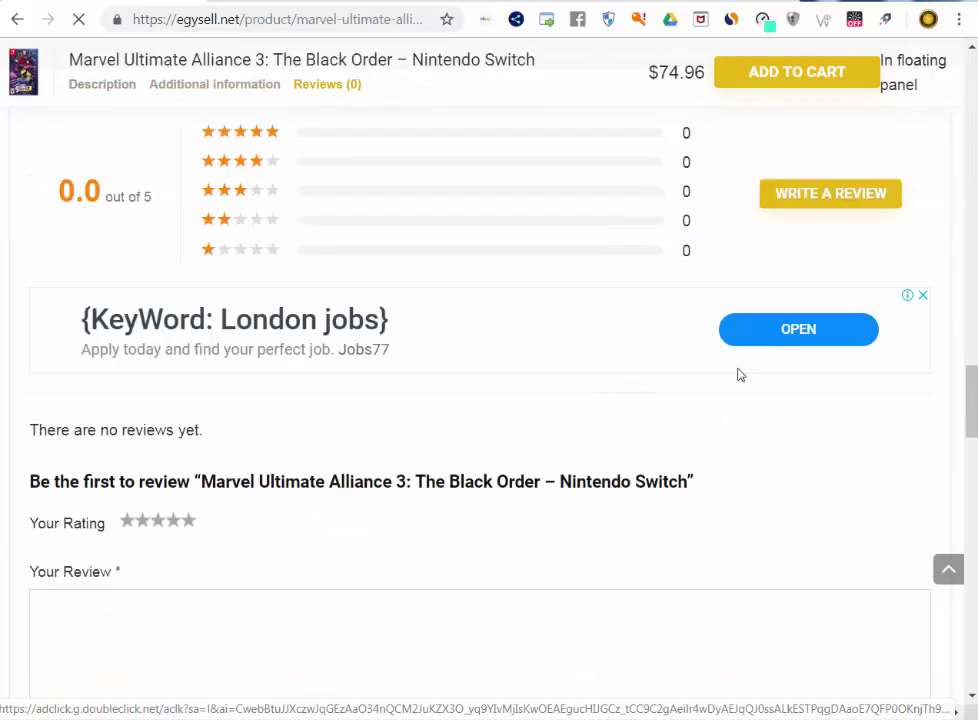
Review the Marvel Ultimate Alliance 3 product page down to its footer and open the store's home page.
scroll(446, 346, "down", 1)
scroll(851, 539, "down", 2)
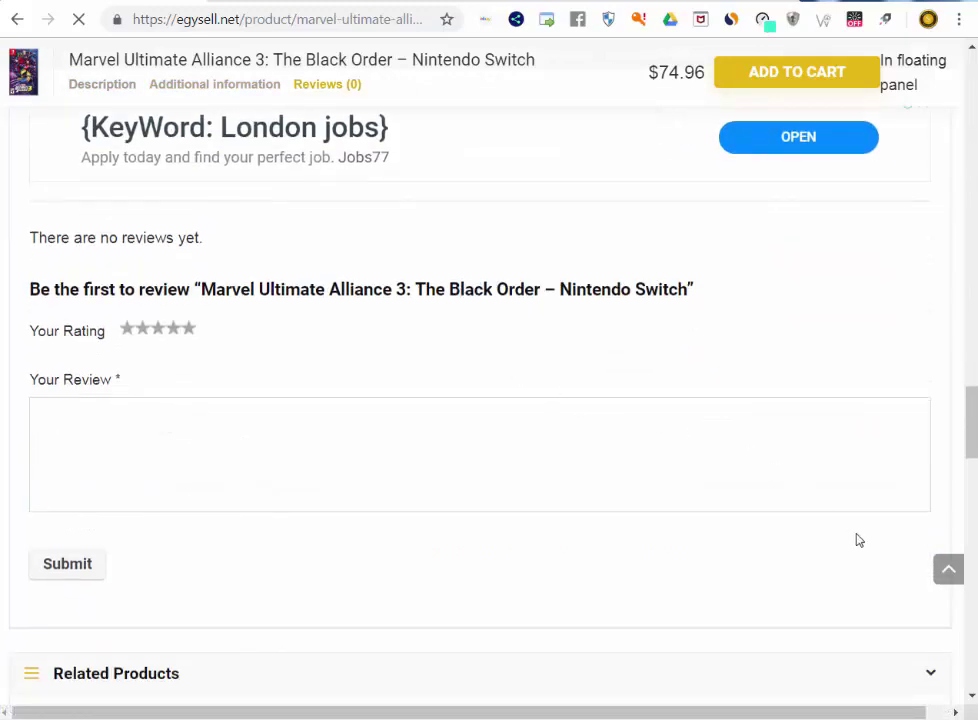
scroll(925, 539, "down", 4)
scroll(925, 539, "down", 7)
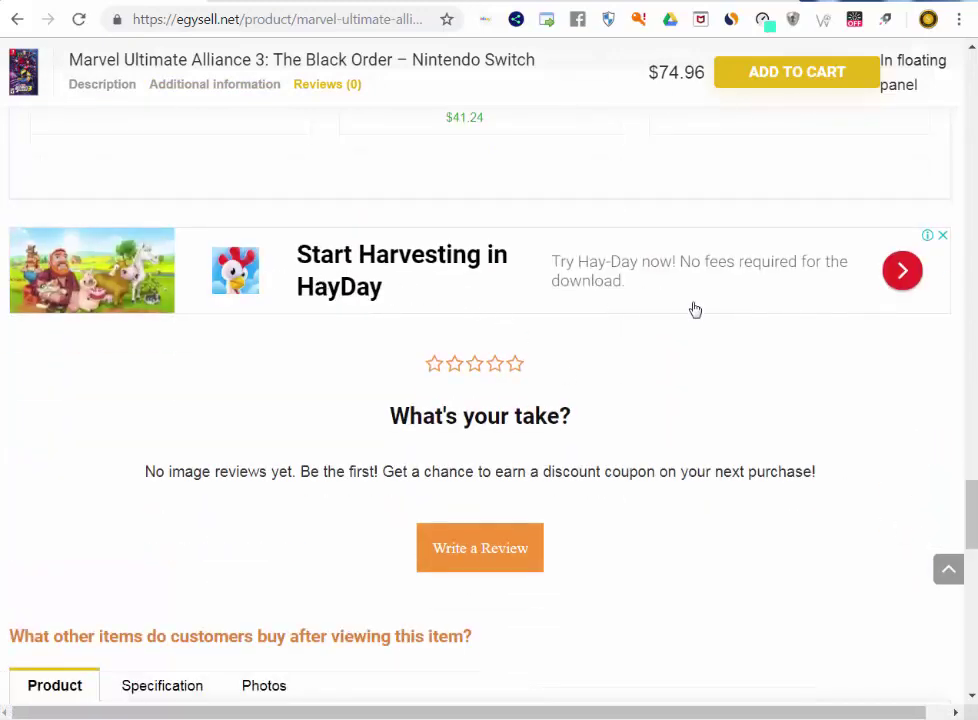
scroll(816, 375, "down", 6)
scroll(800, 400, "down", 3)
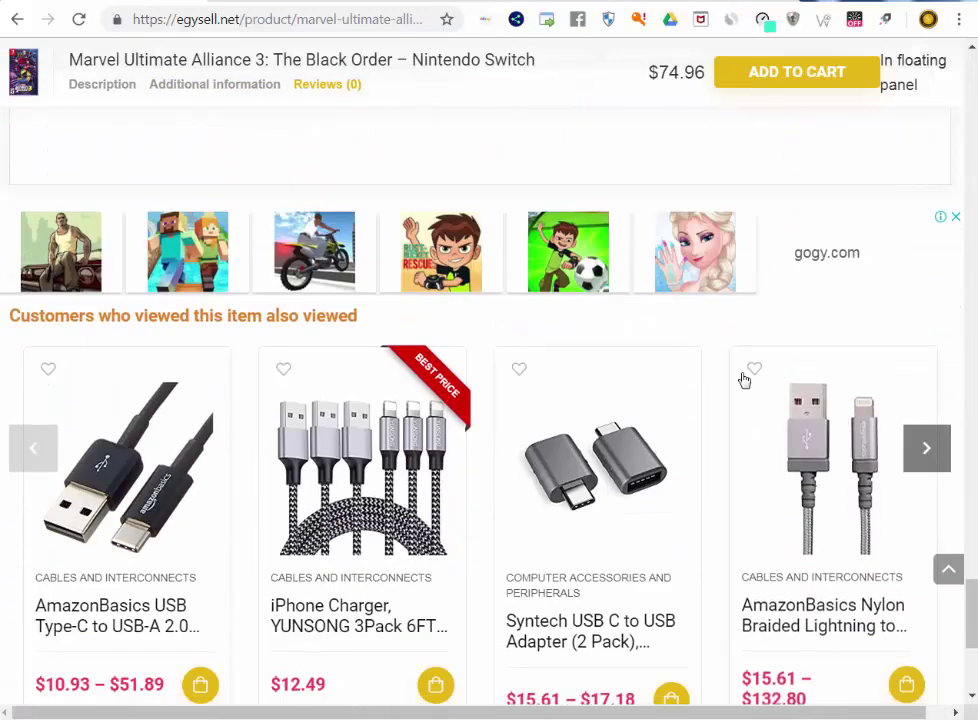
scroll(585, 292, "down", 3)
scroll(680, 340, "down", 1)
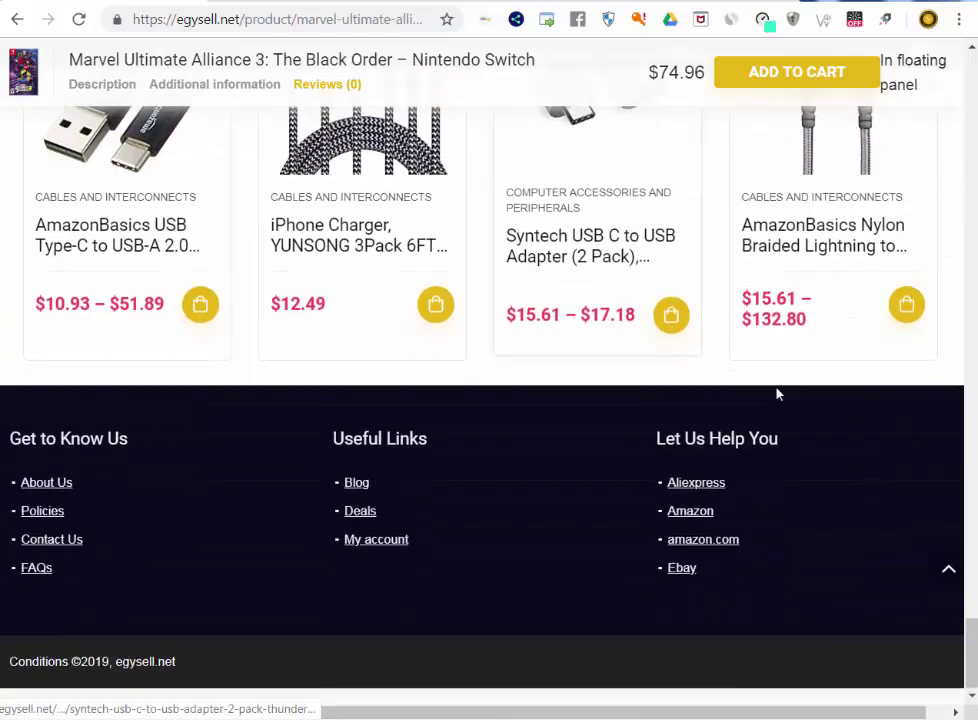
left_click(948, 569)
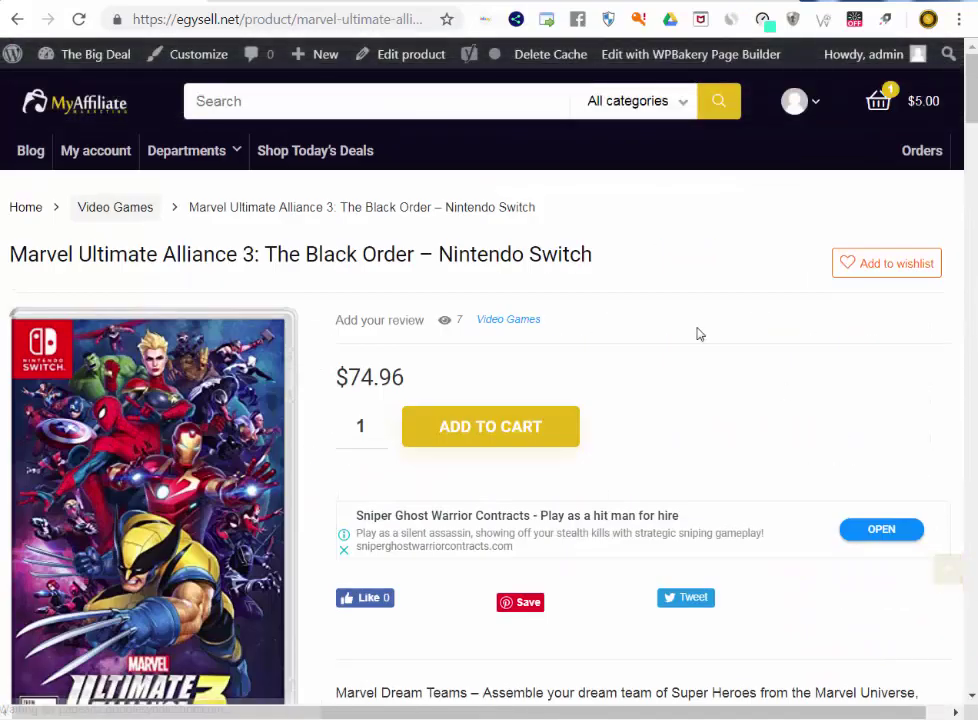
left_click(118, 112)
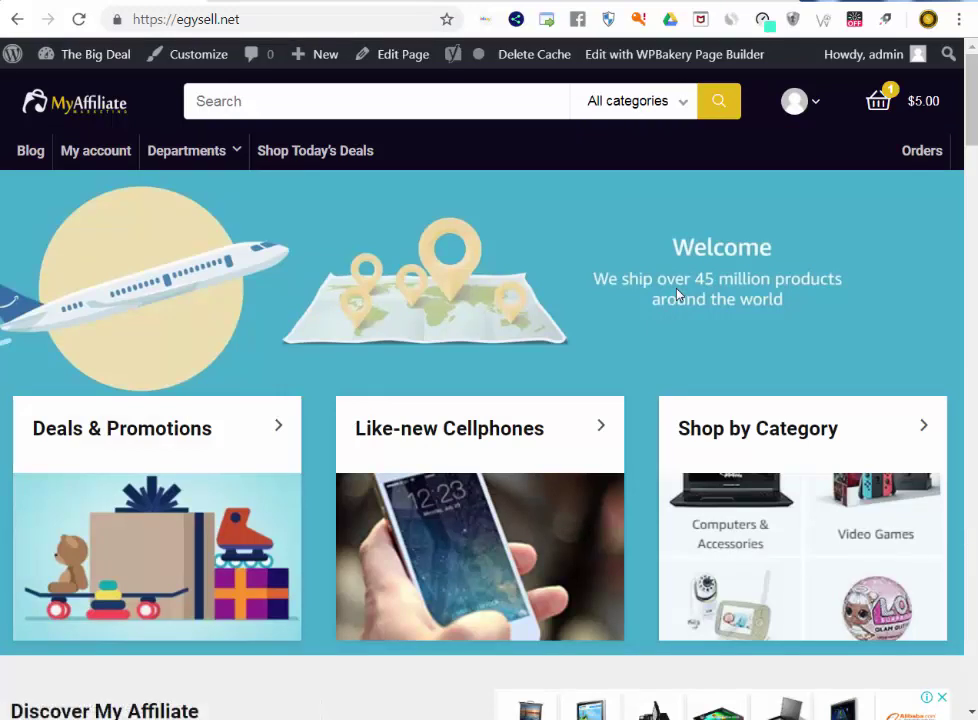
scroll(550, 284, "down", 2)
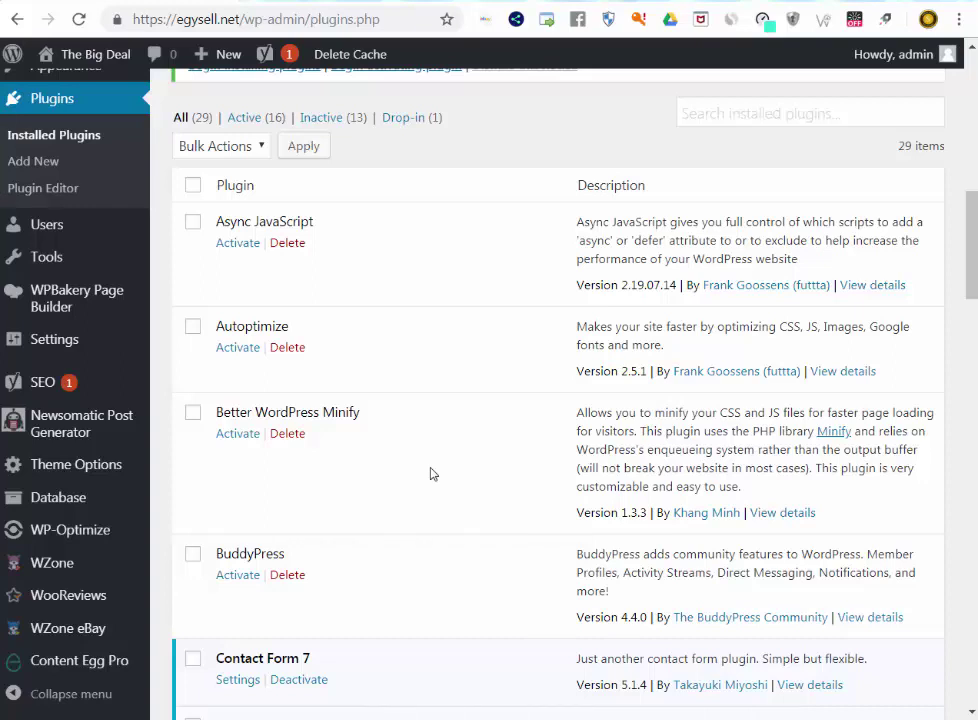
Deactivate the WPBakery Page Builder plugin in the list of installed plugins.
scroll(431, 474, "down", 20)
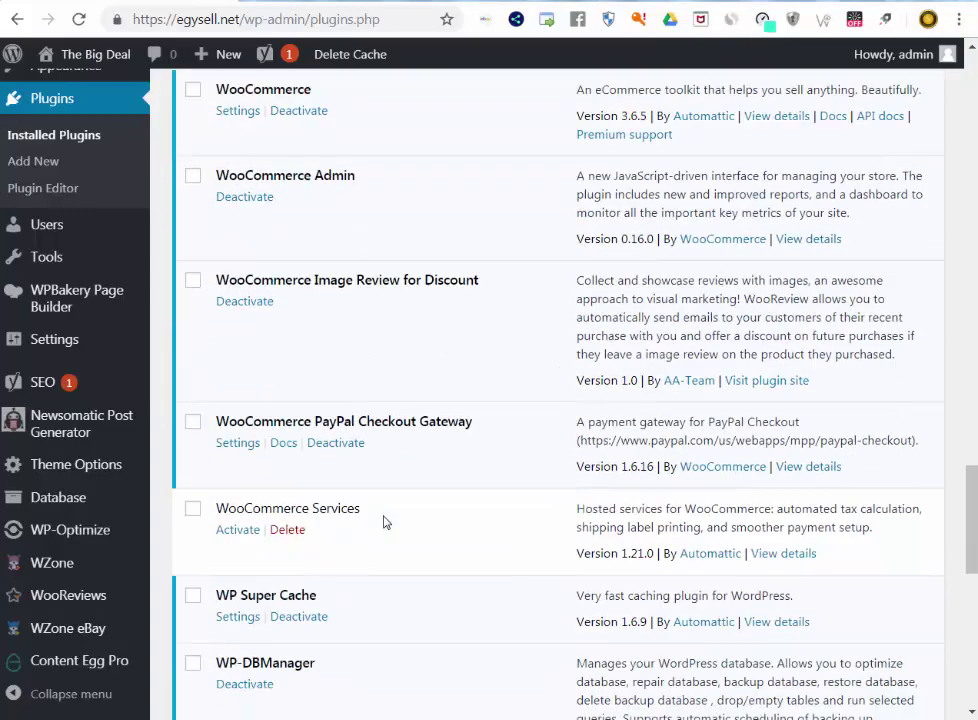
scroll(385, 521, "down", 3)
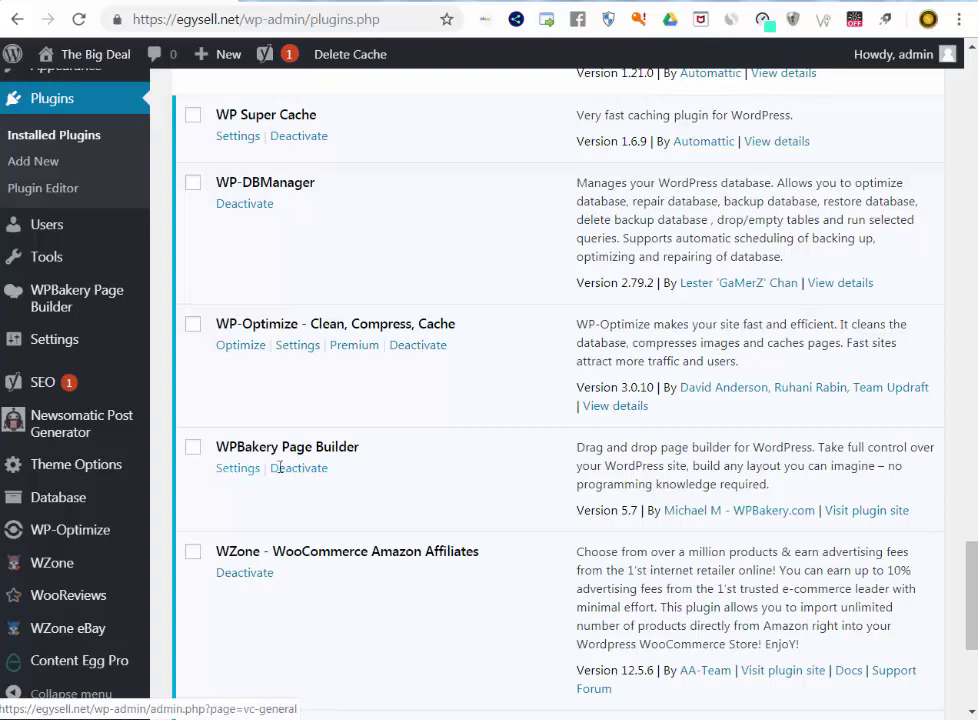
left_click(310, 472)
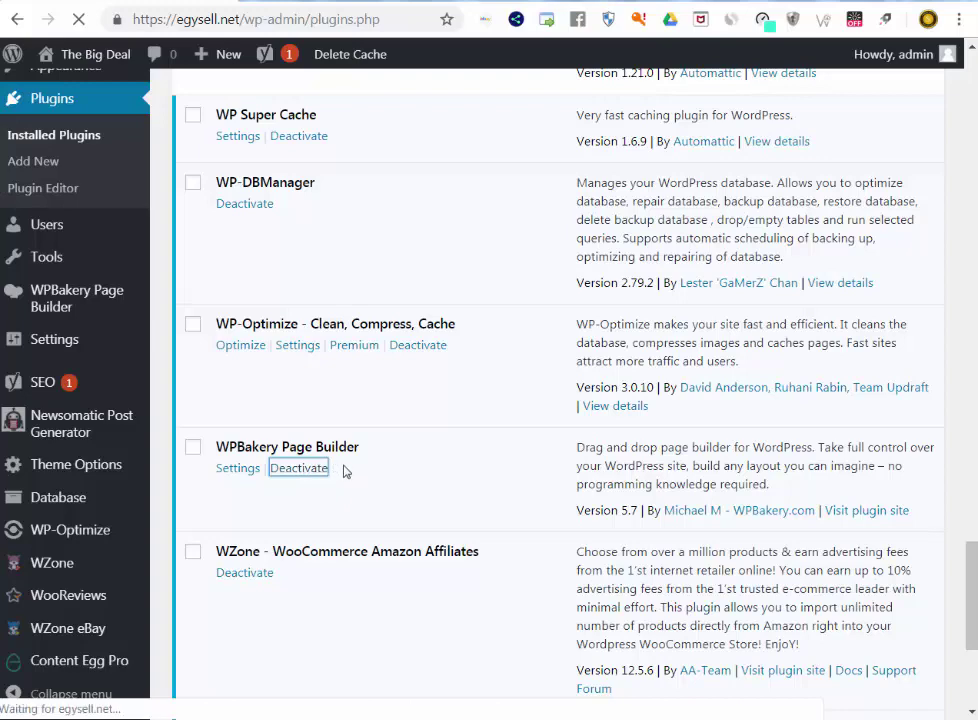
scroll(308, 401, "down", 2)
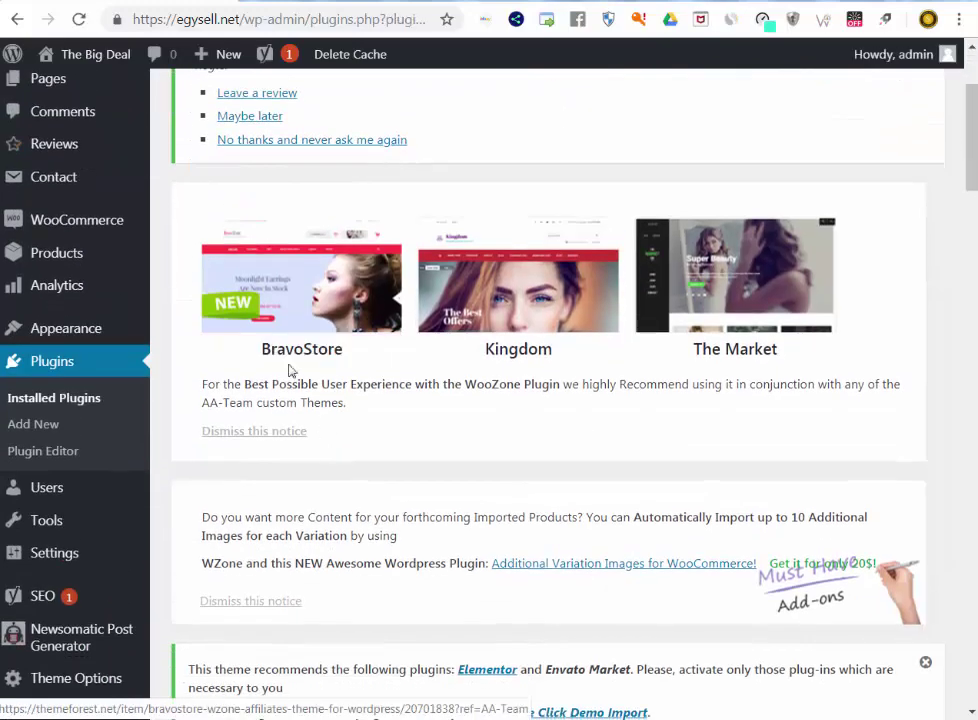
Open the store's home page in a new browser tab, examine its layout down to the product carousels, and return to the plugin list.
mouse_move(90, 65)
right_click(75, 89)
left_click(164, 100)
left_click(270, 2)
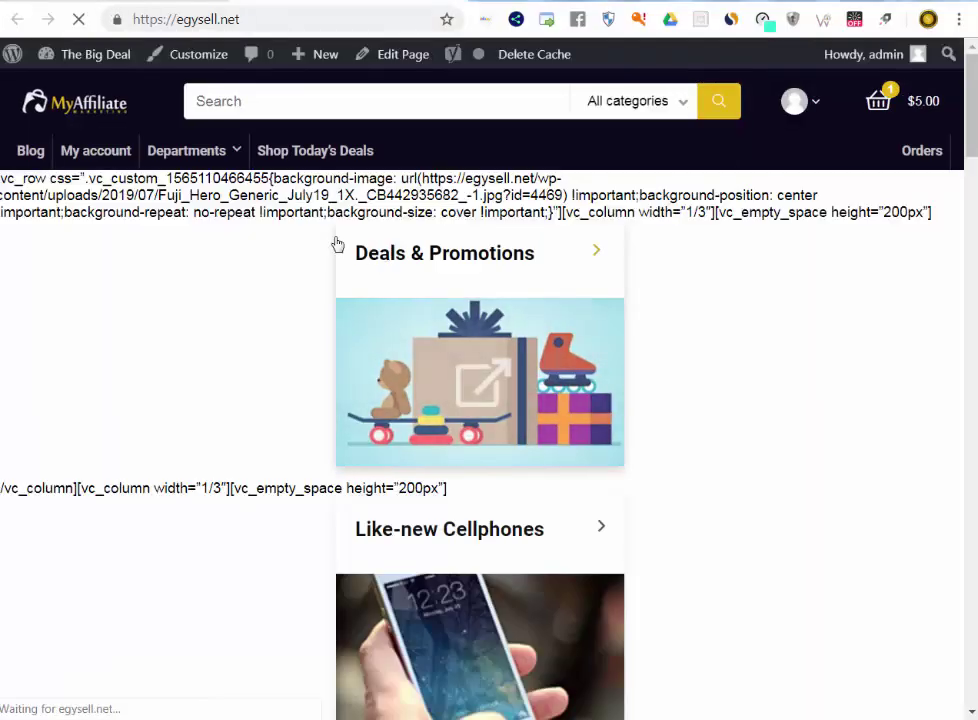
scroll(330, 248, "down", 2)
scroll(330, 250, "down", 13)
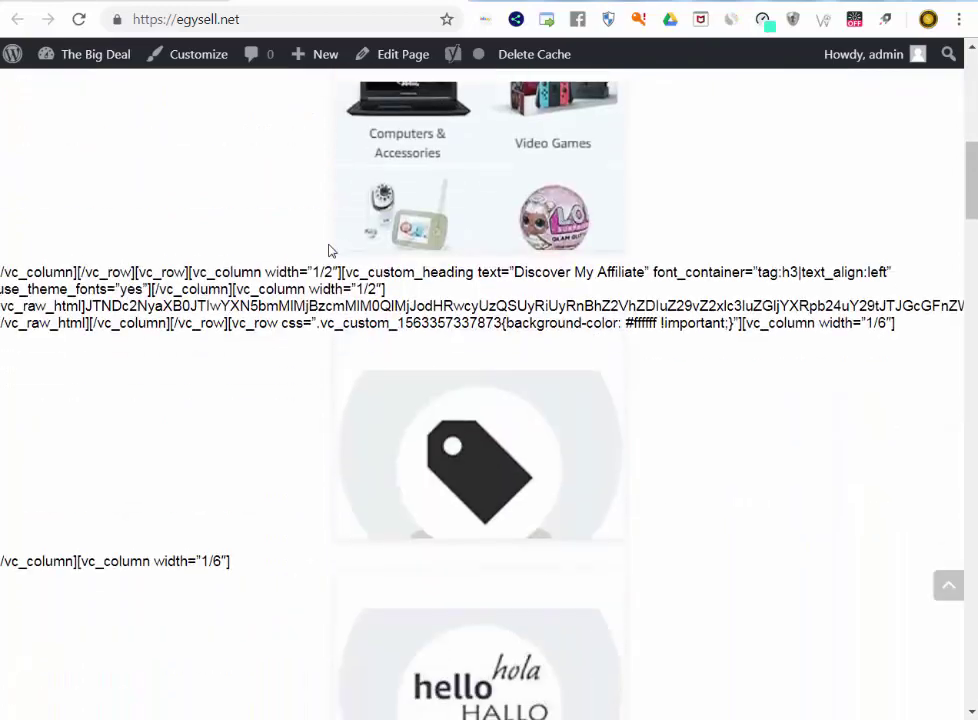
scroll(330, 254, "down", 15)
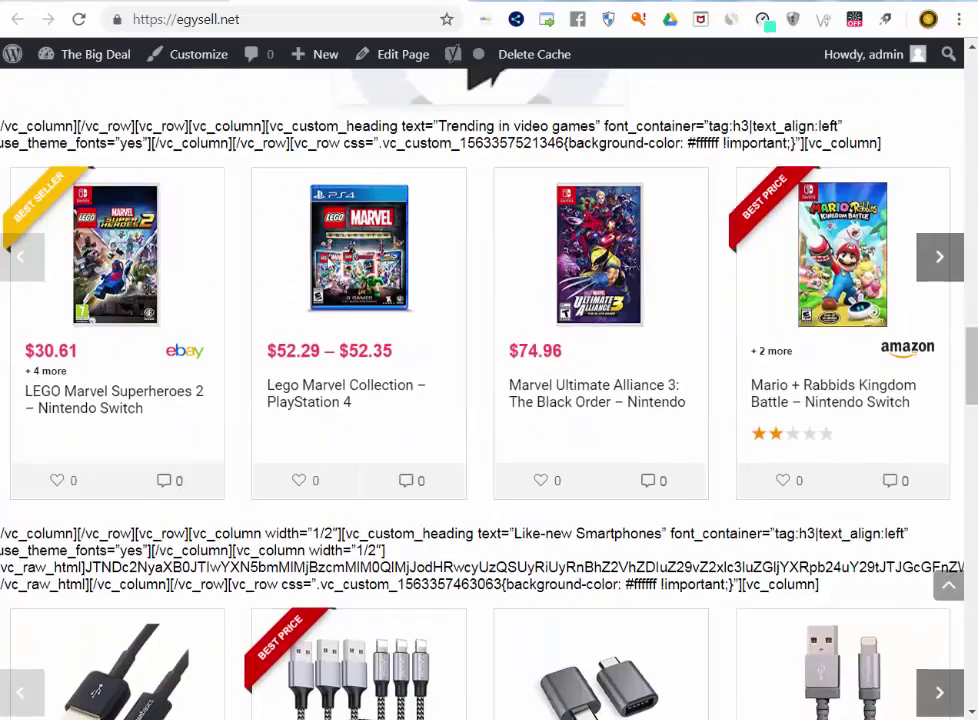
key("alt+Left")
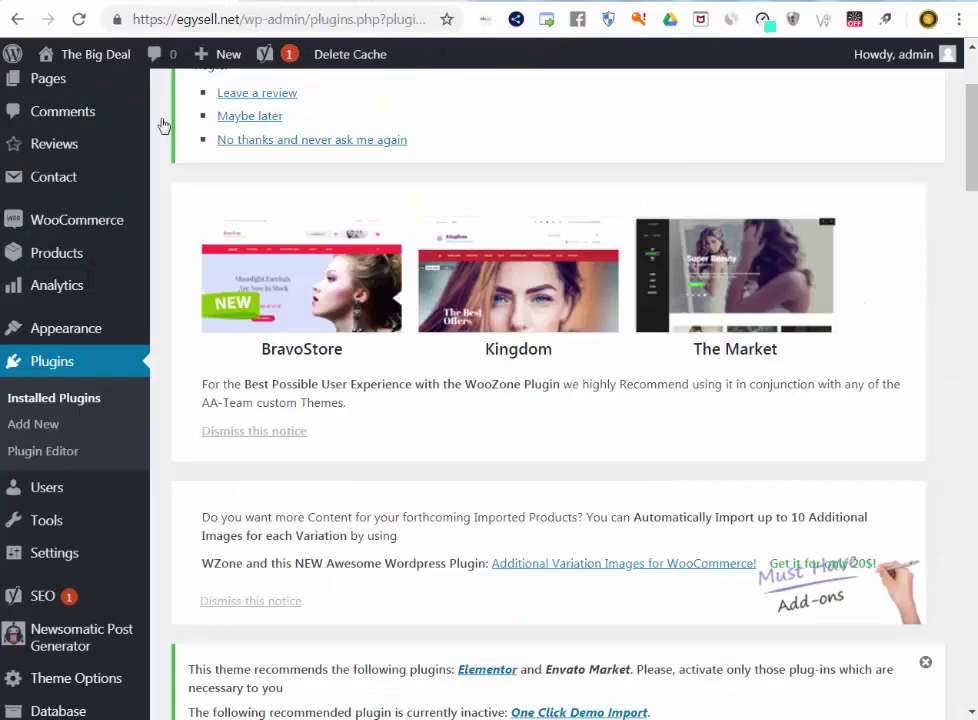
Delete the deactivated WPBakery Page Builder plugin and confirm its removal.
scroll(284, 419, "down", 8)
scroll(512, 474, "down", 20)
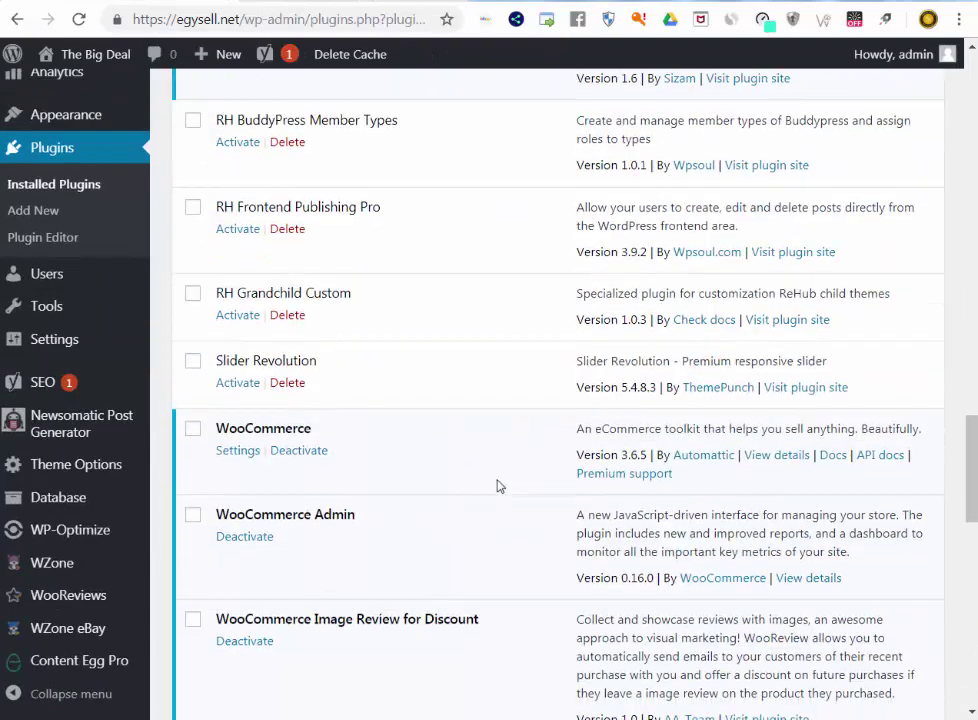
scroll(497, 485, "down", 3)
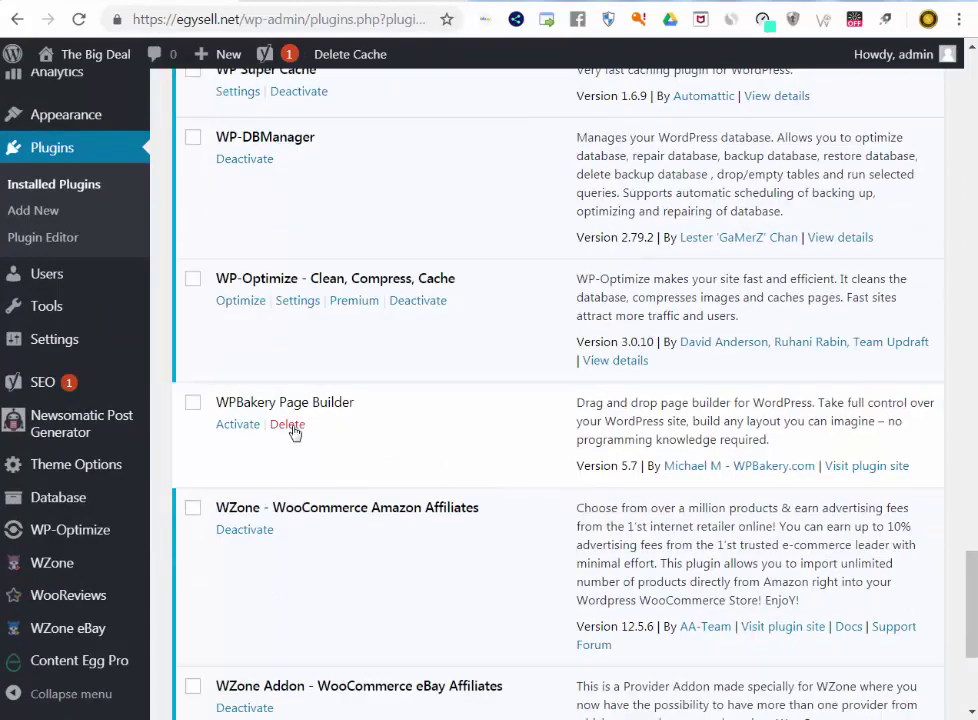
left_click(288, 426)
left_click(581, 137)
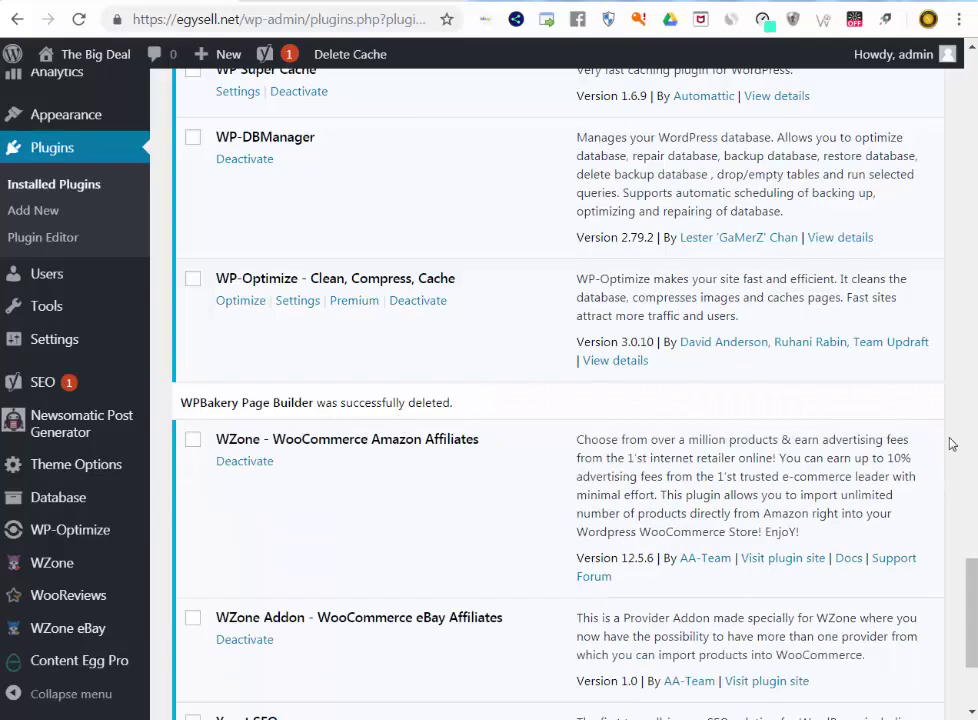
Upload the plugin archive 928-ncx-js_composer.6.0.5, install it and activate it.
left_click_drag(969, 578, 975, 58)
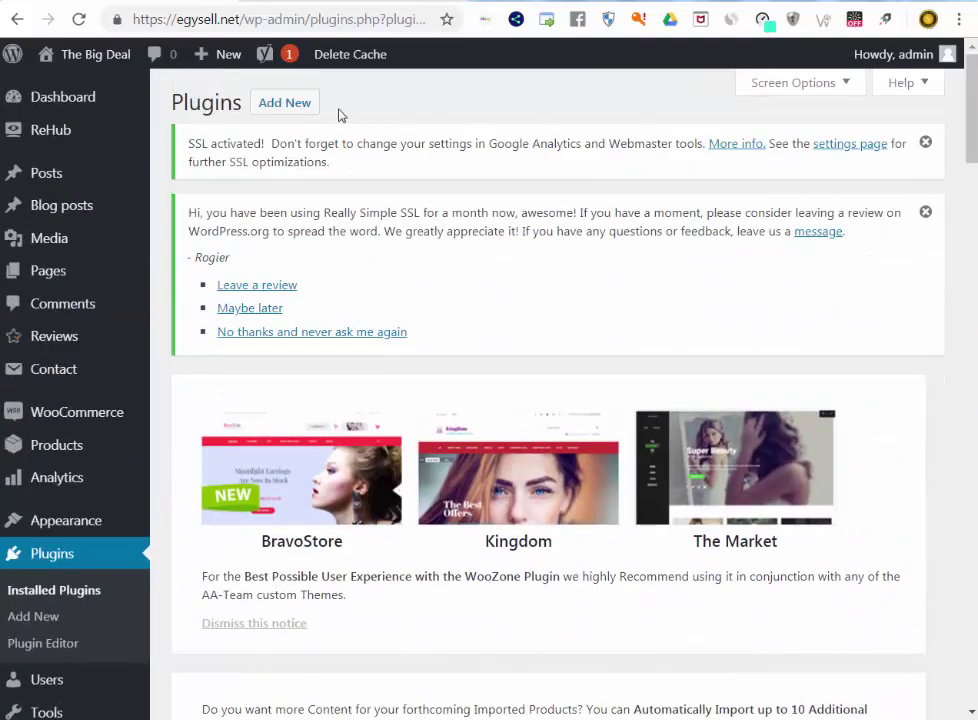
left_click(287, 105)
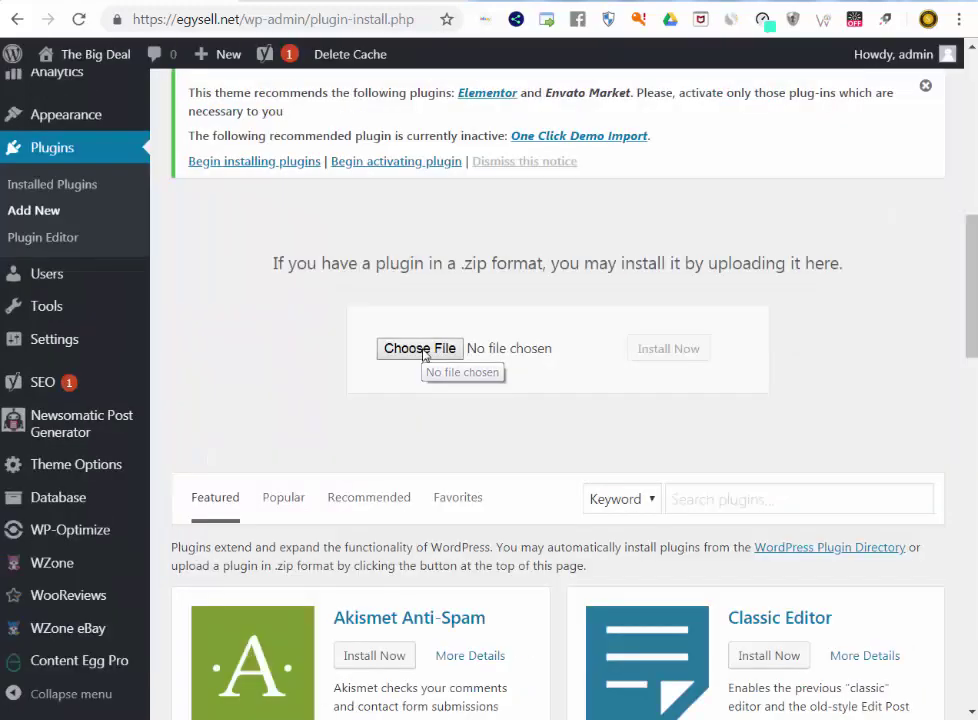
left_click(395, 350)
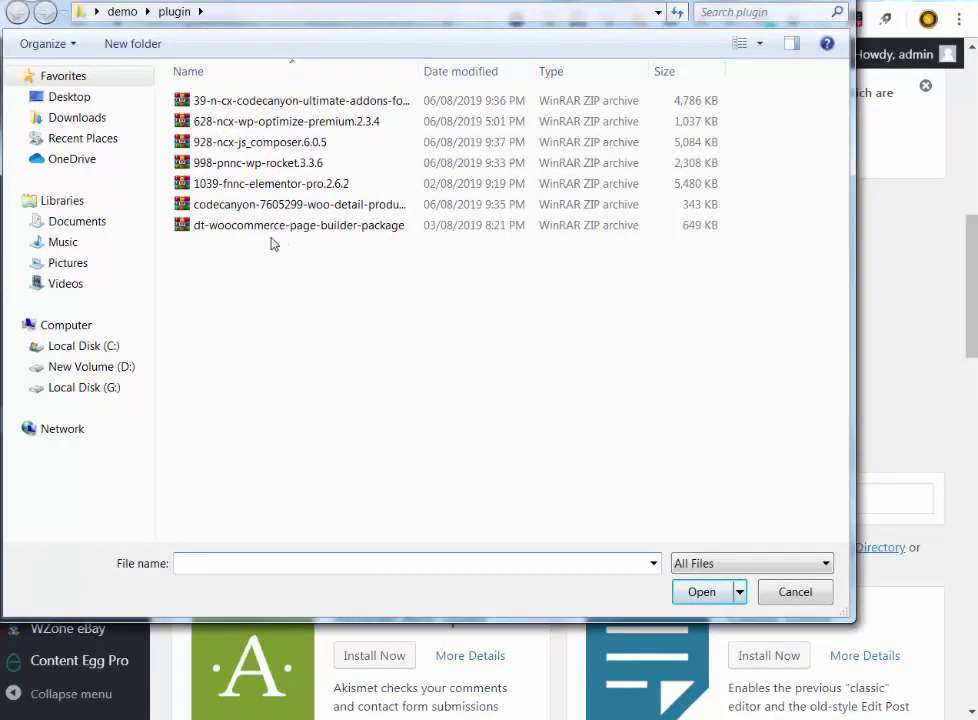
double_click(290, 142)
left_click(670, 355)
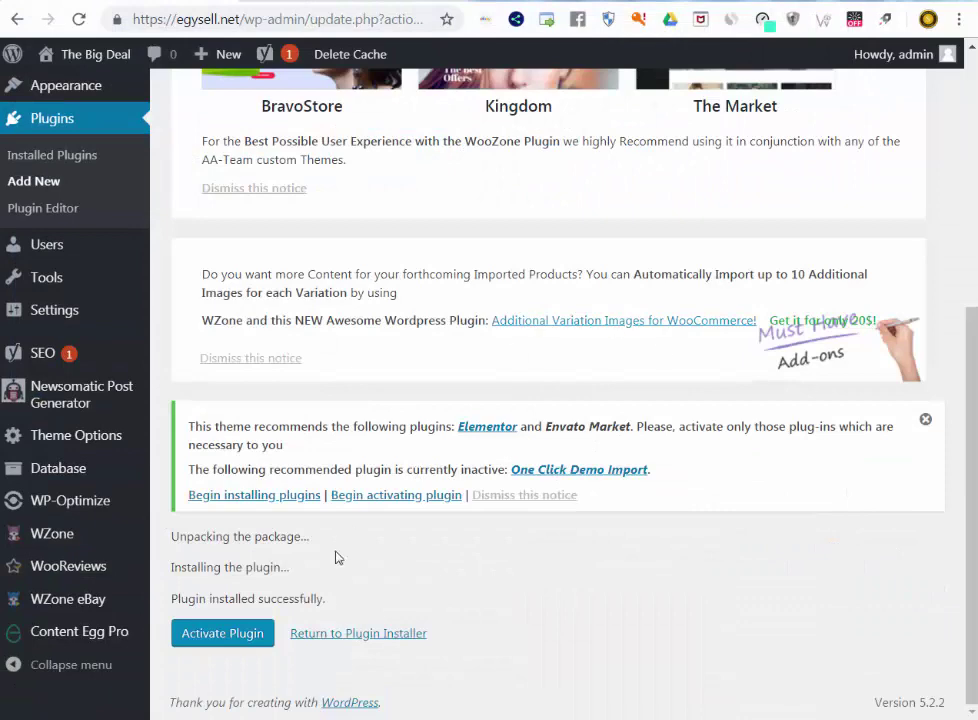
left_click(220, 646)
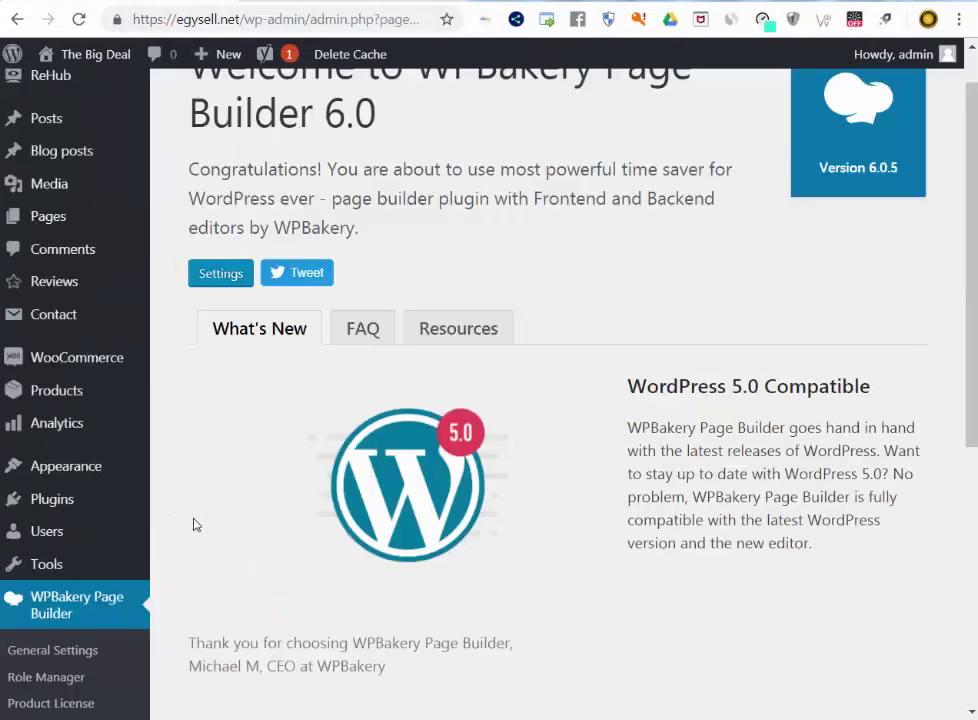
Reload the store's home page in the other browser tab and check its layout.
scroll(236, 460, "down", 2)
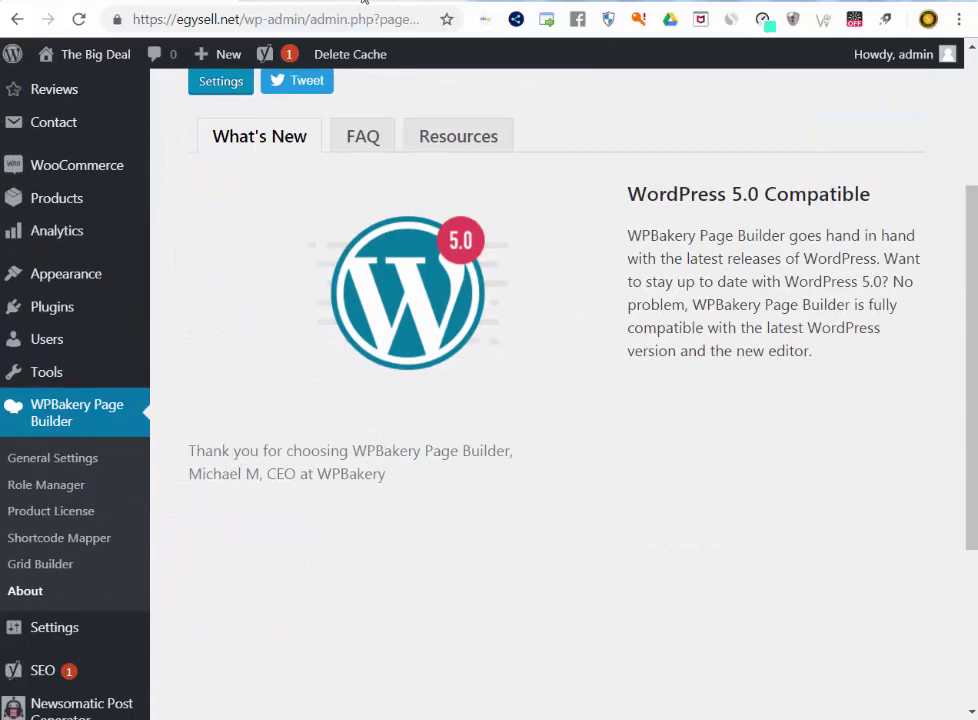
key("ctrl+Tab")
left_click(78, 22)
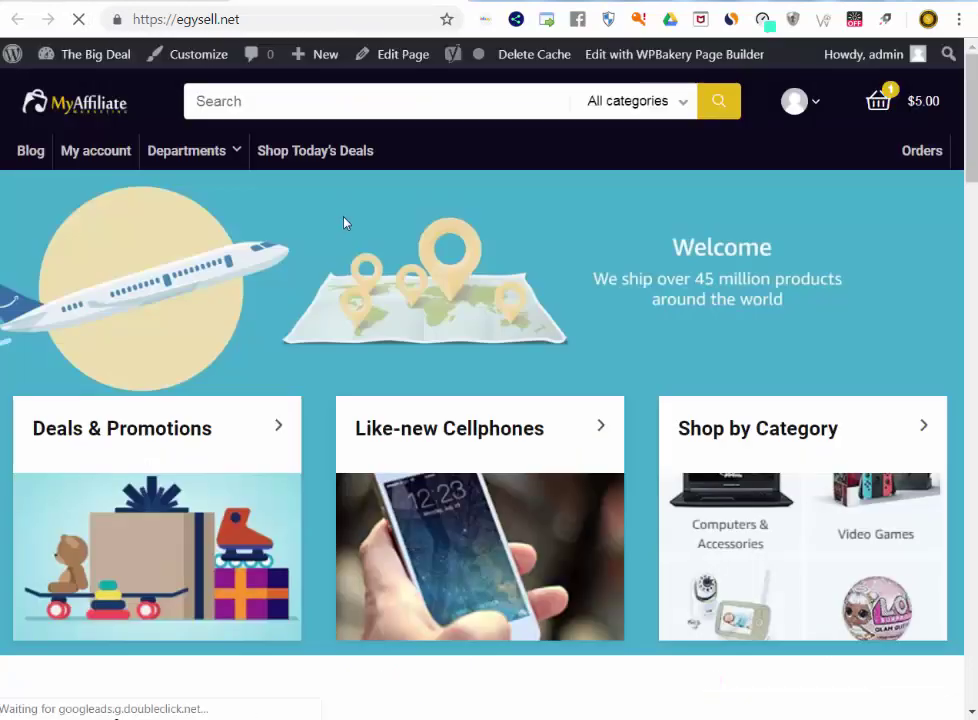
scroll(347, 224, "down", 3)
scroll(347, 224, "down", 3)
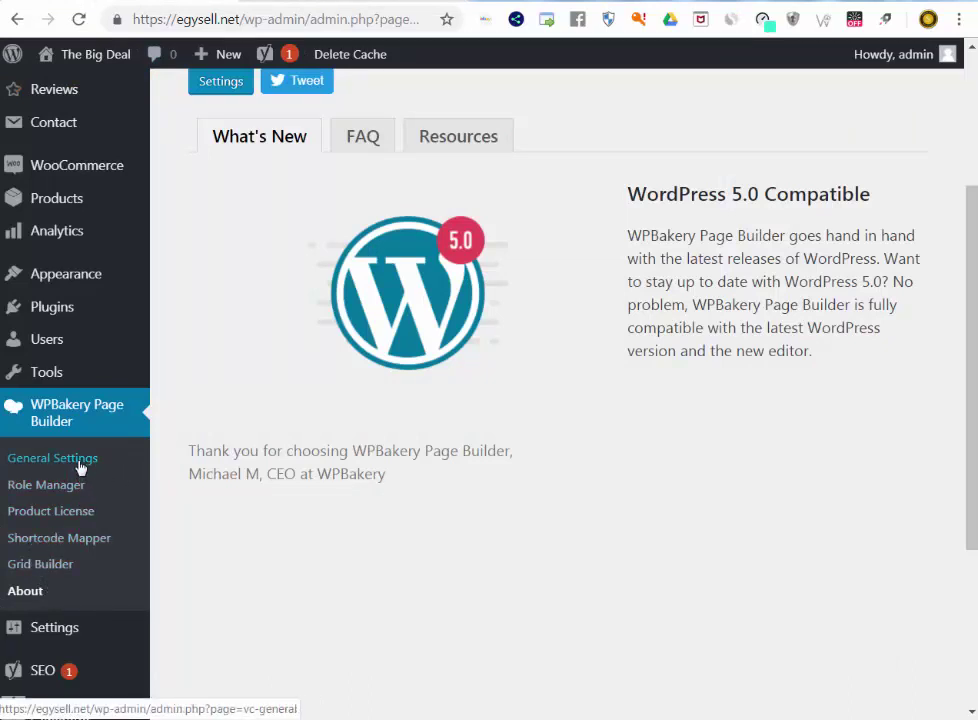
Open the Product License settings of WPBakery Page Builder.
left_click(50, 516)
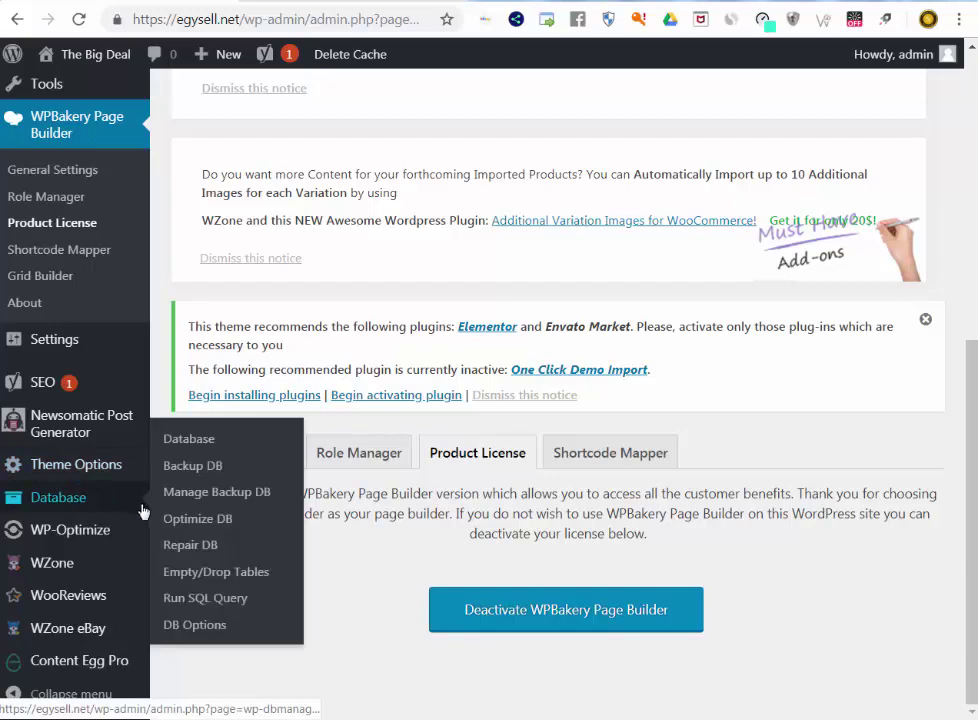
Upload the 39-n-cx-codecanyon-ultimate-addons archive, version 3.18.0, as a new plugin, install it and activate it.
scroll(140, 508, "up", 2)
mouse_move(50, 215)
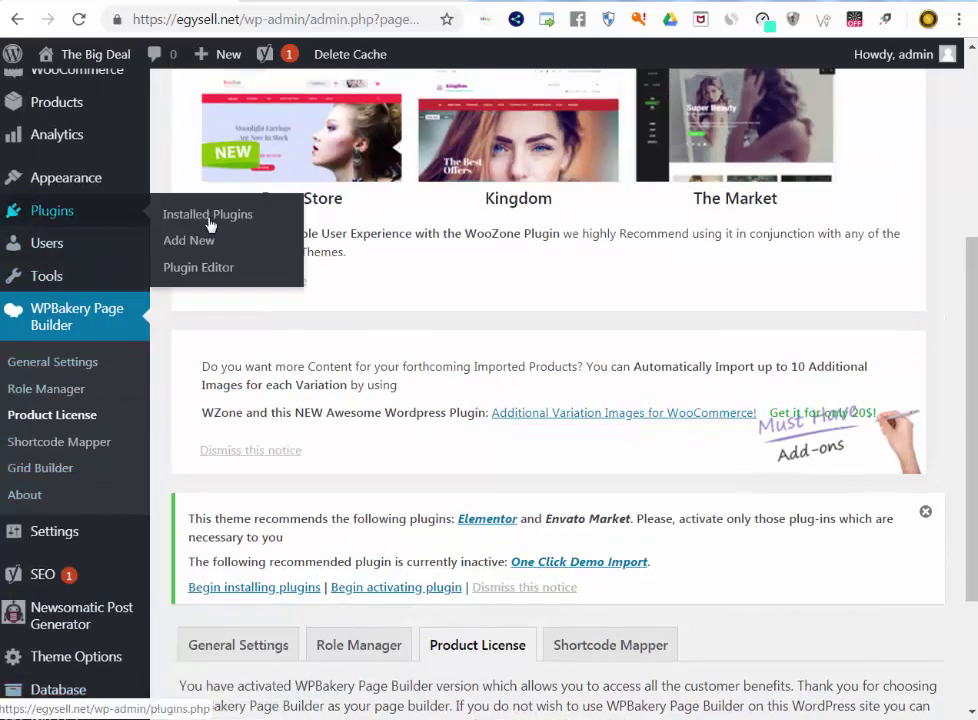
left_click(210, 240)
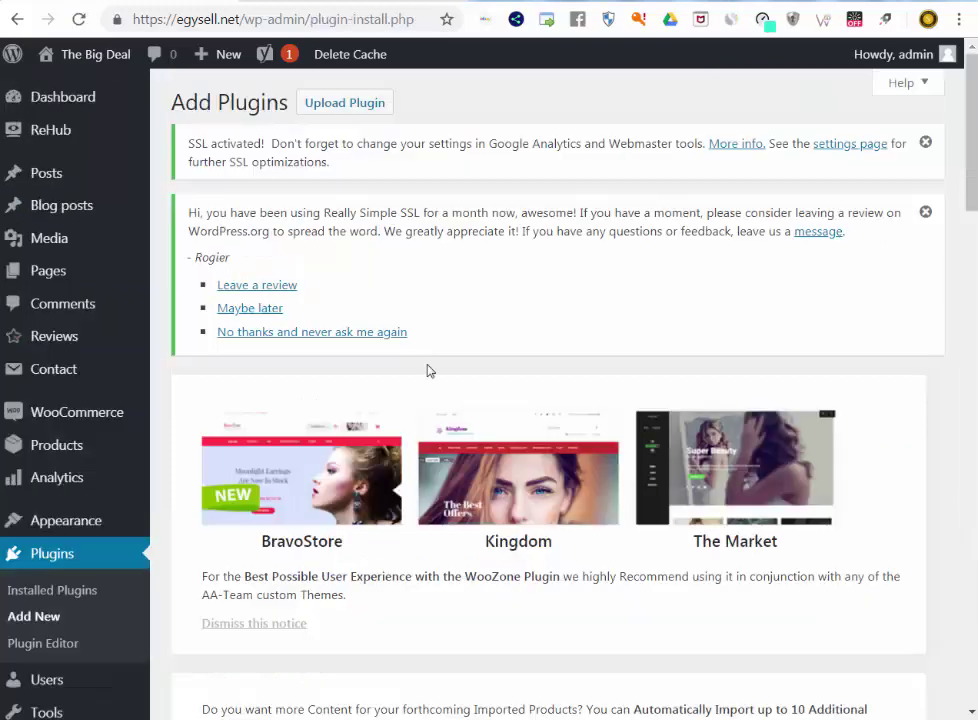
left_click(380, 117)
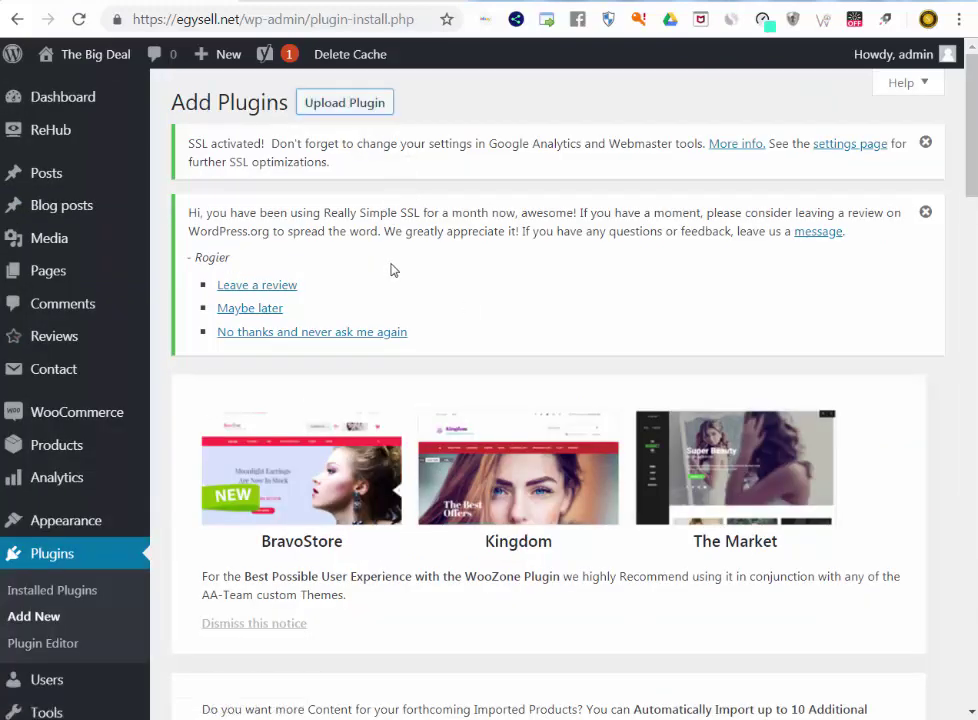
scroll(365, 262, "down", 5)
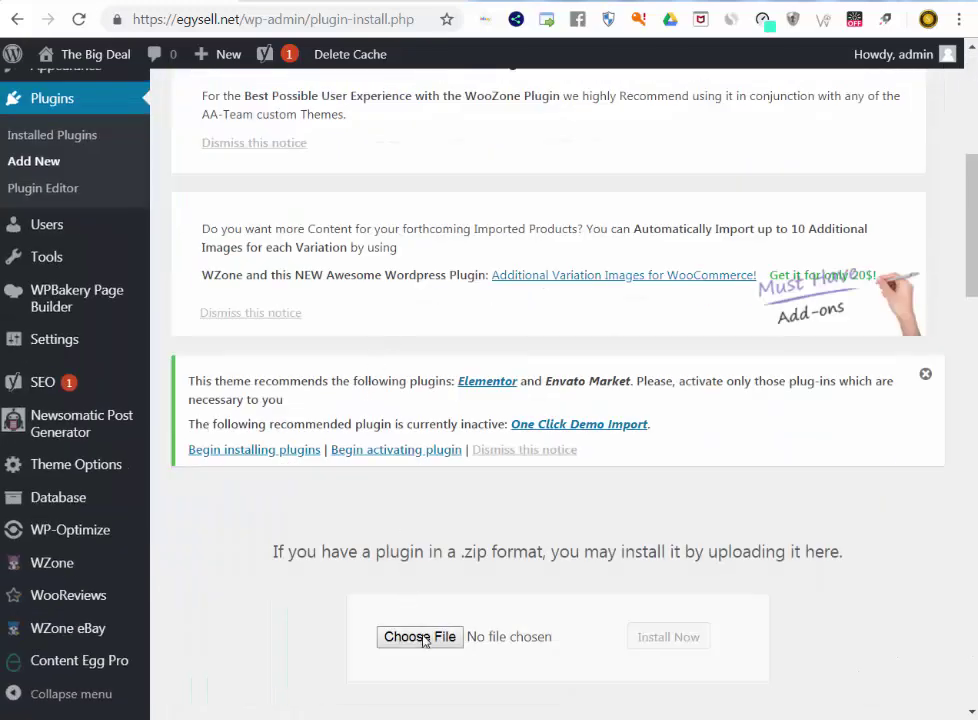
left_click(420, 636)
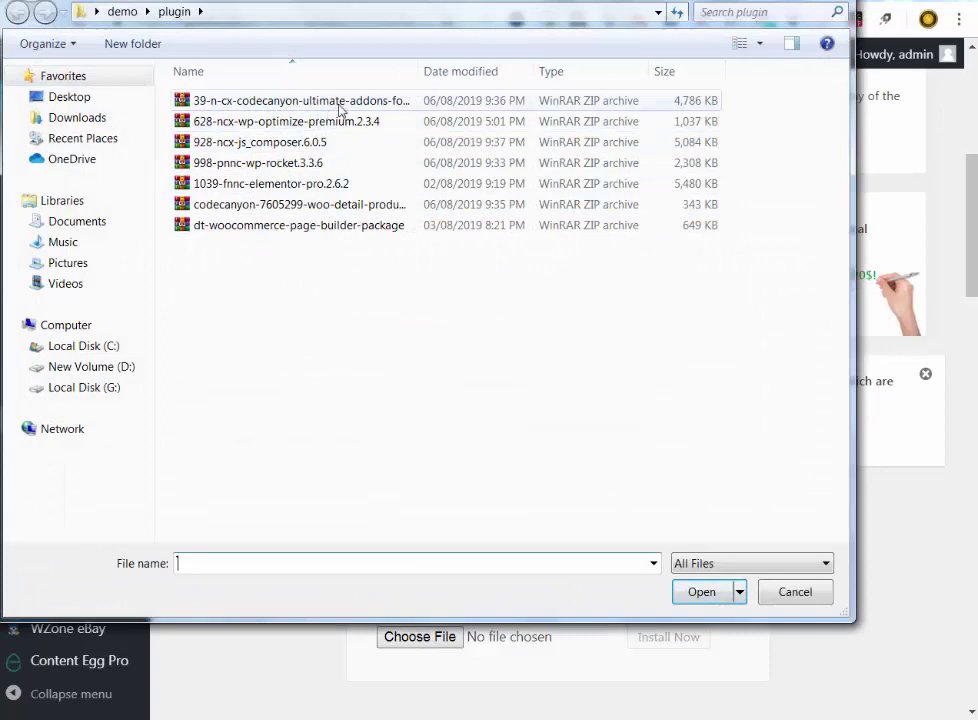
double_click(300, 101)
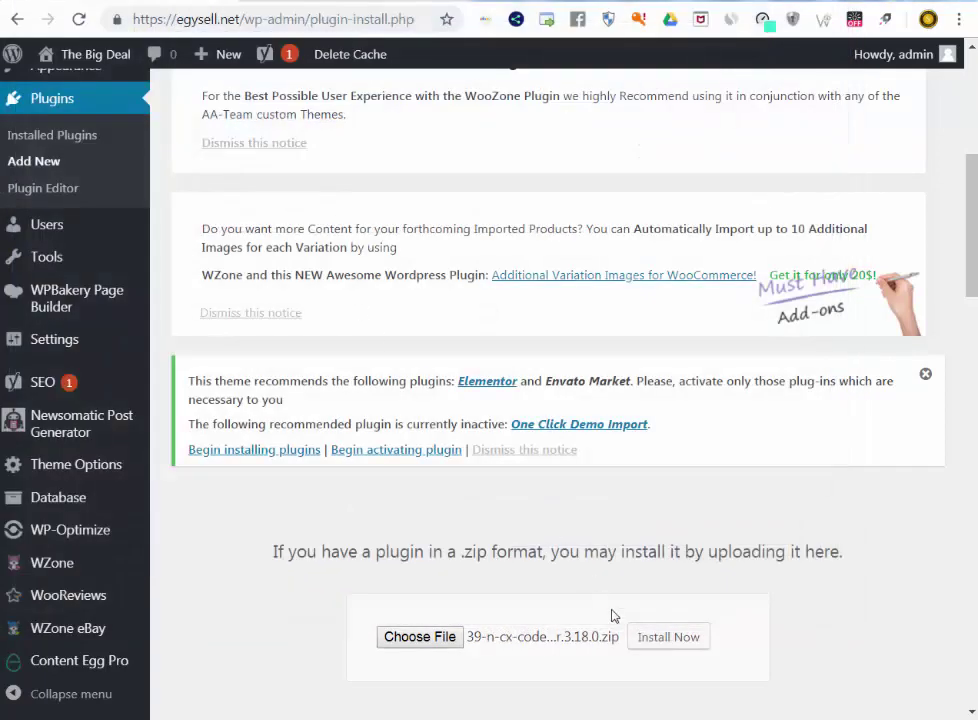
left_click(672, 649)
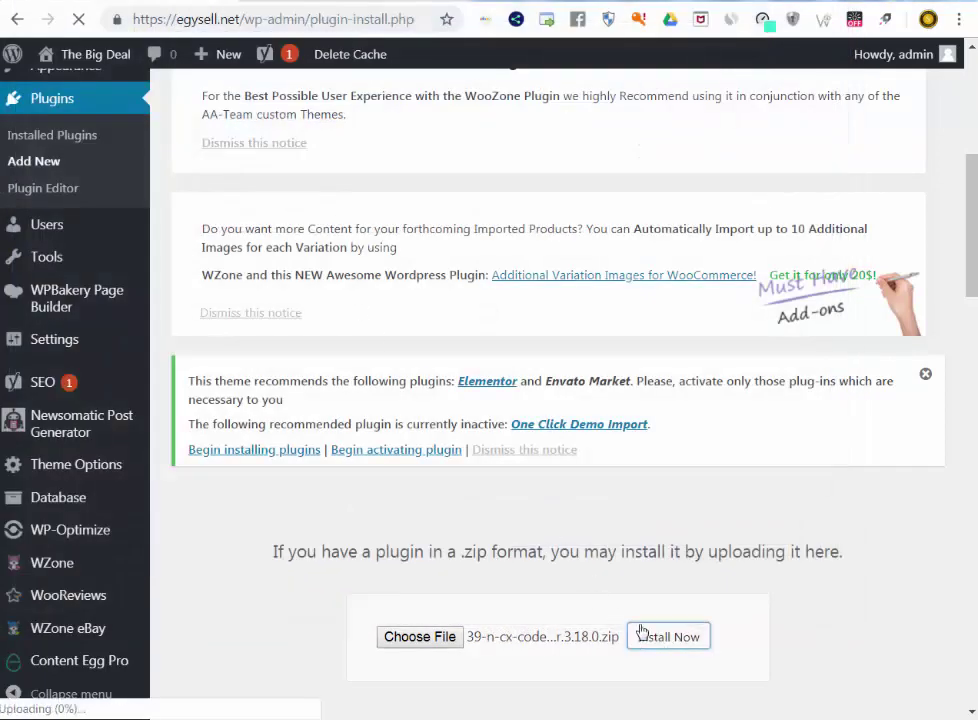
left_click(255, 613)
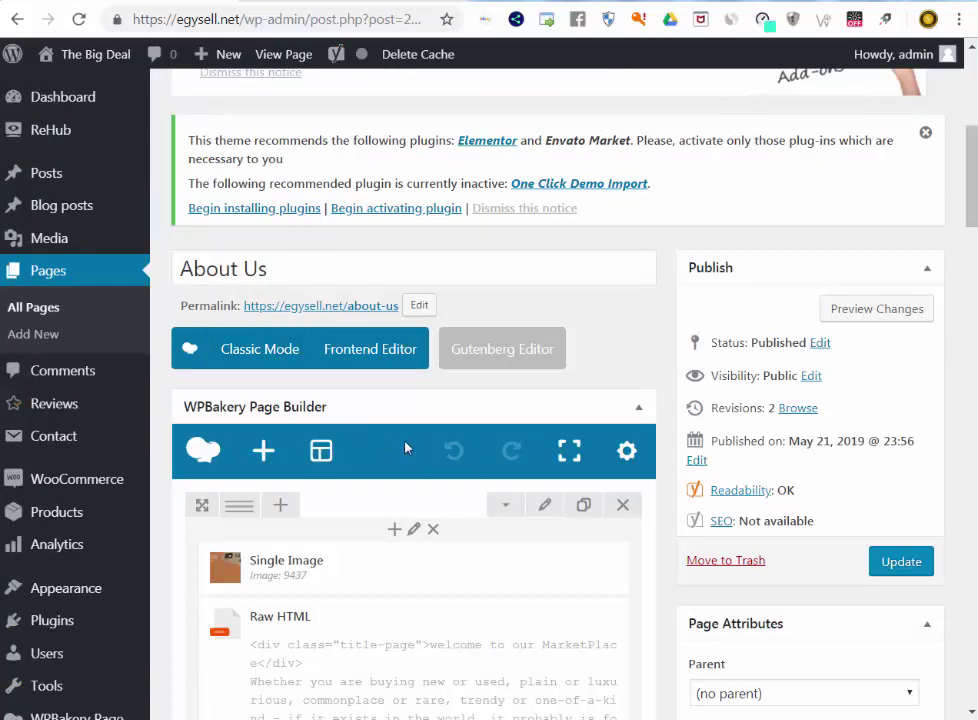
Browse the WPBakery template library from the About Us page and preview the Two Blocks Section template.
left_click(331, 457)
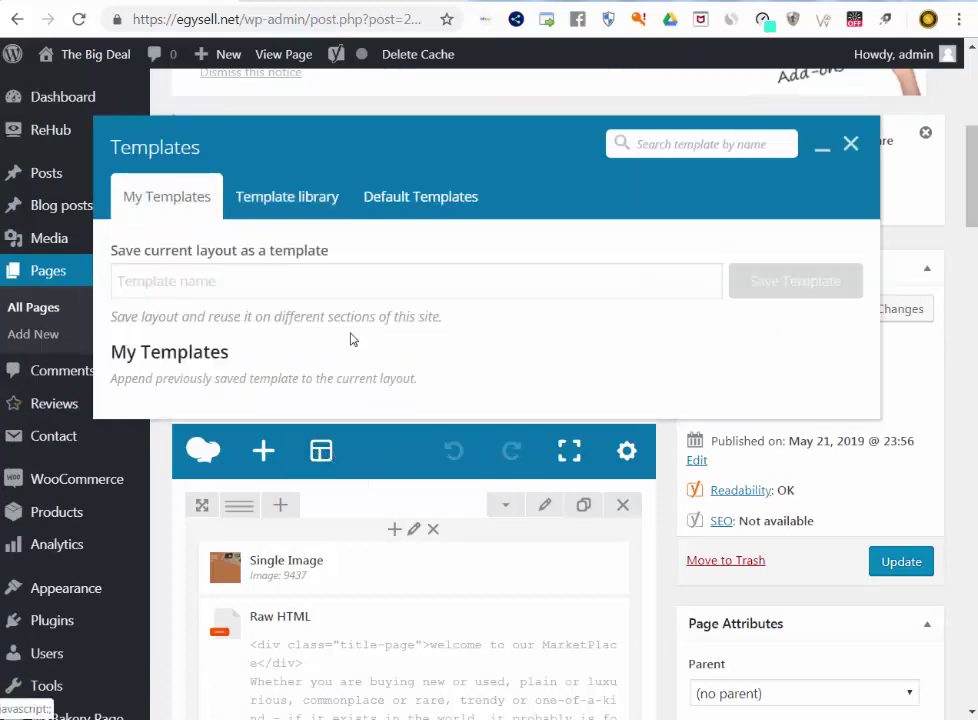
left_click(300, 200)
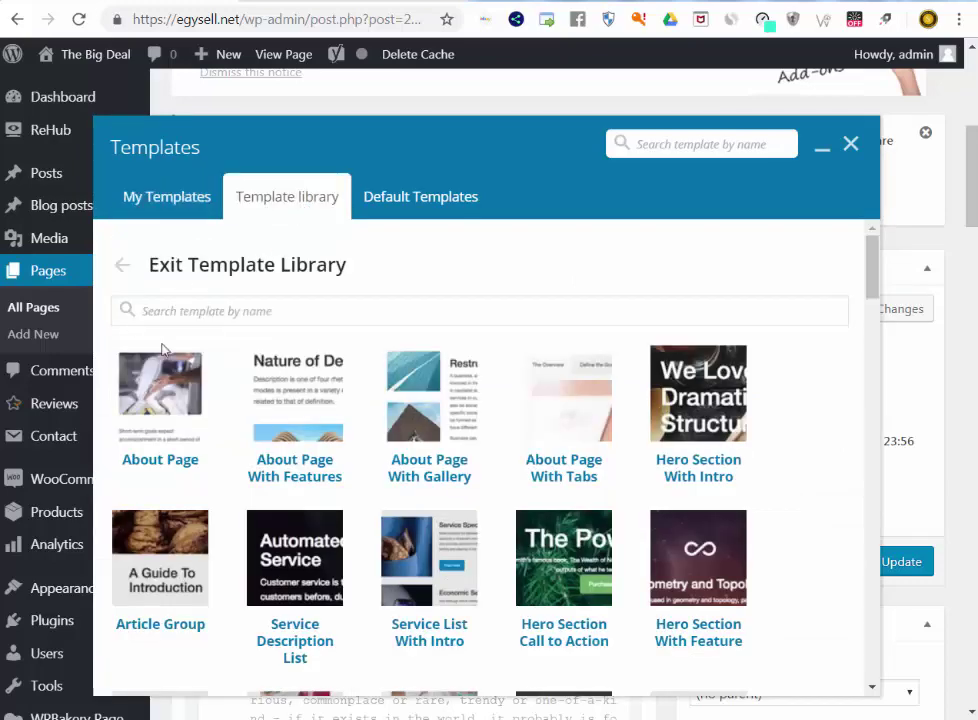
scroll(611, 364, "down", 4)
scroll(613, 363, "down", 5)
left_click(538, 322)
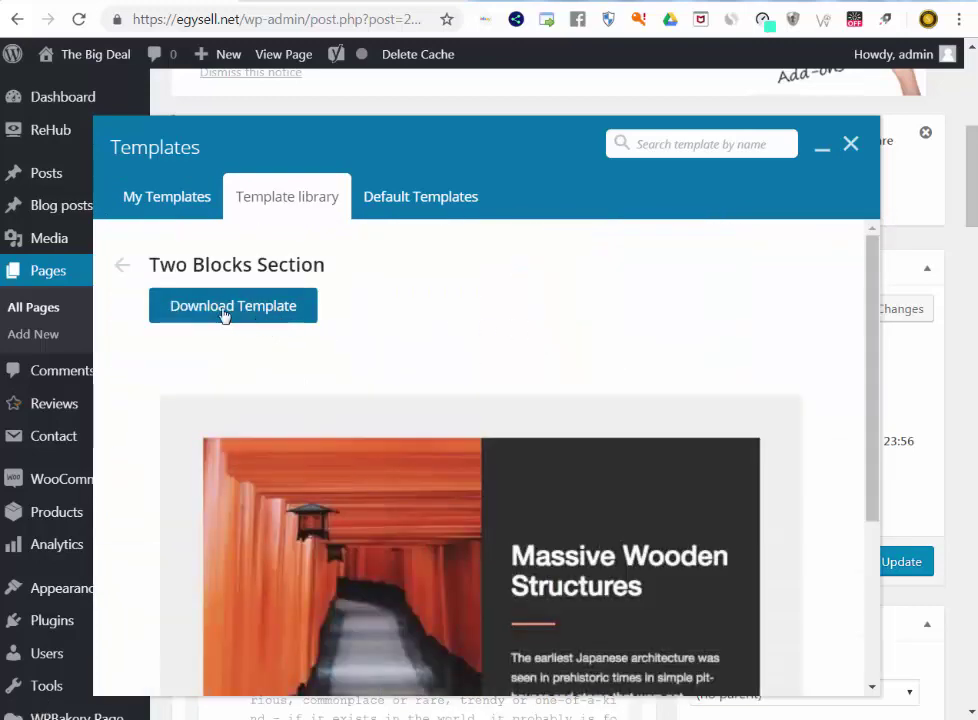
scroll(519, 336, "down", 5)
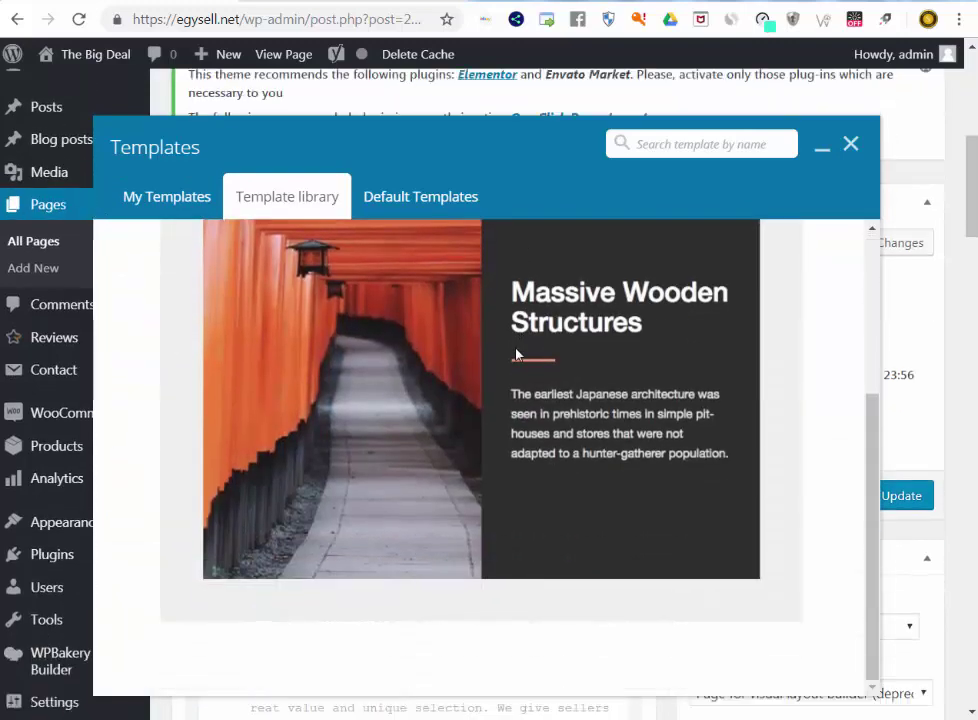
scroll(517, 356, "up", 3)
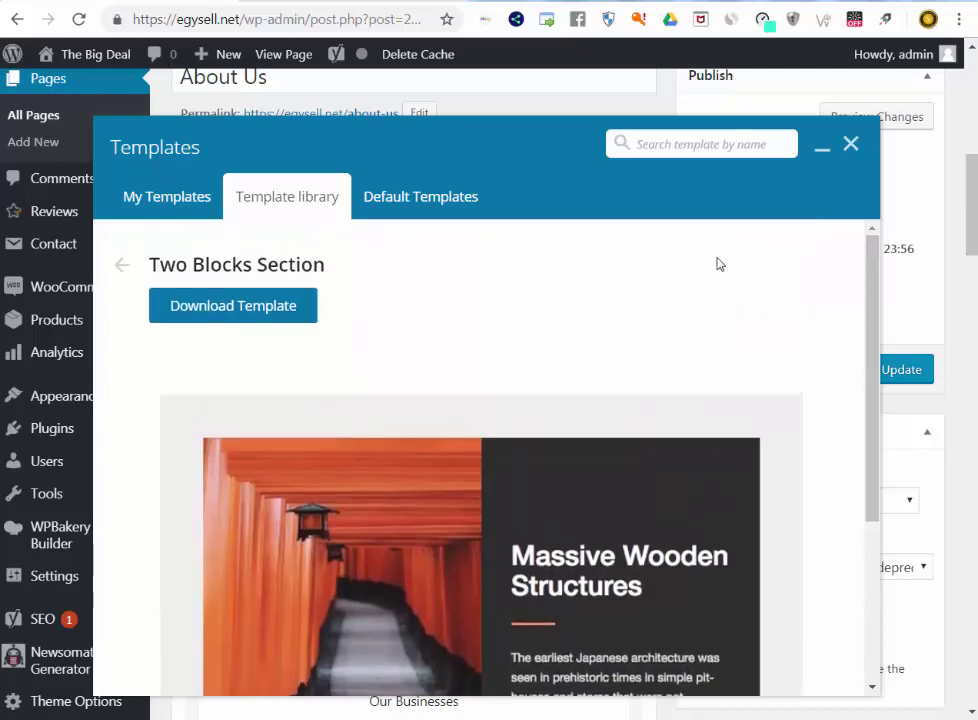
Check the My Templates and Default Templates lists, return to the template library and close the Templates window.
left_click(170, 199)
left_click(478, 200)
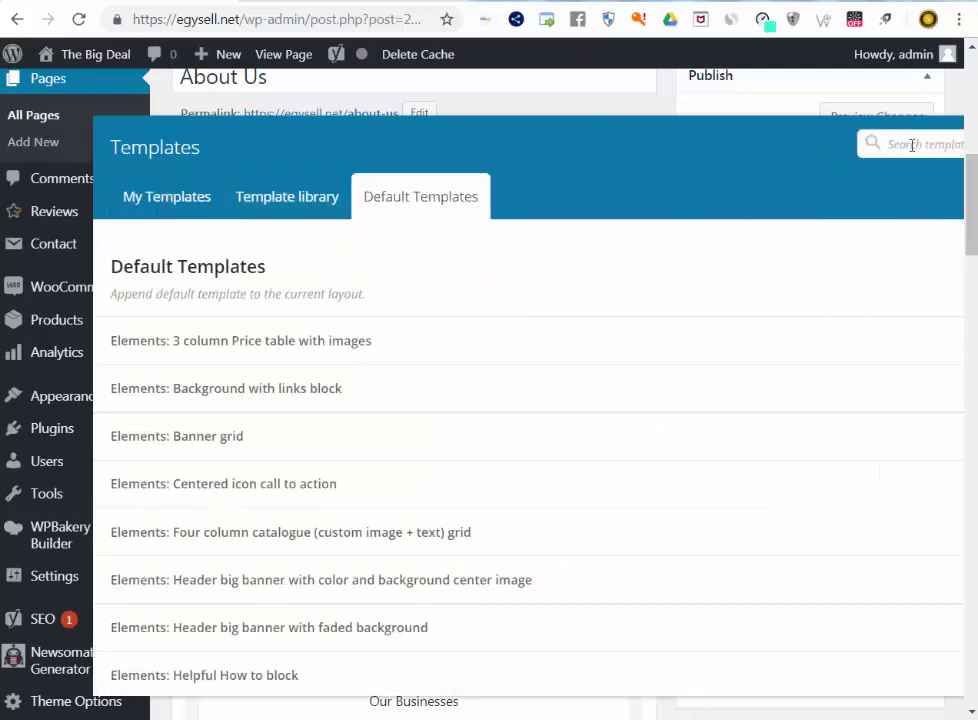
left_click(287, 196)
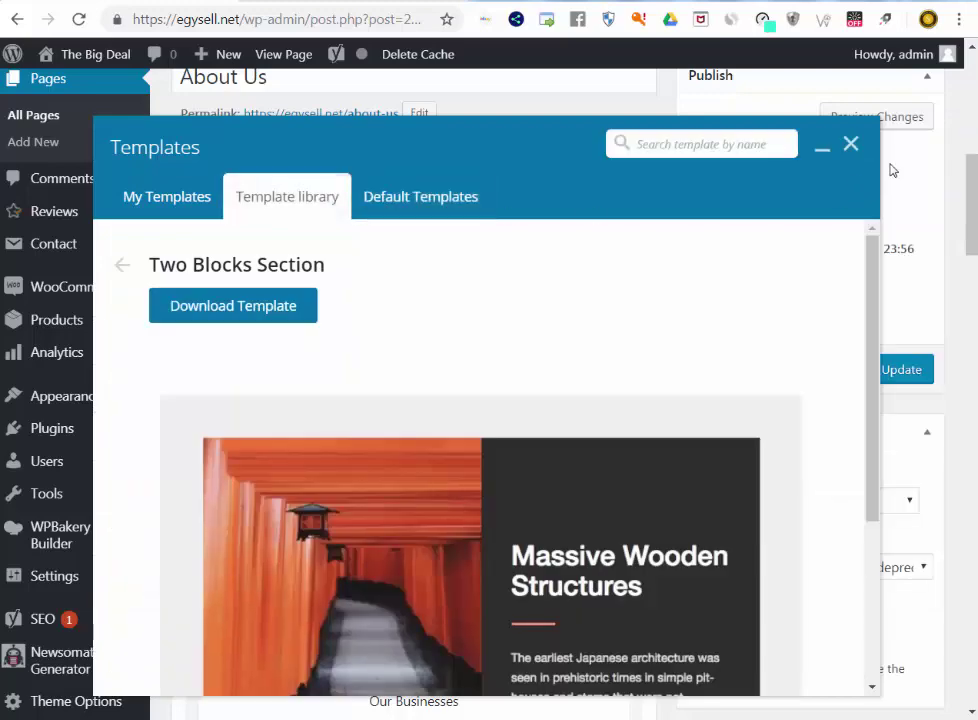
left_click(850, 146)
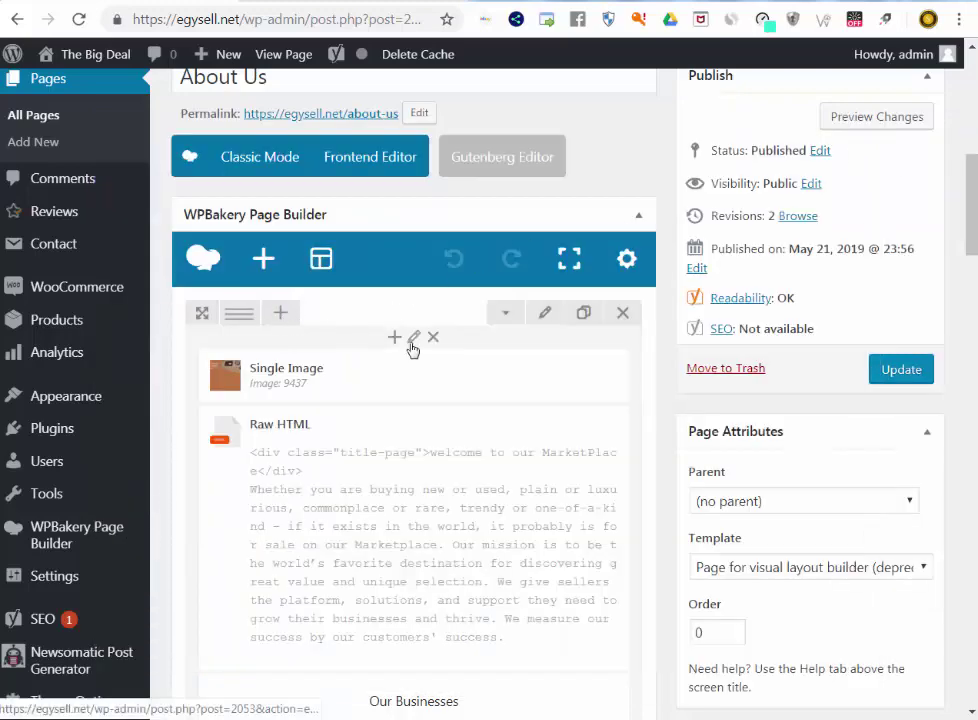
Start adding an element to the column above the Single Image and examine the Ultimate VC Addons elements.
left_click(394, 338)
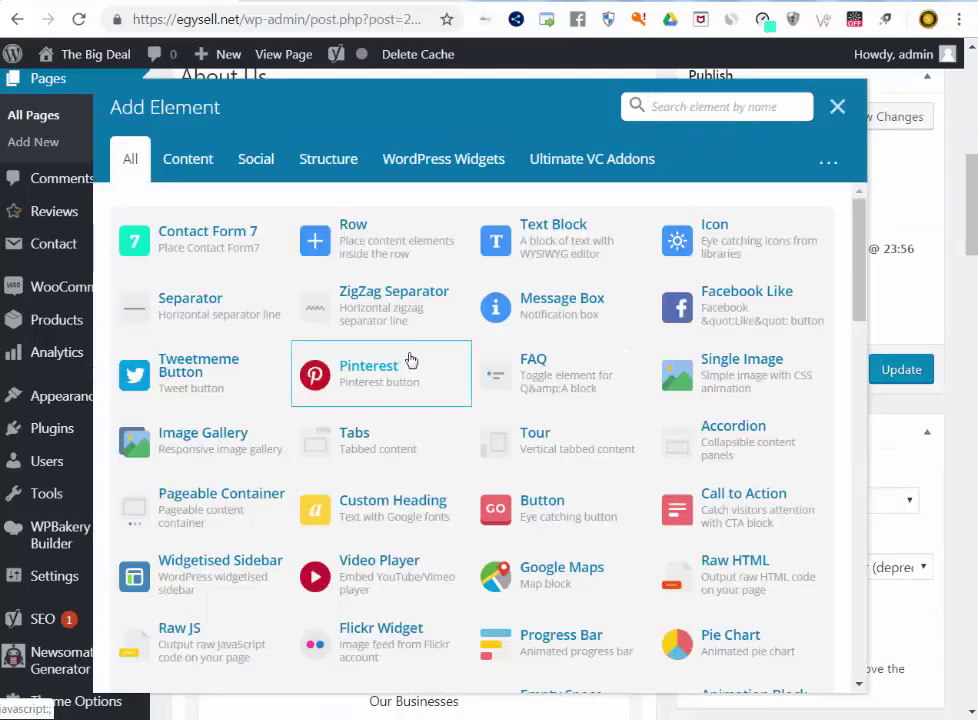
left_click(616, 170)
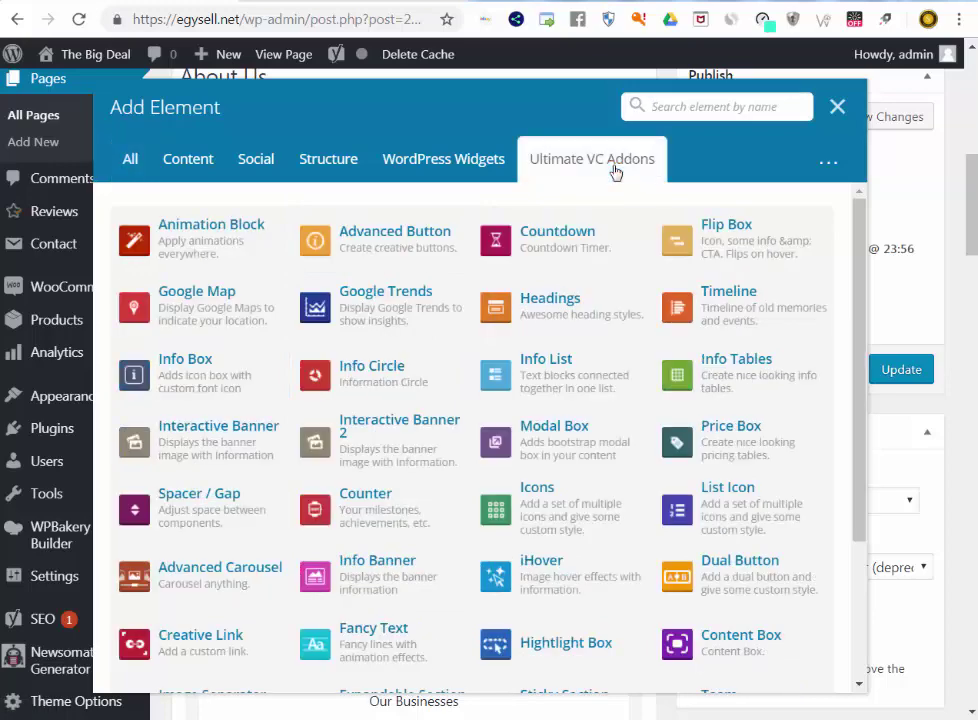
scroll(582, 265, "down", 3)
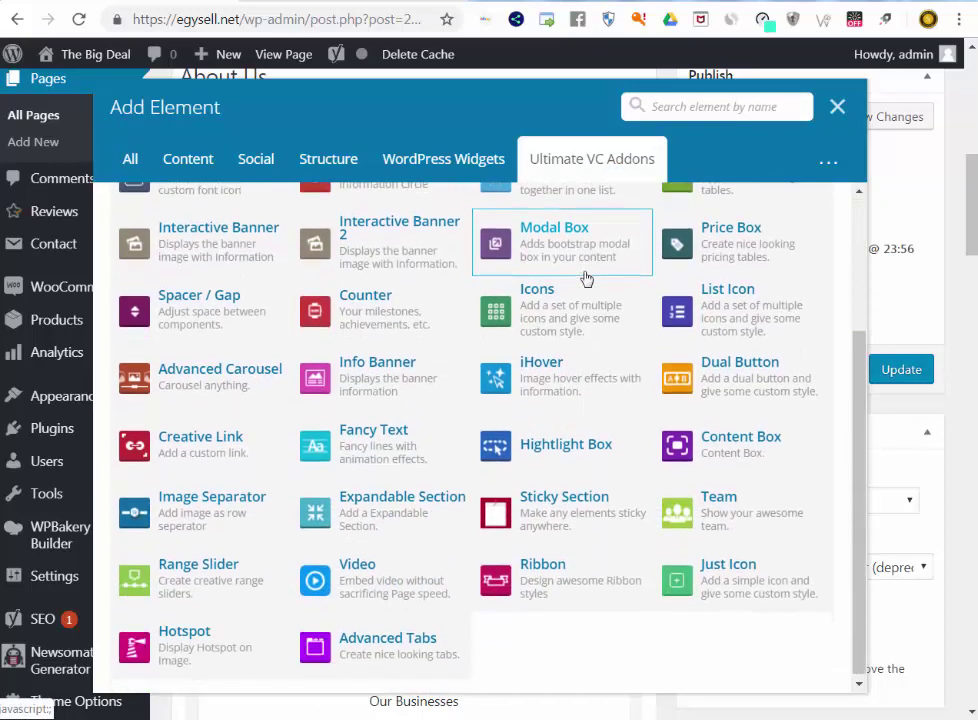
scroll(585, 278, "up", 3)
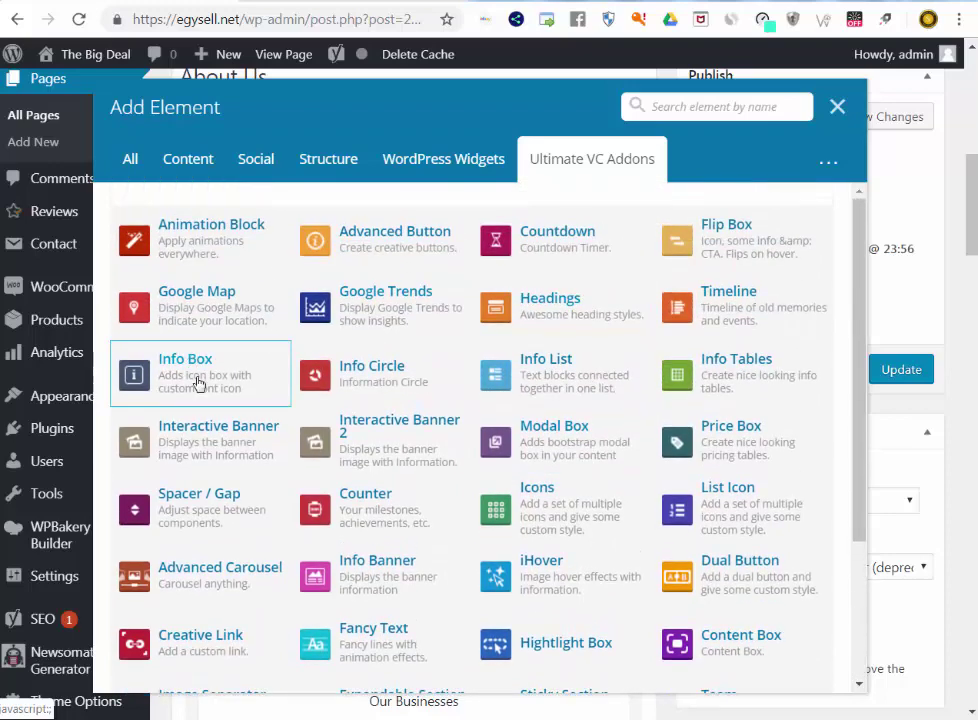
Look through the Structure, Social, Content and complete element lists, and close the Add Element window without adding anything.
left_click(493, 176)
left_click(310, 176)
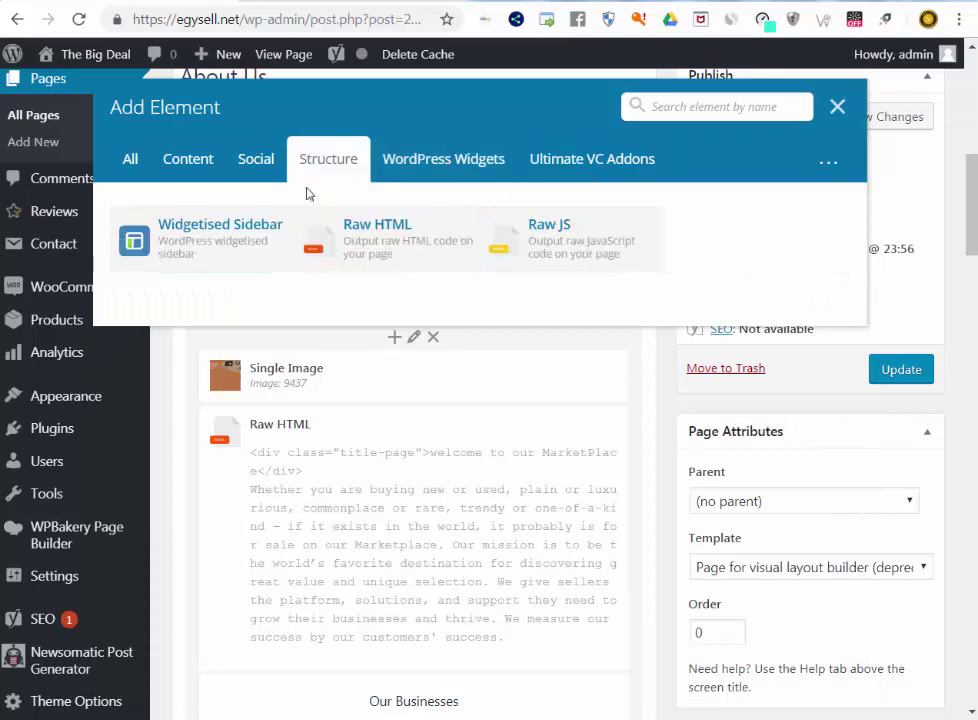
left_click(264, 165)
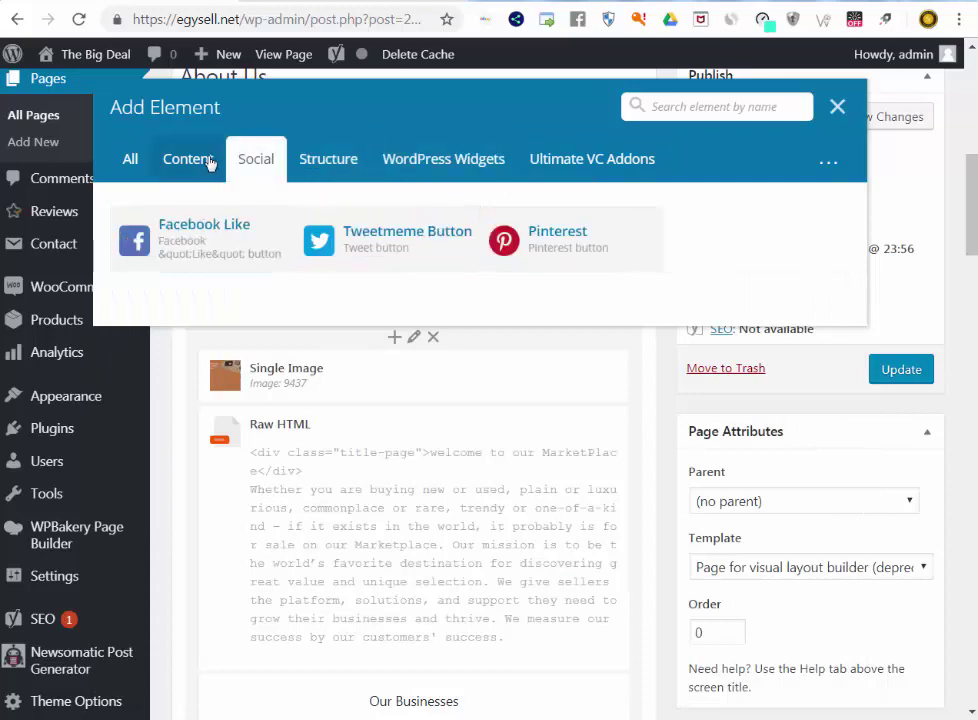
left_click(209, 162)
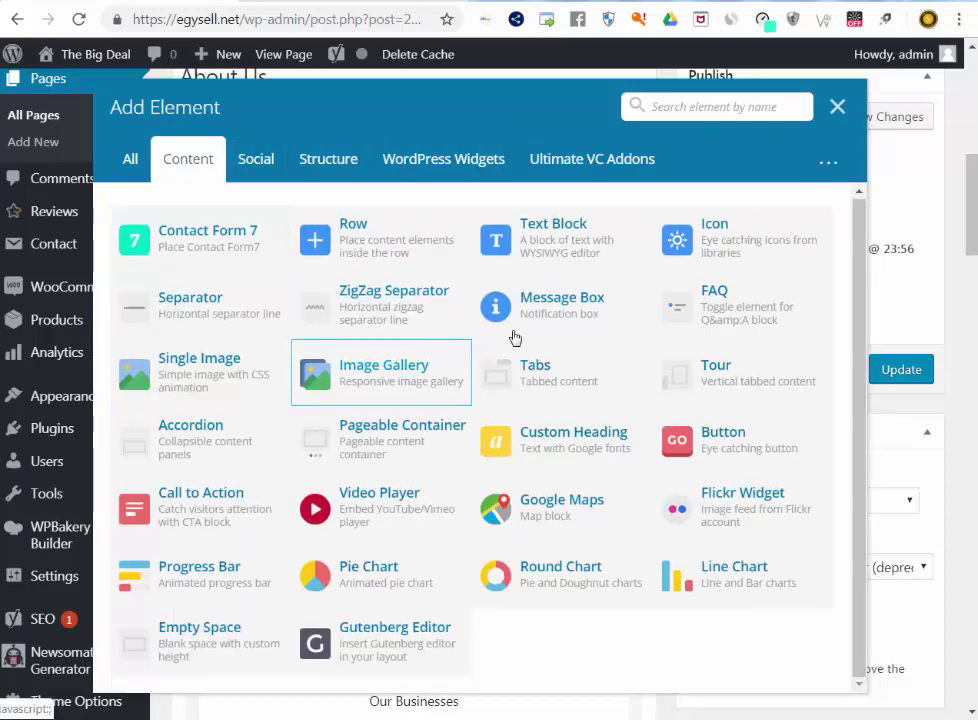
left_click(131, 160)
scroll(410, 284, "down", 6)
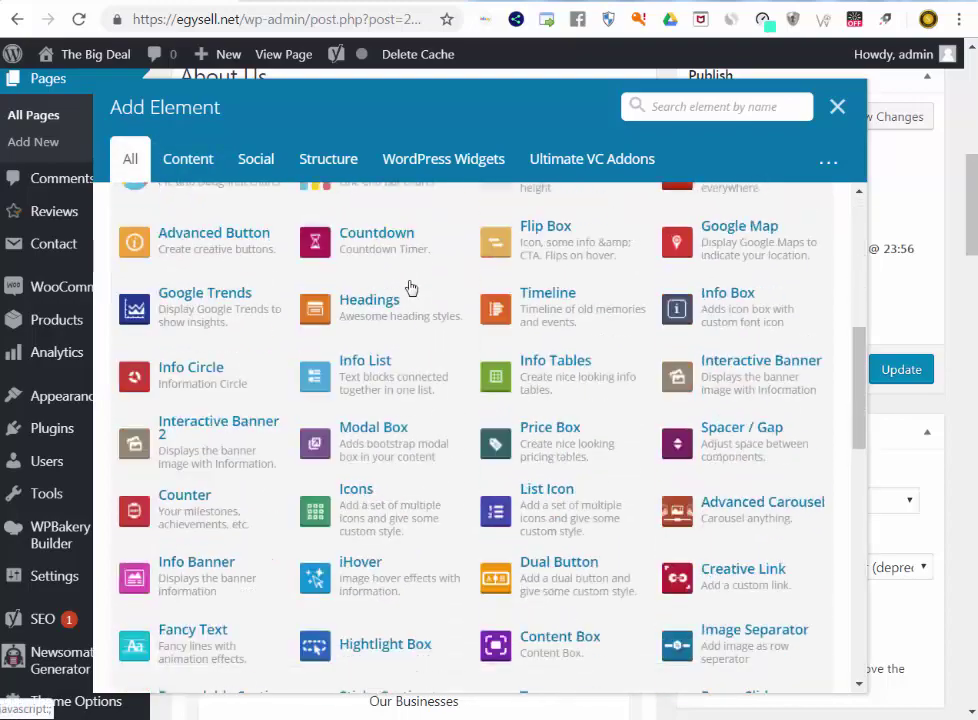
scroll(273, 472, "down", 5)
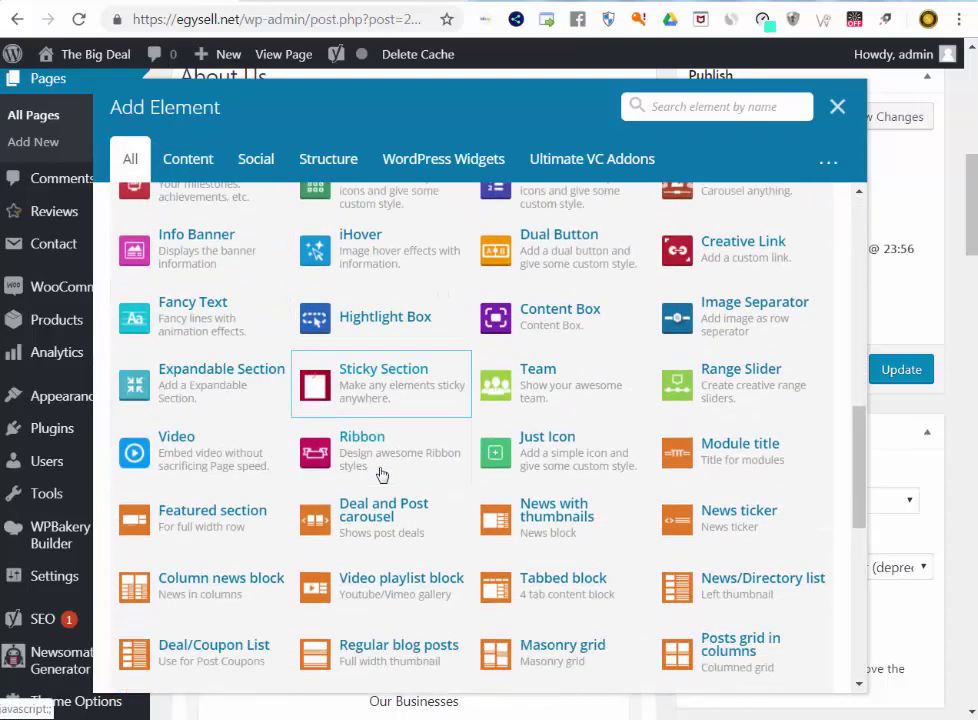
scroll(466, 464, "down", 5)
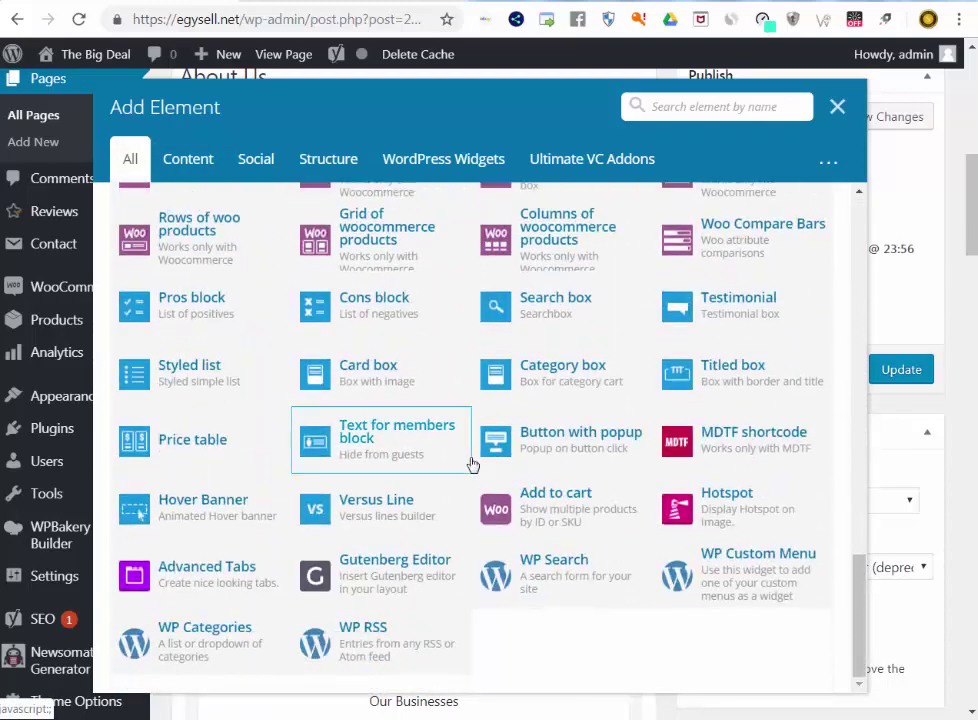
left_click(837, 106)
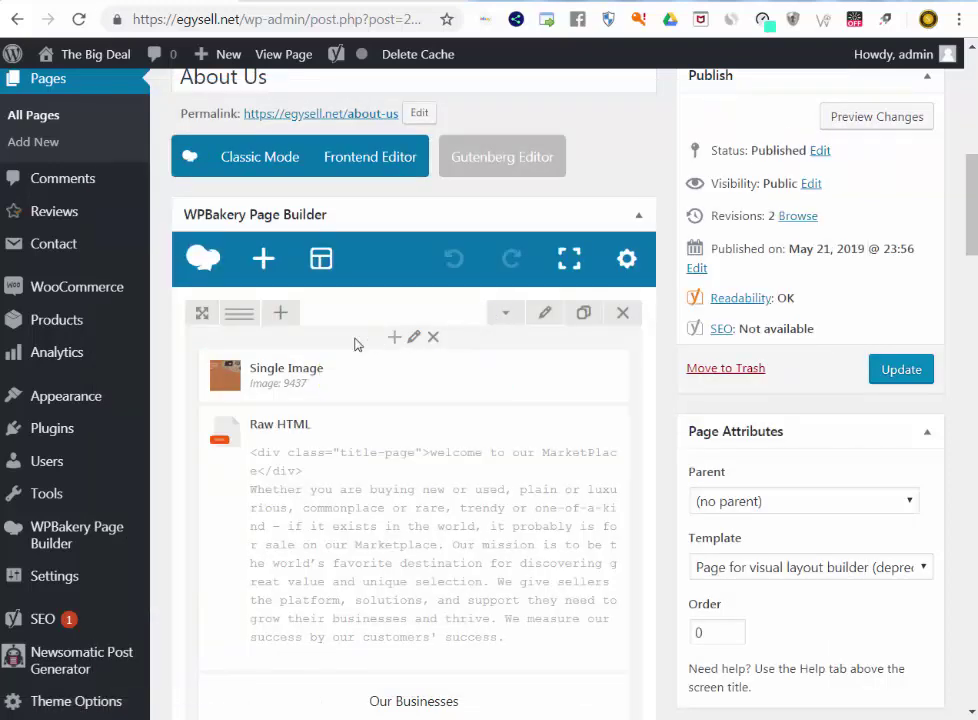
Upload the dhvc WooCommerce page plugin archive from the codecanyon-7605299-woo-detail folder as a new plugin, install it and activate it.
scroll(131, 277, "up", 3)
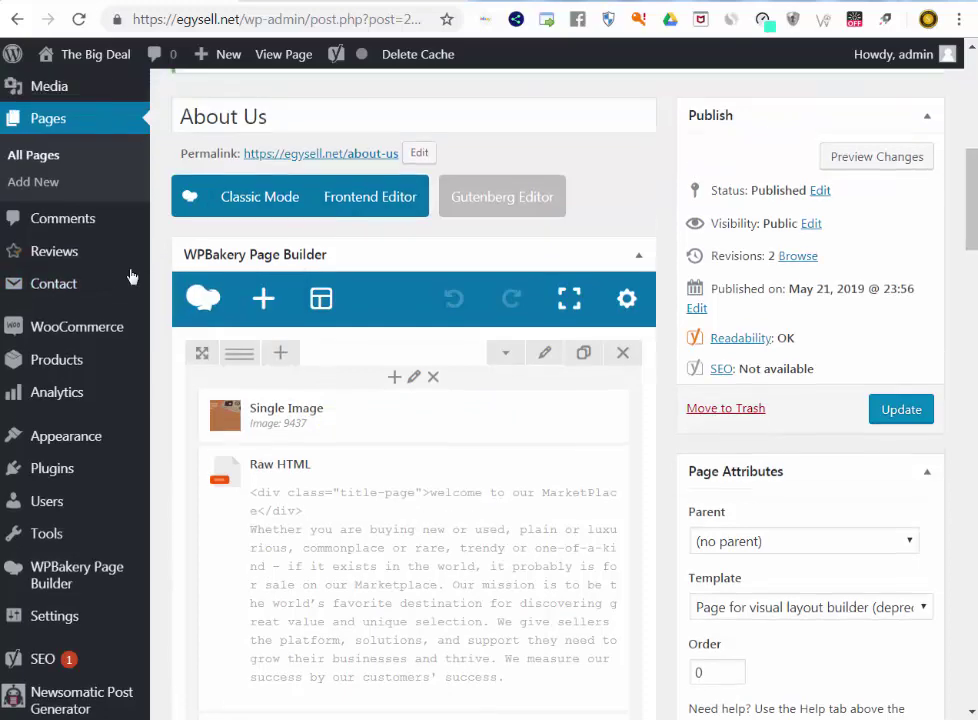
scroll(100, 300, "down", 2)
mouse_move(68, 432)
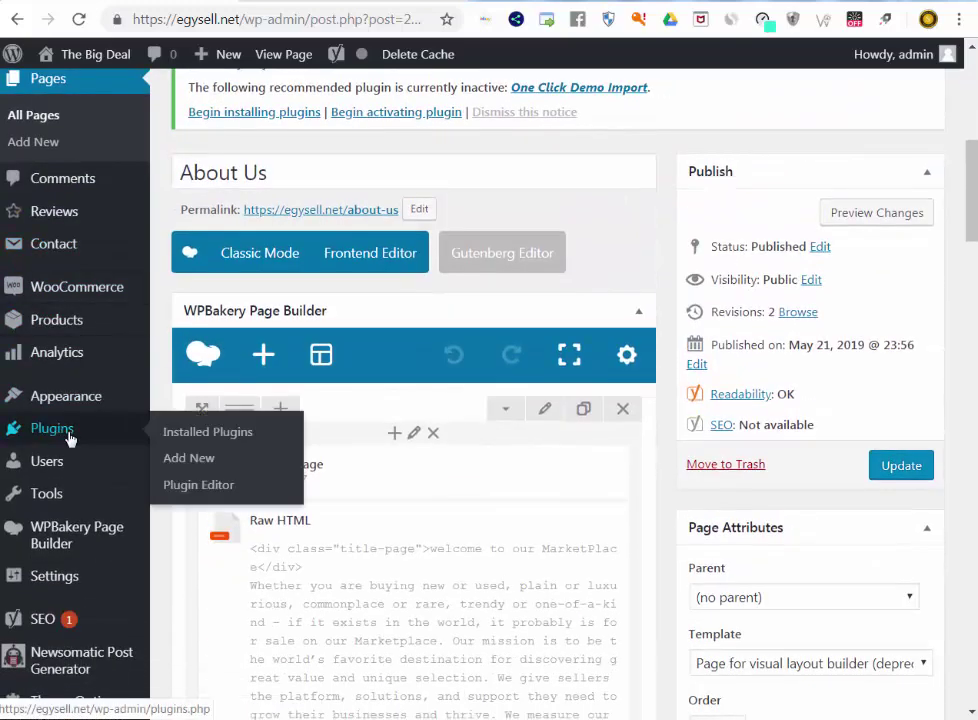
left_click(183, 452)
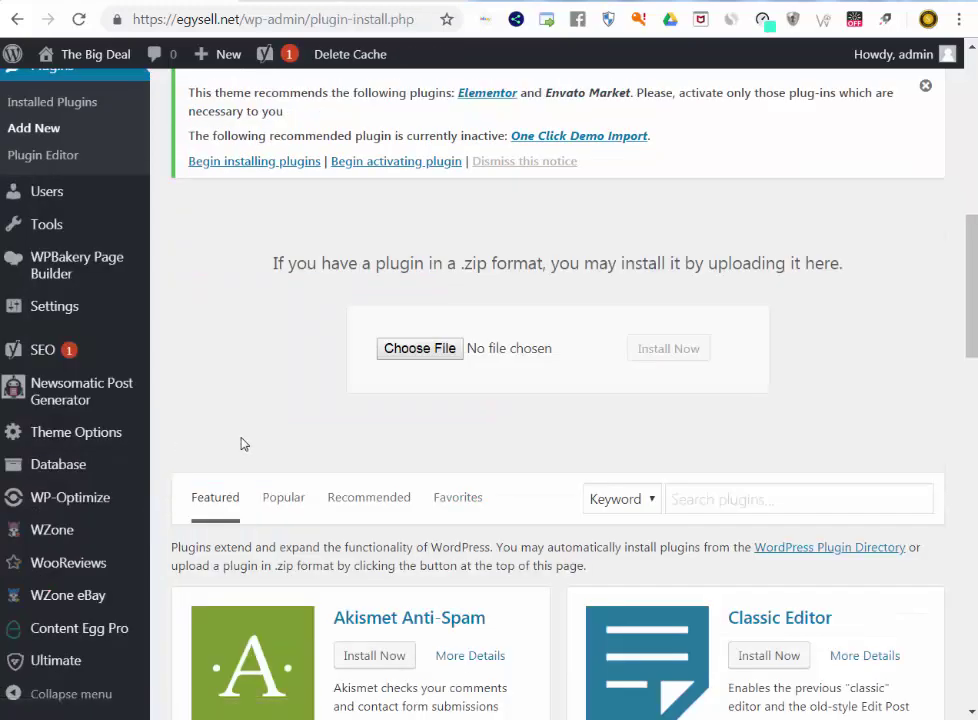
left_click(418, 349)
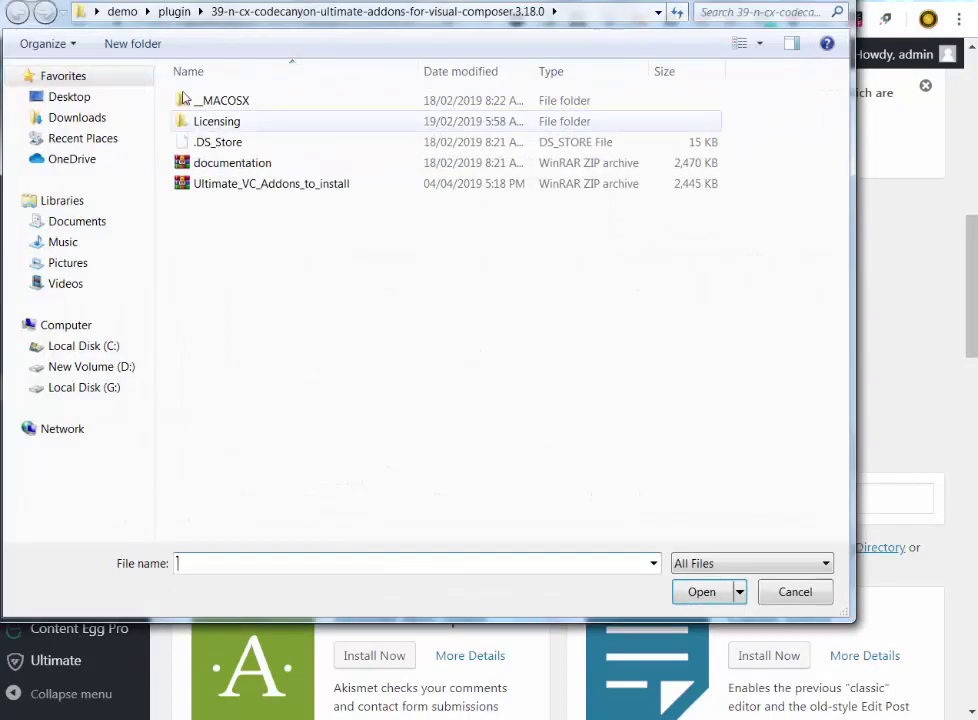
left_click(175, 12)
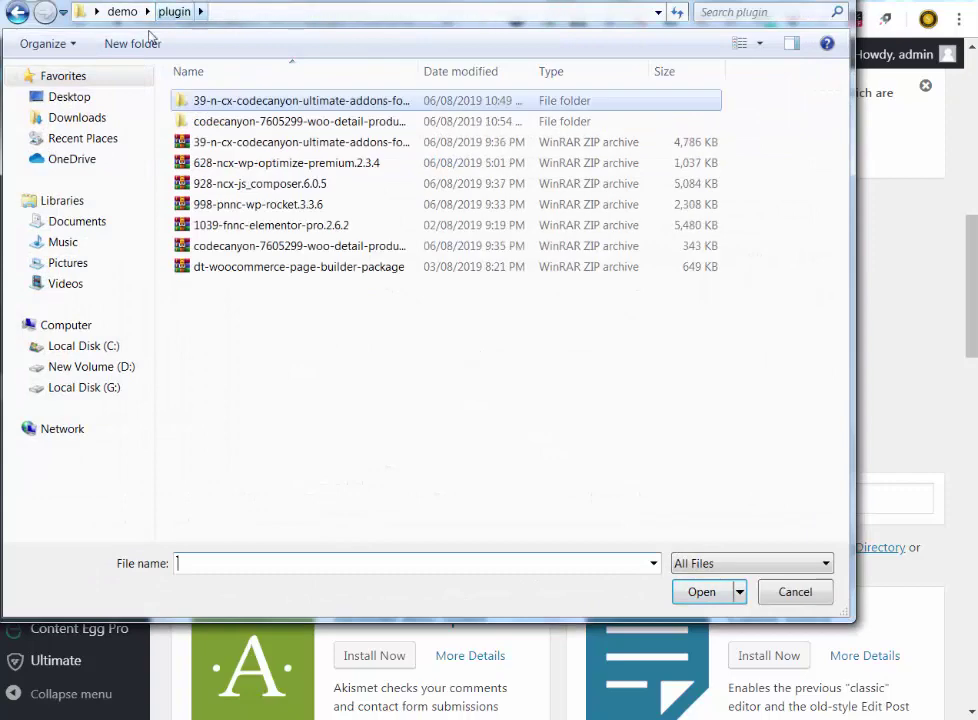
double_click(281, 124)
double_click(279, 124)
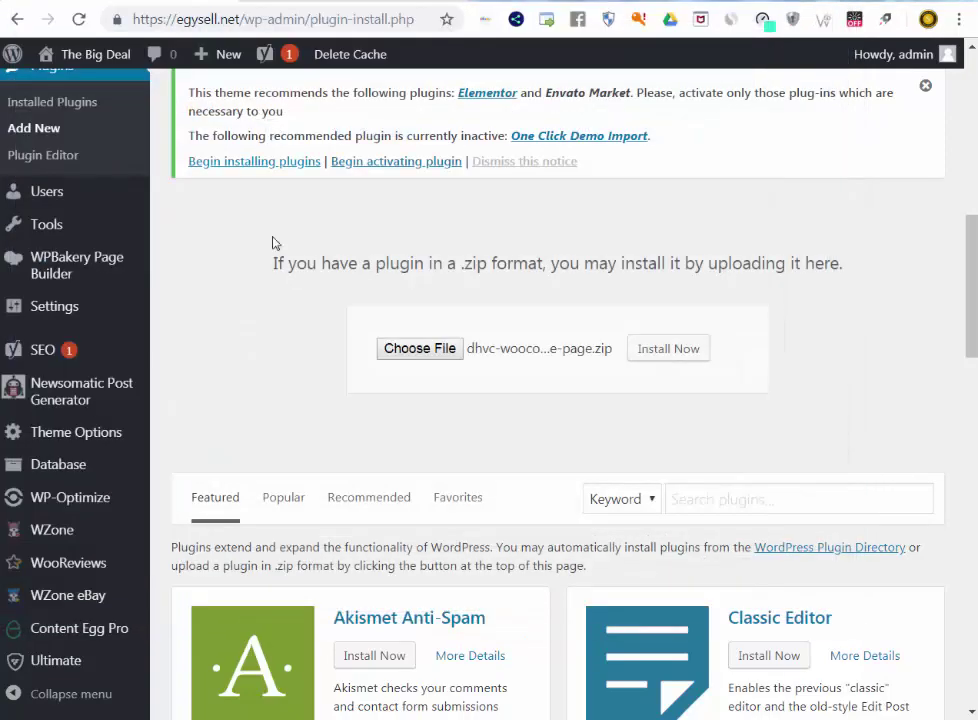
left_click(661, 358)
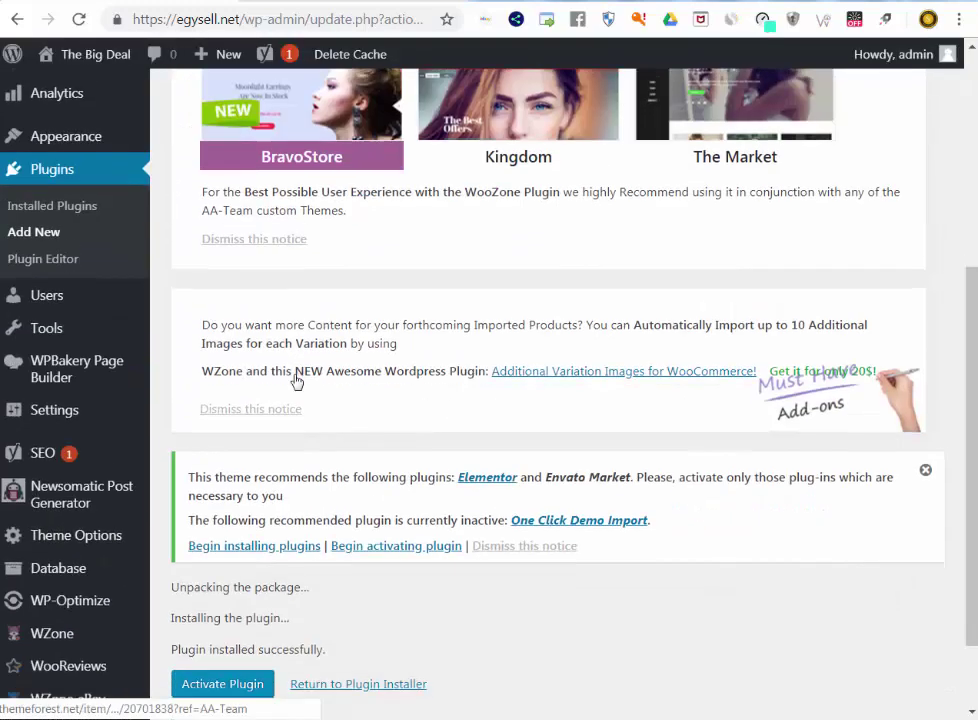
scroll(296, 383, "down", 5)
left_click(238, 580)
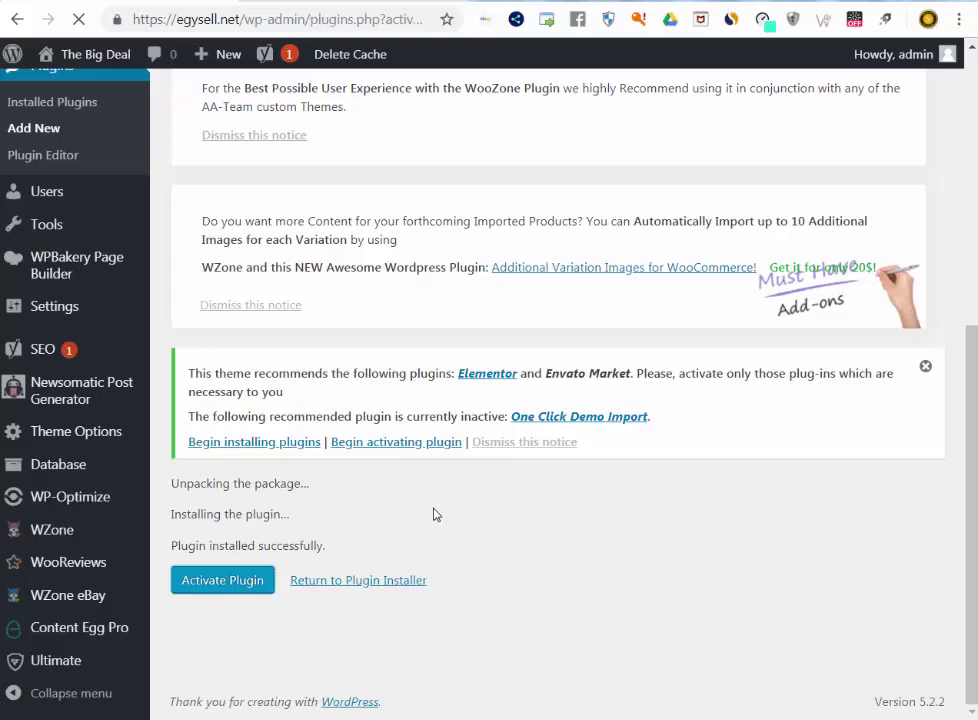
Check the installed plugins list after the activation and go to the page for adding another plugin.
scroll(437, 515, "down", 3)
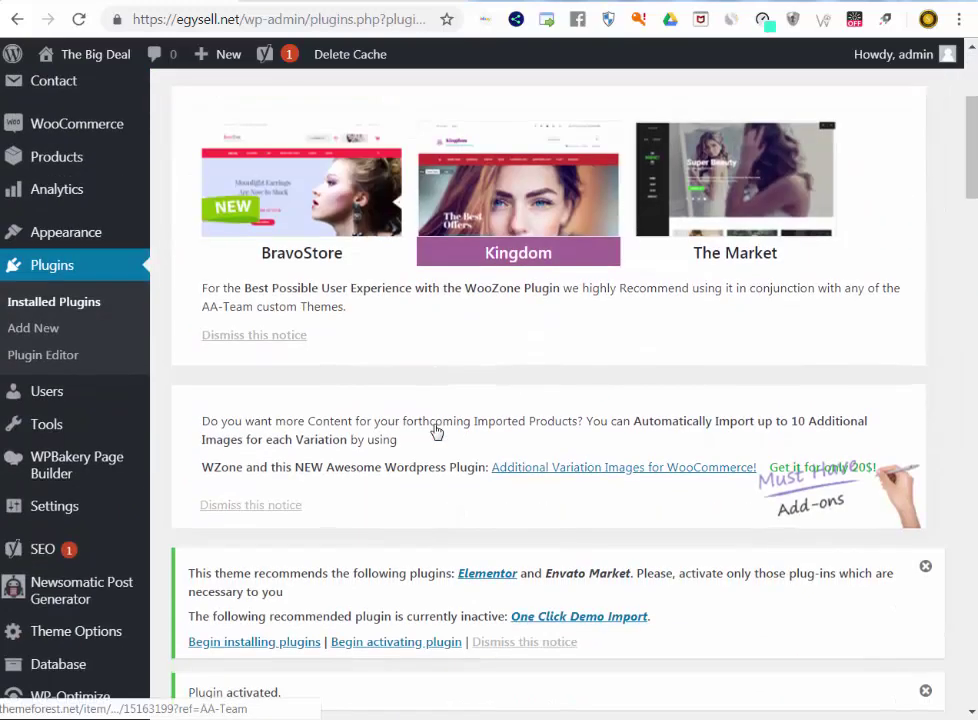
scroll(437, 432, "down", 4)
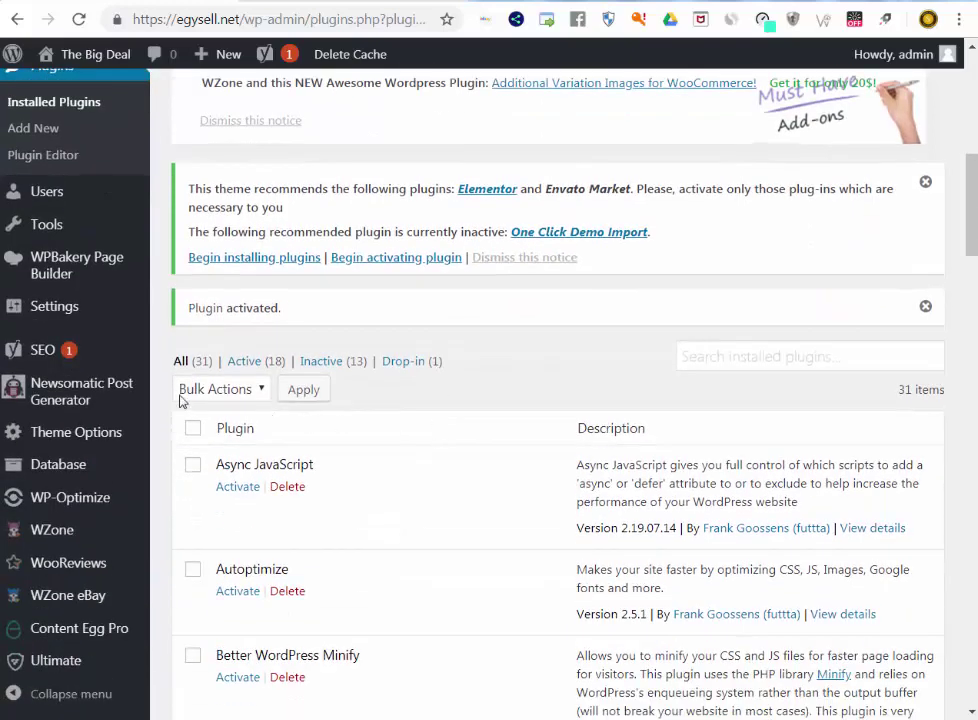
scroll(181, 400, "up", 2)
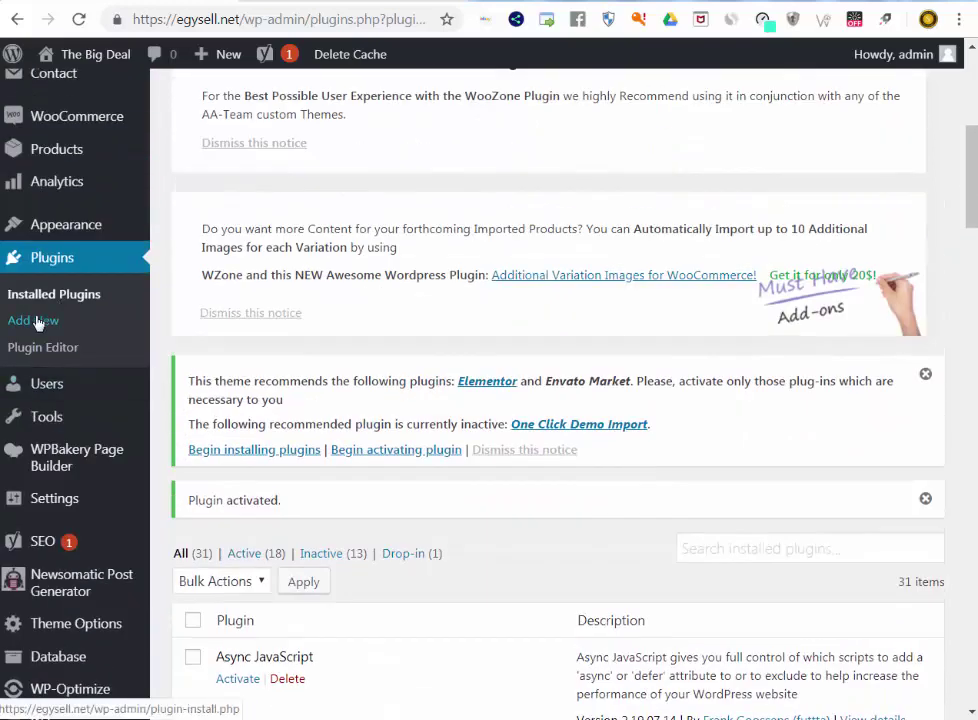
left_click(36, 321)
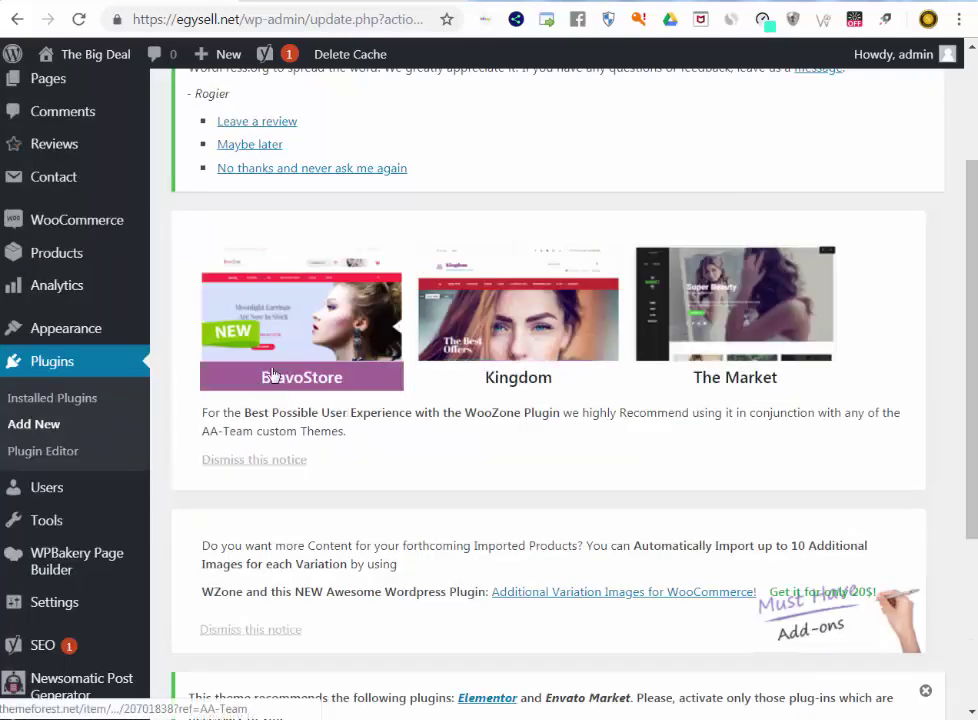
Open the Product Template list of the store's products and check which templates it contains.
mouse_move(105, 232)
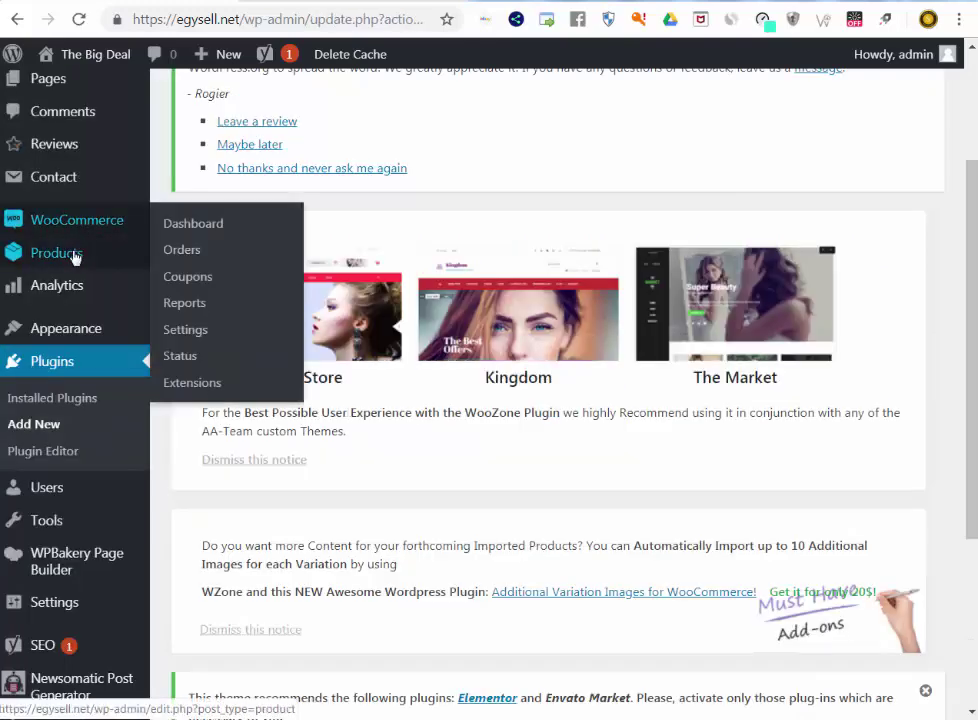
mouse_move(70, 258)
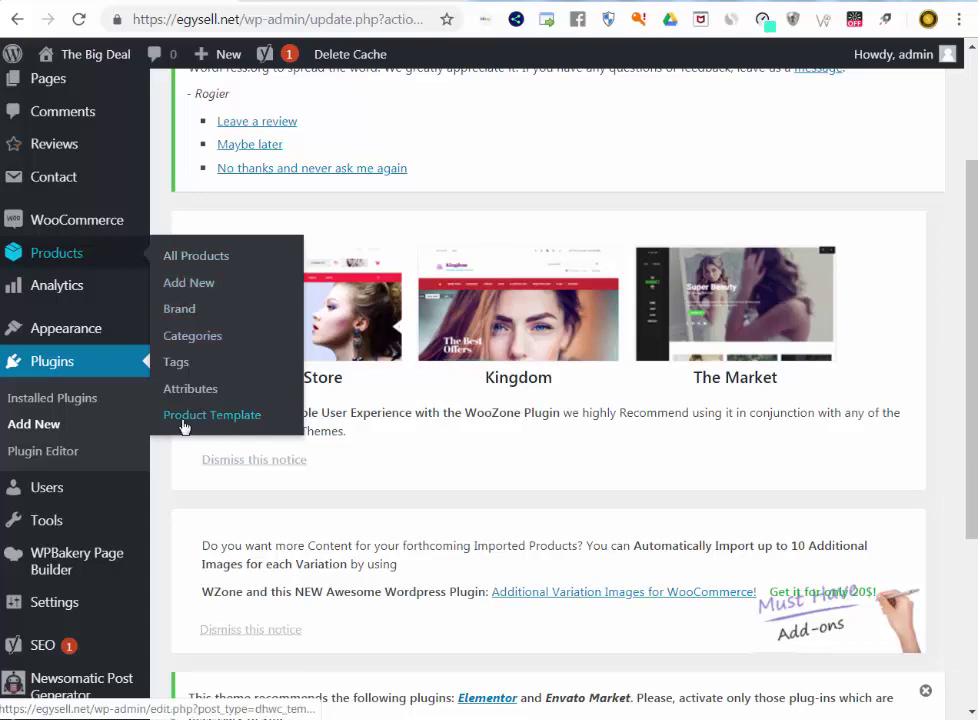
left_click(238, 424)
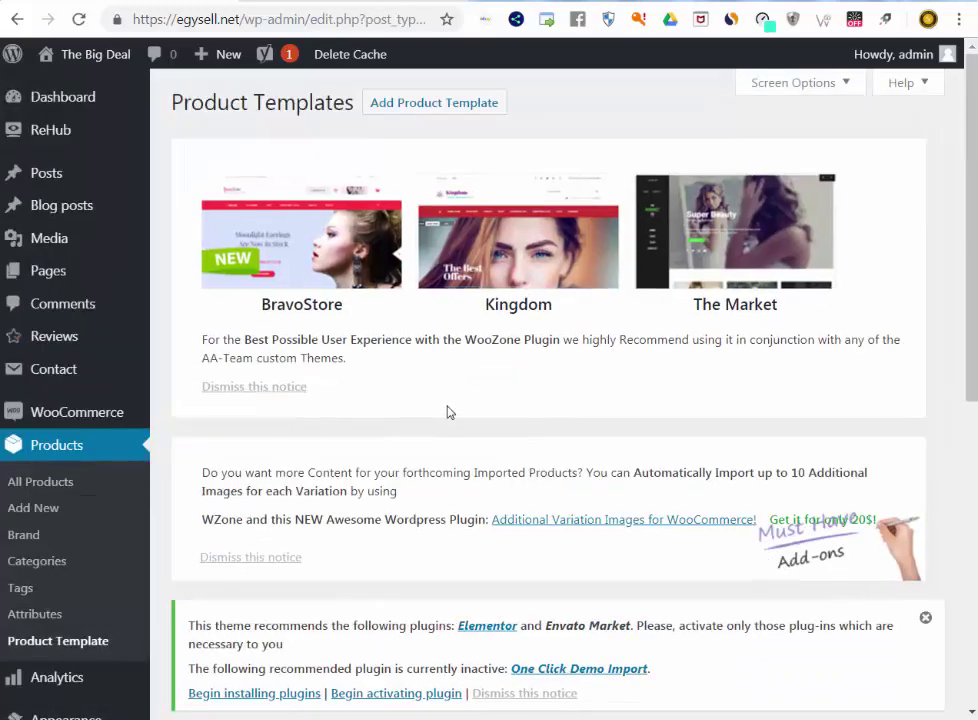
scroll(447, 412, "down", 5)
scroll(320, 385, "up", 1)
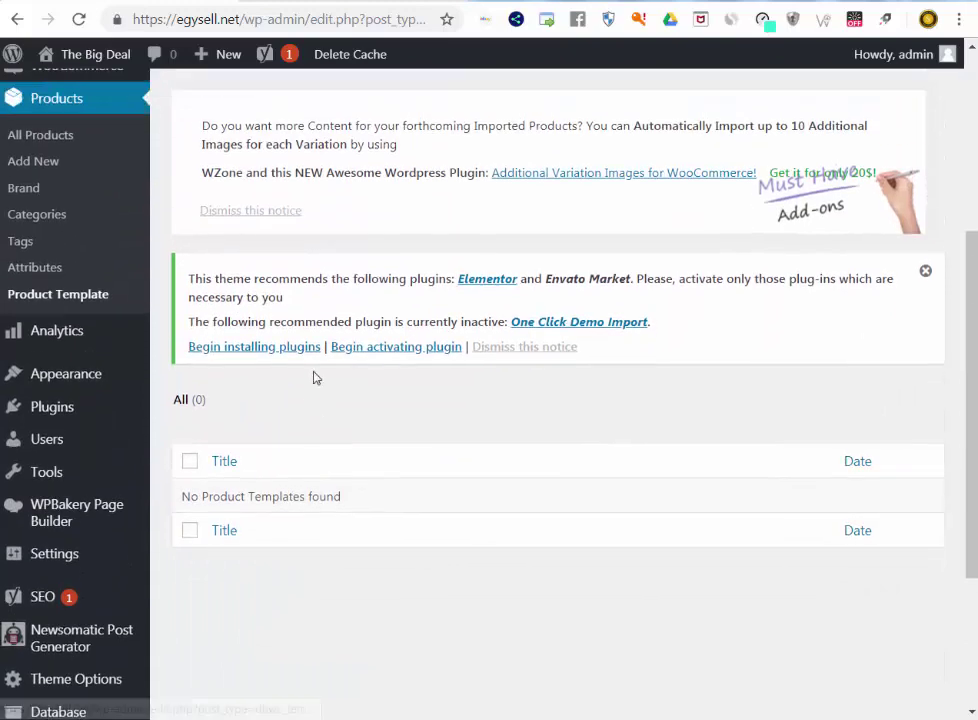
Start a new product template and switch its content area to the WPBakery backend editor.
scroll(320, 380, "up", 4)
left_click(460, 108)
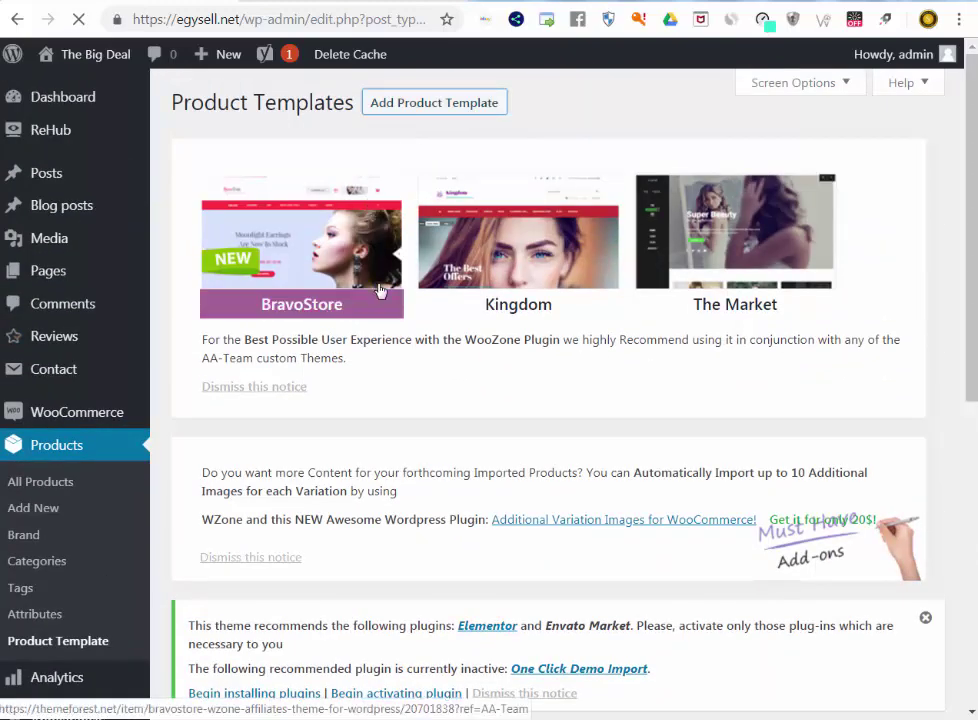
scroll(388, 295, "down", 5)
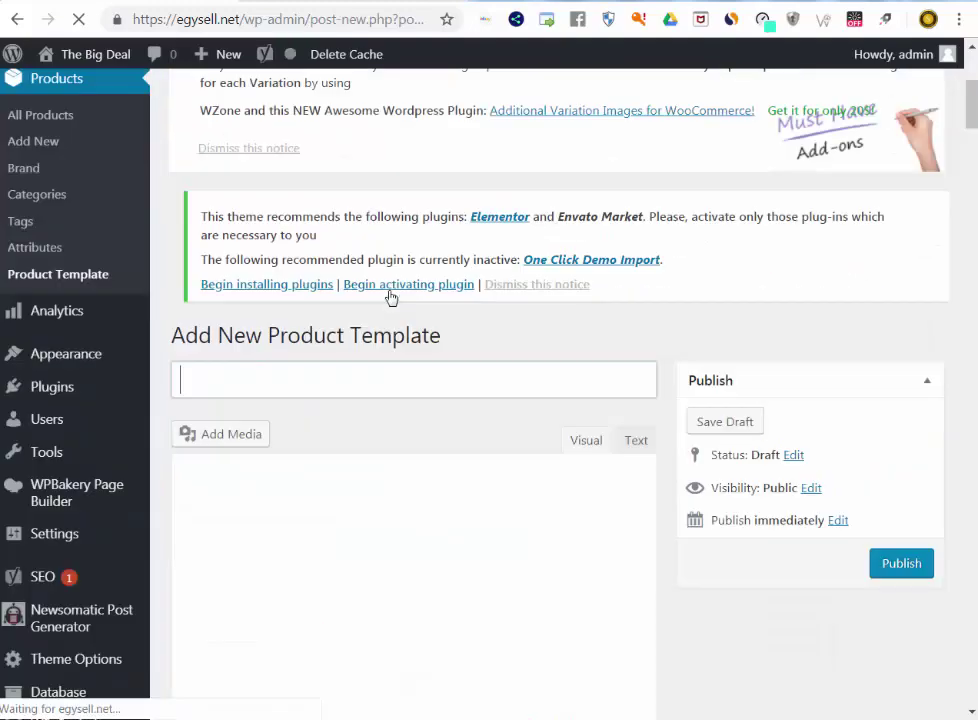
scroll(390, 297, "down", 1)
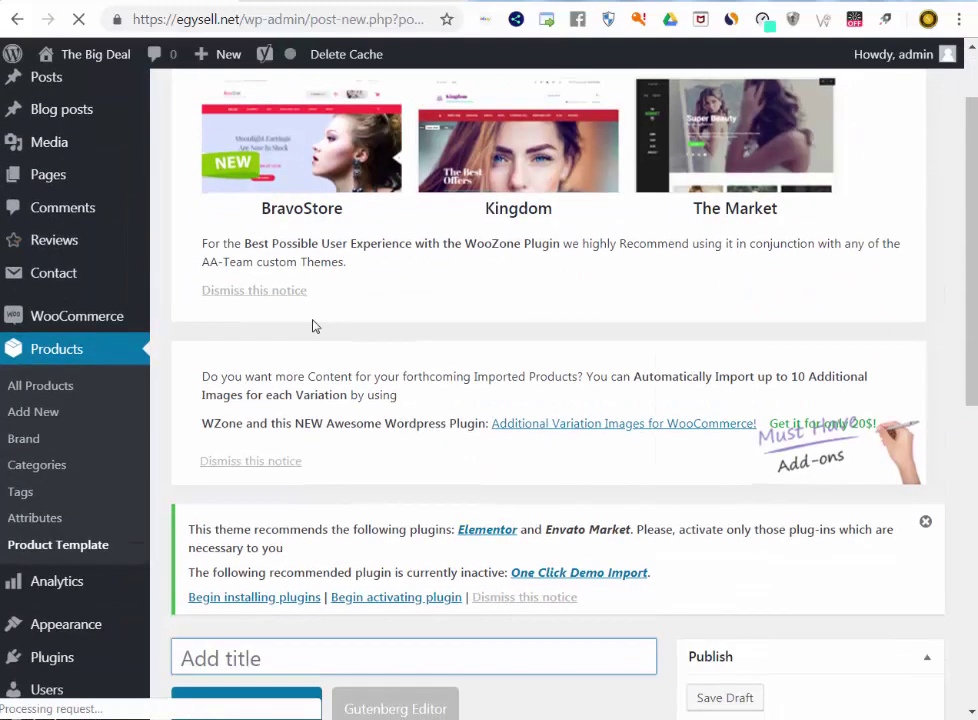
scroll(330, 330, "down", 4)
scroll(335, 355, "down", 2)
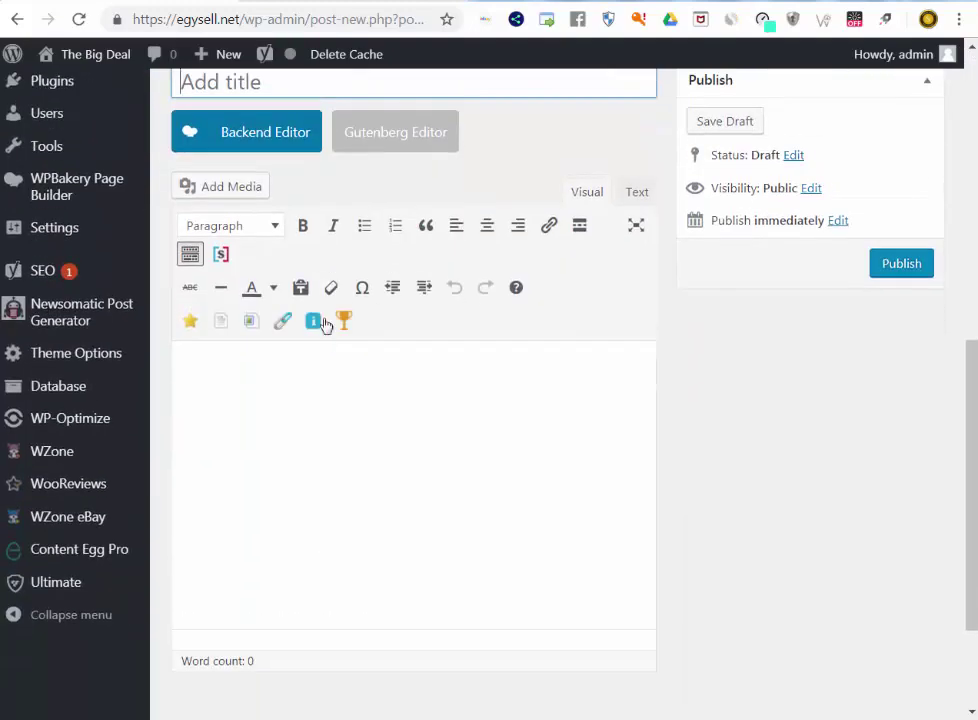
left_click(279, 135)
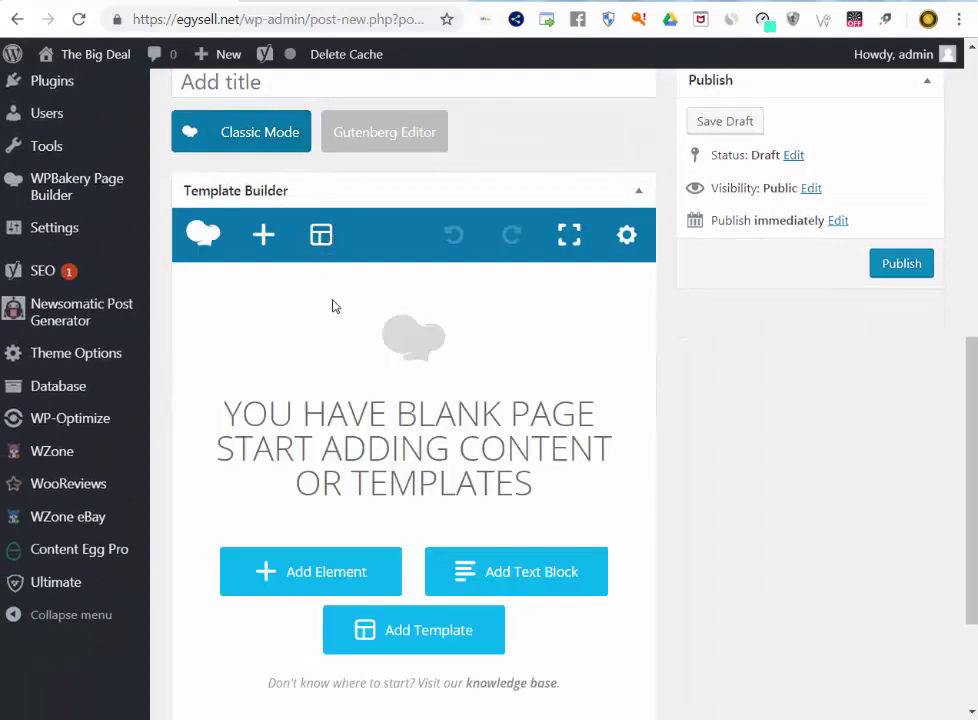
Look through the WC Single Product elements offered for the template, and close the Add Element window without adding anything.
left_click(266, 240)
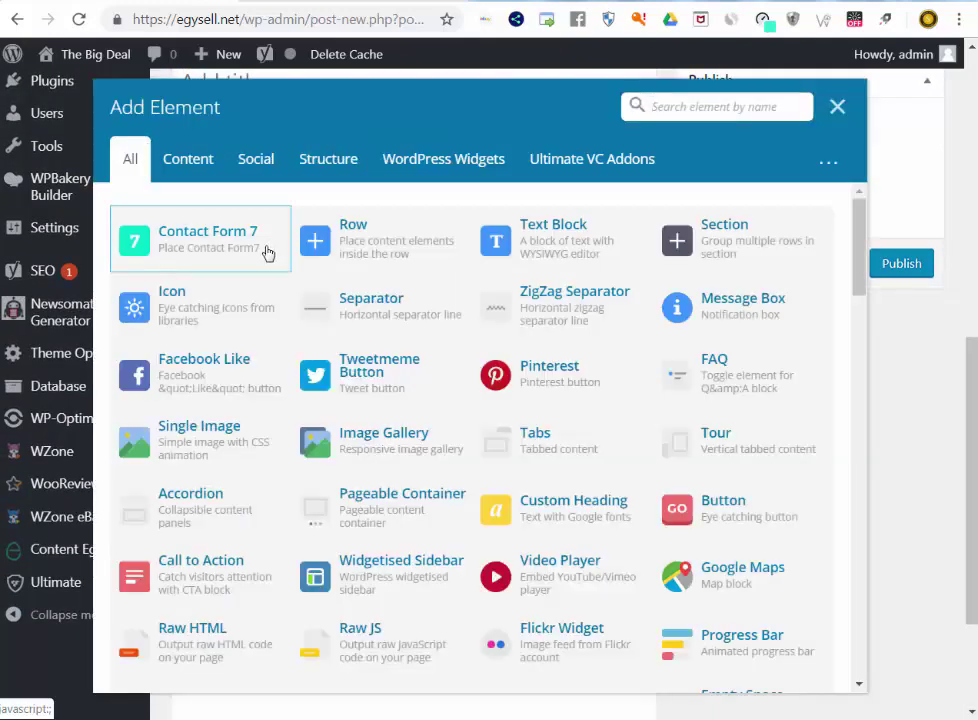
left_click(828, 165)
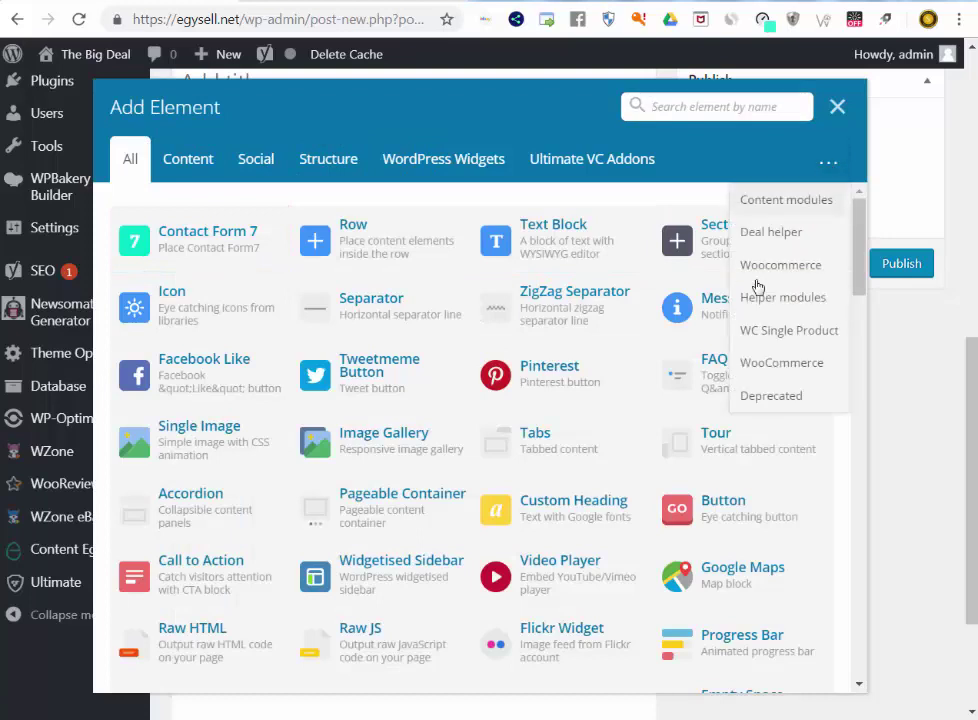
left_click(783, 332)
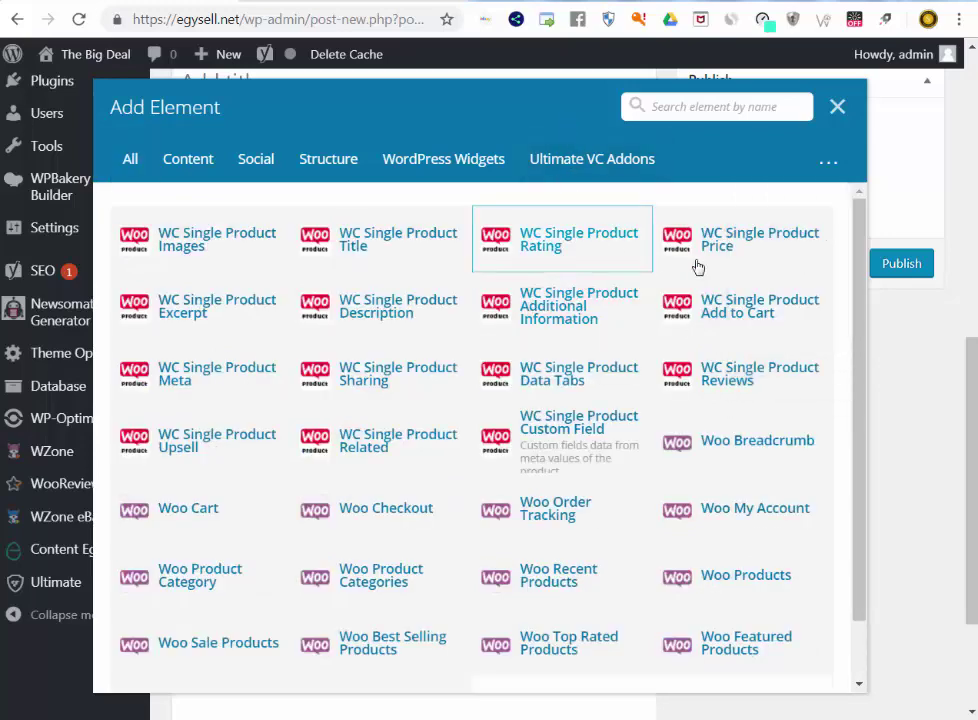
scroll(522, 330, "down", 1)
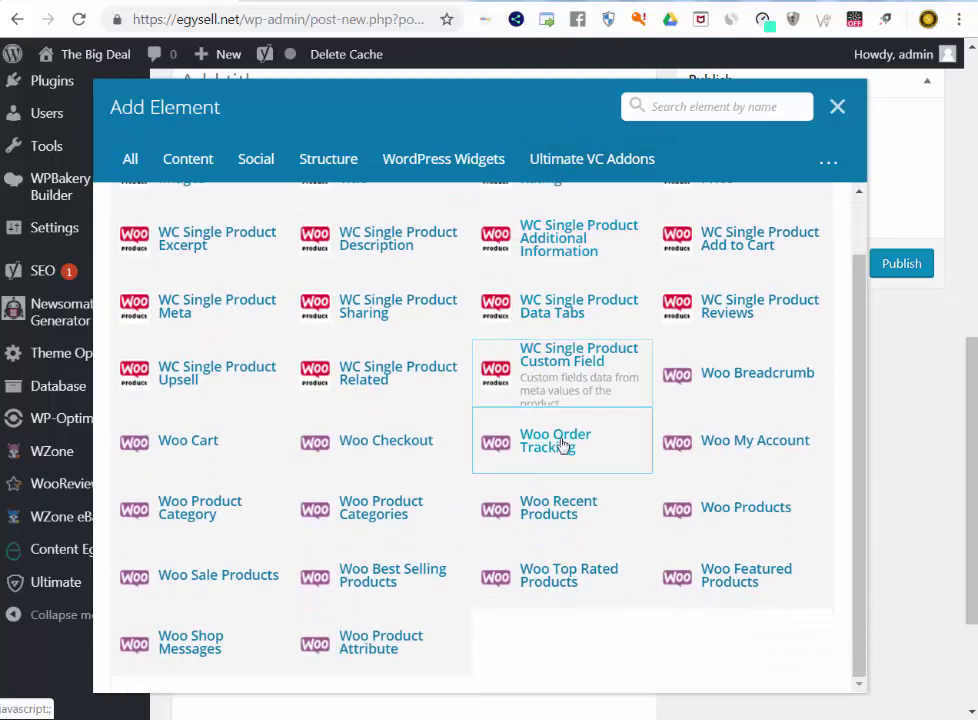
scroll(670, 425, "up", 1)
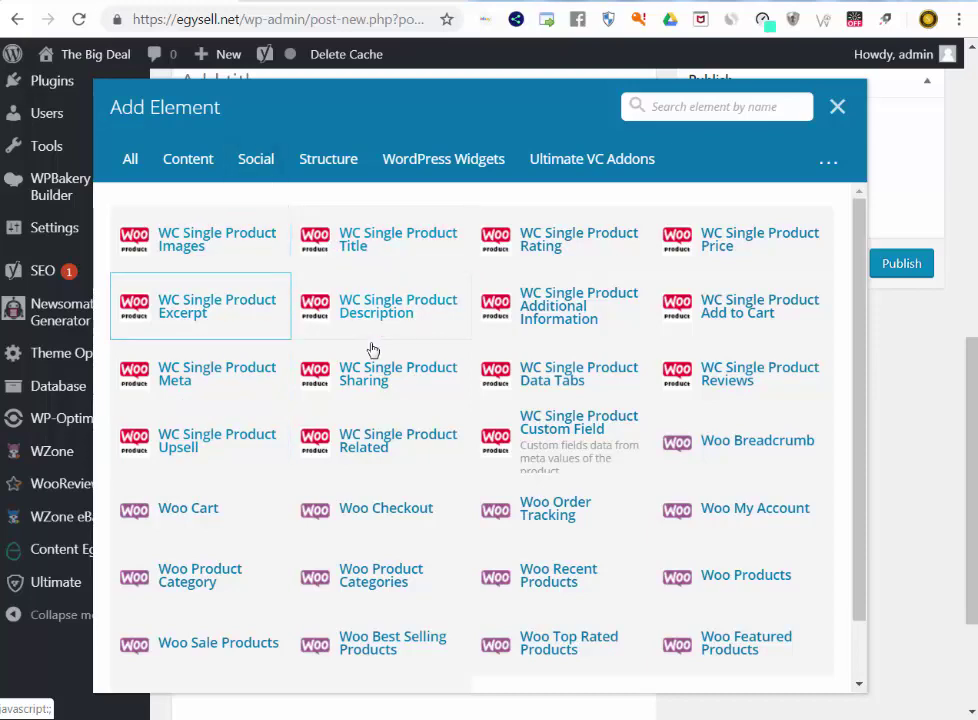
scroll(363, 343, "down", 1)
scroll(395, 430, "up", 1)
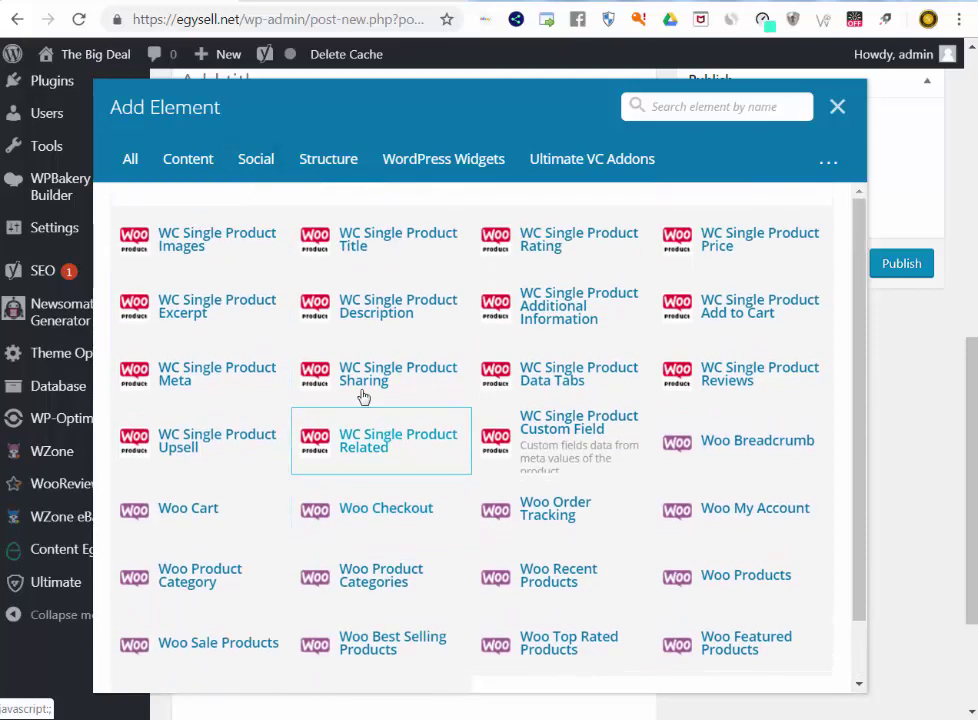
left_click(837, 107)
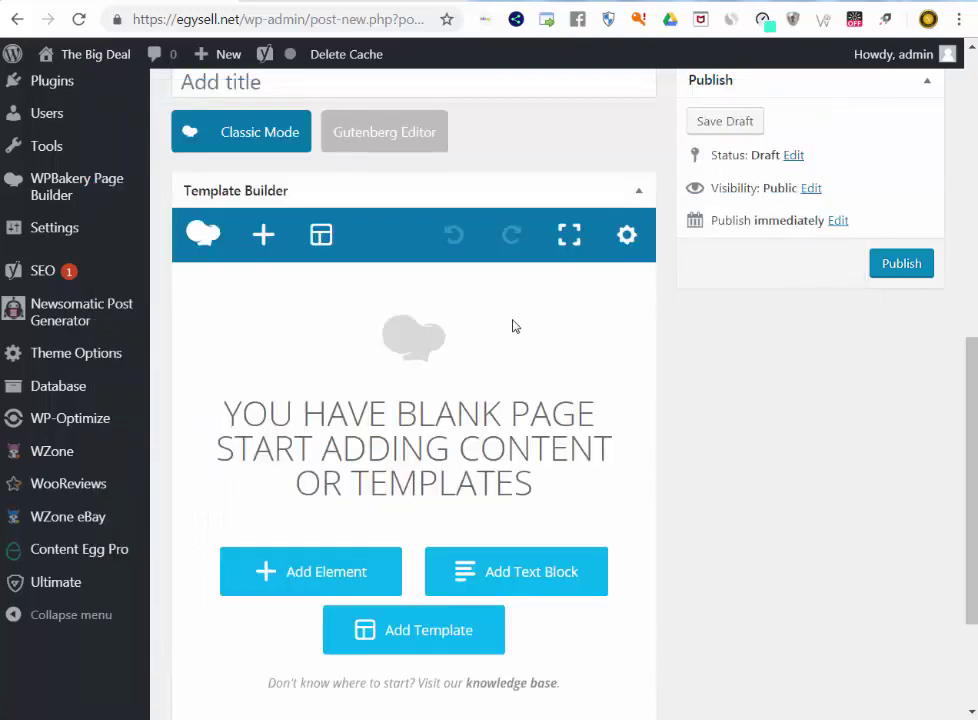
scroll(513, 326, "up", 4)
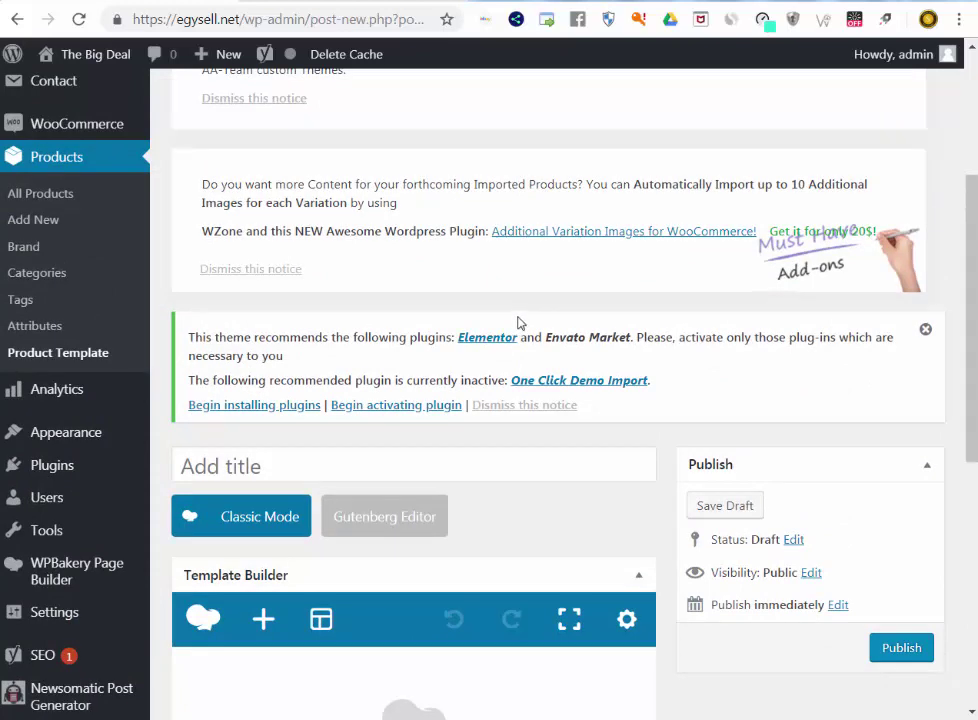
mouse_move(72, 399)
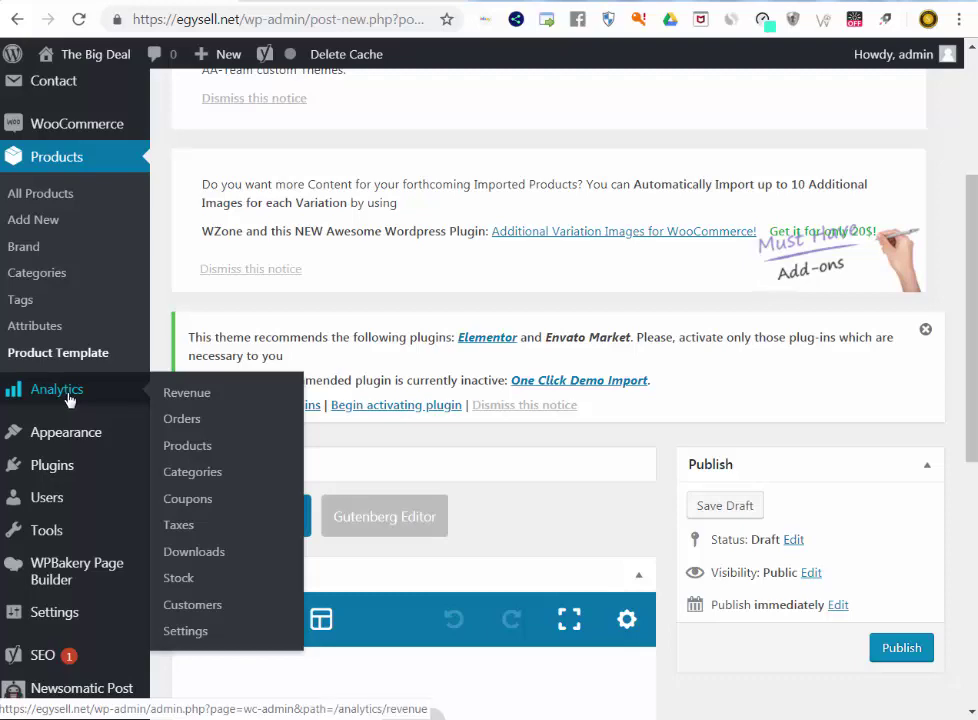
scroll(68, 399, "down", 3)
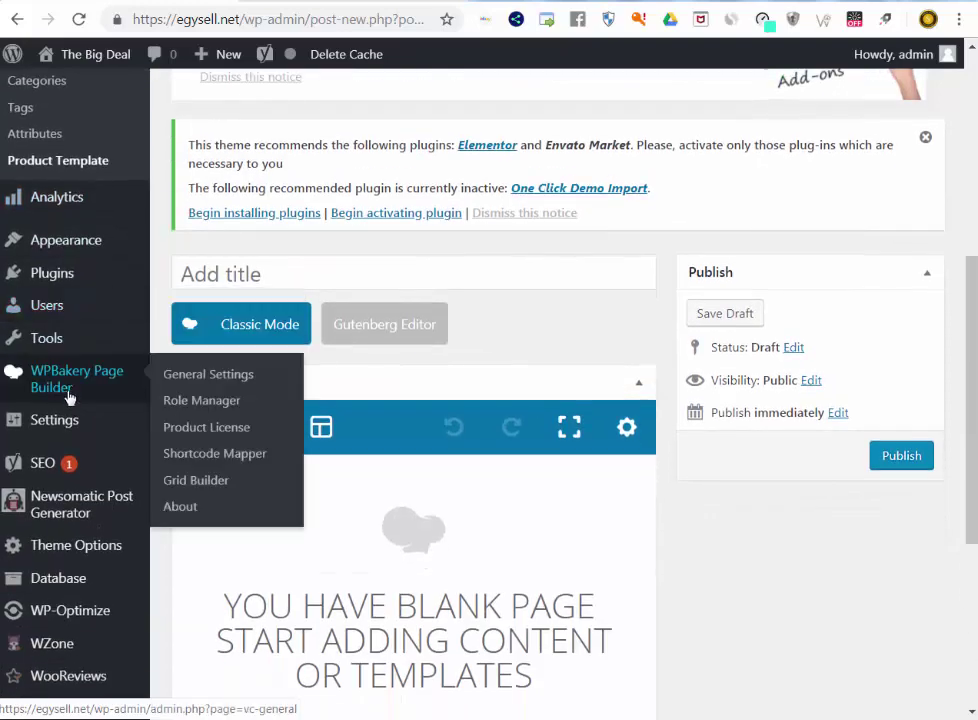
scroll(68, 400, "down", 1)
scroll(68, 399, "down", 1)
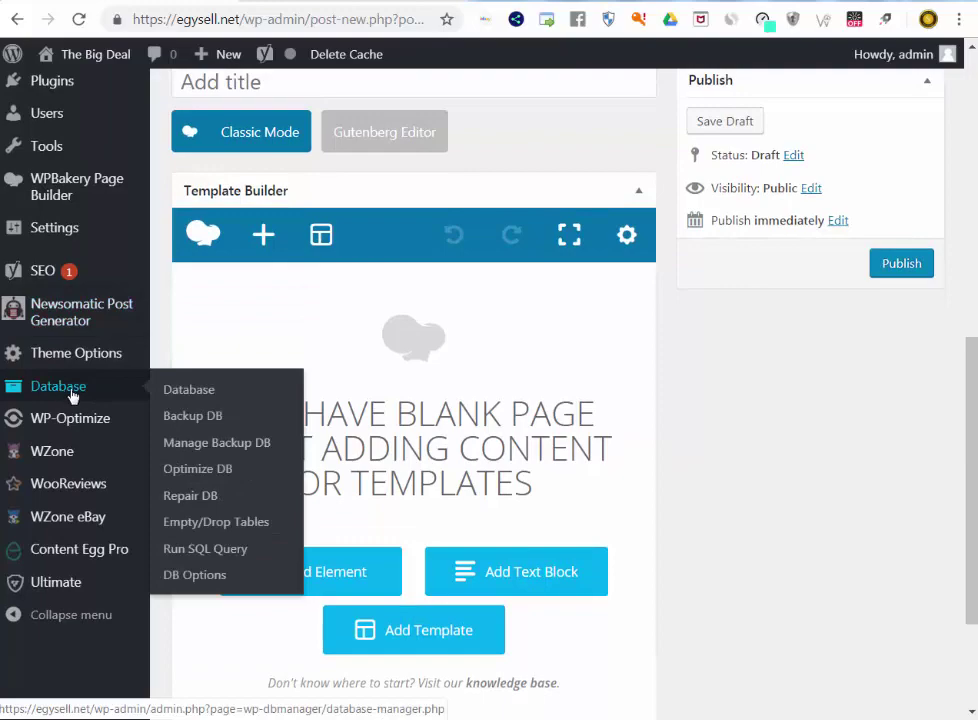
scroll(72, 397, "up", 3)
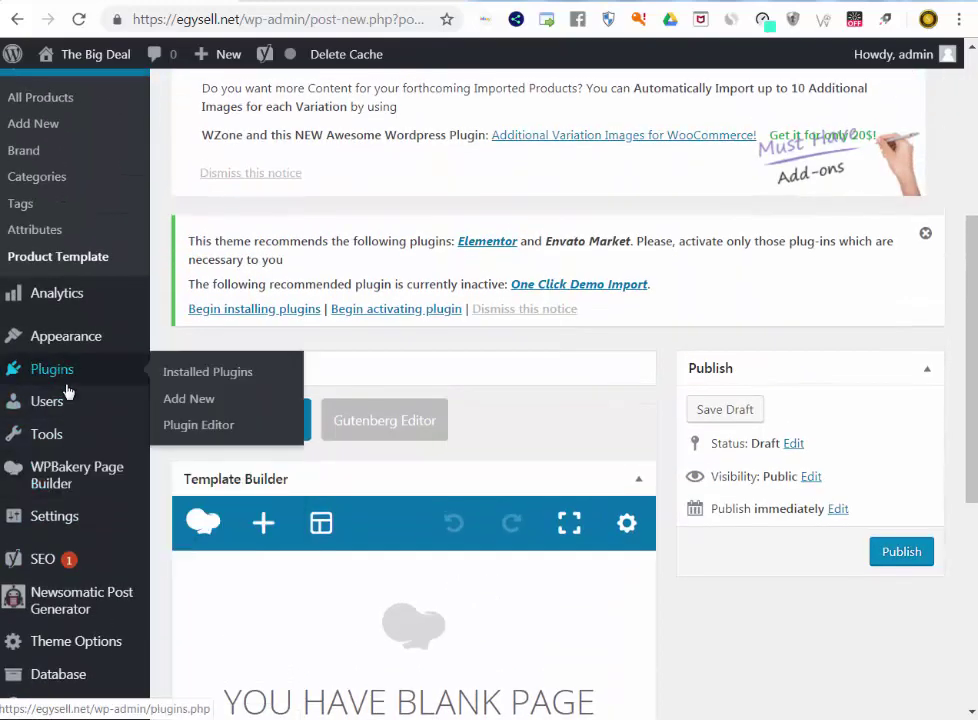
scroll(68, 392, "down", 4)
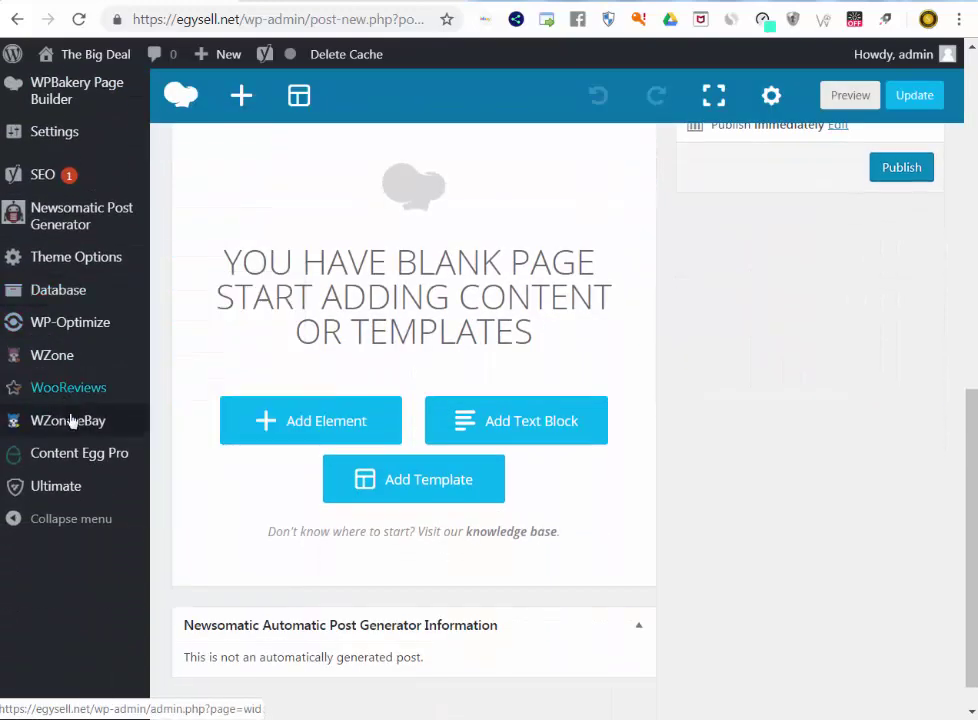
mouse_move(57, 486)
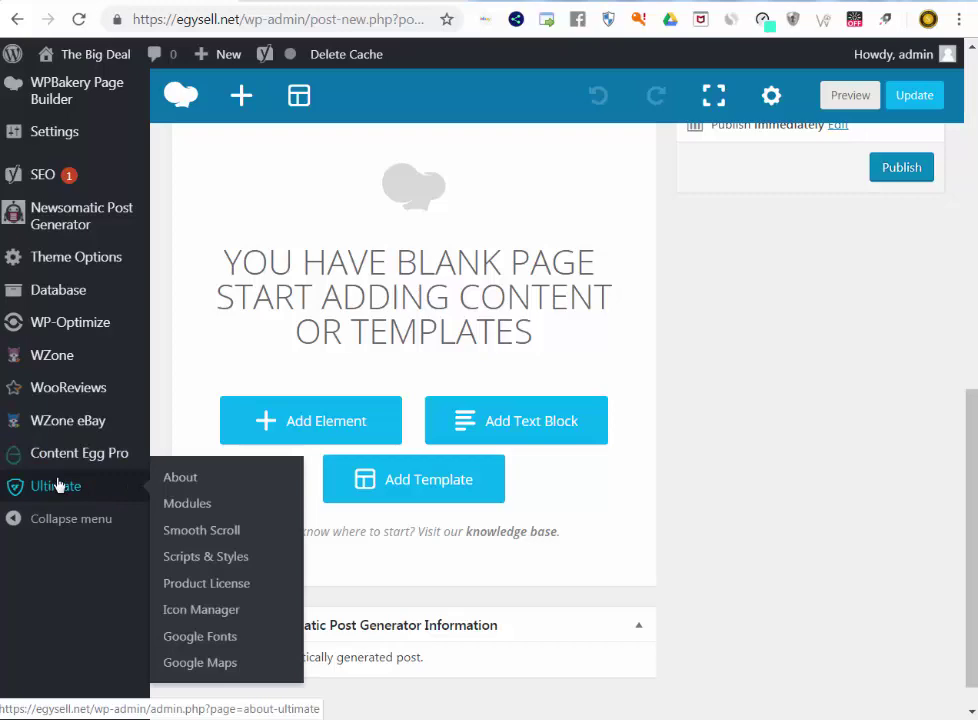
scroll(60, 462, "up", 4)
scroll(70, 445, "up", 1)
From the installed plugins list, open WP-Optimize's Optimize page in a separate browser tab and switch to it.
mouse_move(80, 424)
mouse_move(76, 465)
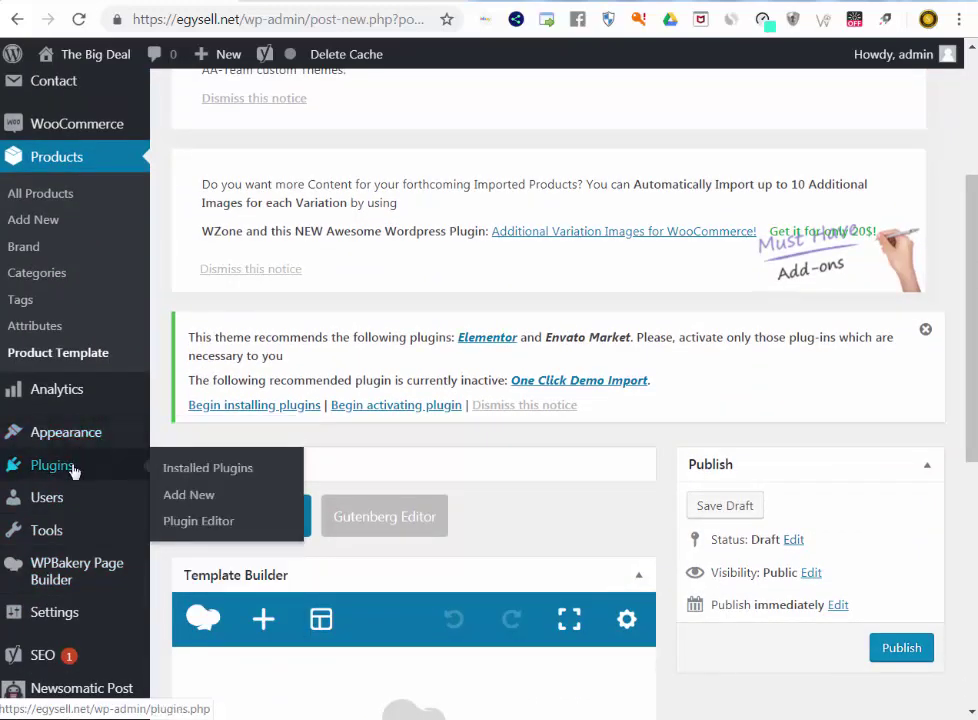
left_click(205, 470)
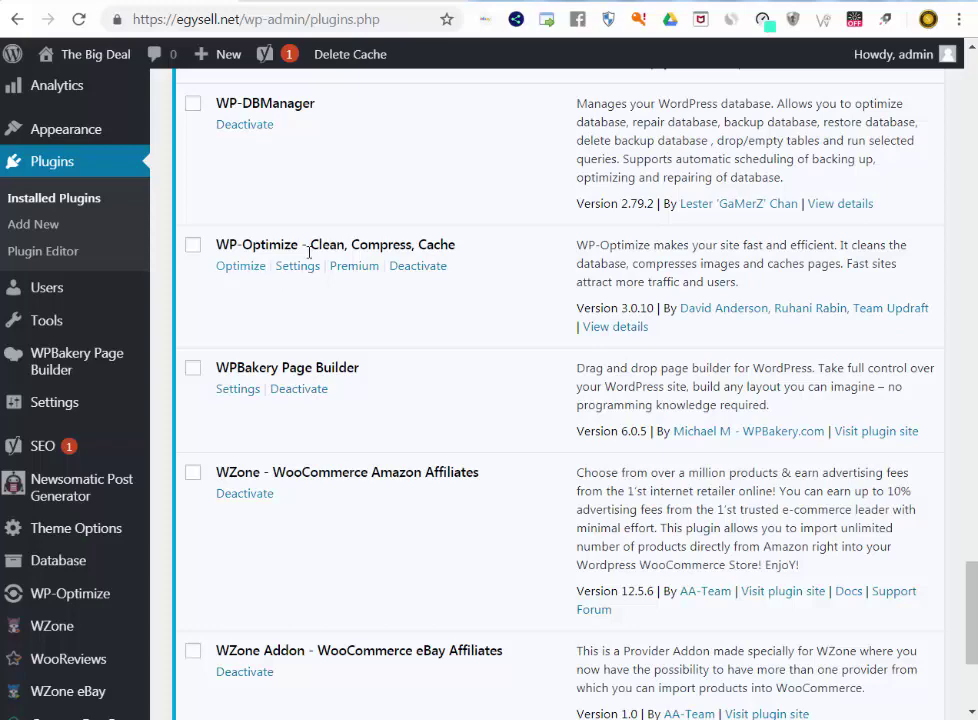
right_click(252, 268)
left_click(258, 283)
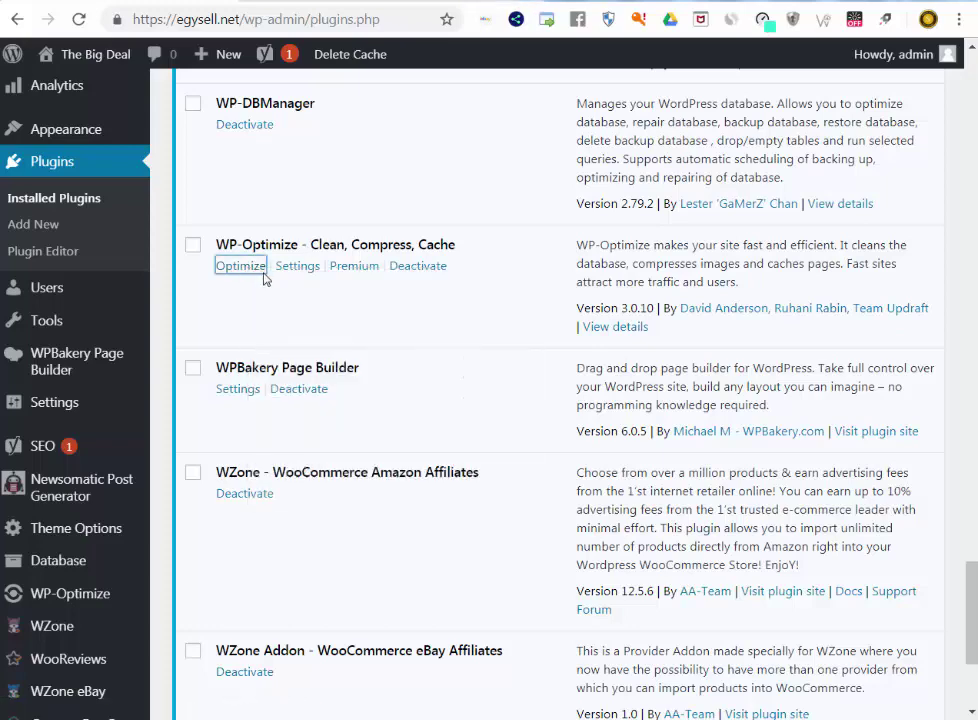
left_click(337, 2)
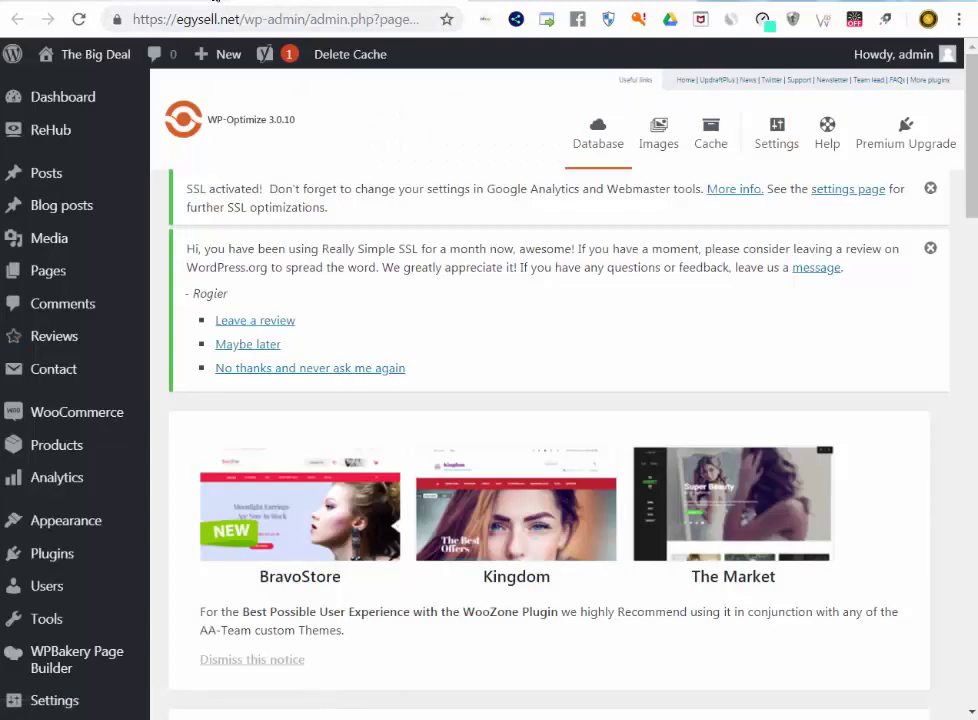
Open WP-Optimize's list of database tables and check which tables belong to uninstalled or inactive plugins.
scroll(383, 277, "down", 15)
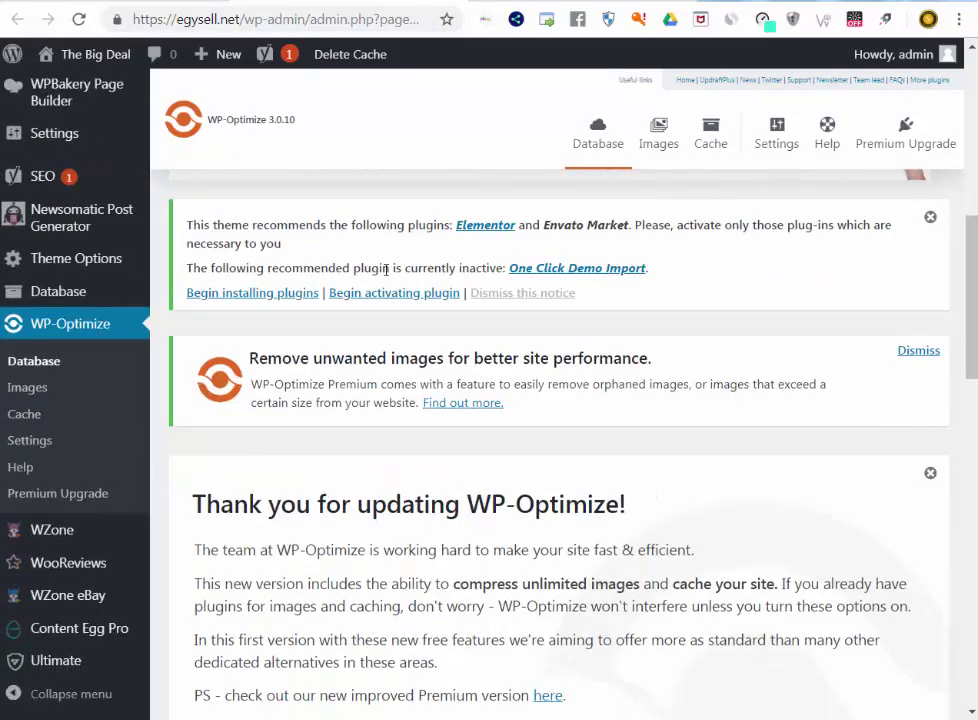
scroll(385, 272, "down", 3)
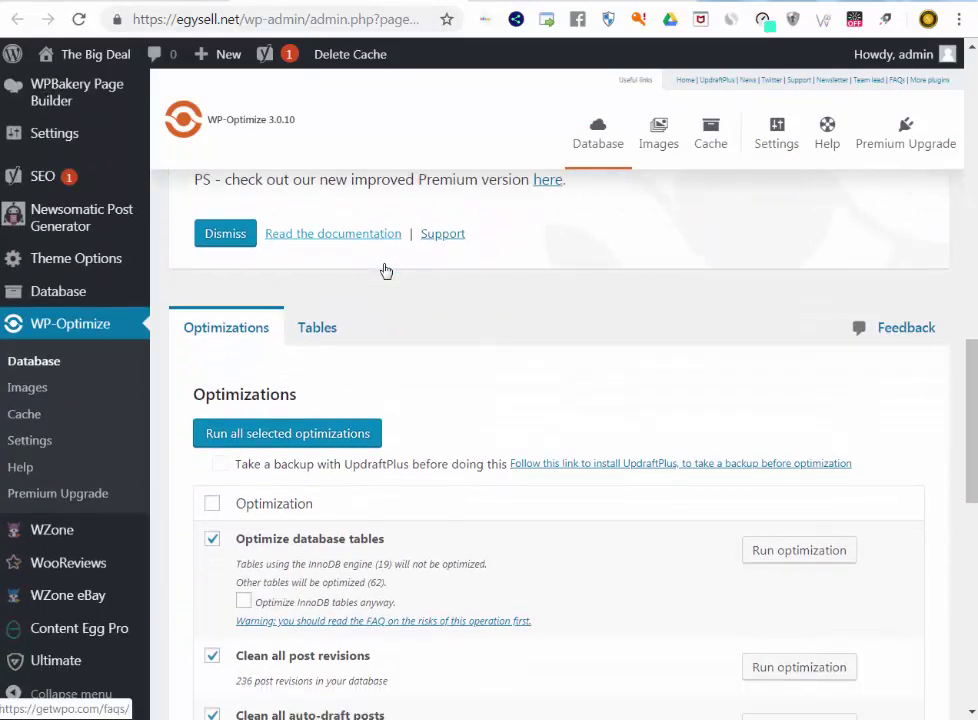
left_click(320, 268)
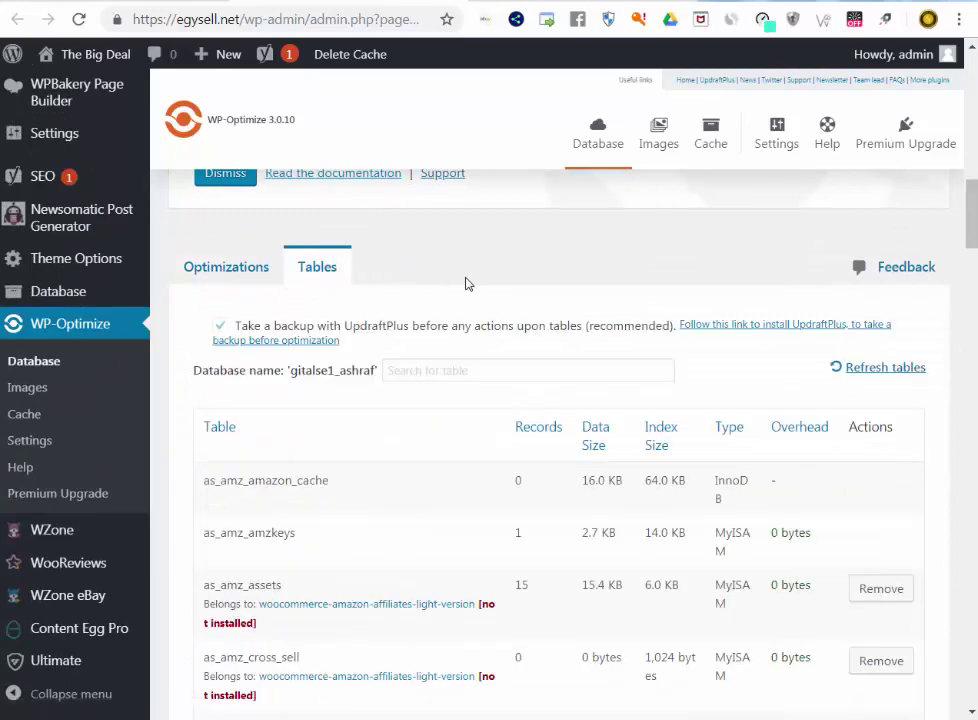
scroll(465, 281, "down", 5)
scroll(468, 282, "down", 10)
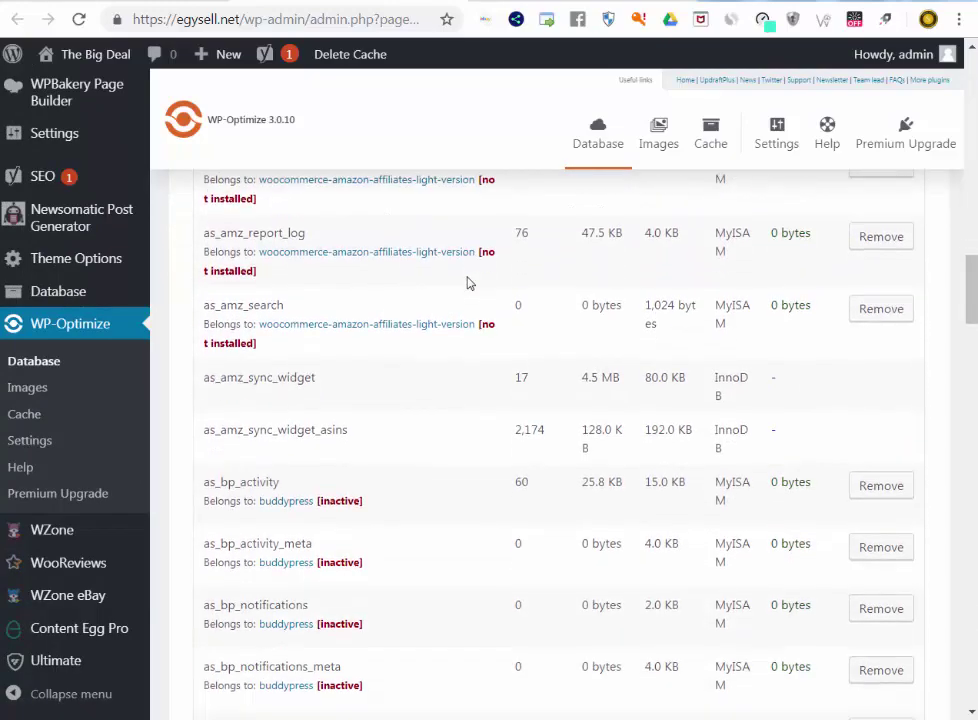
scroll(476, 281, "down", 8)
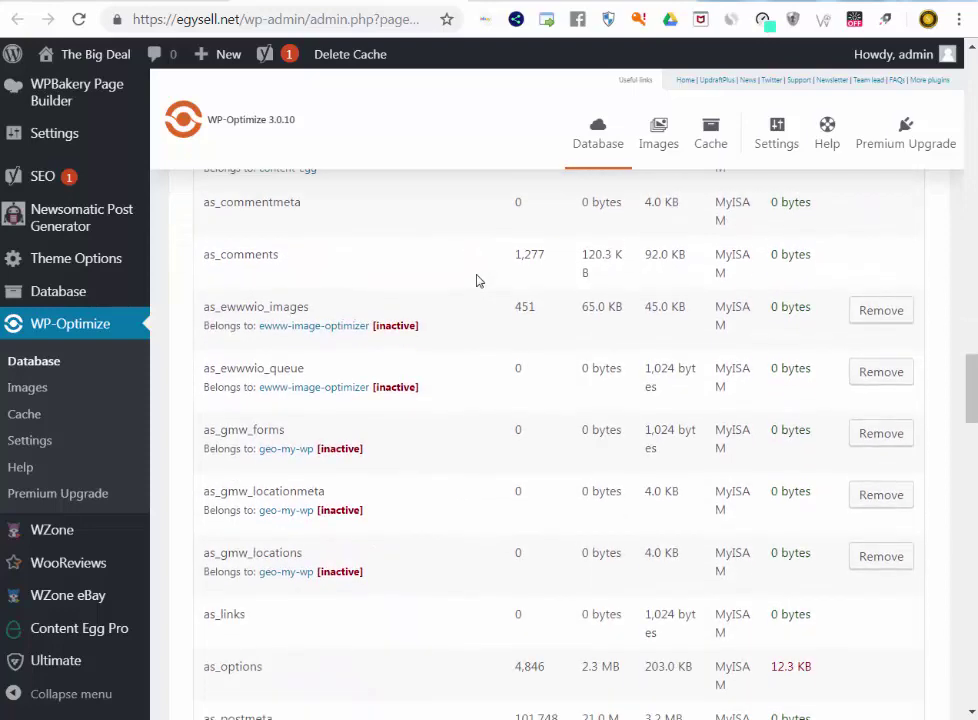
Check the overhead of the database tables from as_options and as_tm_taskmeta through the WooCommerce and YITH vendor tables.
left_click_drag(815, 385, 784, 392)
left_click(783, 385)
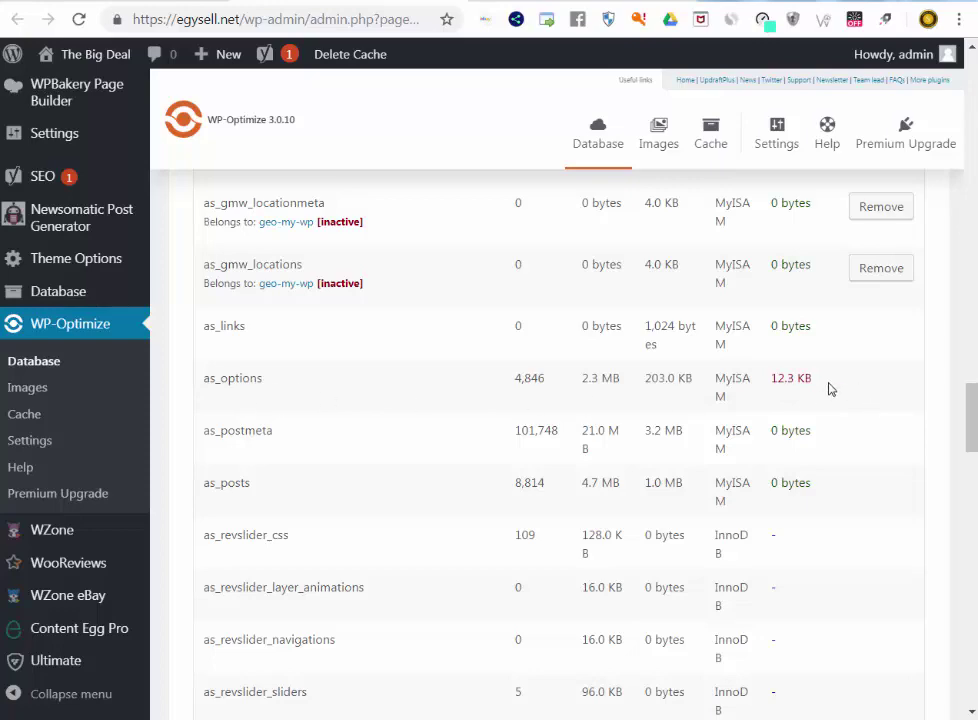
left_click_drag(832, 389, 768, 387)
scroll(822, 388, "down", 3)
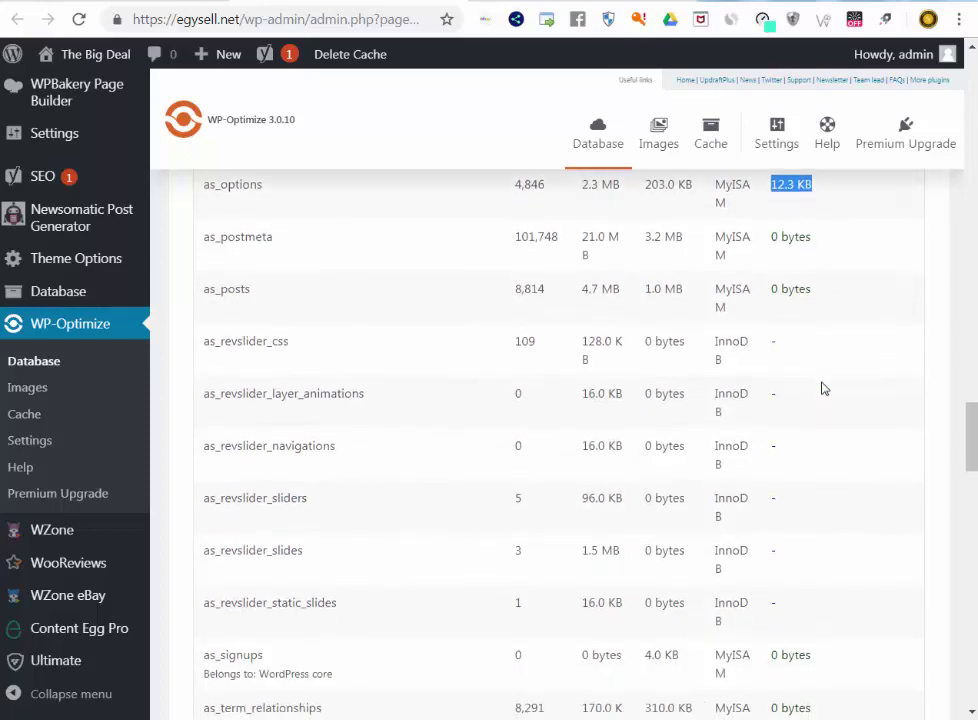
scroll(813, 385, "down", 4)
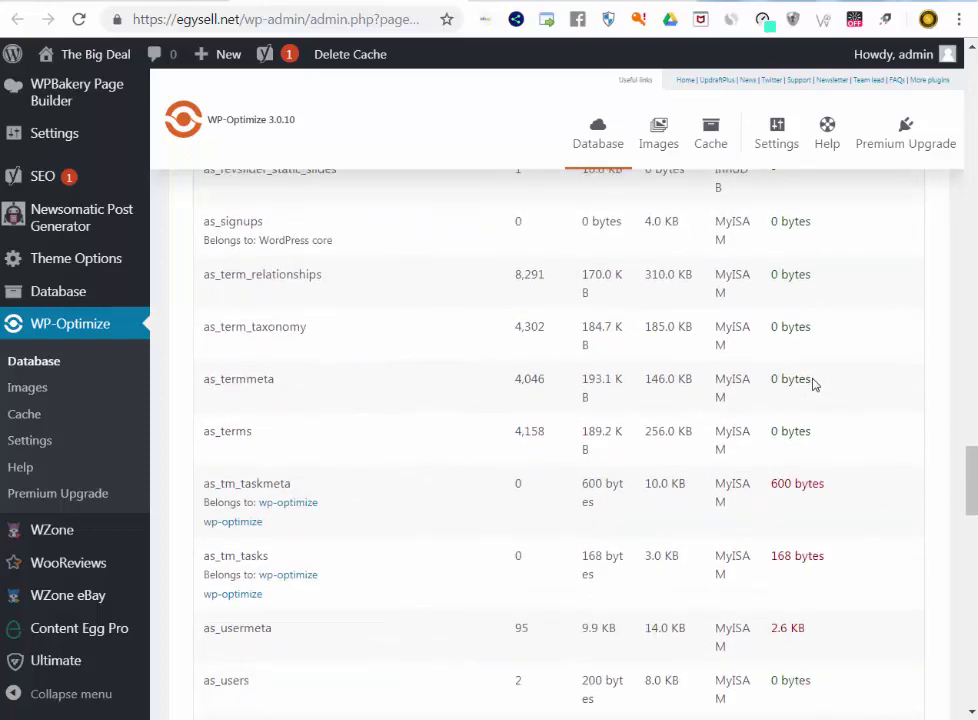
left_click_drag(828, 442, 779, 440)
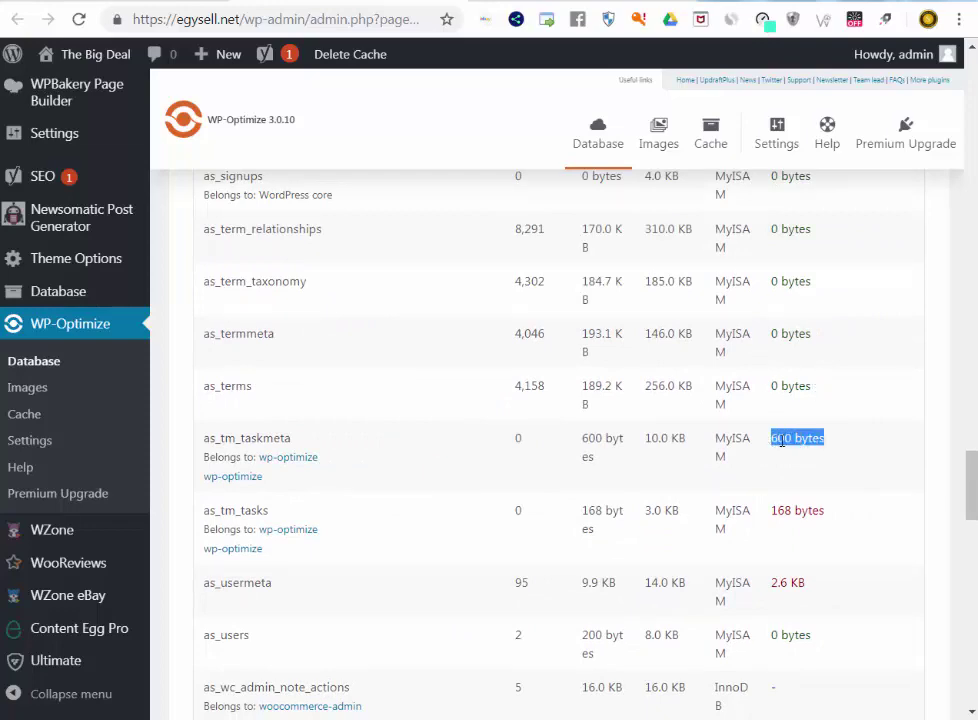
scroll(787, 377, "down", 1)
left_click_drag(823, 299, 779, 292)
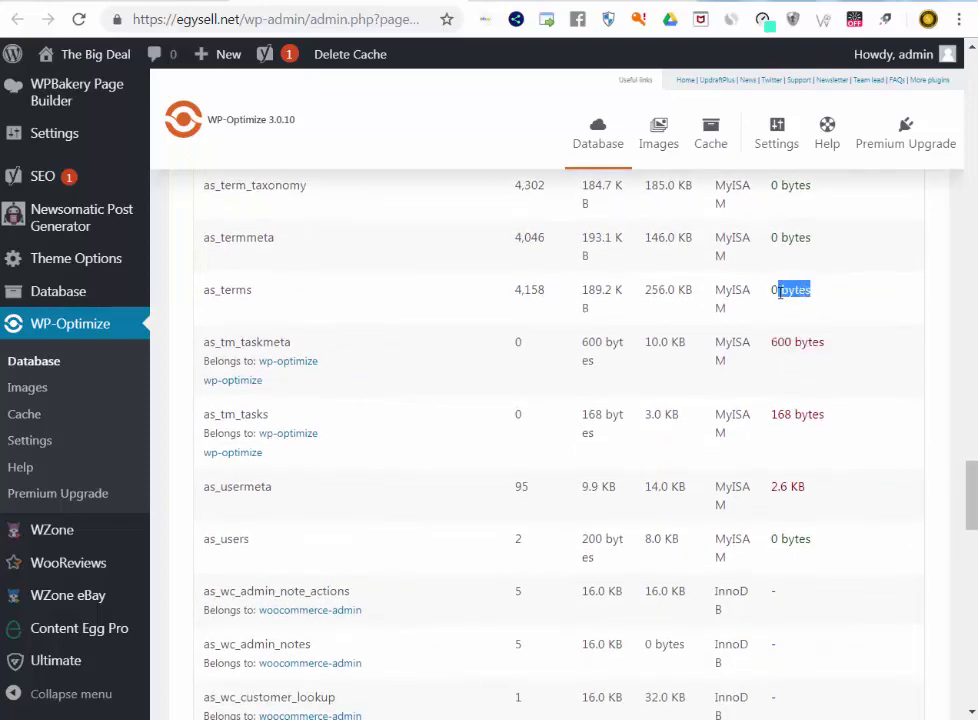
scroll(823, 341, "down", 8)
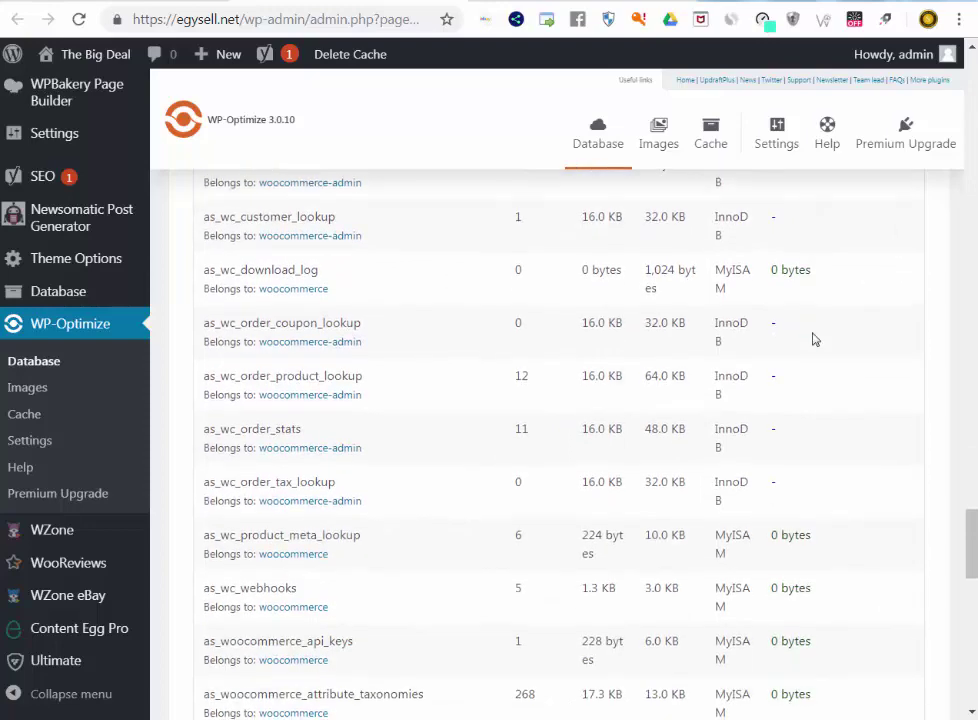
scroll(813, 344, "down", 7)
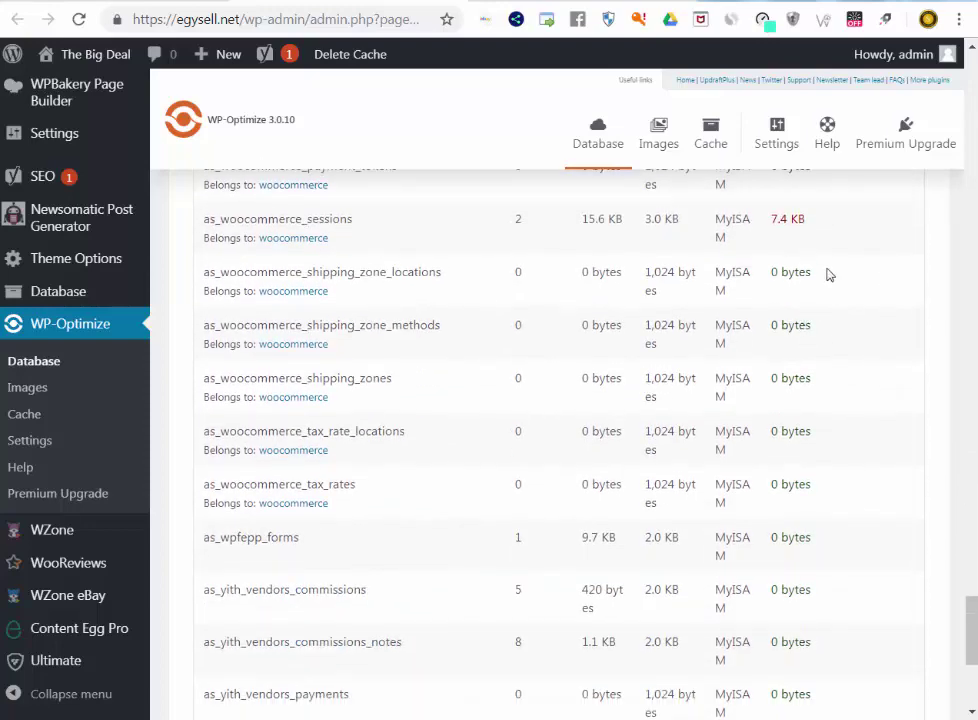
Check the as_woocommerce_sessions overhead, and look through WP-Optimize's image compression, unused images and lazy-load features.
left_click_drag(810, 225, 771, 221)
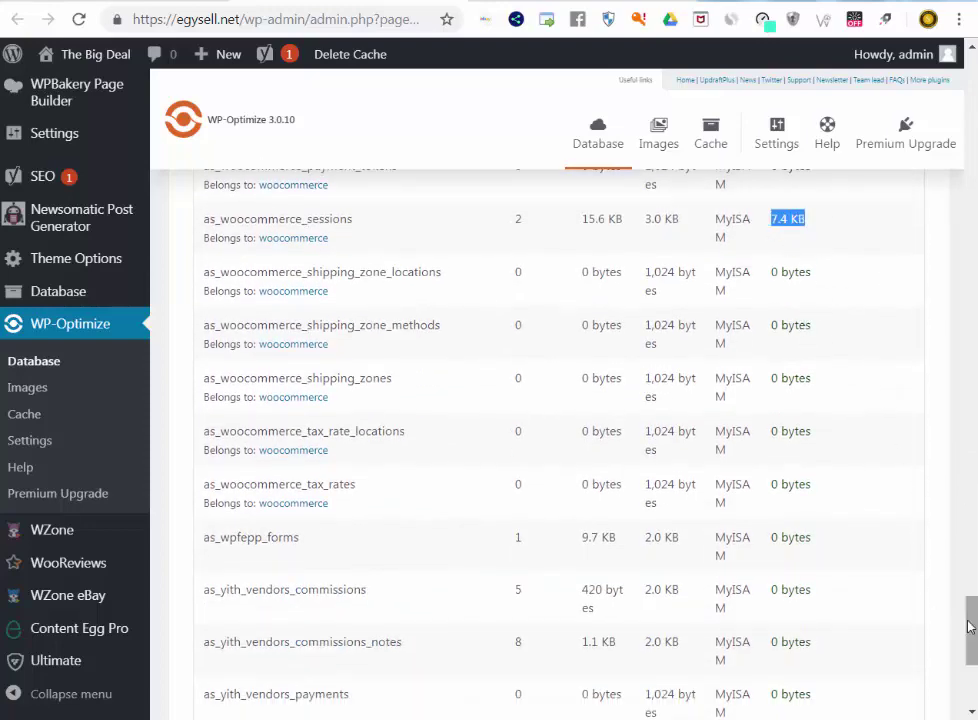
scroll(926, 585, "up", 15)
left_click(665, 163)
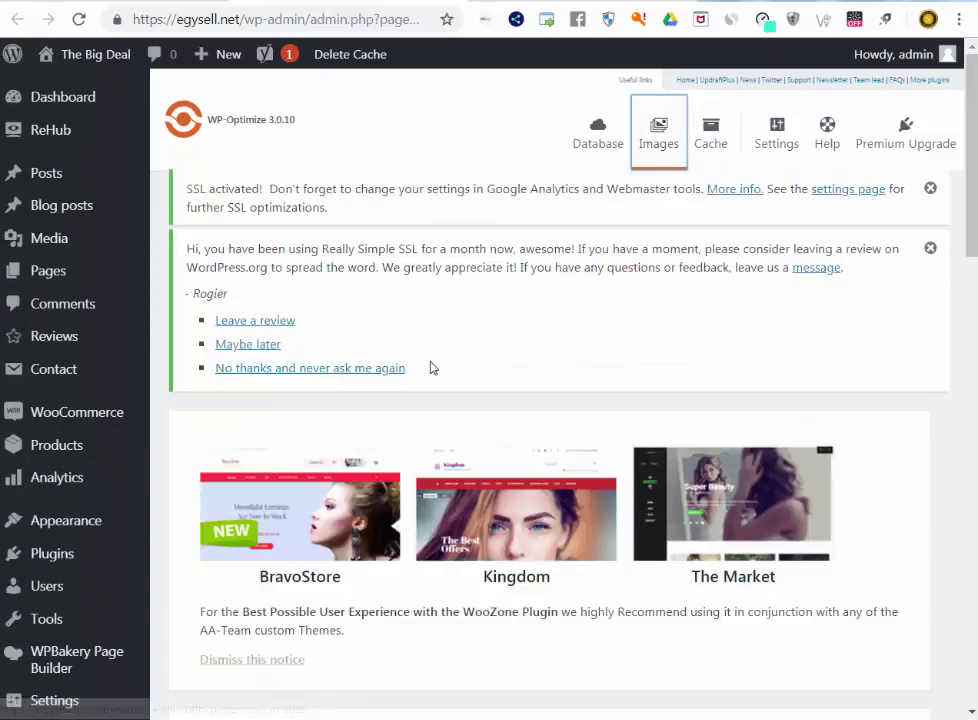
scroll(432, 365, "down", 9)
scroll(433, 357, "down", 5)
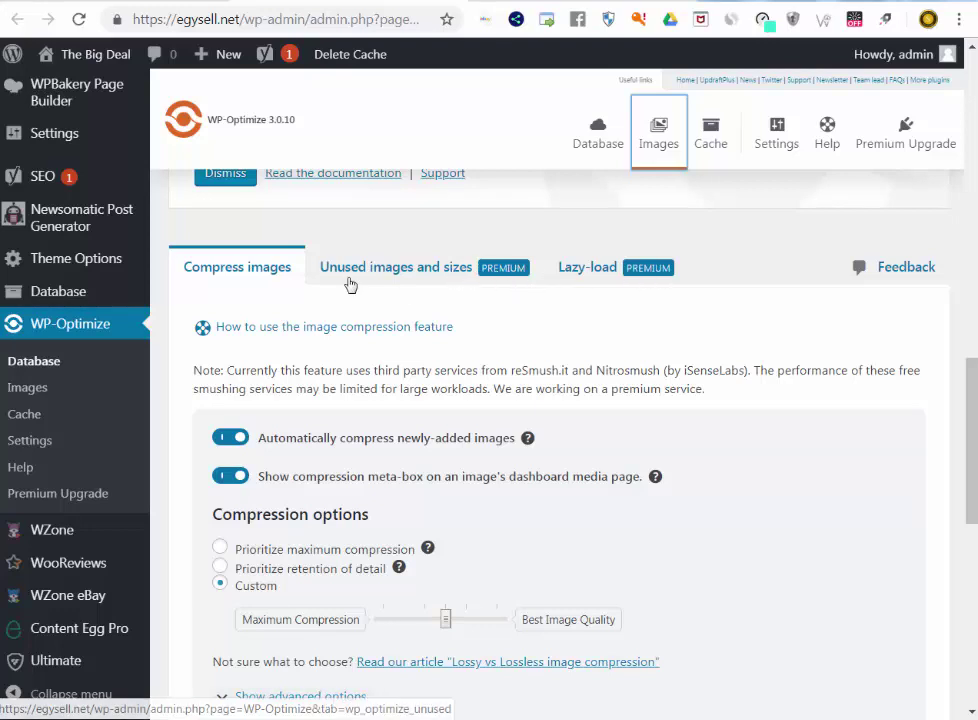
left_click(428, 275)
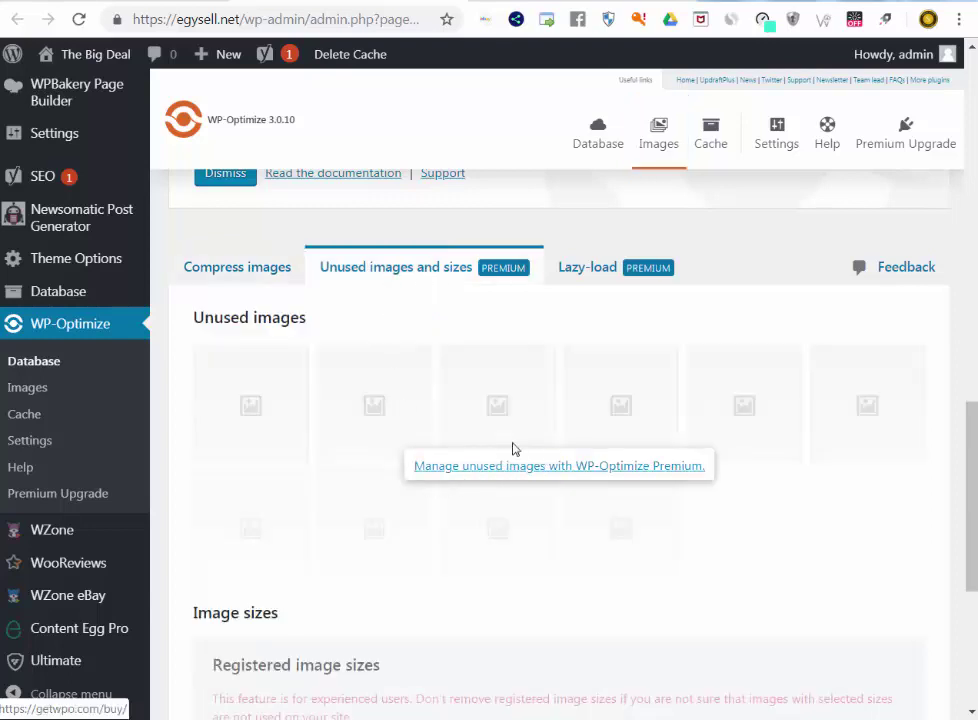
left_click(584, 281)
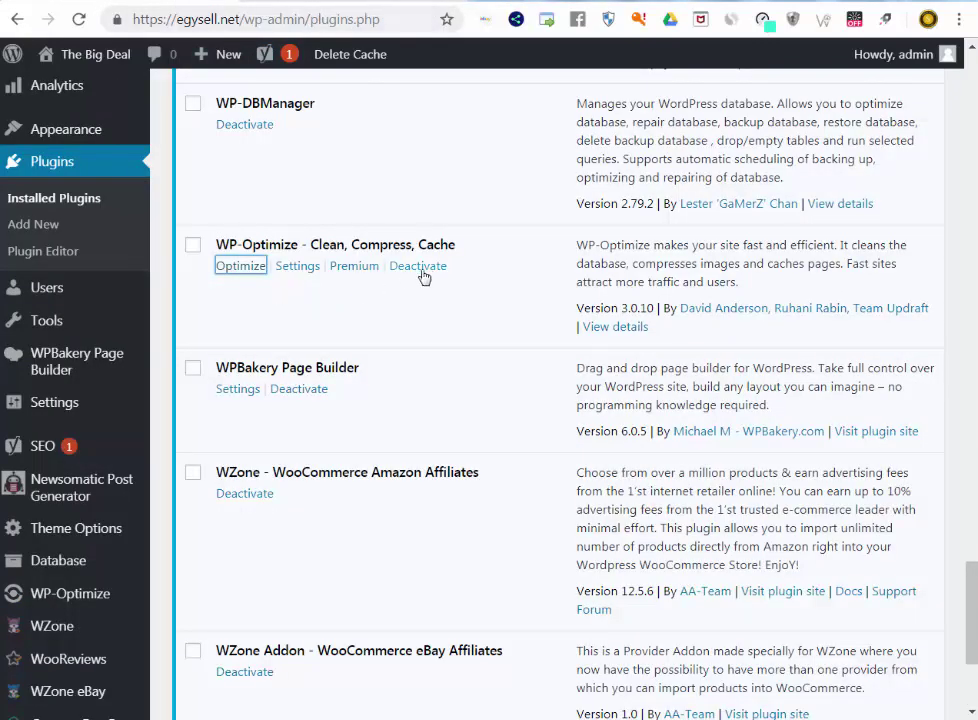
Return to the installed plugins list, deactivate WP-Optimize - Clean, Compress, Cache and delete it with its data.
left_click(425, 268)
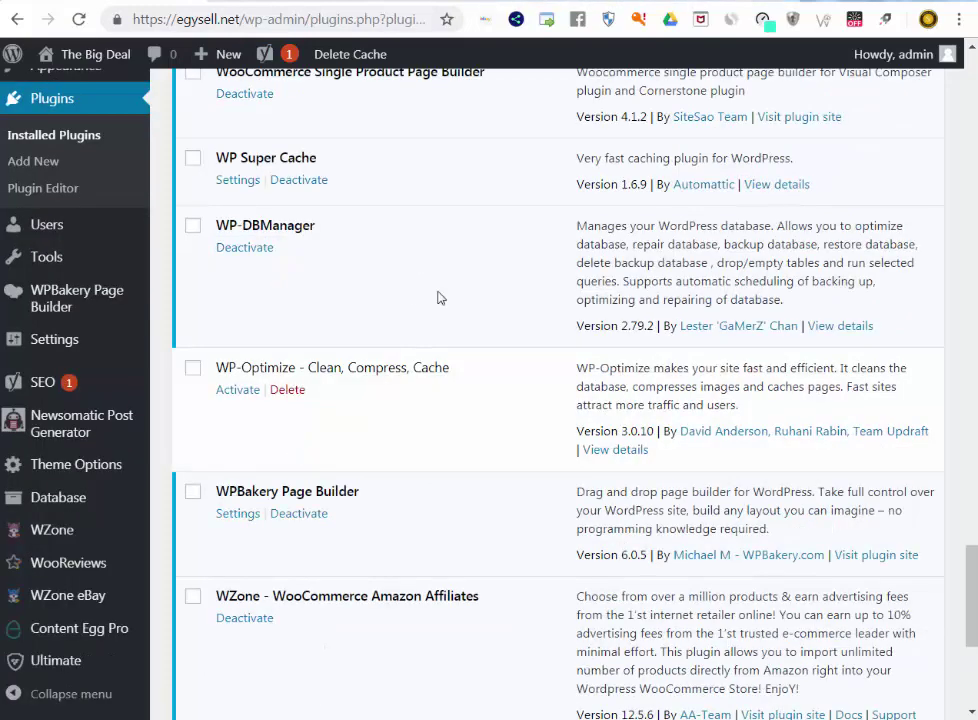
left_click(287, 390)
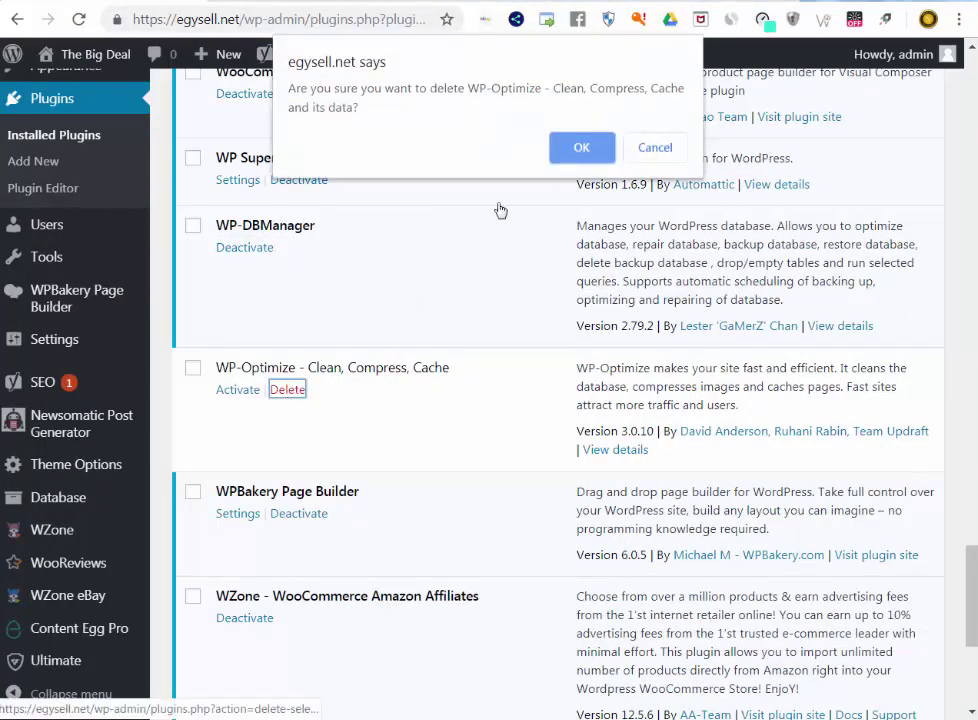
left_click(581, 150)
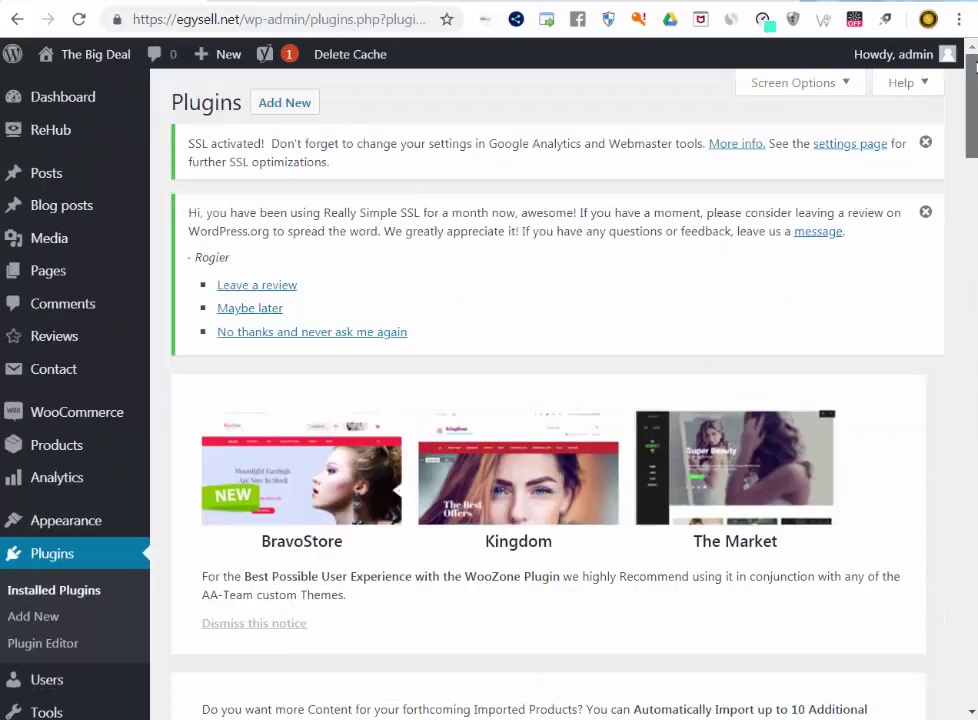
Install the WP-Optimize Premium plugin by uploading the 628-ncx-wp-optimize-premium.2.3.4 zip archive, and activate it.
left_click(285, 106)
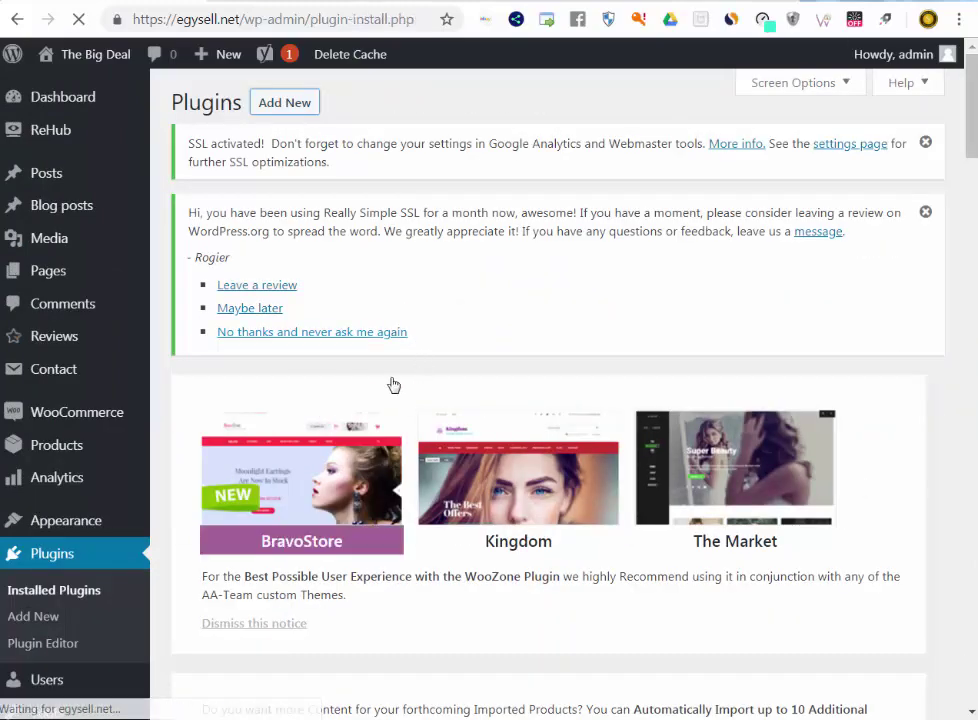
scroll(406, 380, "down", 4)
scroll(406, 375, "up", 5)
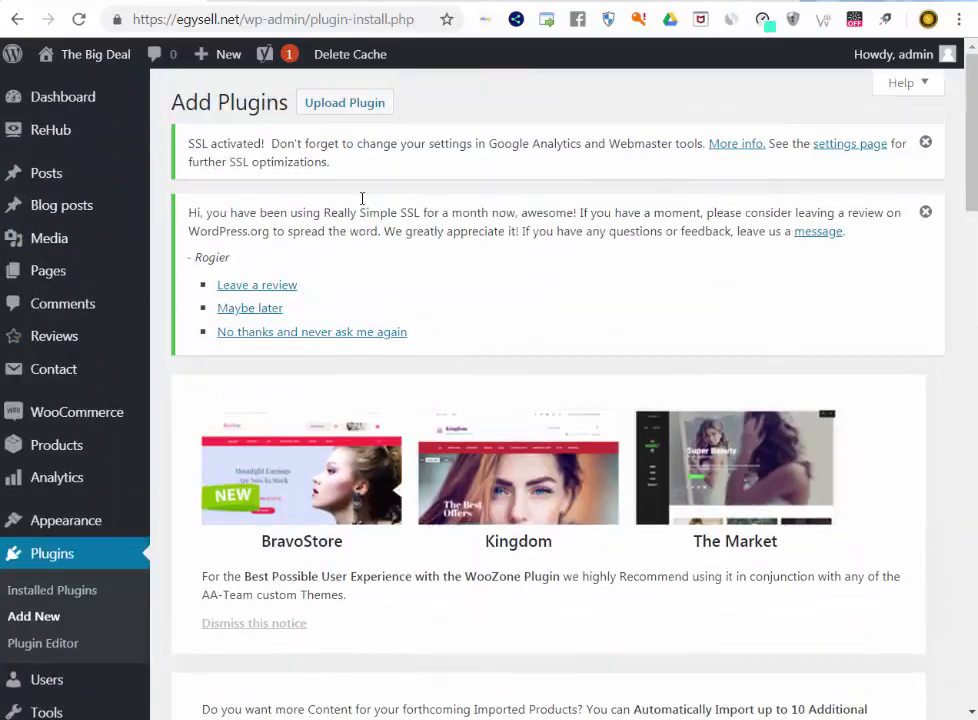
left_click(353, 103)
scroll(430, 420, "down", 6)
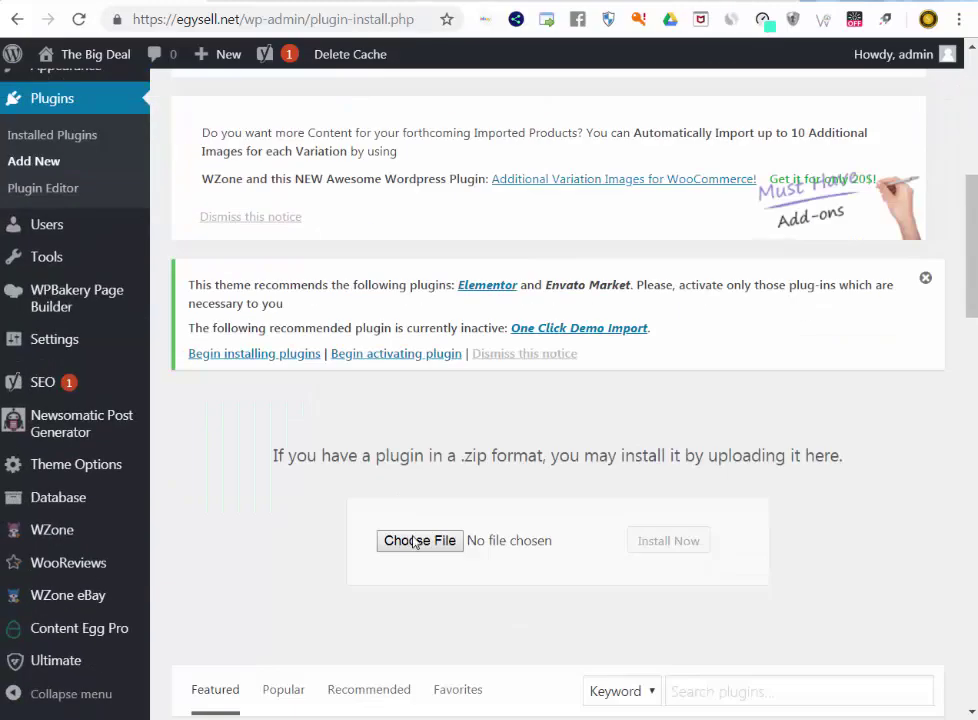
left_click(415, 541)
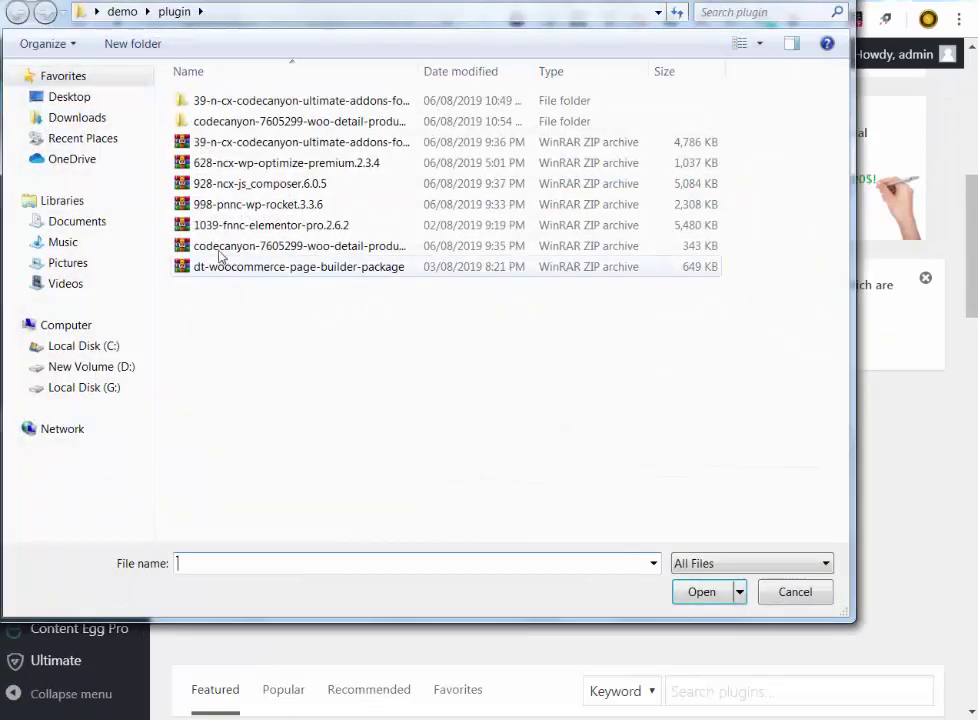
double_click(247, 163)
left_click(660, 543)
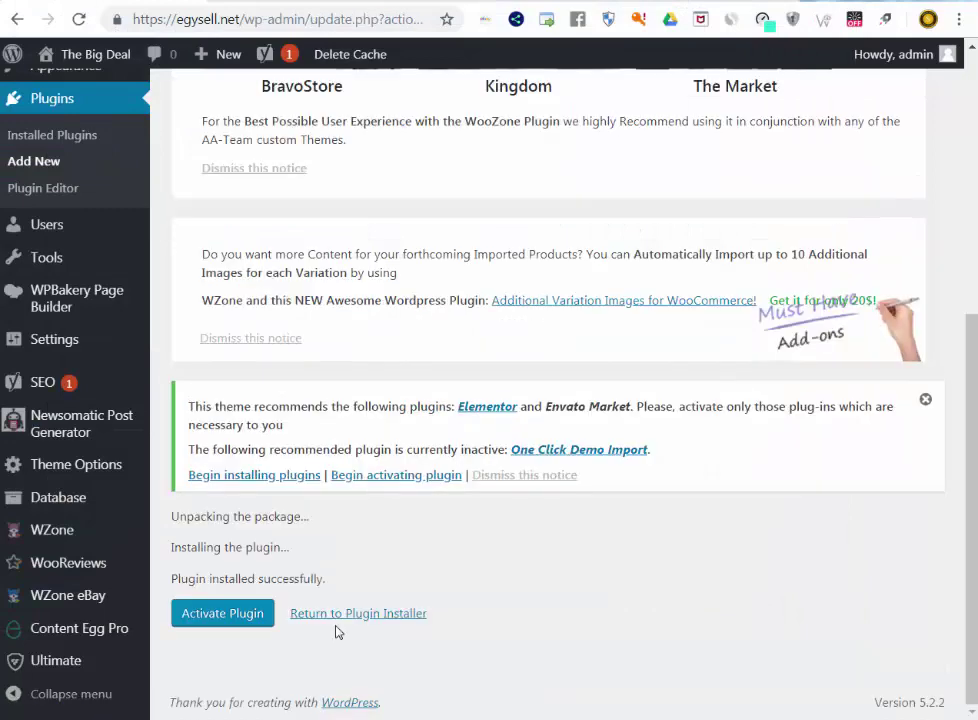
left_click(251, 621)
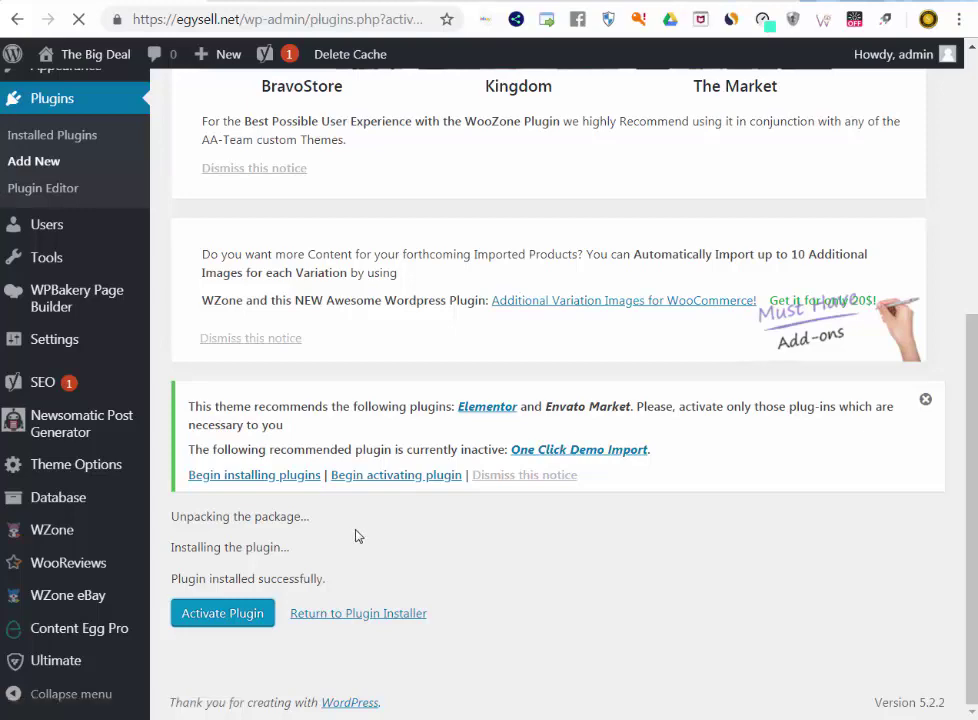
Look through the installed plugins and open the Database page of WP-Optimize Premium.
scroll(357, 528, "down", 6)
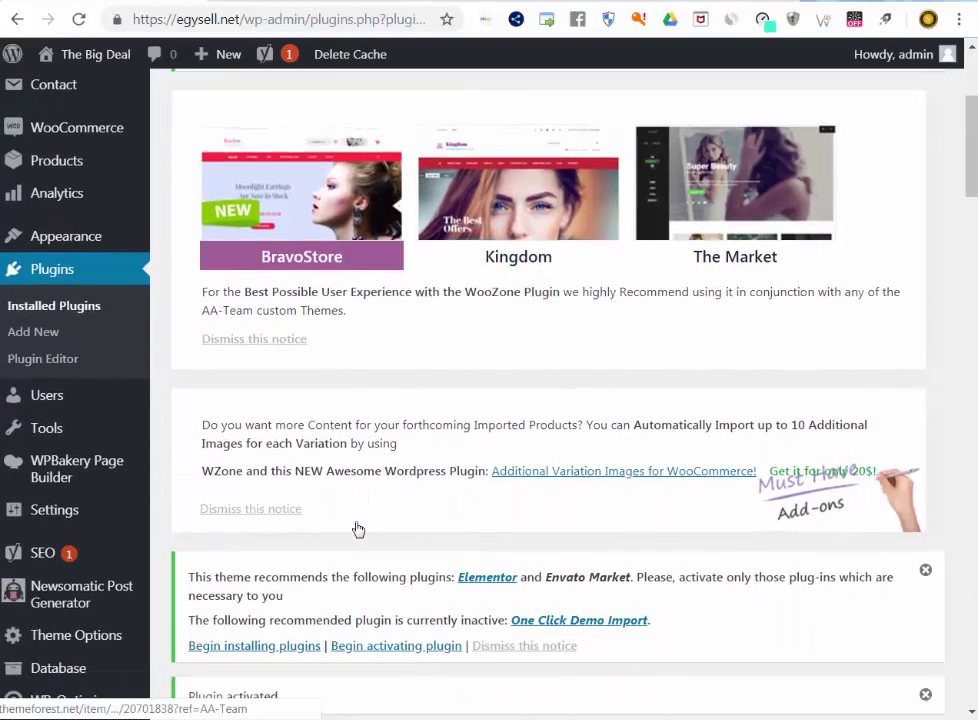
scroll(355, 528, "down", 4)
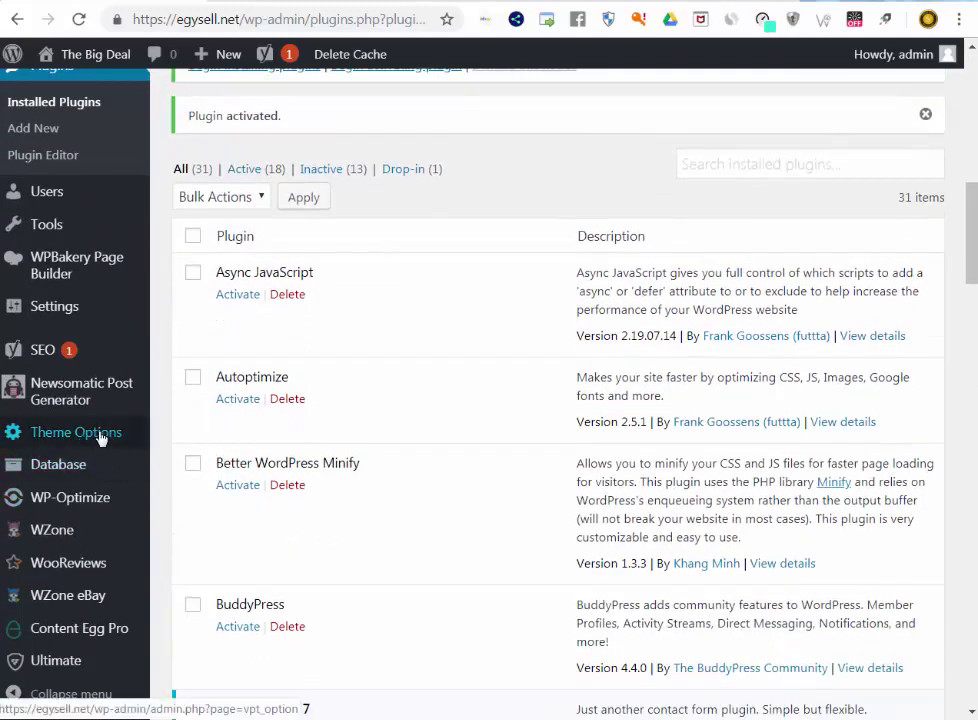
mouse_move(85, 468)
scroll(72, 572, "down", 6)
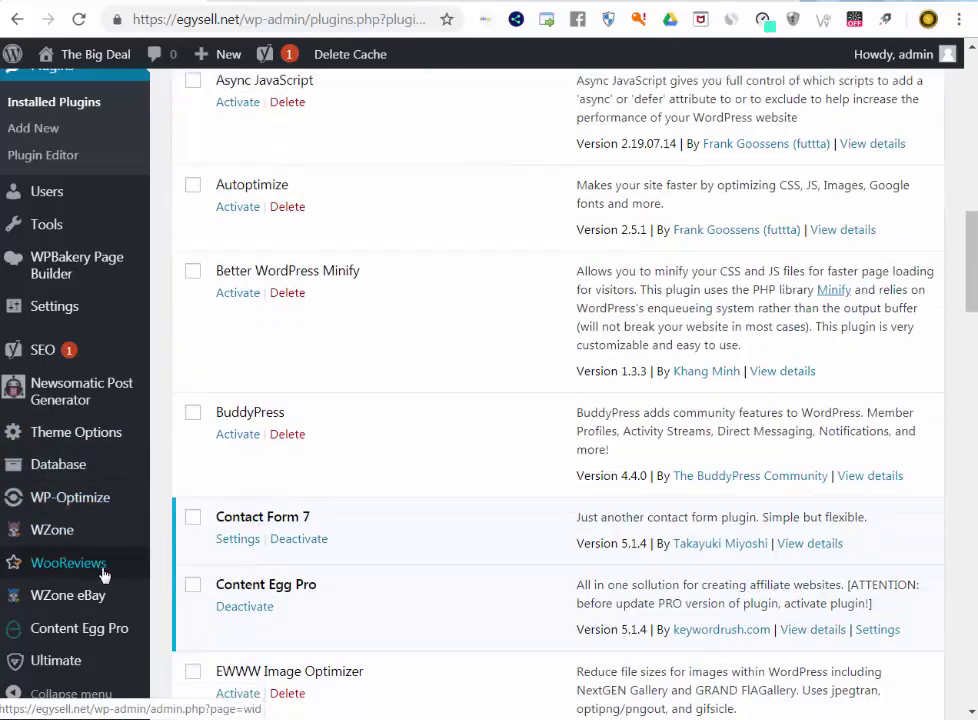
scroll(344, 568, "down", 6)
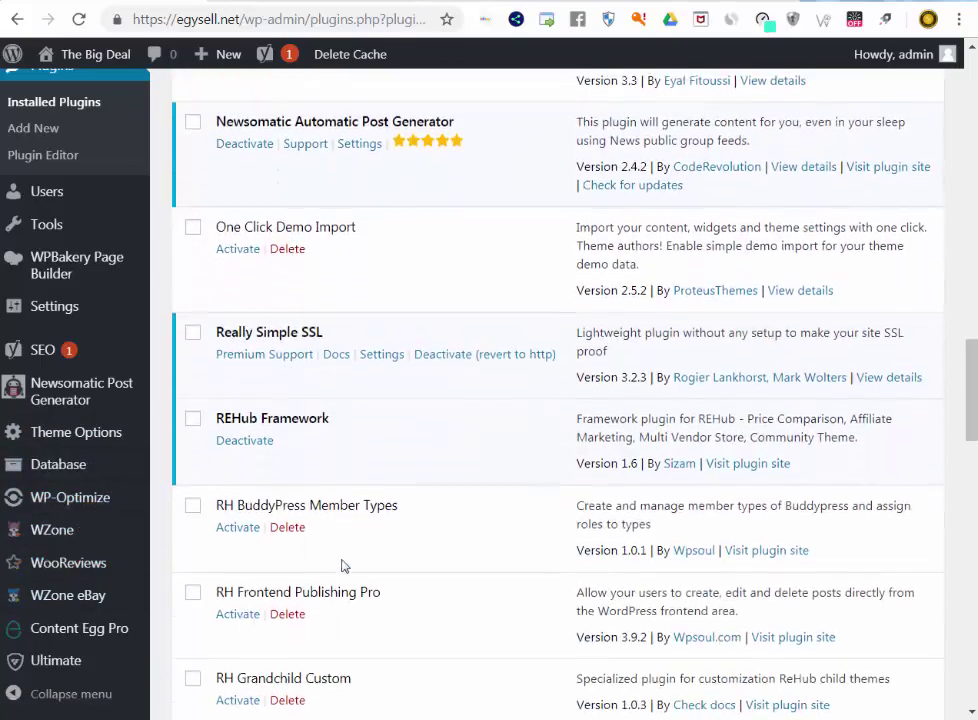
scroll(337, 566, "down", 1)
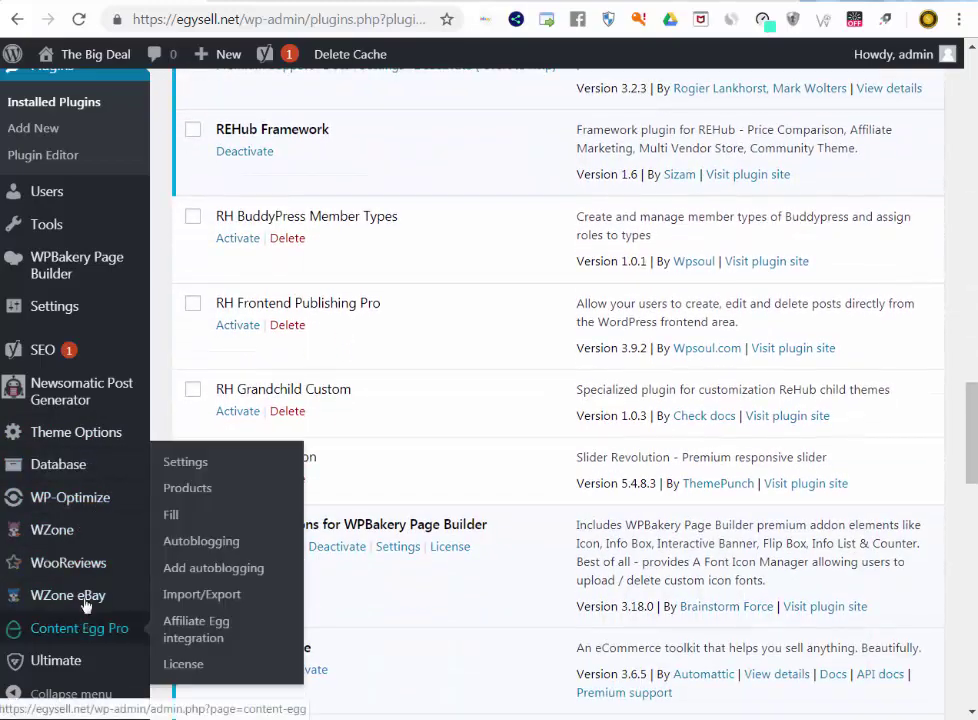
mouse_move(131, 500)
left_click(190, 499)
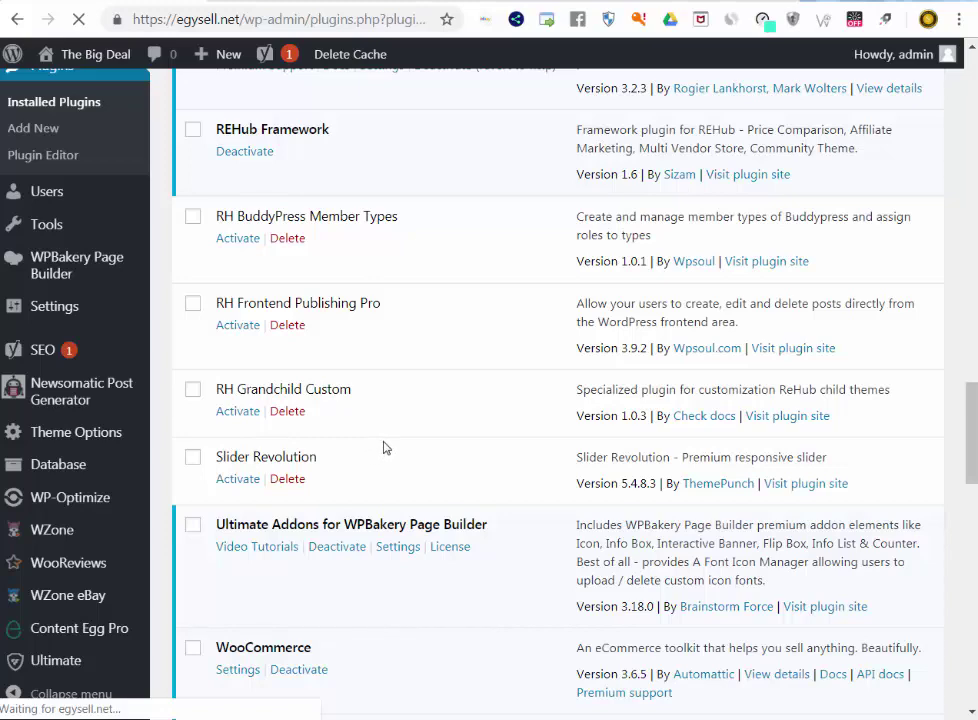
Look over the available database optimizations and show WP-Optimize Premium's list of database tables.
scroll(325, 330, "down", 7)
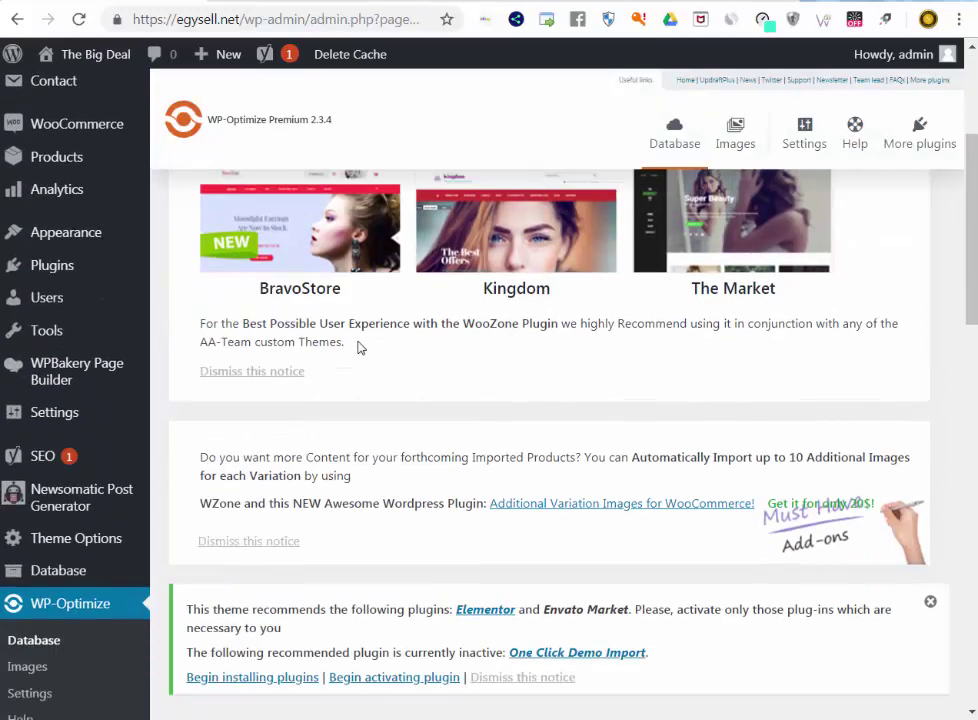
scroll(443, 414, "down", 3)
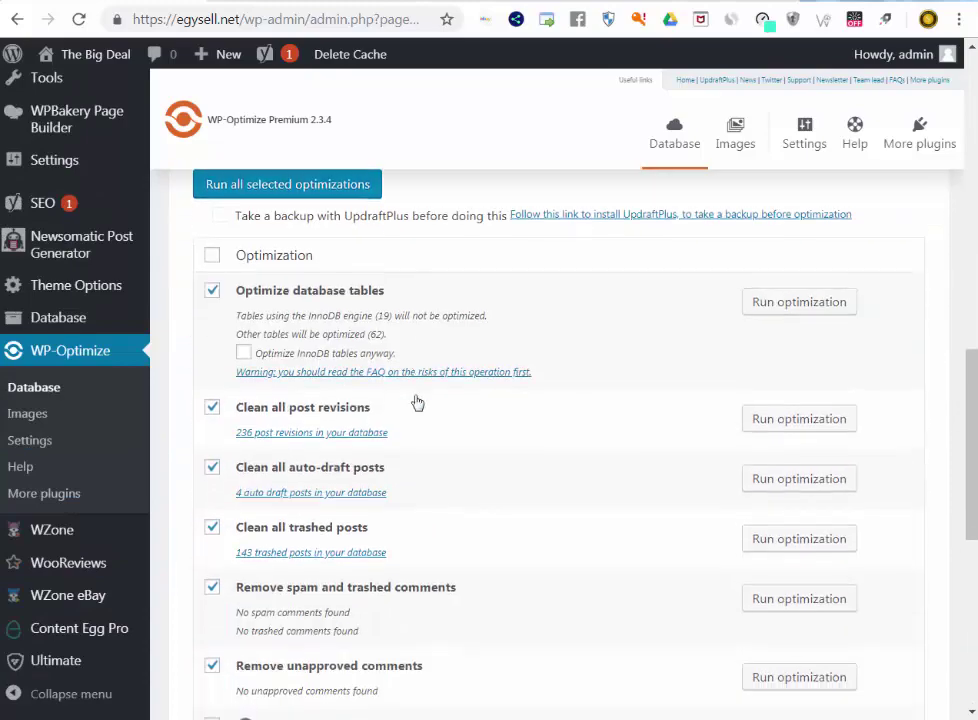
scroll(380, 390, "up", 3)
left_click(330, 372)
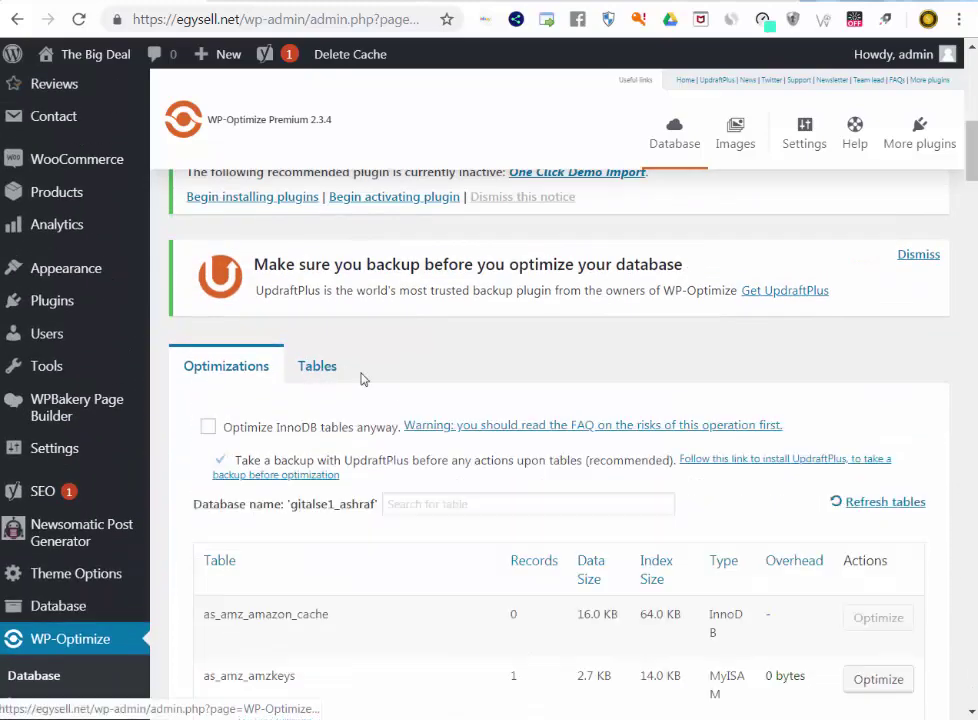
Review the tables of uninstalled and inactive plugins, and optimize the as_options table to clear its overhead.
scroll(785, 375, "down", 3)
scroll(780, 377, "down", 1)
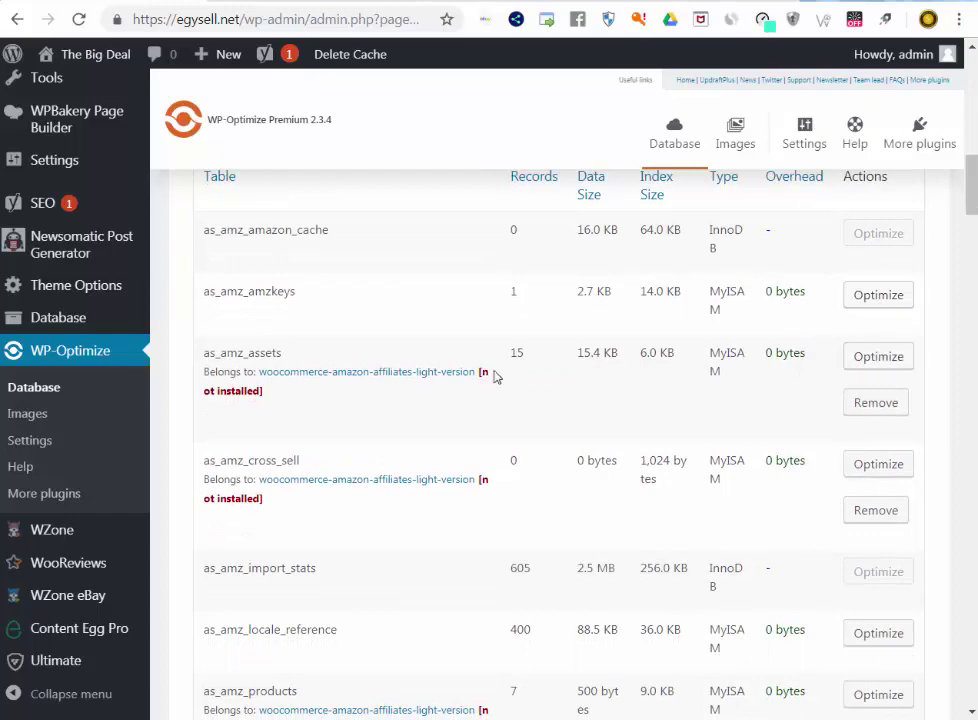
scroll(625, 369, "down", 8)
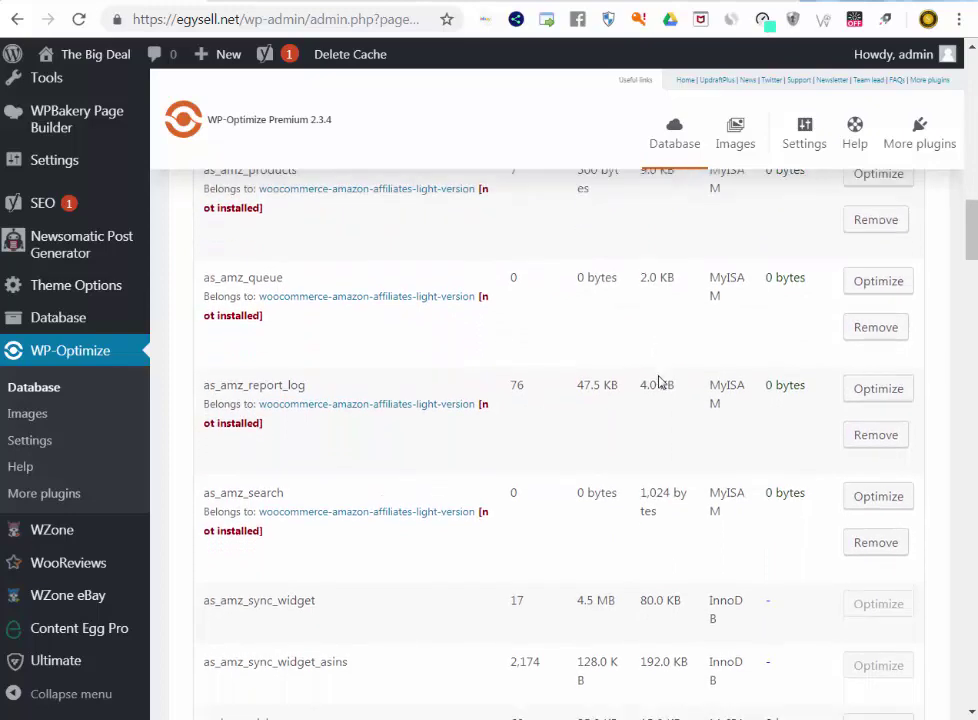
scroll(670, 384, "down", 10)
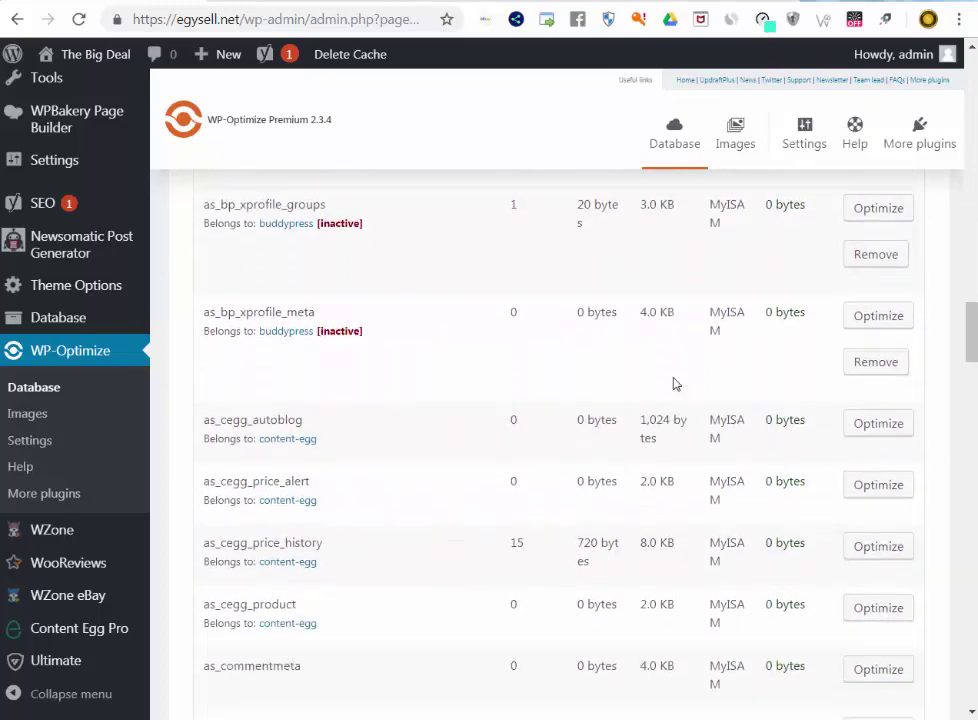
scroll(676, 384, "down", 10)
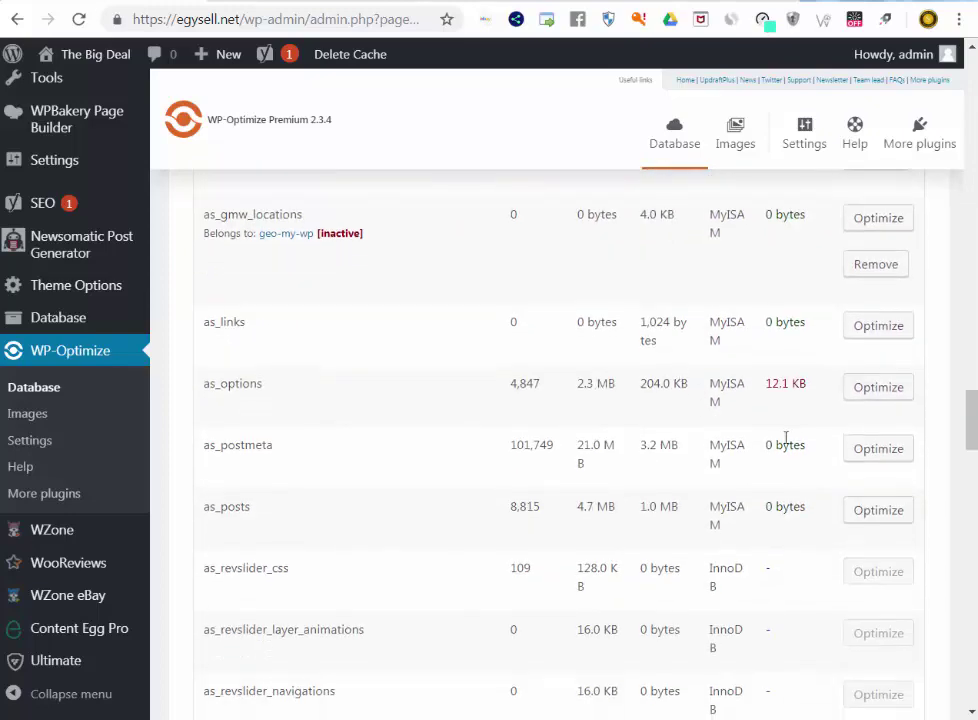
left_click(879, 393)
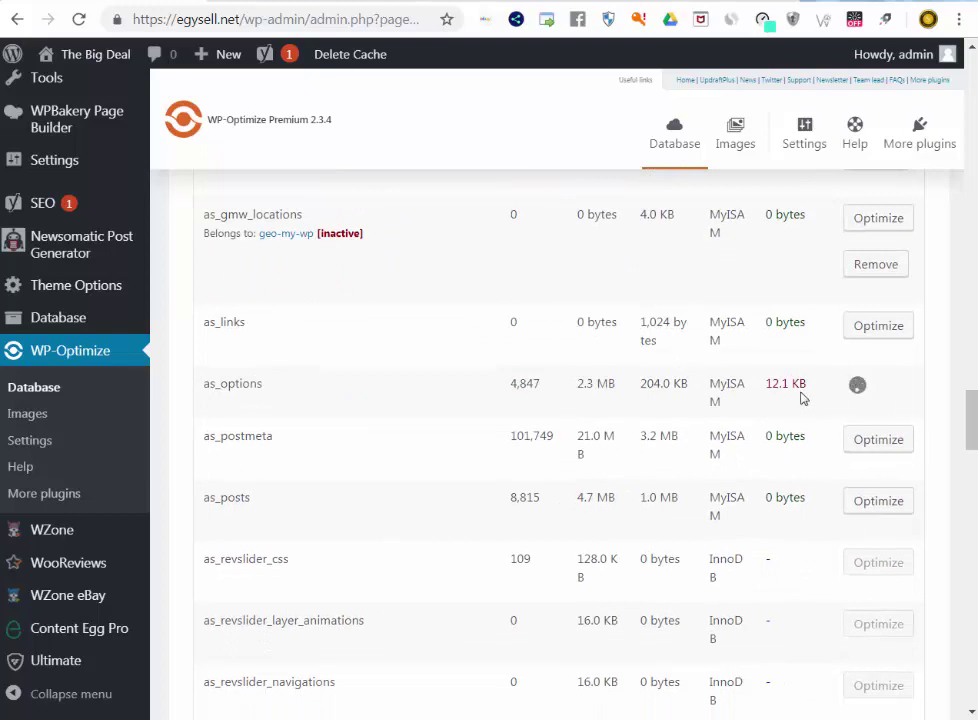
left_click_drag(802, 388, 768, 386)
Optimize the as_tm_taskmeta, as_tm_tasks and as_usermeta tables to clear their overhead.
scroll(774, 399, "down", 7)
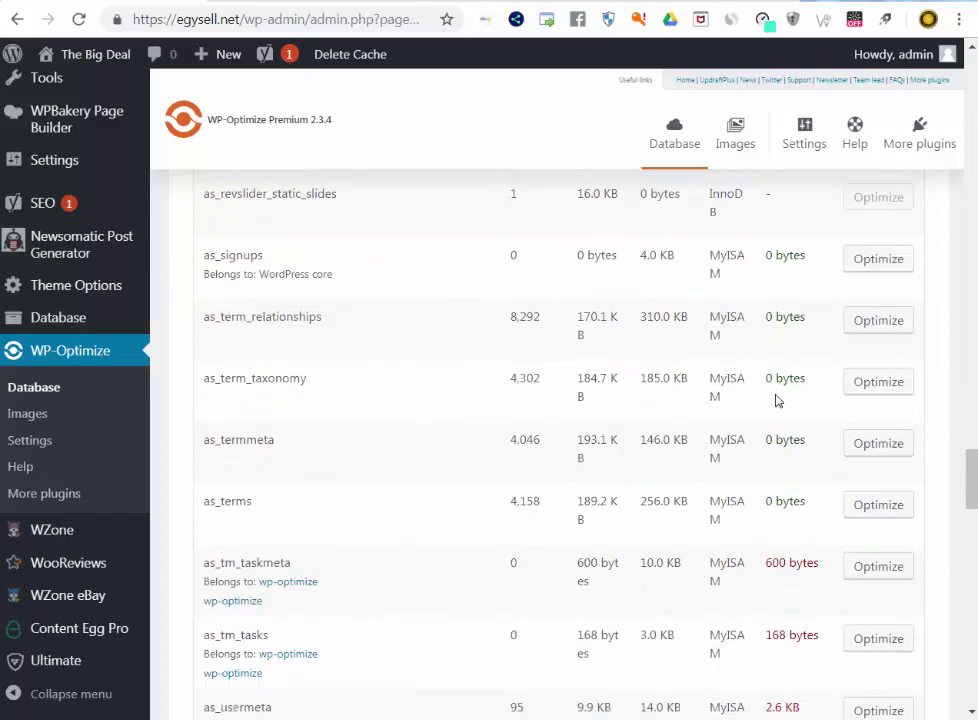
left_click(876, 470)
scroll(790, 455, "down", 2)
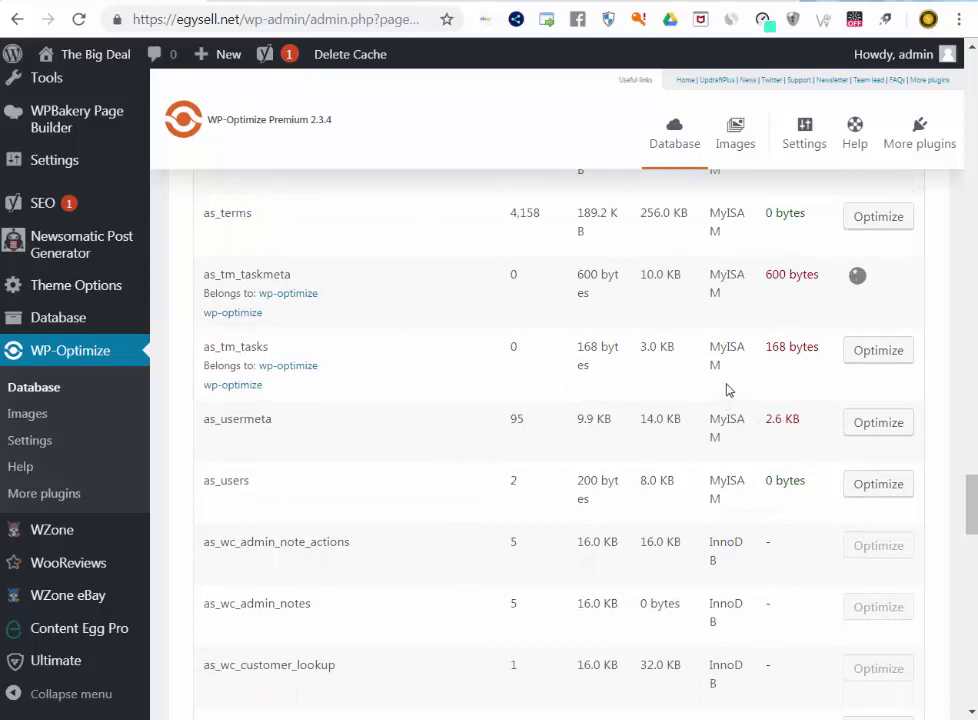
left_click(868, 355)
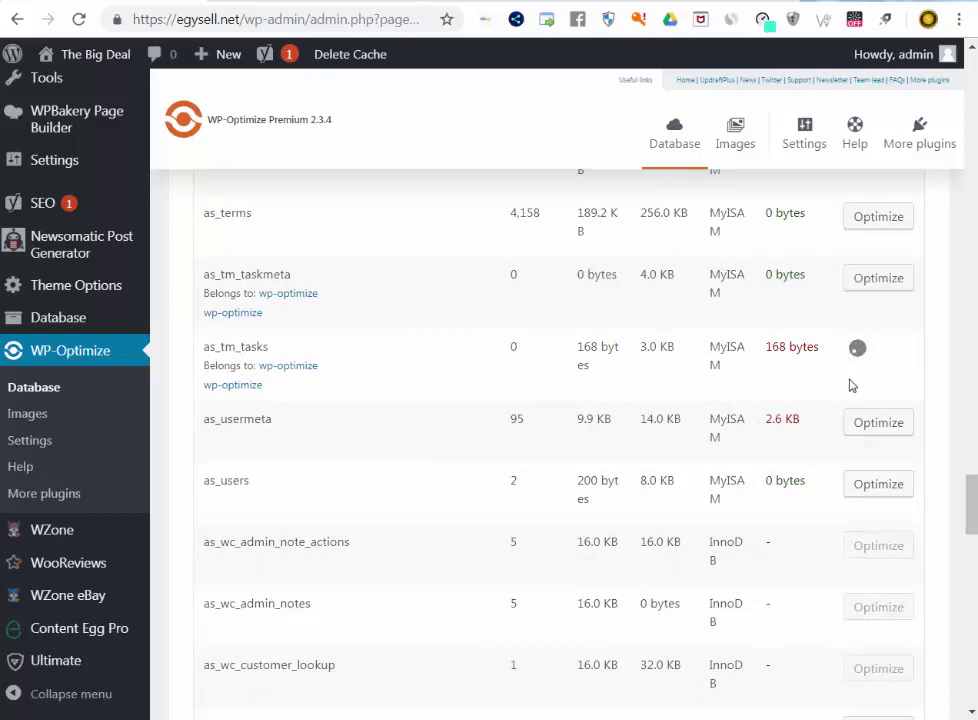
left_click(886, 423)
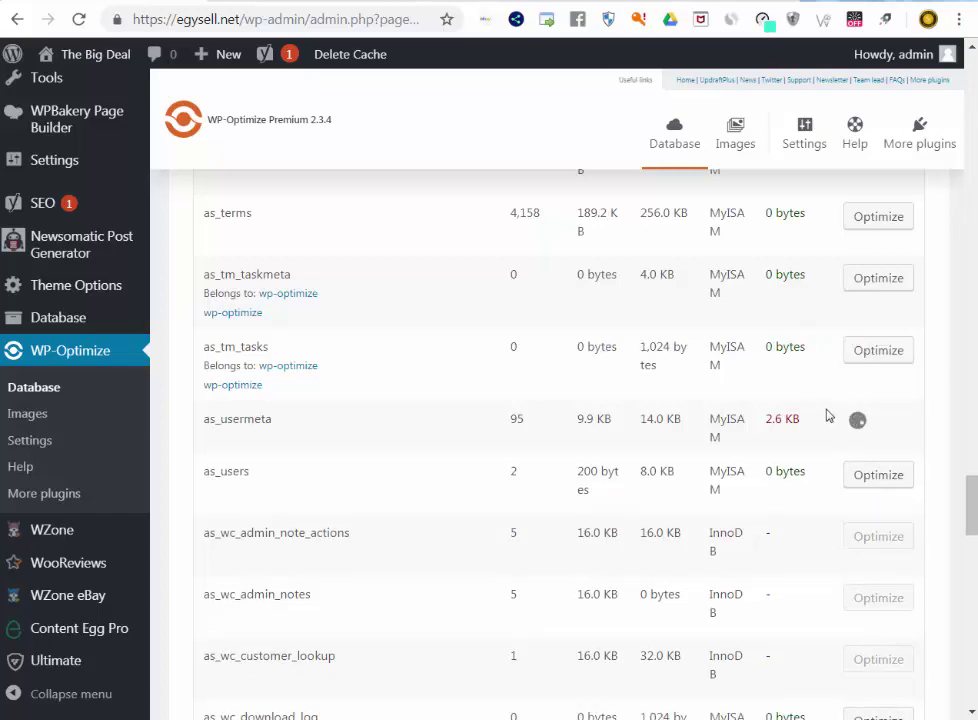
Optimize the as_woocommerce_sessions table and check the total overhead at the end of the table list.
scroll(817, 404, "down", 13)
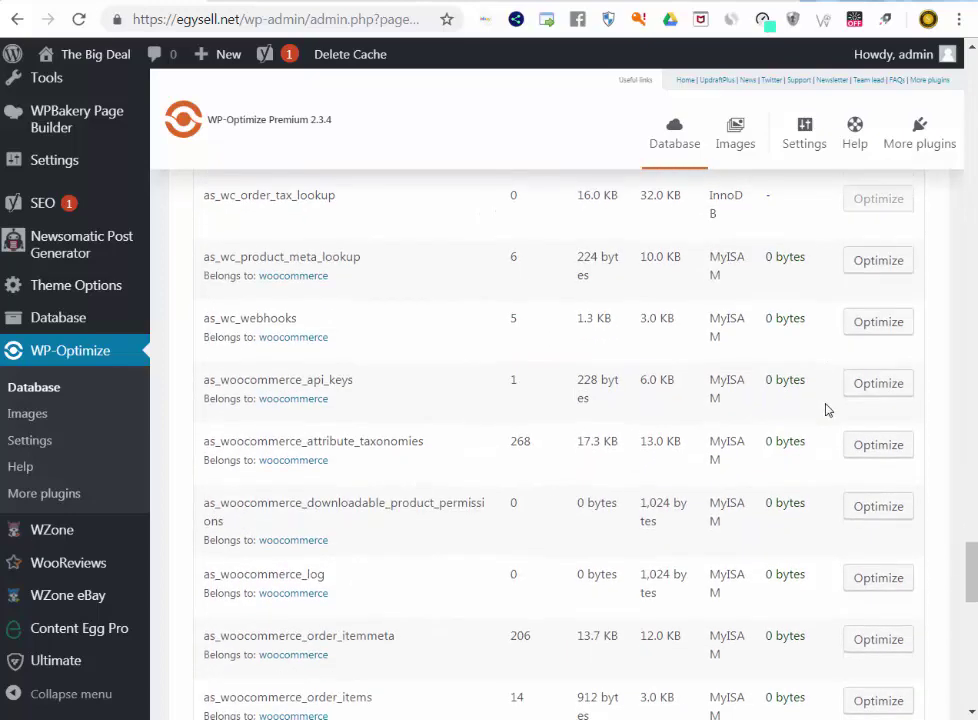
left_click(885, 308)
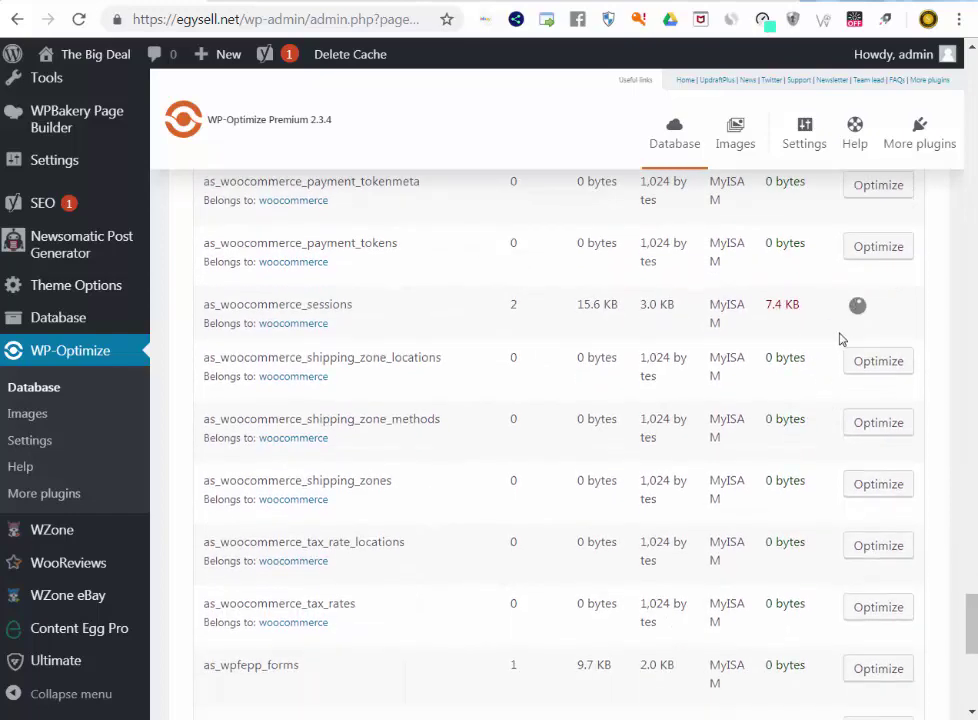
scroll(840, 342, "down", 6)
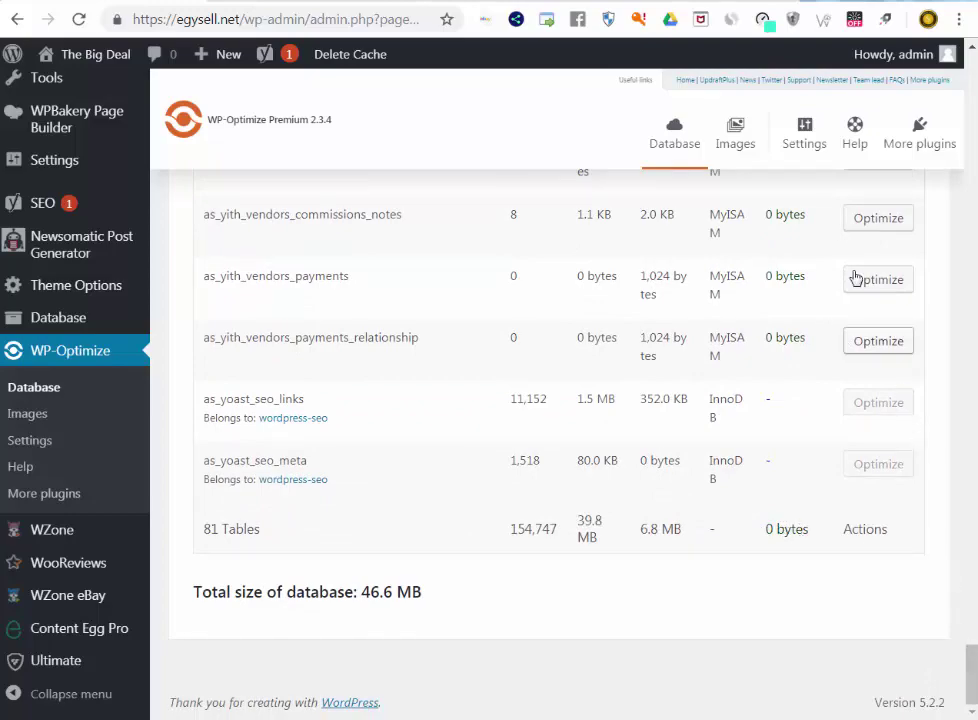
Show WP-Optimize's image compression settings and set the compression option to Prioritize retention of detail.
left_click(750, 145)
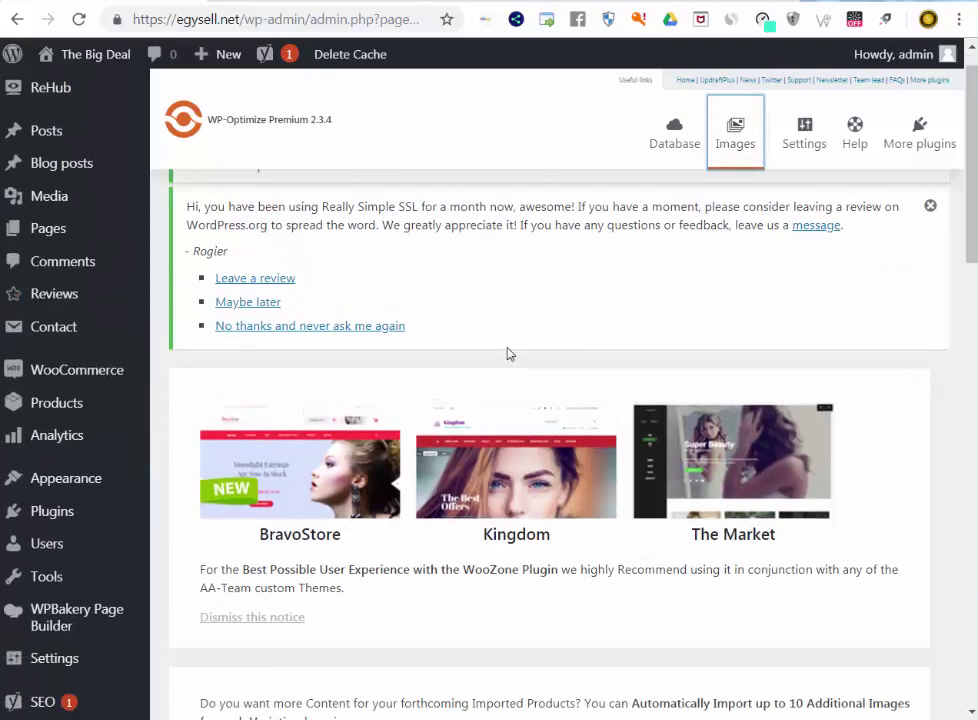
scroll(507, 353, "down", 9)
scroll(503, 352, "down", 1)
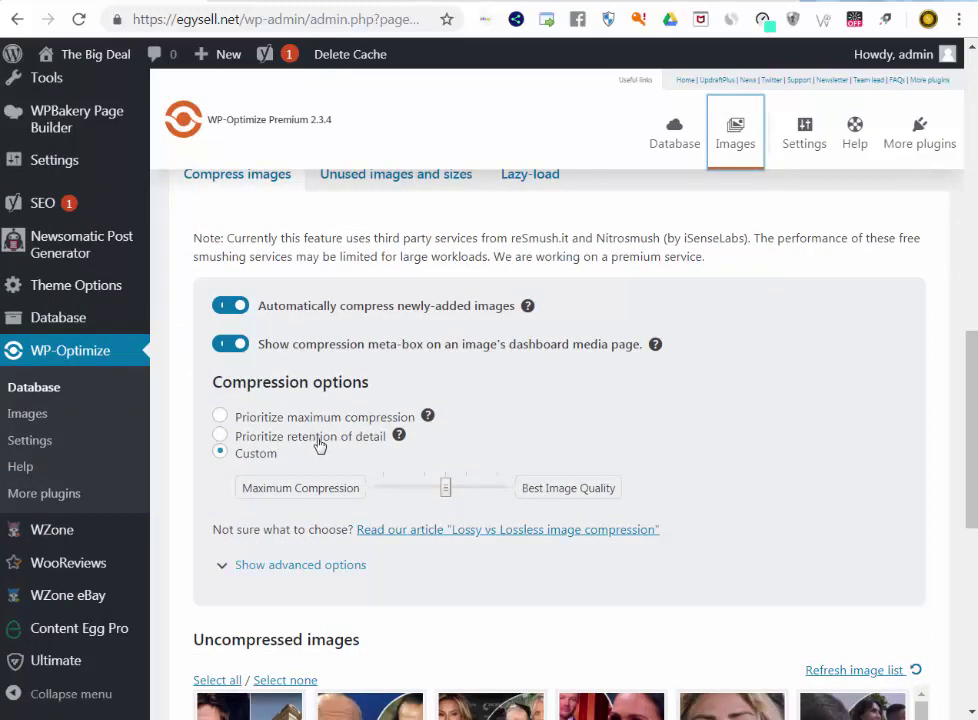
left_click(289, 446)
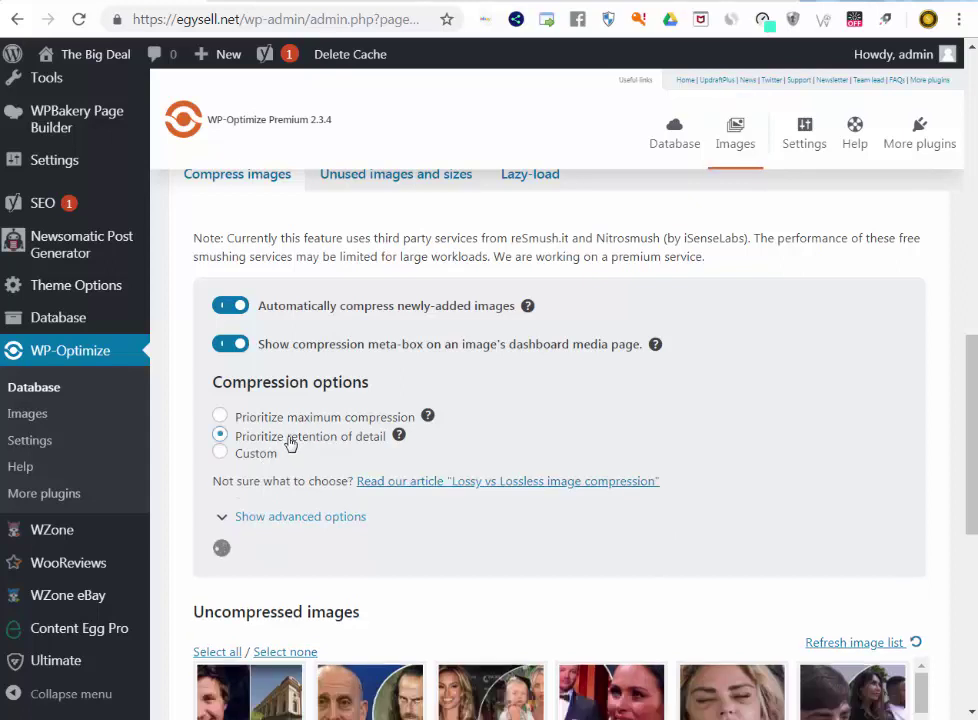
scroll(333, 426, "down", 2)
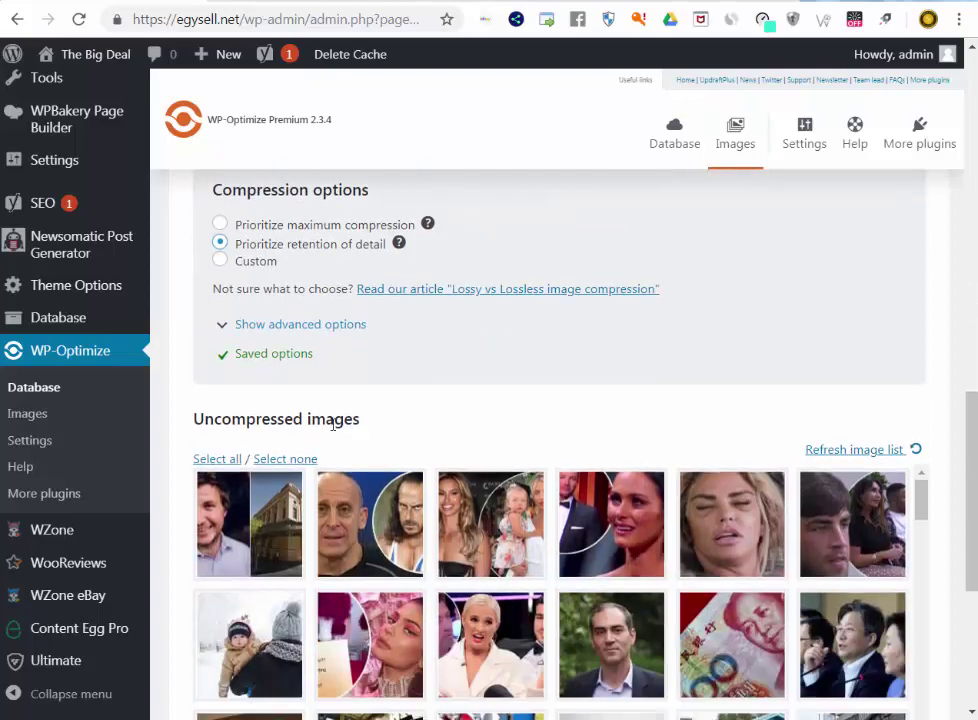
Look through the uncompressed images and return to the image compression settings.
scroll(347, 393, "down", 5)
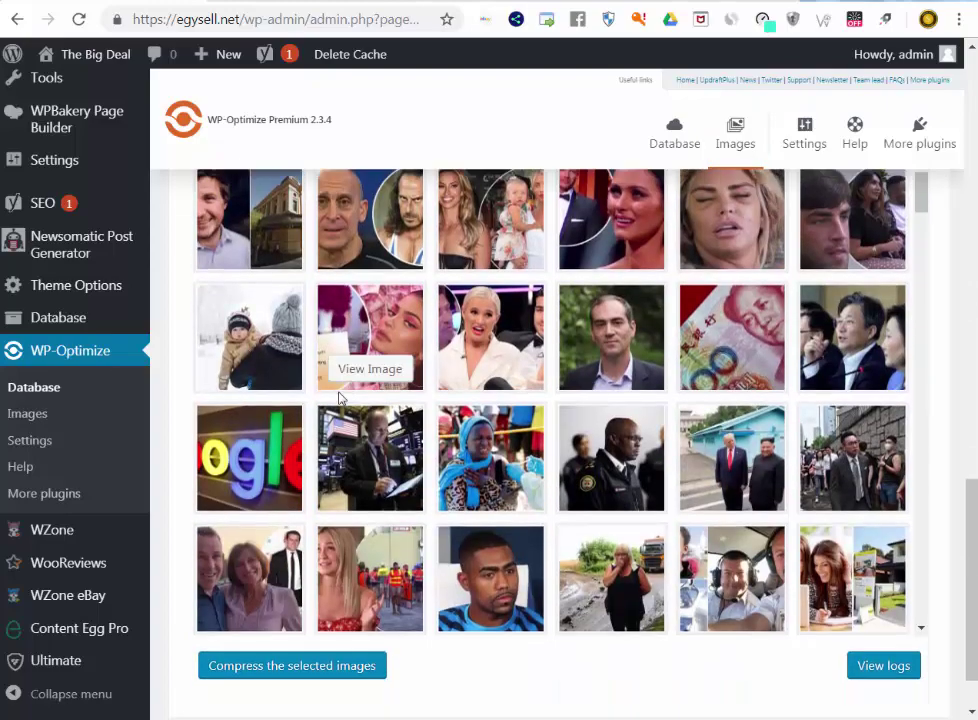
scroll(222, 437, "down", 3)
scroll(222, 437, "down", 5)
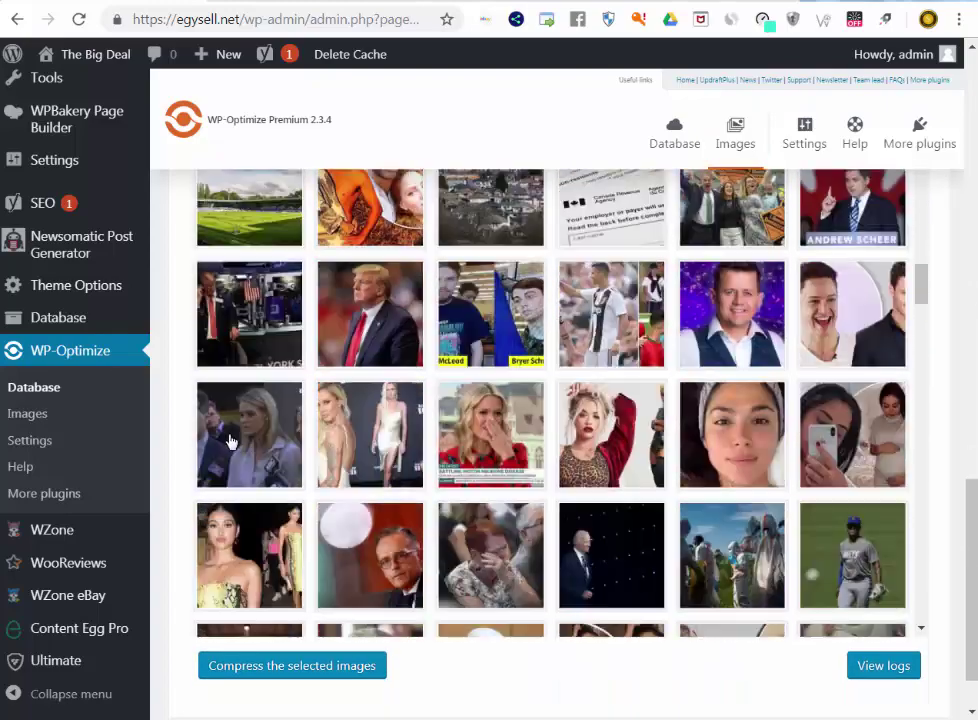
scroll(180, 430, "up", 5)
scroll(180, 430, "up", 2)
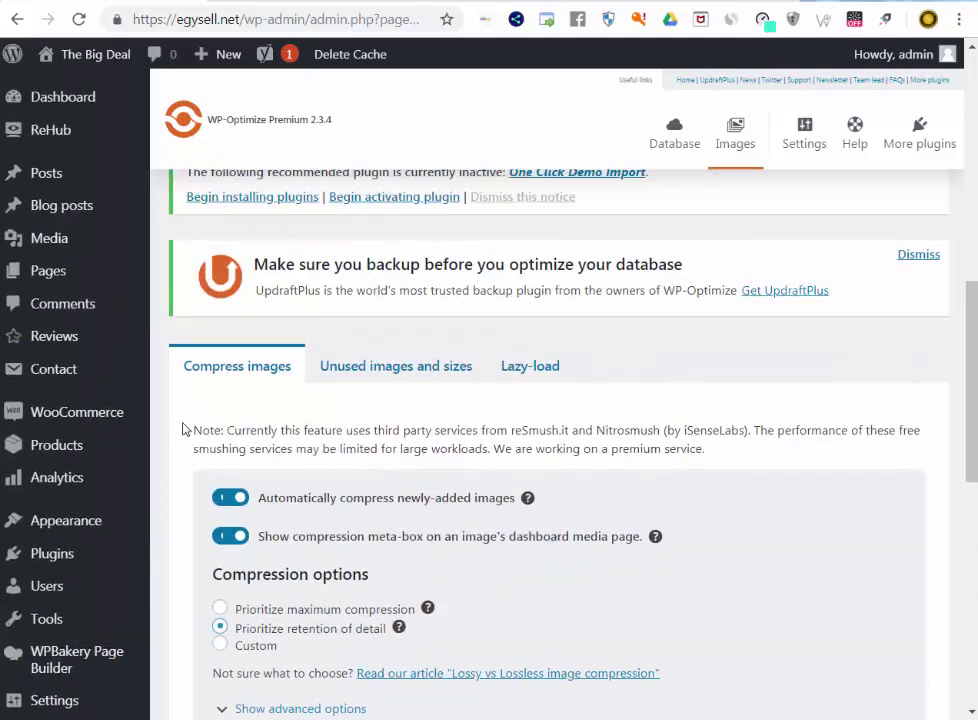
scroll(320, 471, "down", 1)
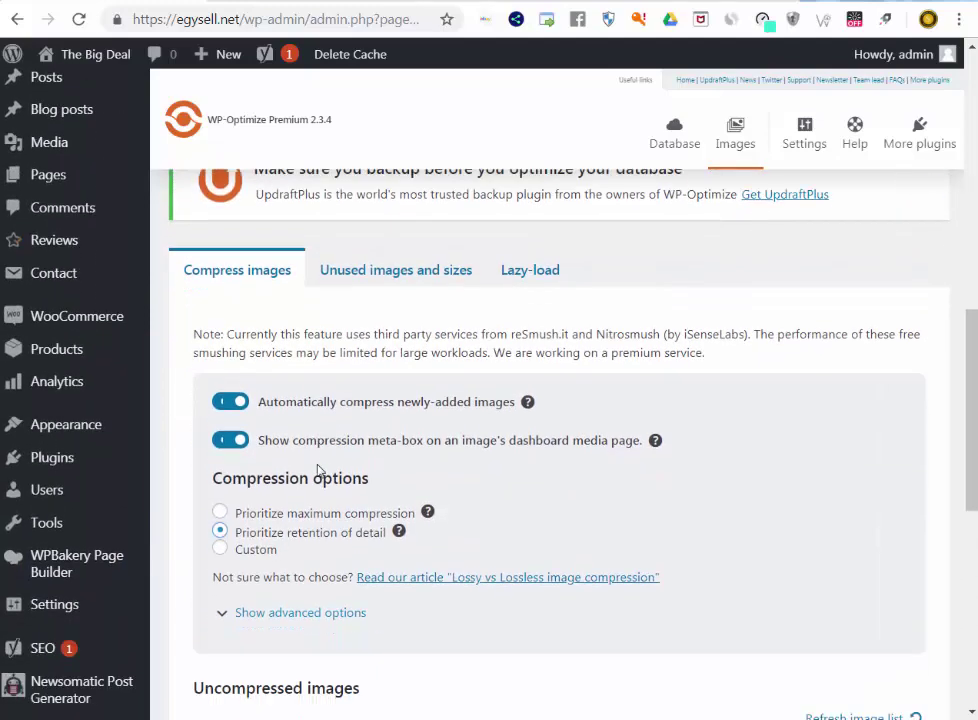
Show the unused images and sizes and look over the image size sections.
left_click(379, 280)
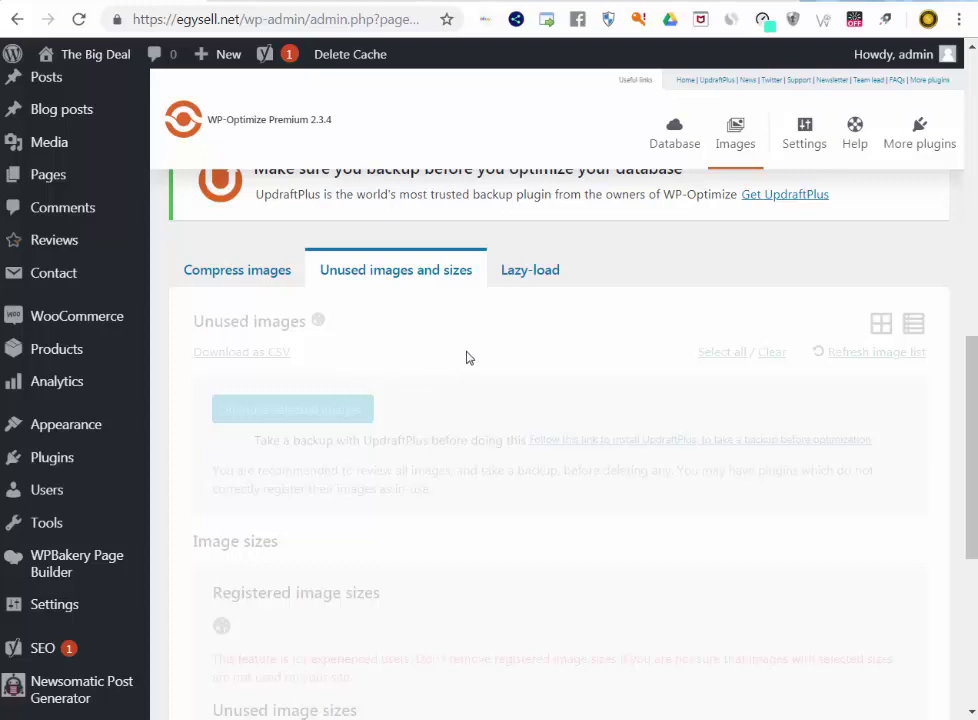
scroll(475, 349, "down", 1)
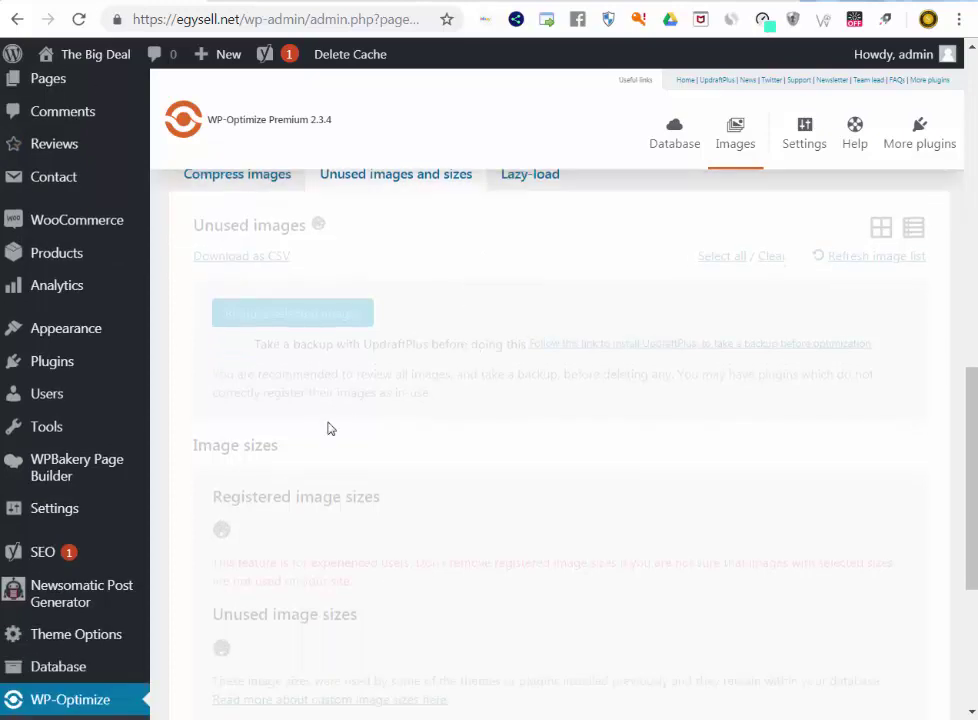
scroll(341, 499, "down", 1)
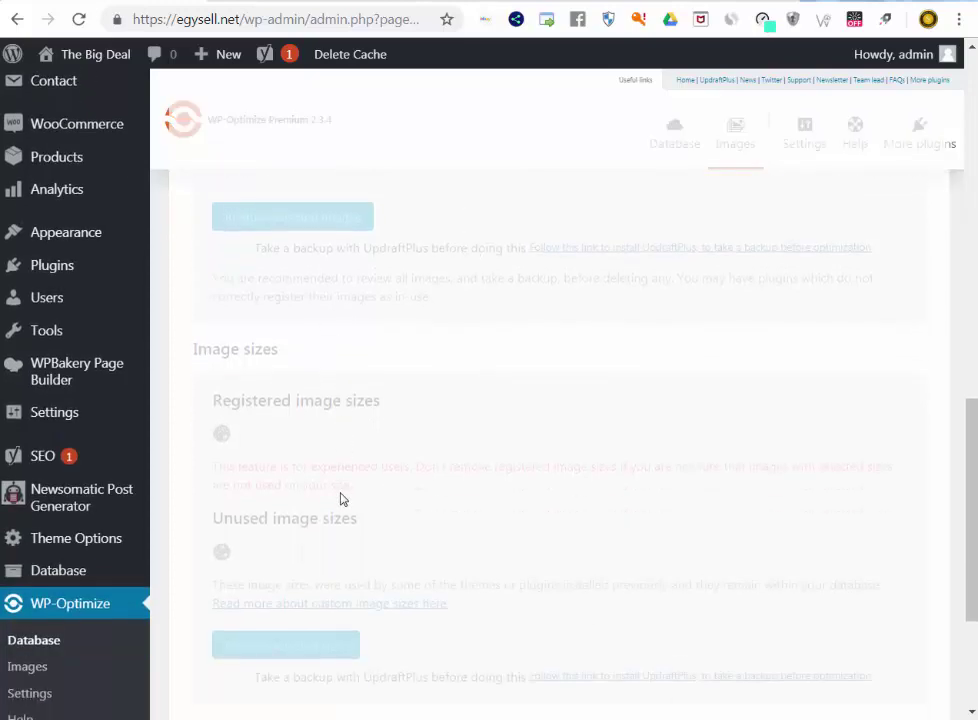
scroll(348, 484, "up", 3)
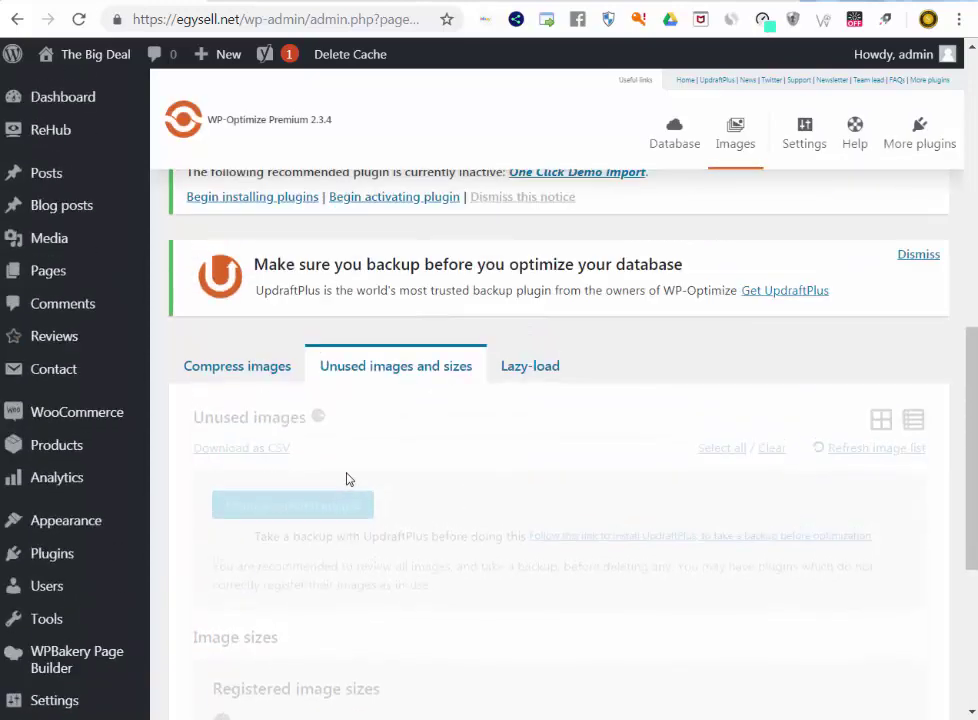
Enable lazy-loading for images and save the lazy-load settings.
left_click(543, 370)
scroll(360, 455, "down", 1)
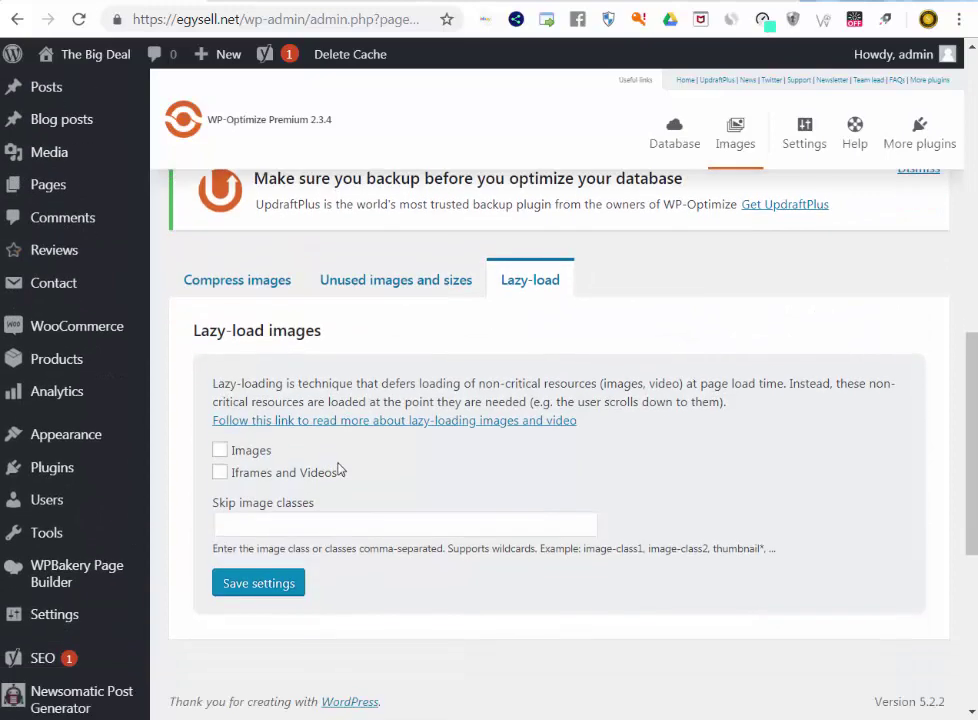
left_click(238, 454)
left_click(270, 584)
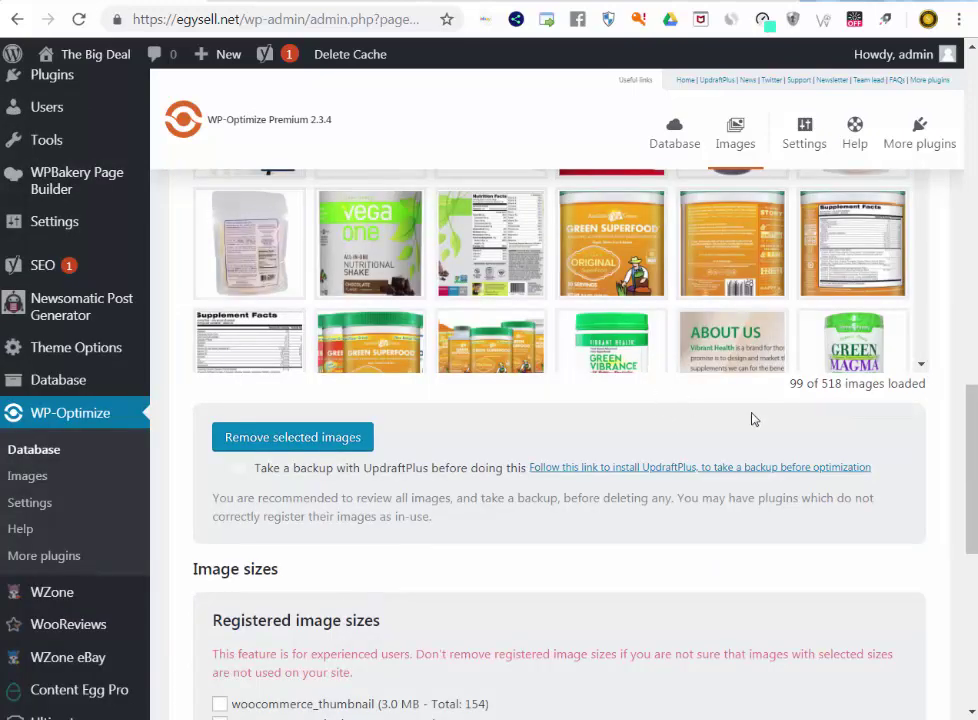
Check how many unused images there are and look through their thumbnails and removal options.
double_click(831, 384)
left_click_drag(965, 452, 963, 356)
scroll(923, 389, "up", 5)
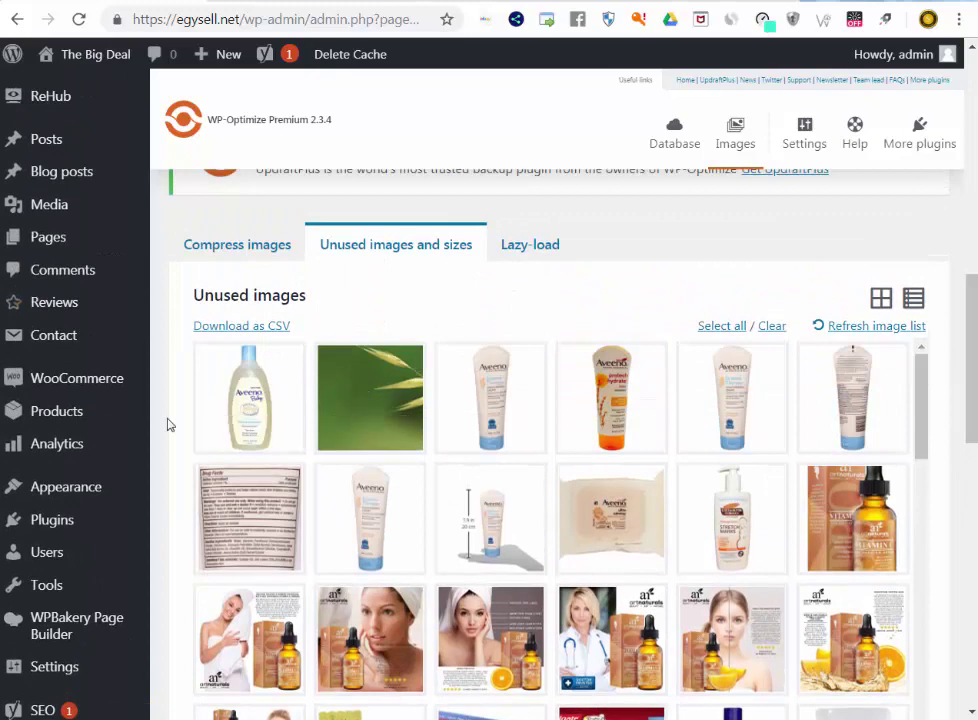
scroll(177, 425, "down", 3)
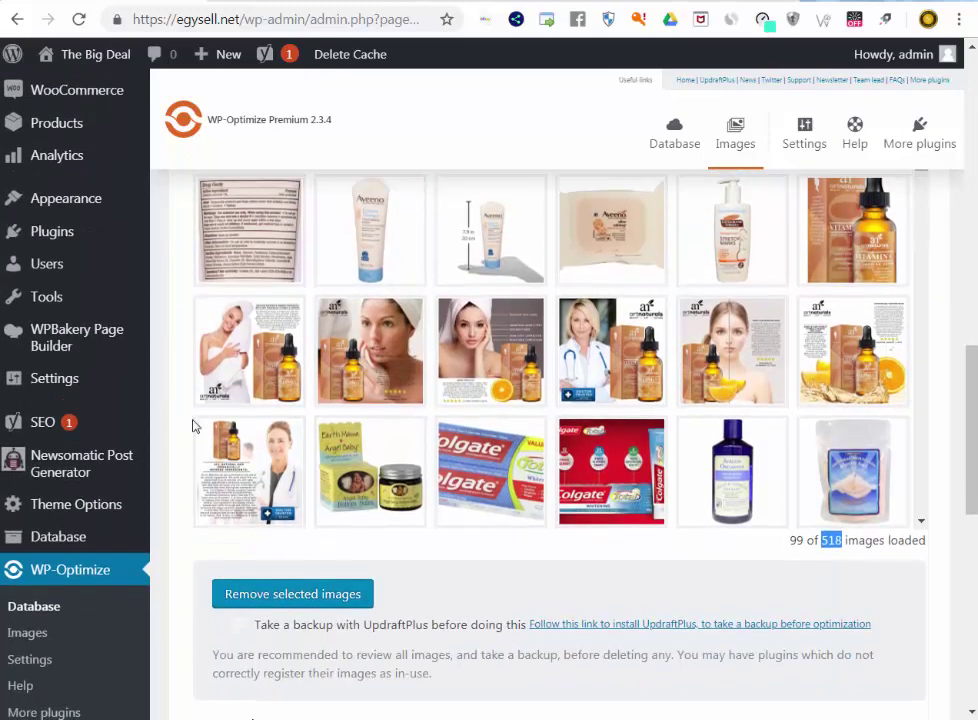
scroll(179, 444, "down", 1)
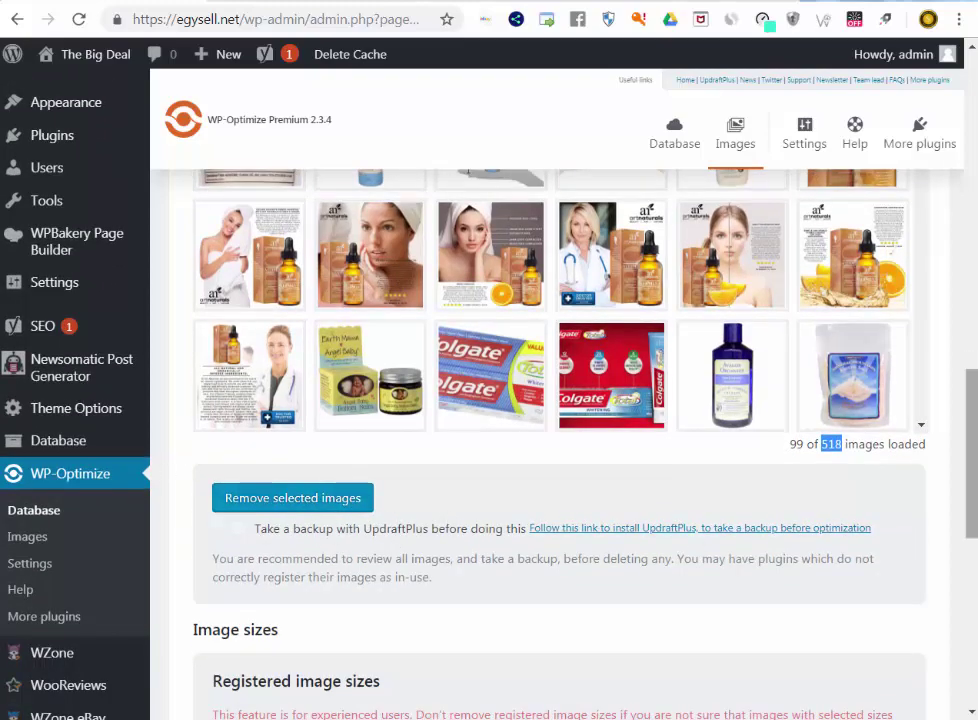
scroll(975, 492, "up", 4)
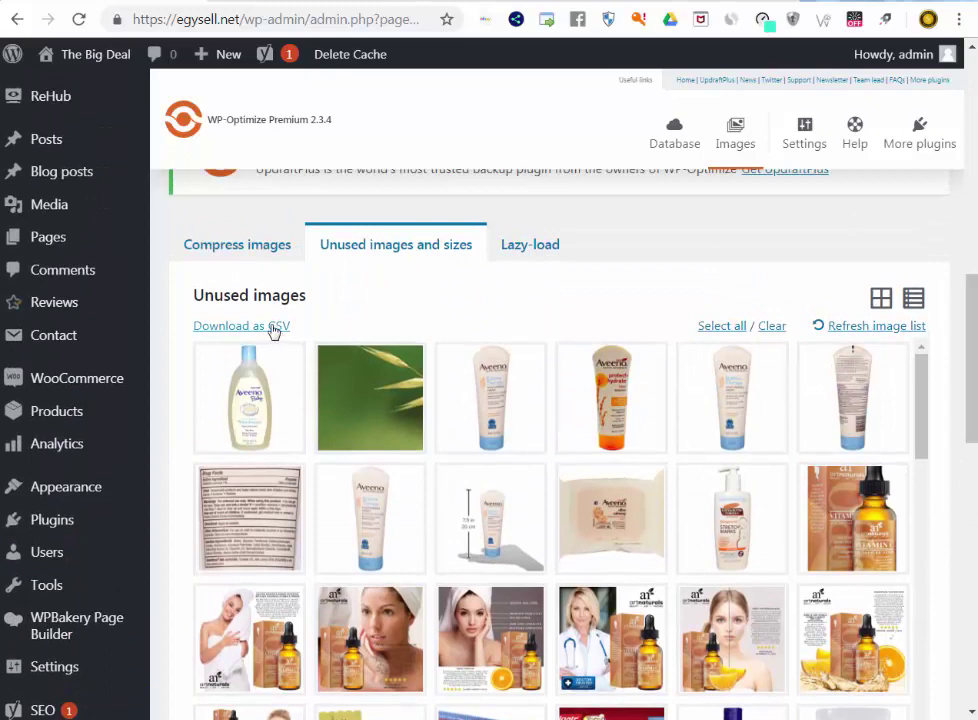
Select all the unused images and look through the selection down to the last loaded thumbnails.
left_click(722, 326)
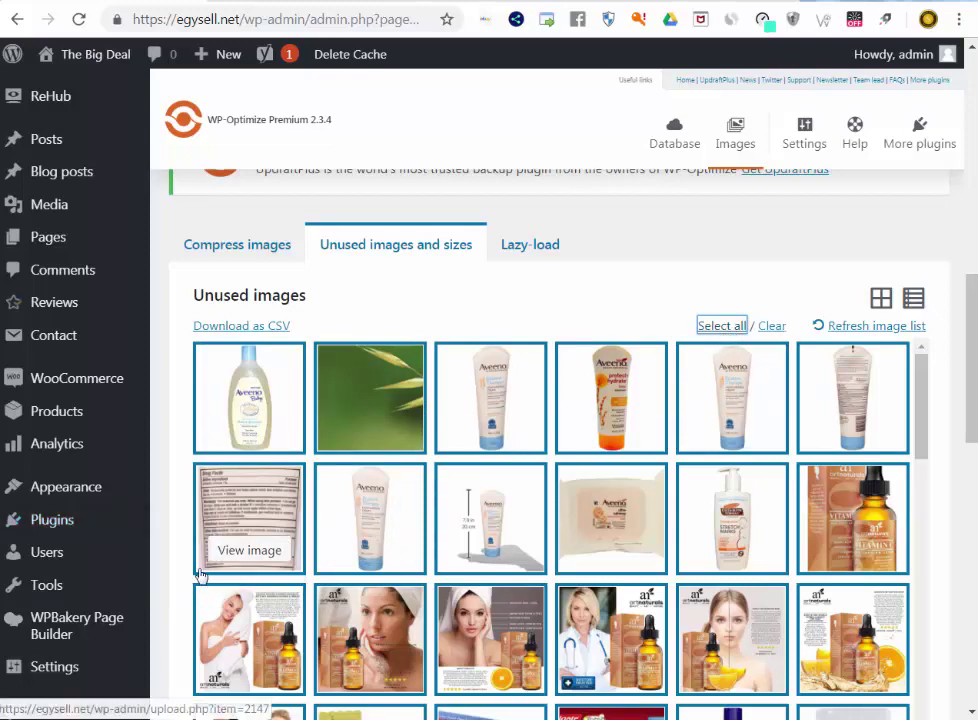
scroll(201, 576, "down", 6)
scroll(185, 650, "down", 1)
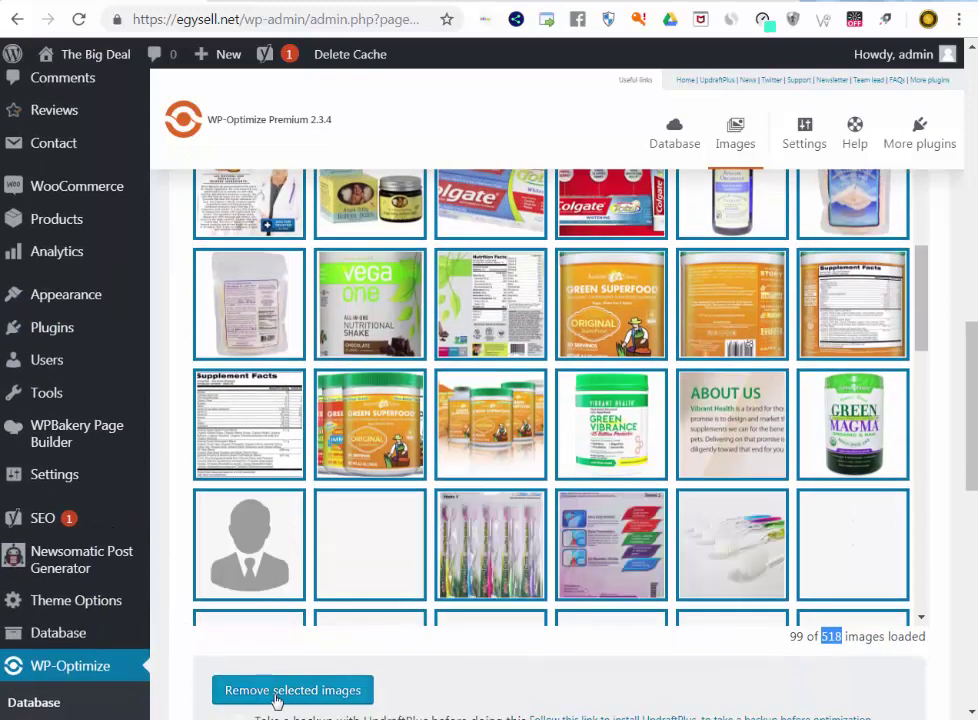
scroll(660, 488, "down", 5)
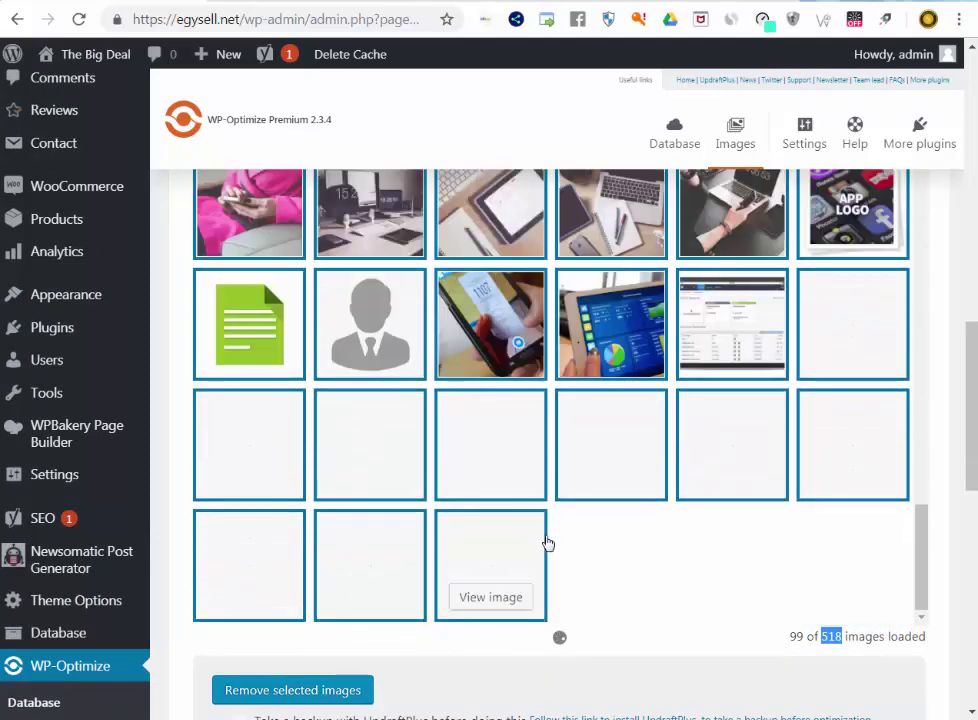
scroll(967, 388, "up", 10)
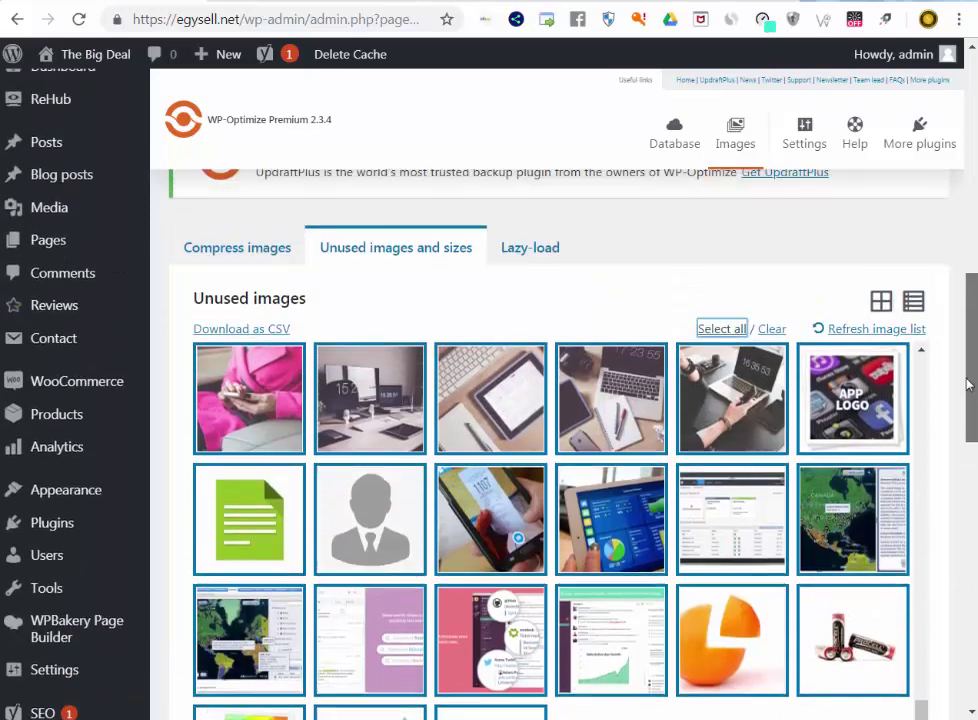
scroll(955, 311, "down", 2)
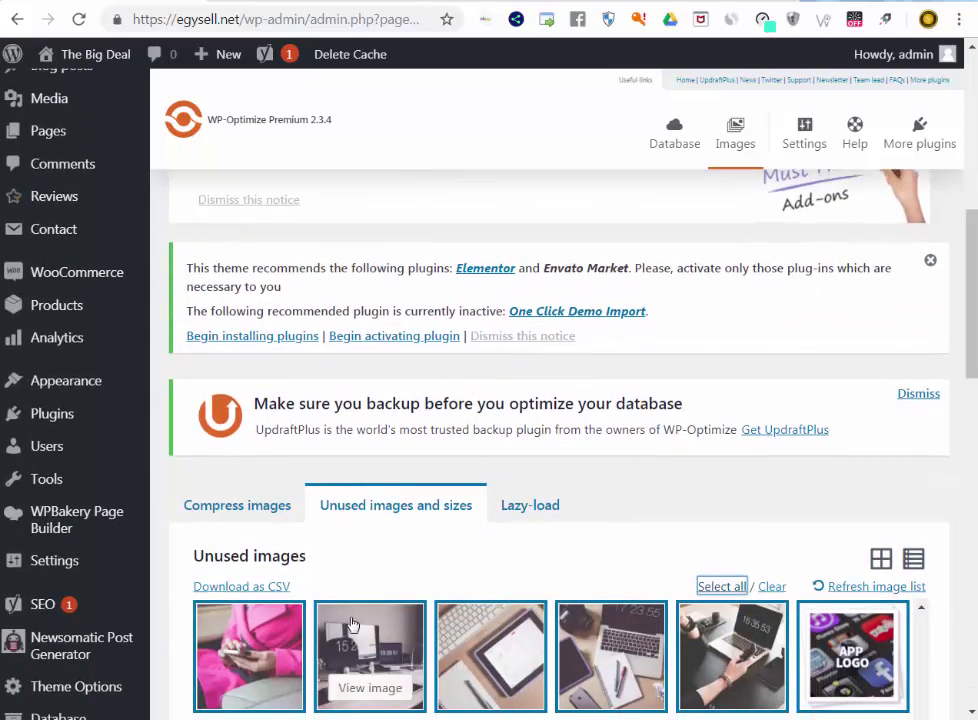
scroll(277, 517, "down", 3)
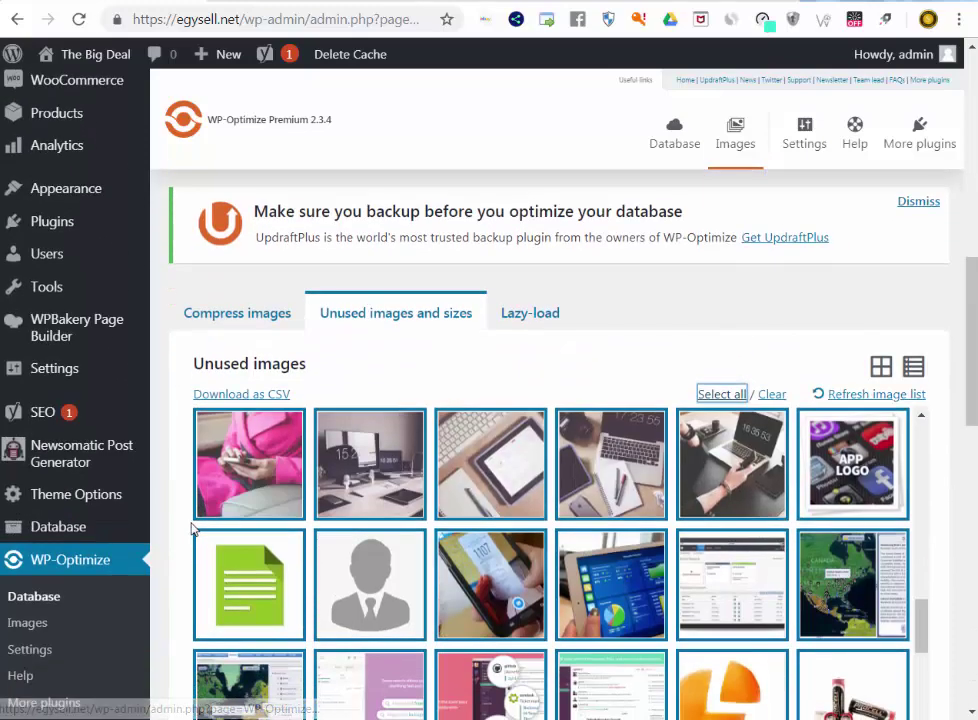
Go to the page for adding plugins and show the form for uploading a plugin zip.
mouse_move(120, 549)
scroll(109, 524, "up", 3)
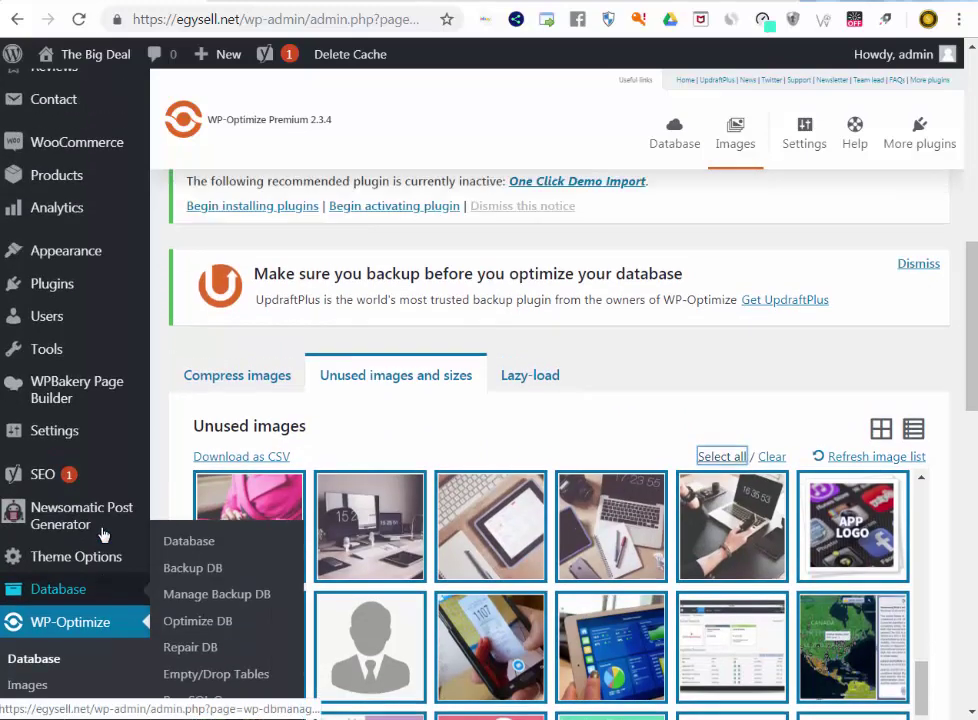
left_click(160, 417)
left_click(280, 457)
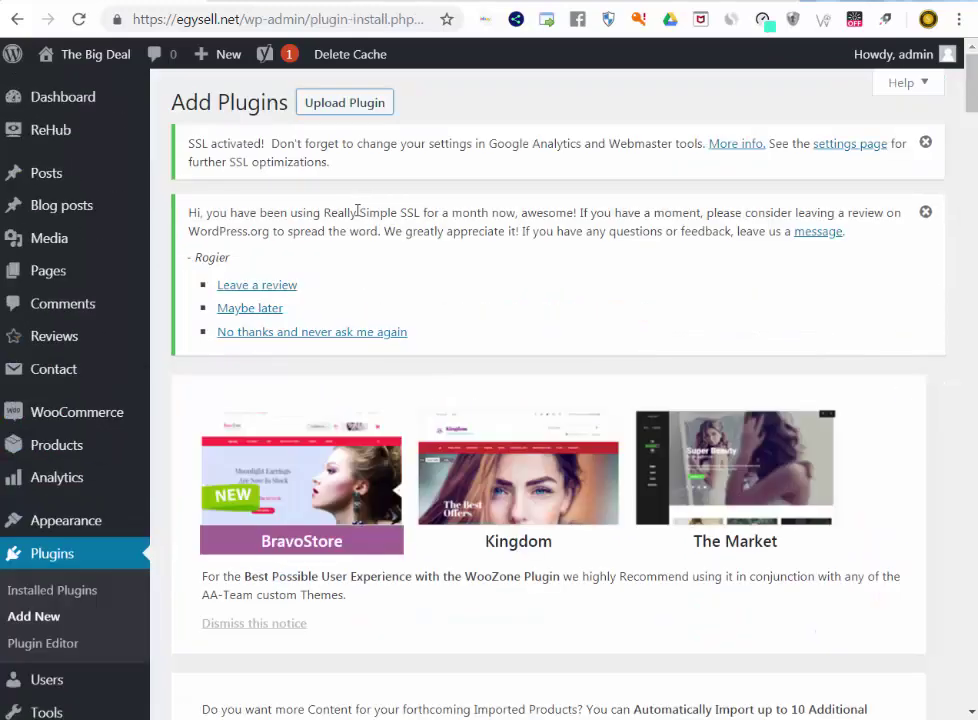
scroll(398, 368, "down", 1)
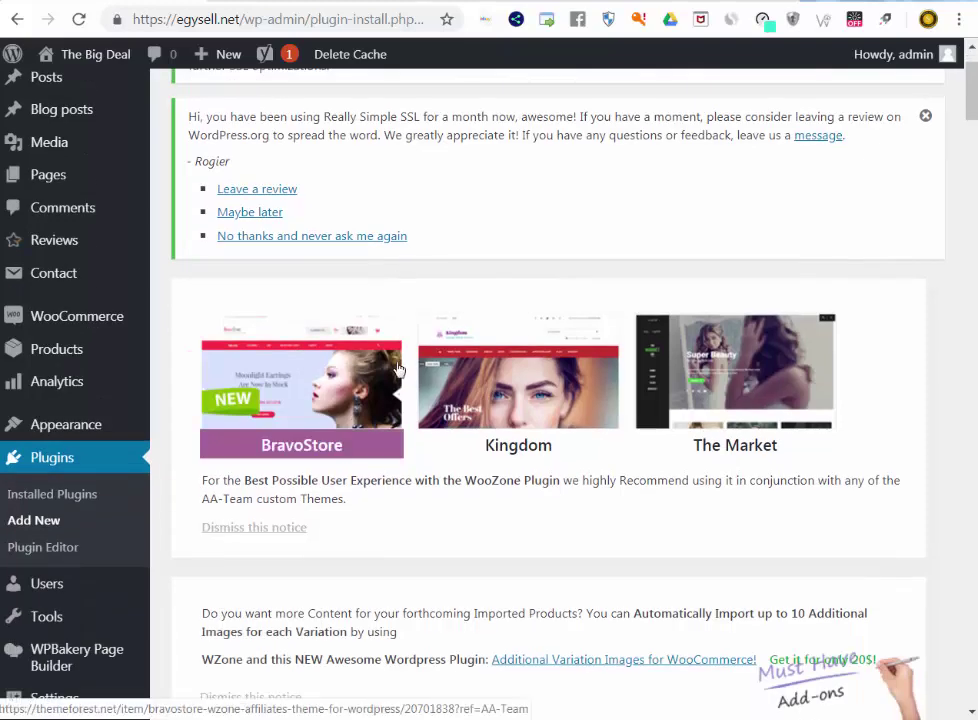
scroll(398, 368, "down", 5)
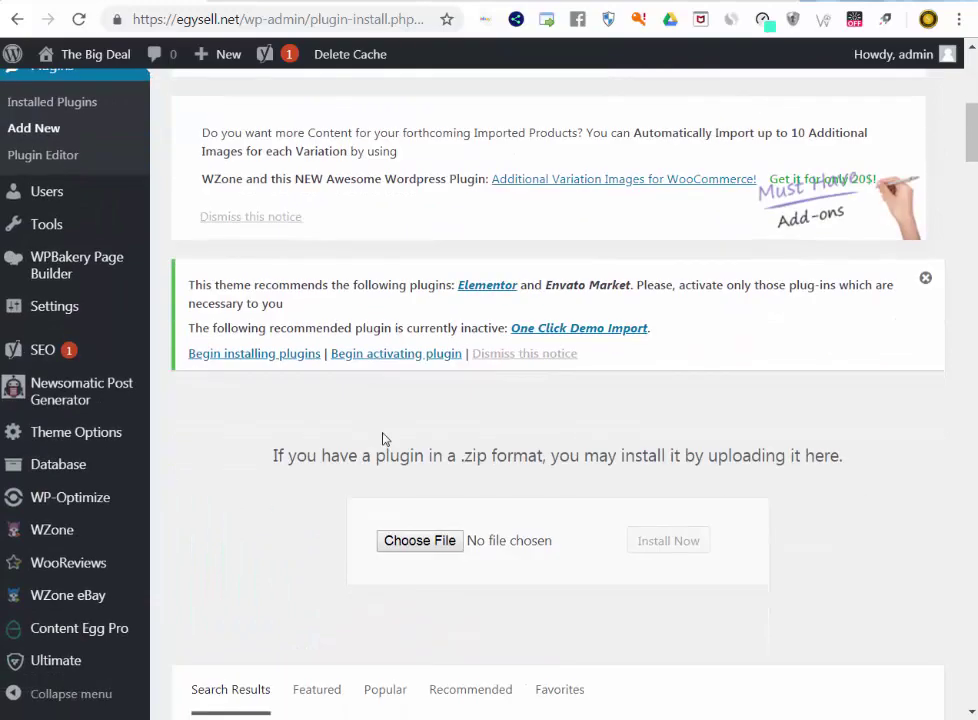
Install and activate the plugin from the file 1039-fnnc-elementor-pro.2.6.2.
left_click(447, 541)
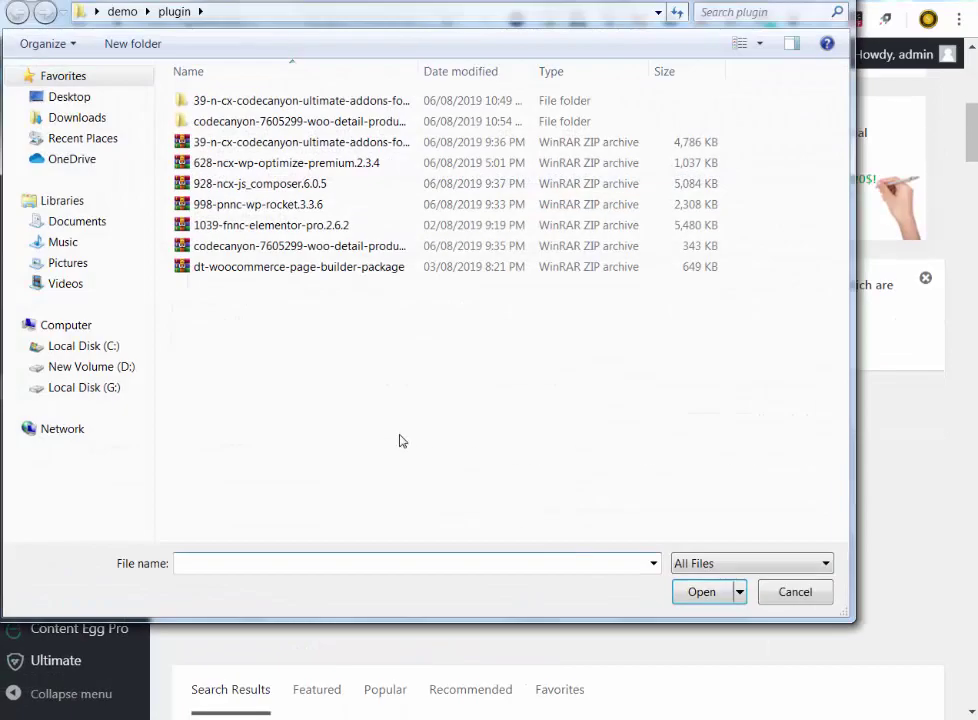
double_click(309, 230)
left_click(672, 546)
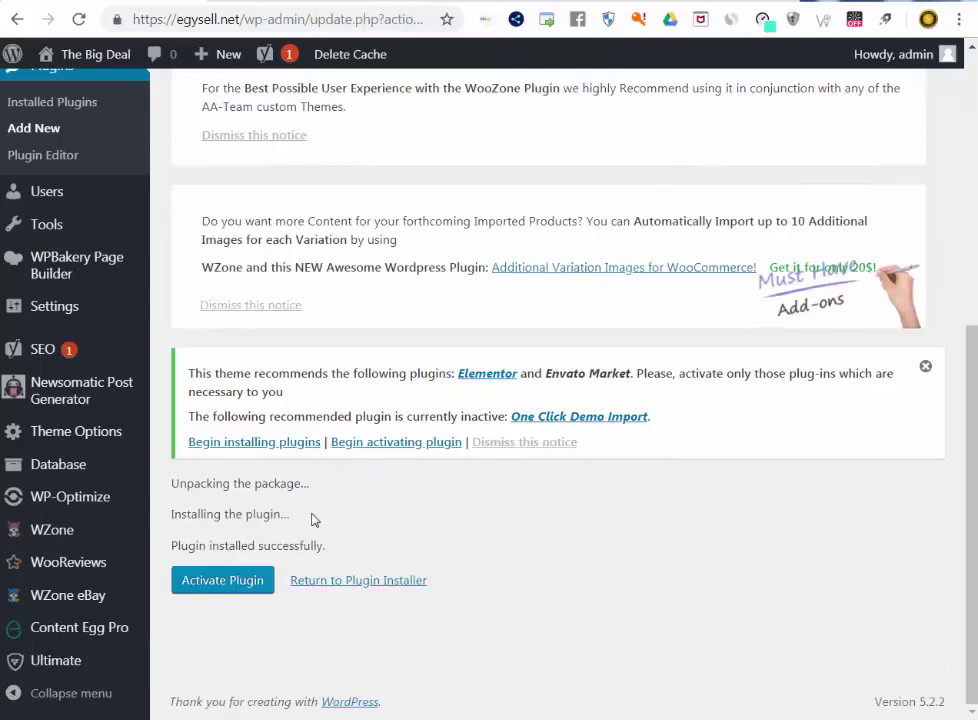
left_click(228, 582)
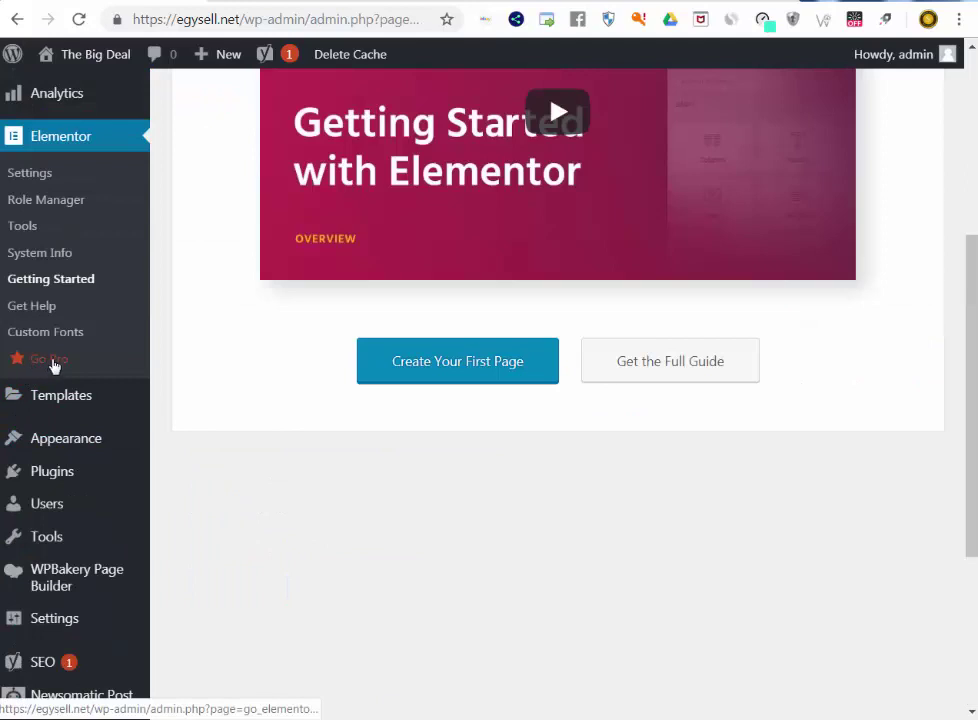
Look over the Elementor getting started page and its entries in the admin menu.
scroll(61, 378, "up", 2)
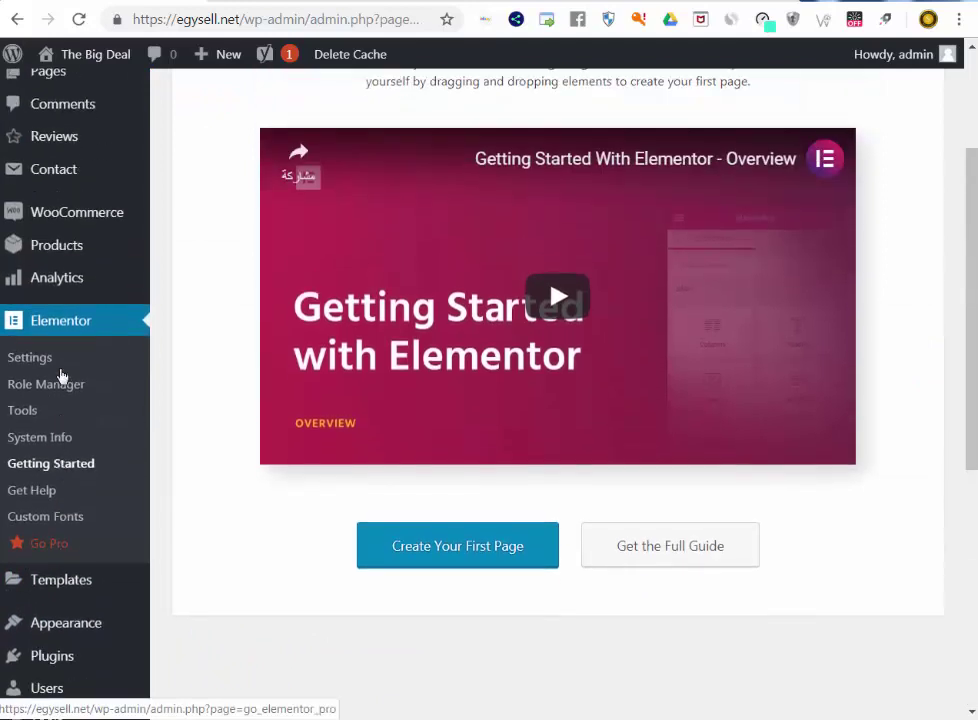
scroll(79, 401, "up", 2)
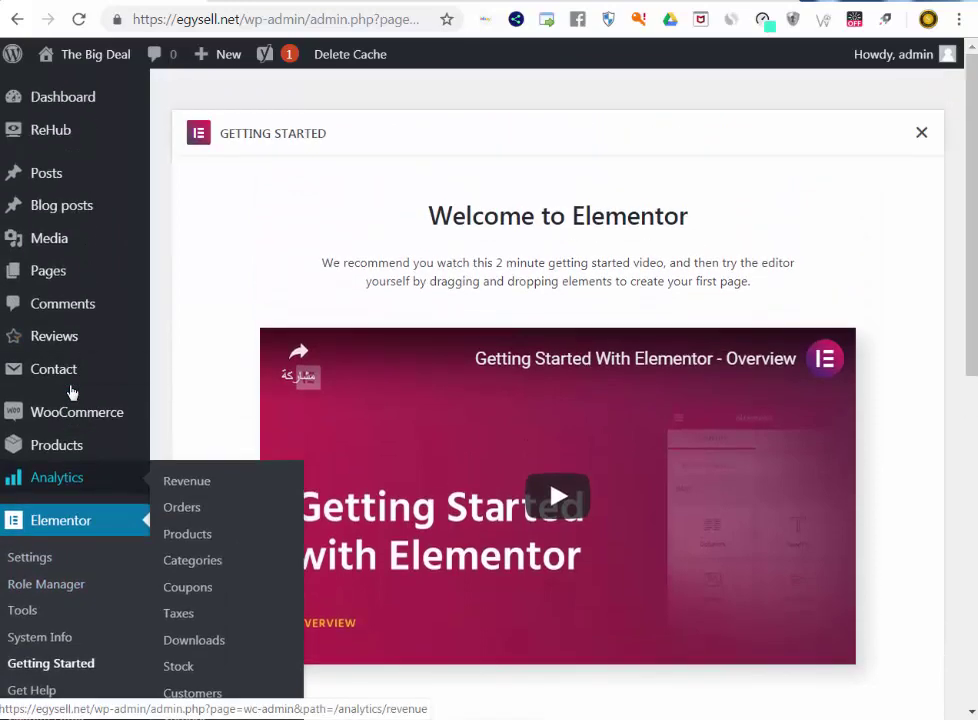
mouse_move(71, 369)
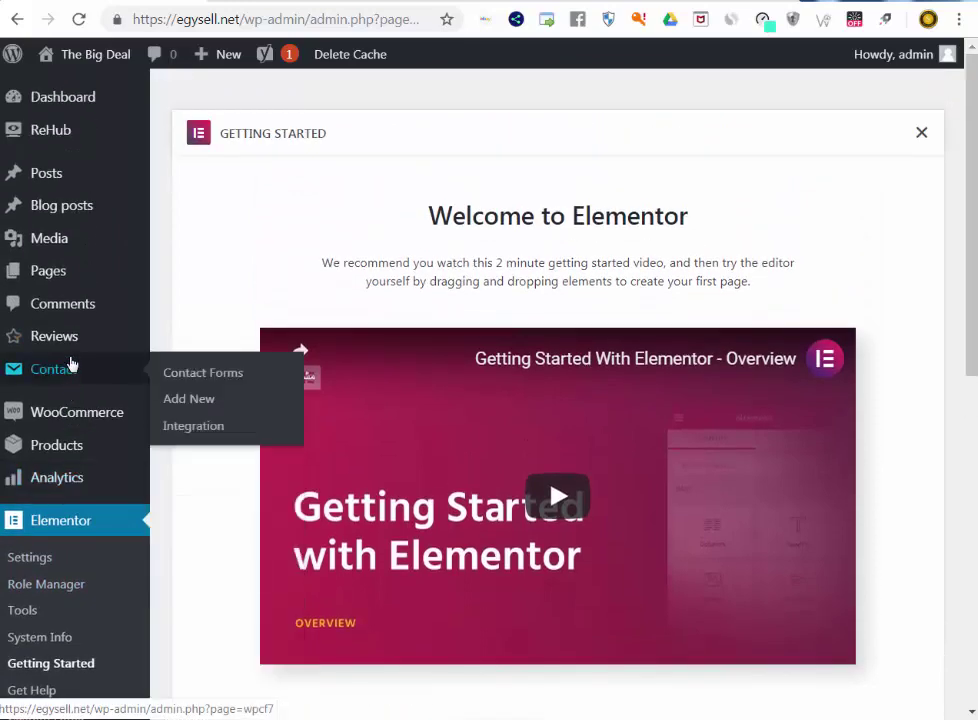
scroll(70, 367, "down", 4)
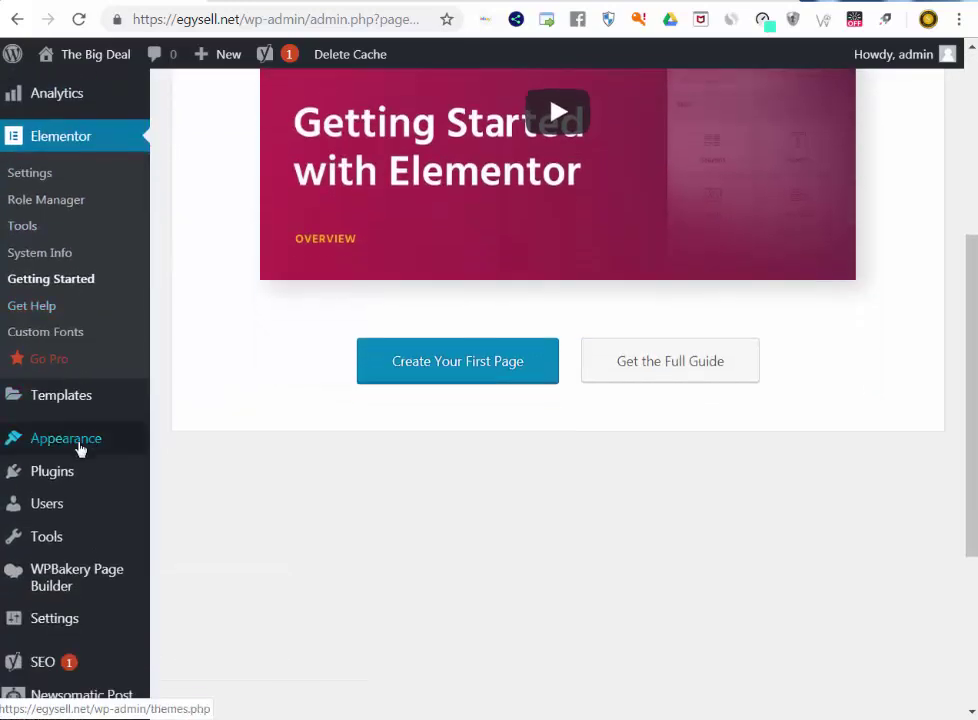
Go to the page for adding plugins, install the next plugin package and activate it.
mouse_move(71, 468)
left_click(210, 498)
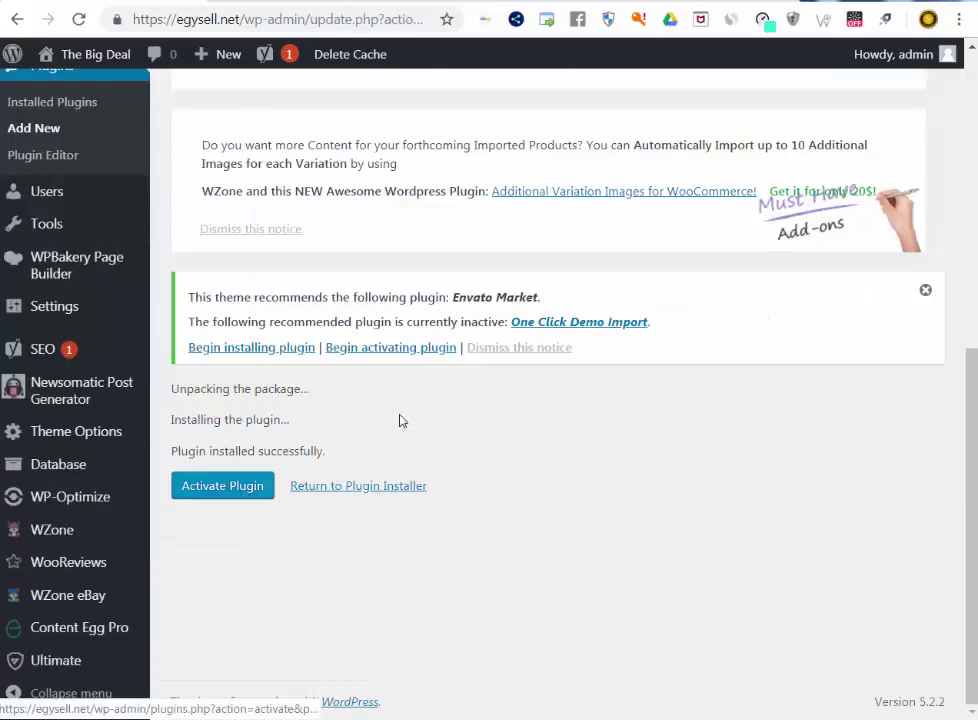
left_click(206, 489)
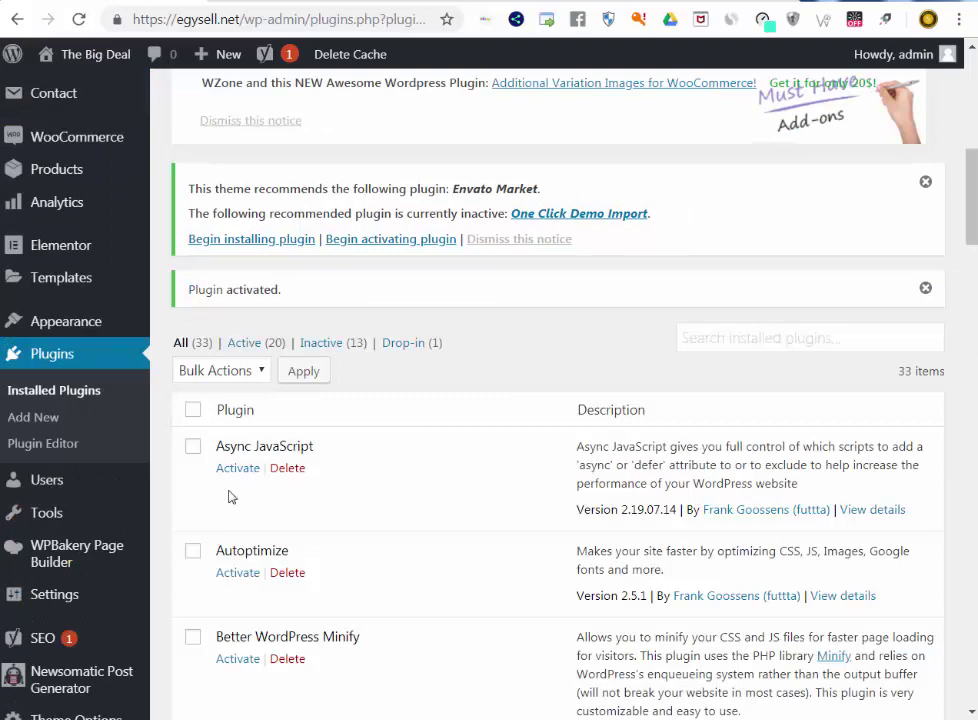
Look over the Elementor and Templates entries in the admin menu and open the Theme Builder page.
mouse_move(78, 253)
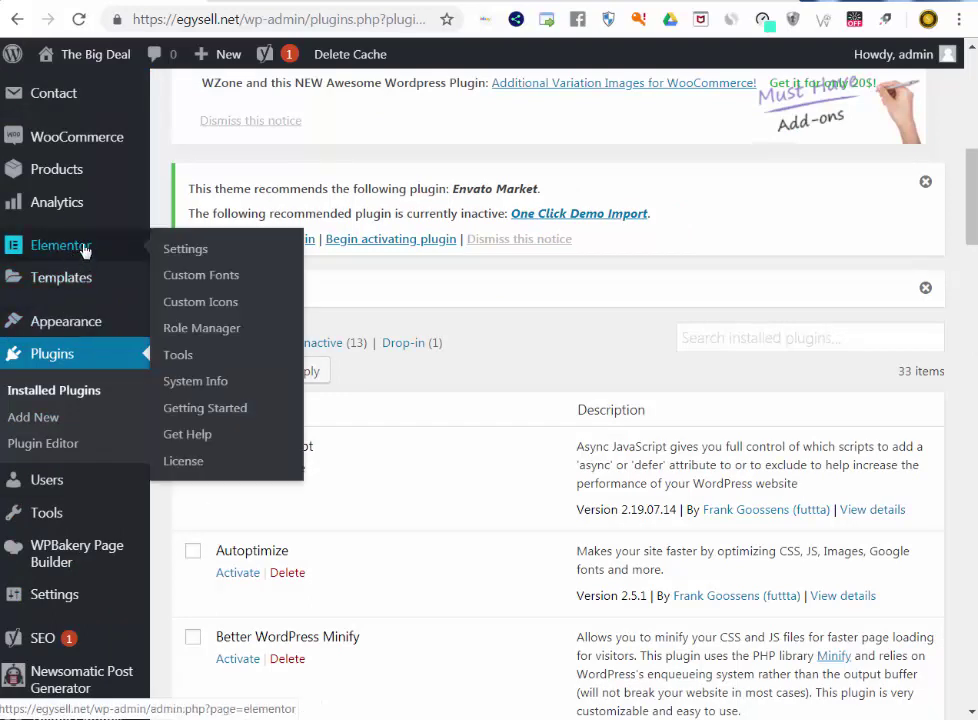
mouse_move(62, 287)
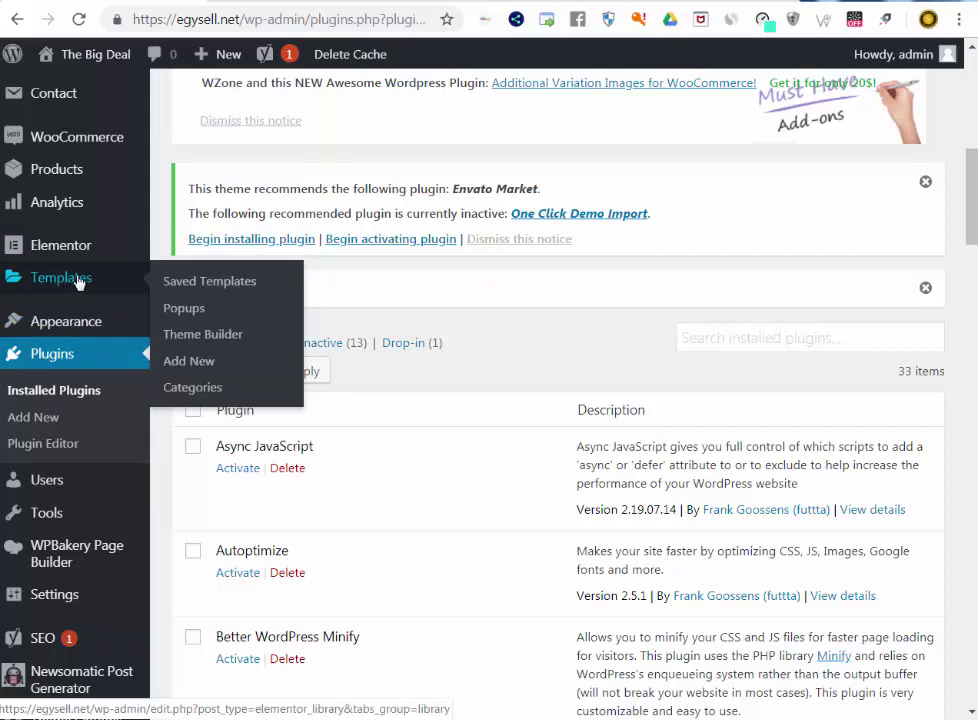
left_click(203, 338)
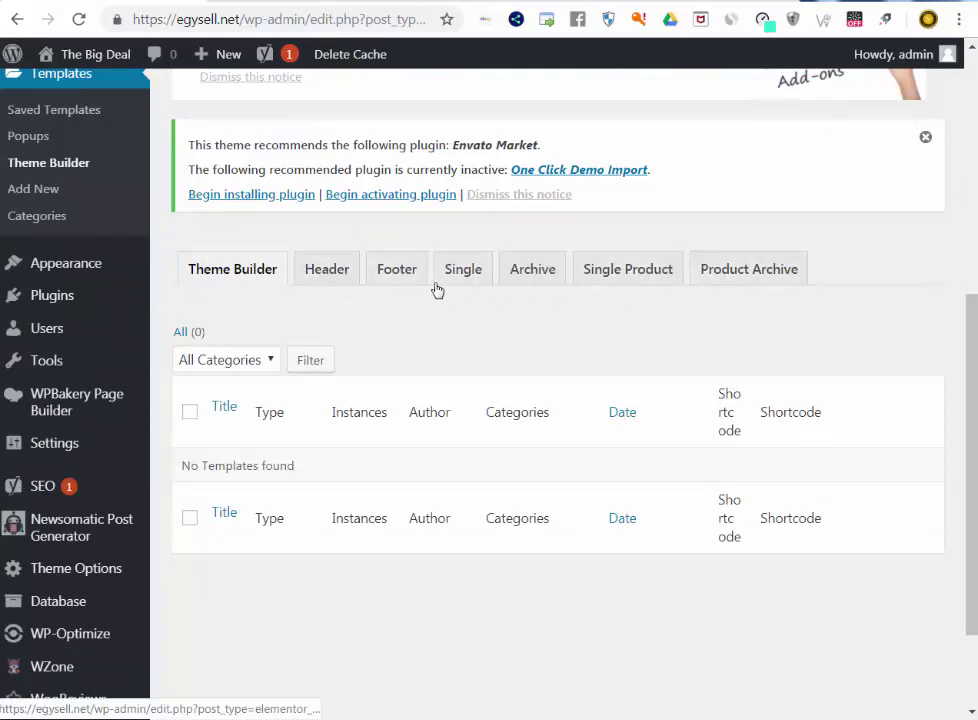
Start a new template in the Theme Builder and set its type to Page.
scroll(445, 290, "up", 5)
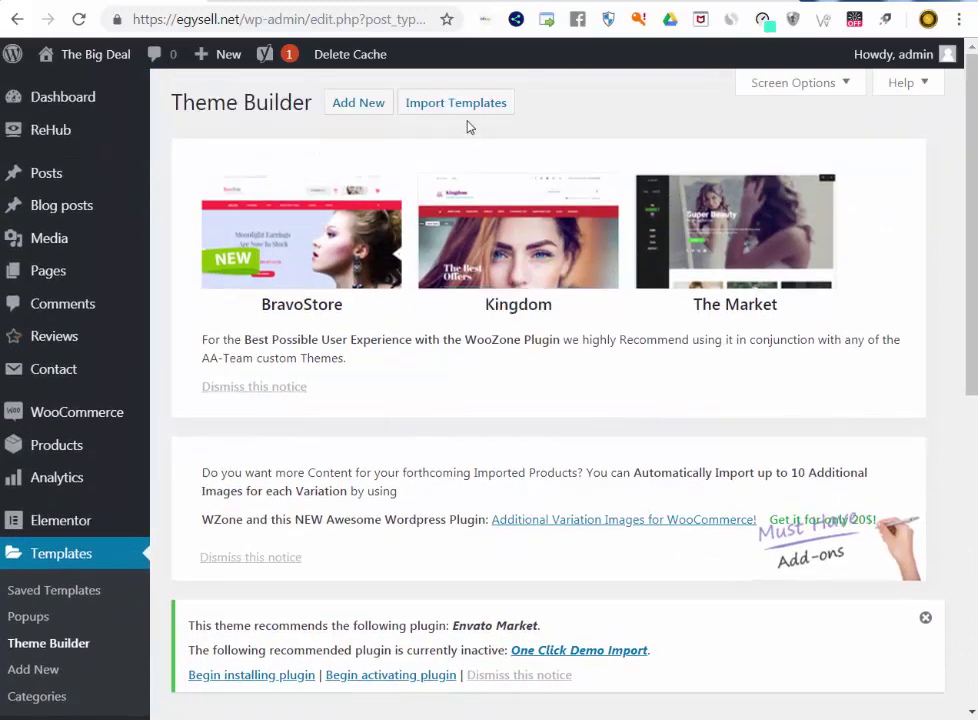
left_click(368, 110)
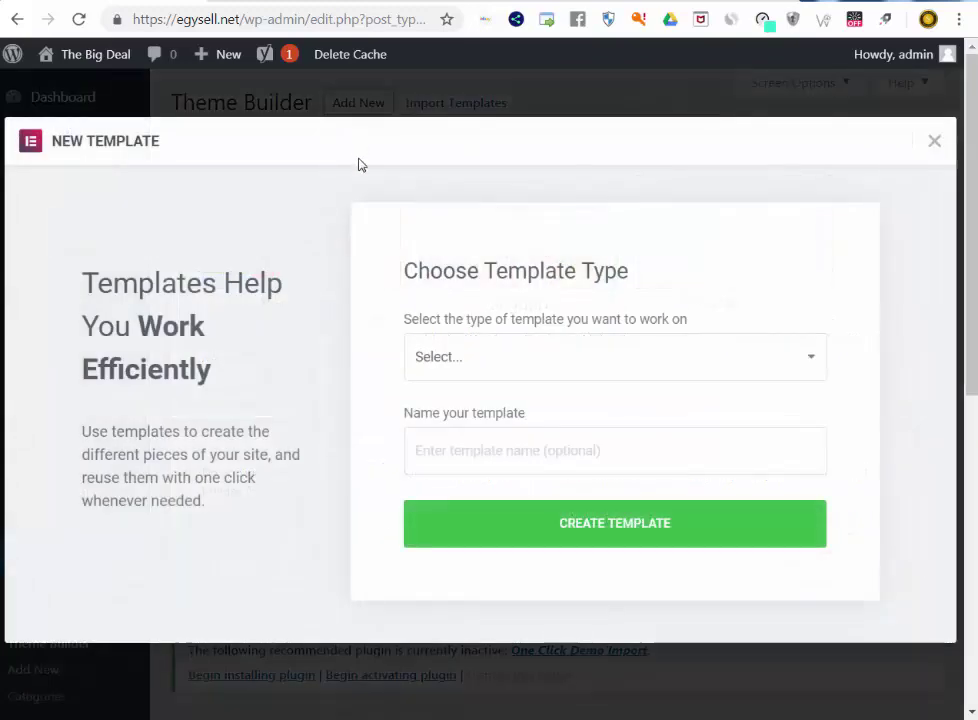
left_click(477, 355)
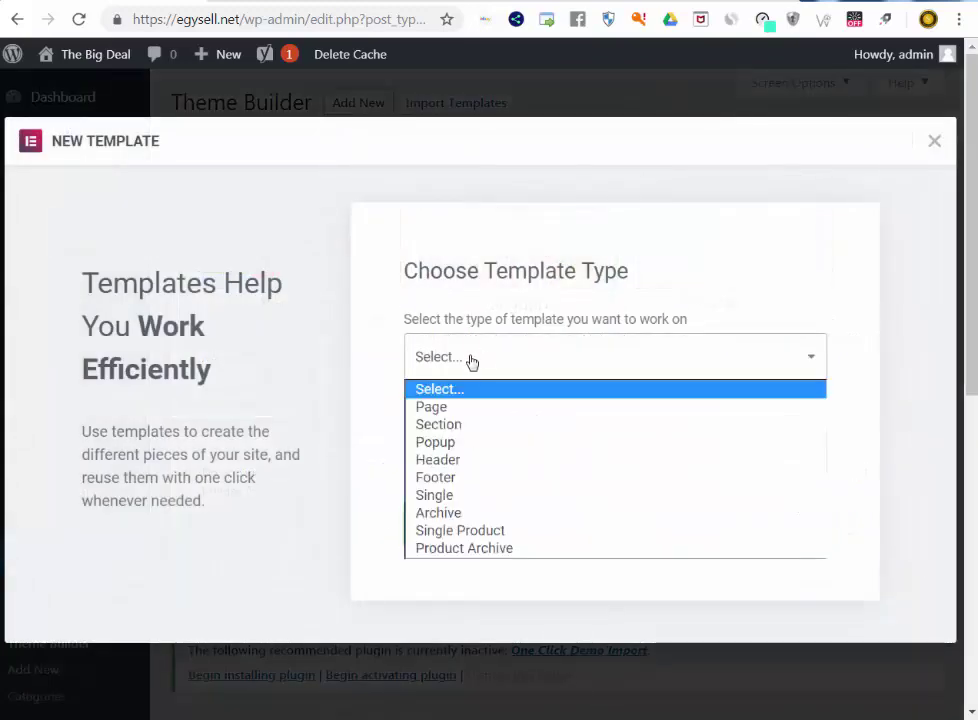
key("Up")
key("Up")
key("Up")
key("Up")
key("Return")
Name the new page template test and create it.
left_click(478, 447)
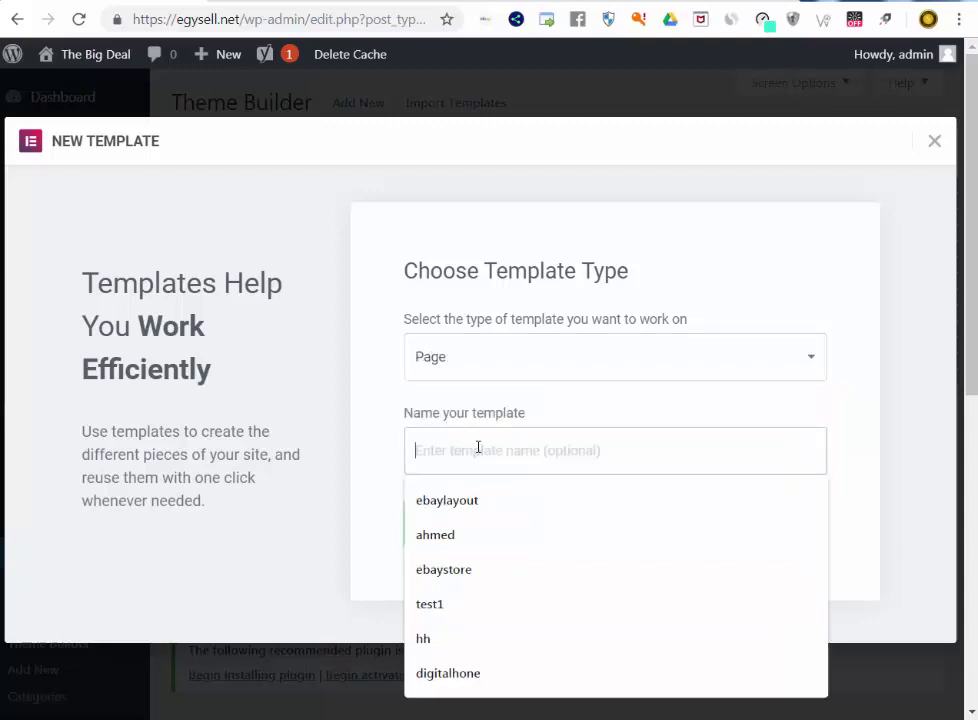
type("test")
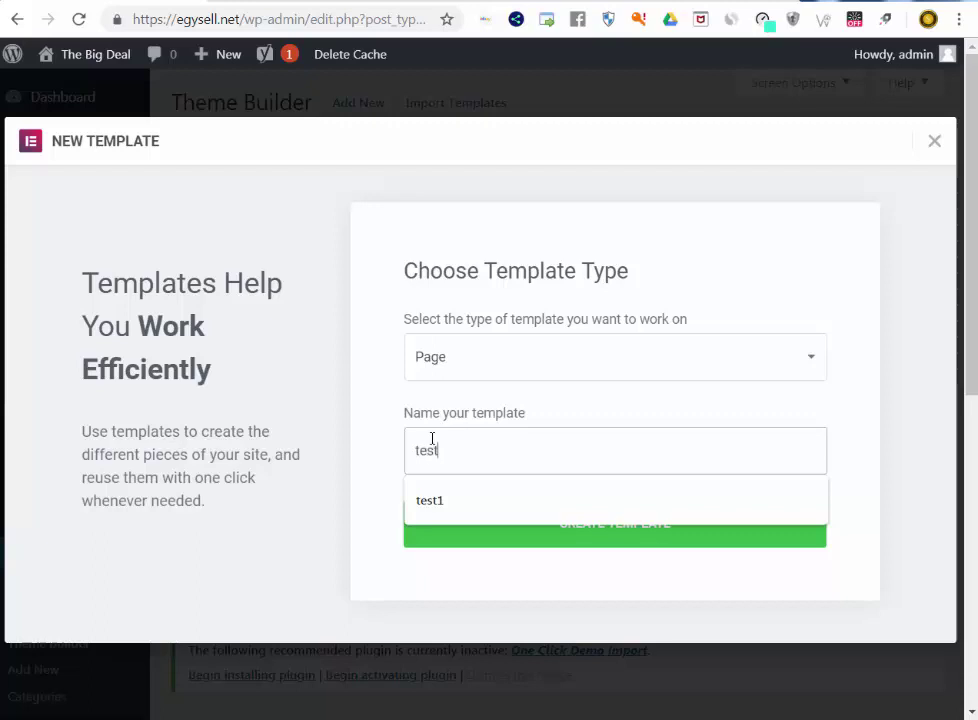
left_click(398, 445)
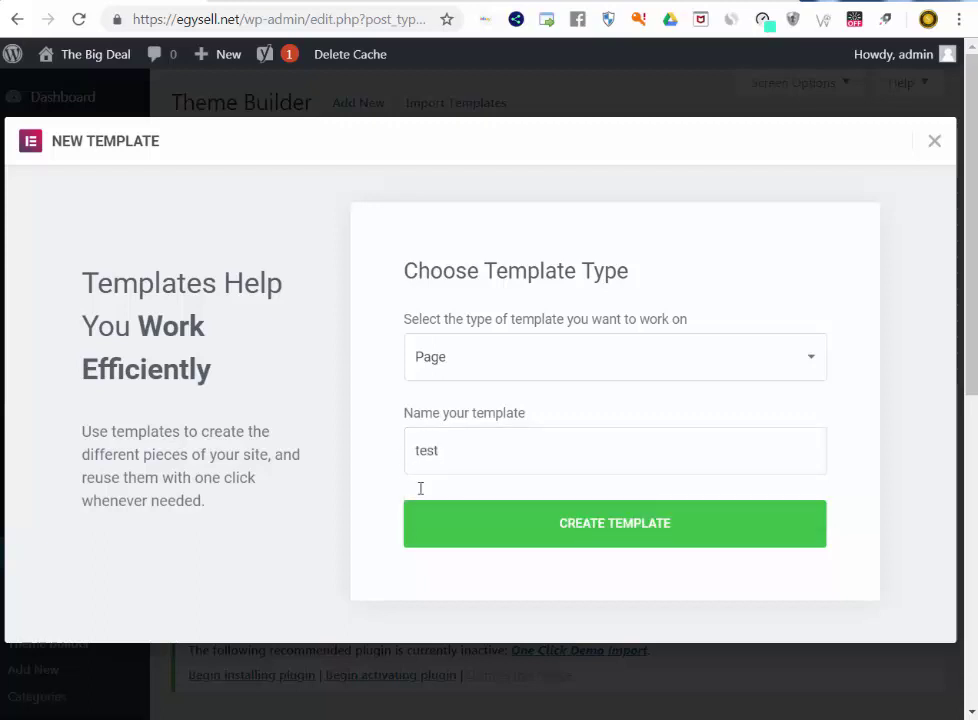
left_click(594, 535)
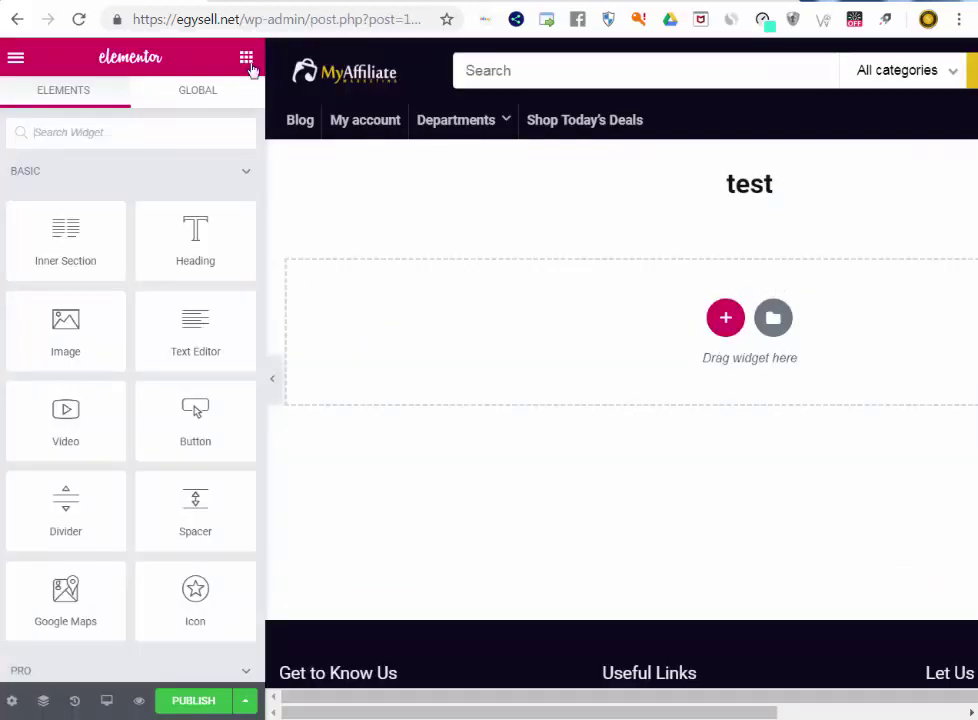
Look through the list of available widgets down to its end and open the template library from the empty section.
scroll(195, 220, "down", 12)
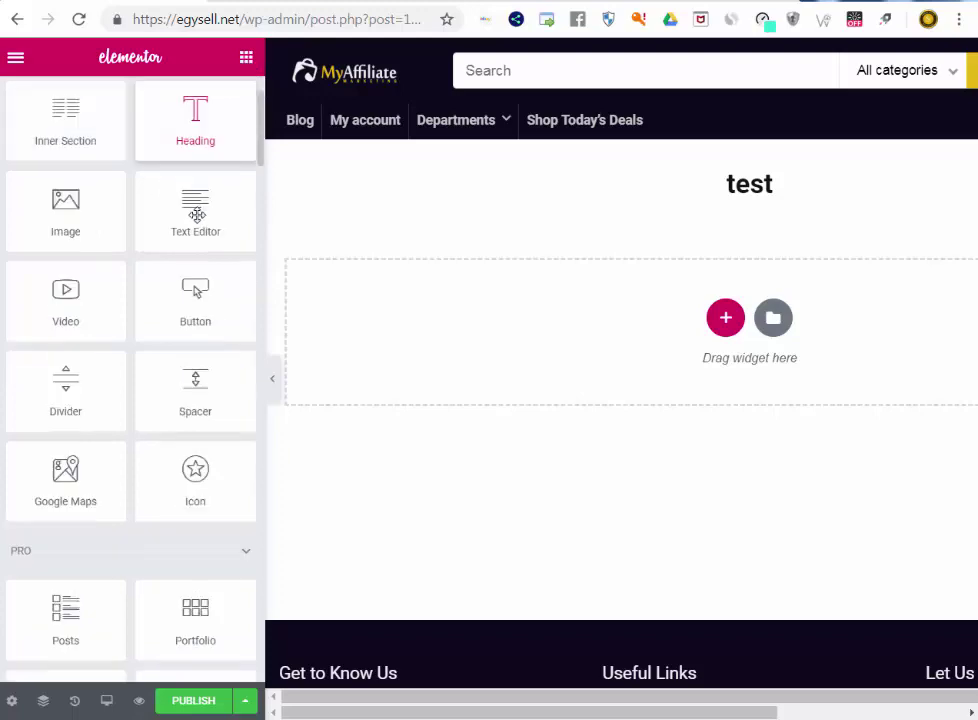
scroll(195, 230, "down", 15)
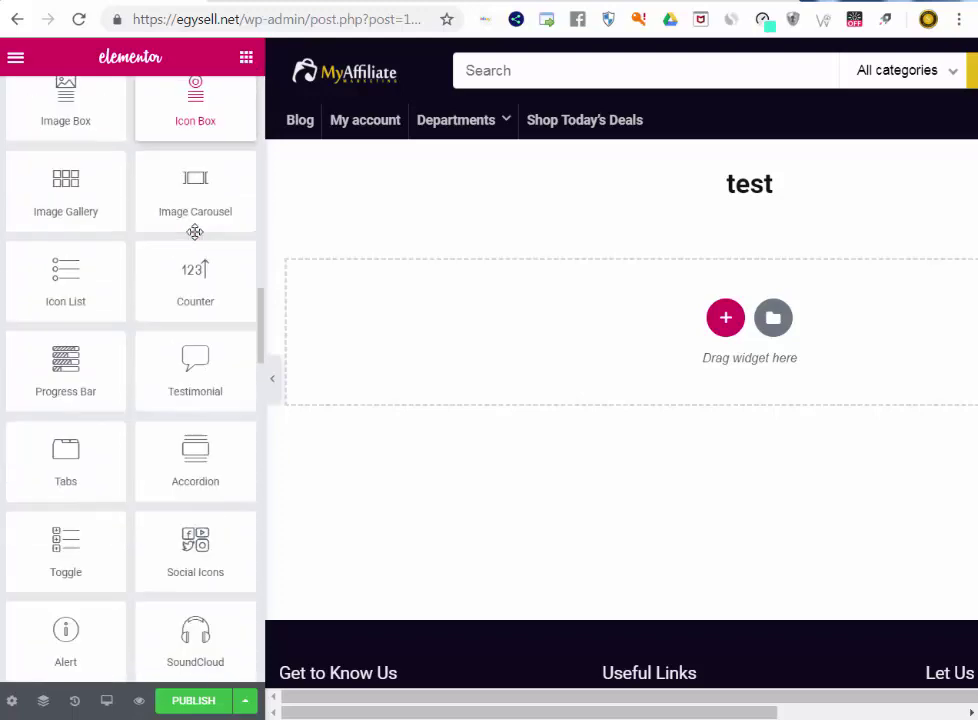
scroll(195, 232, "down", 15)
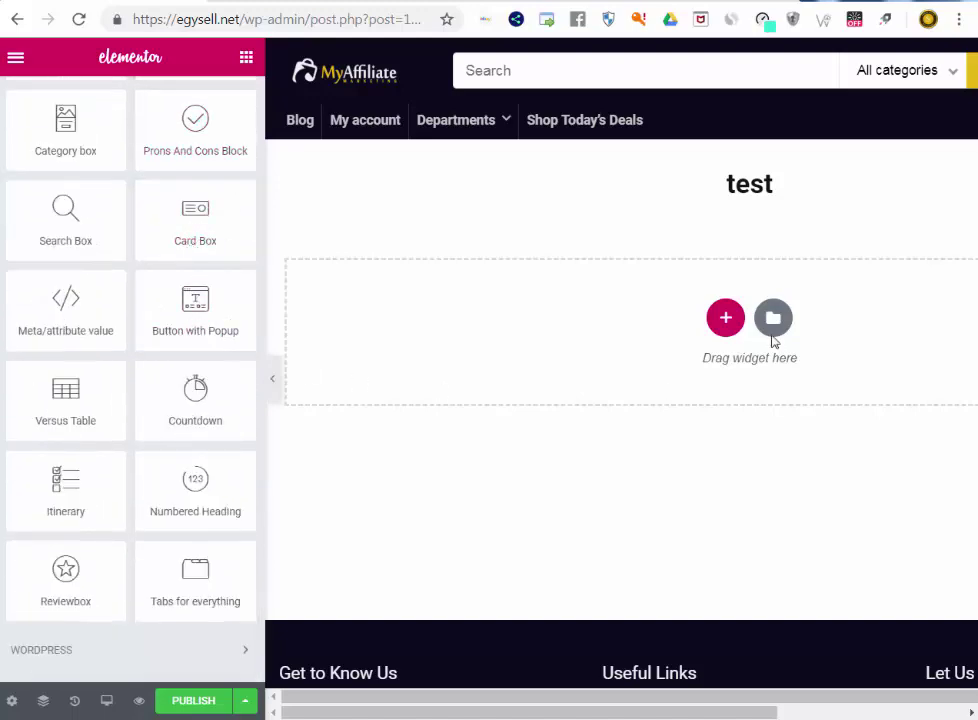
left_click(774, 320)
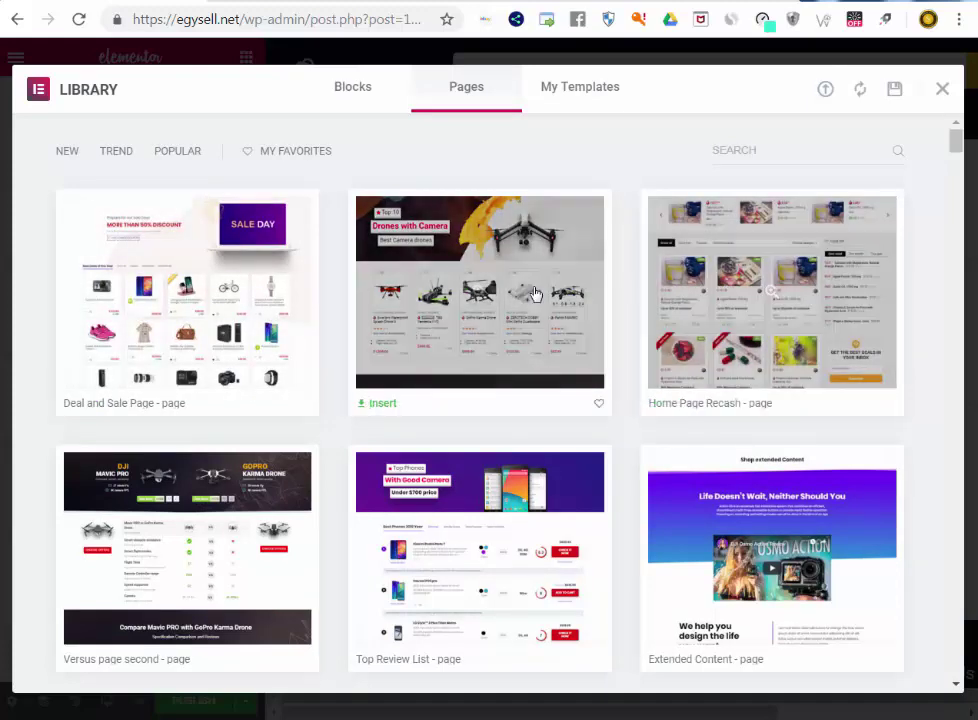
Browse the page templates in the library down to the last one and return to the first ones.
scroll(480, 299, "down", 1)
scroll(256, 274, "up", 1)
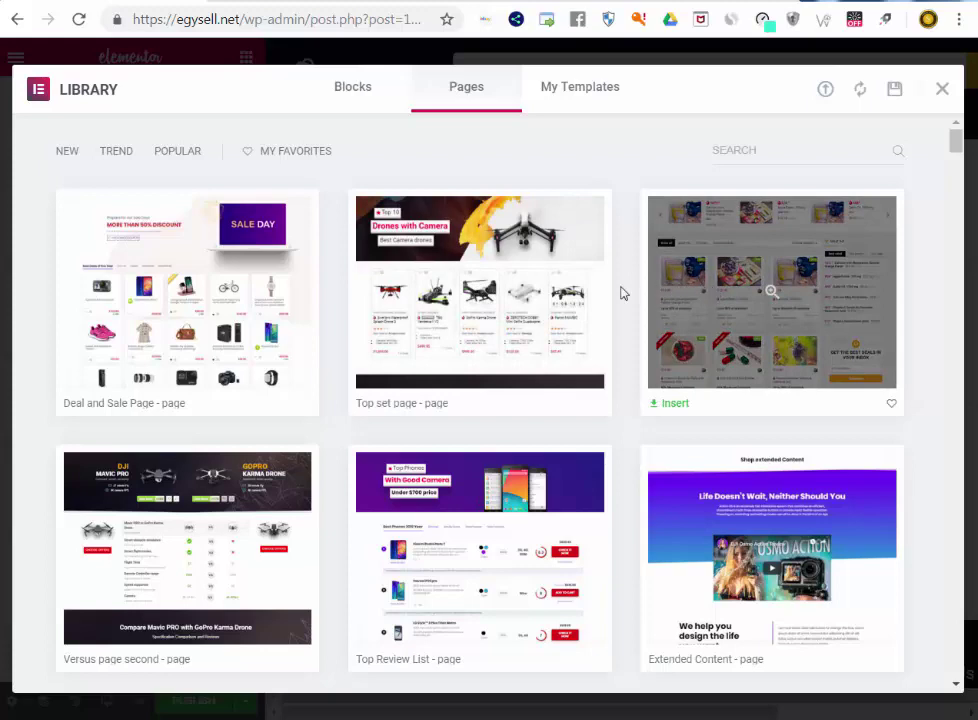
scroll(504, 314, "down", 3)
scroll(504, 314, "down", 2)
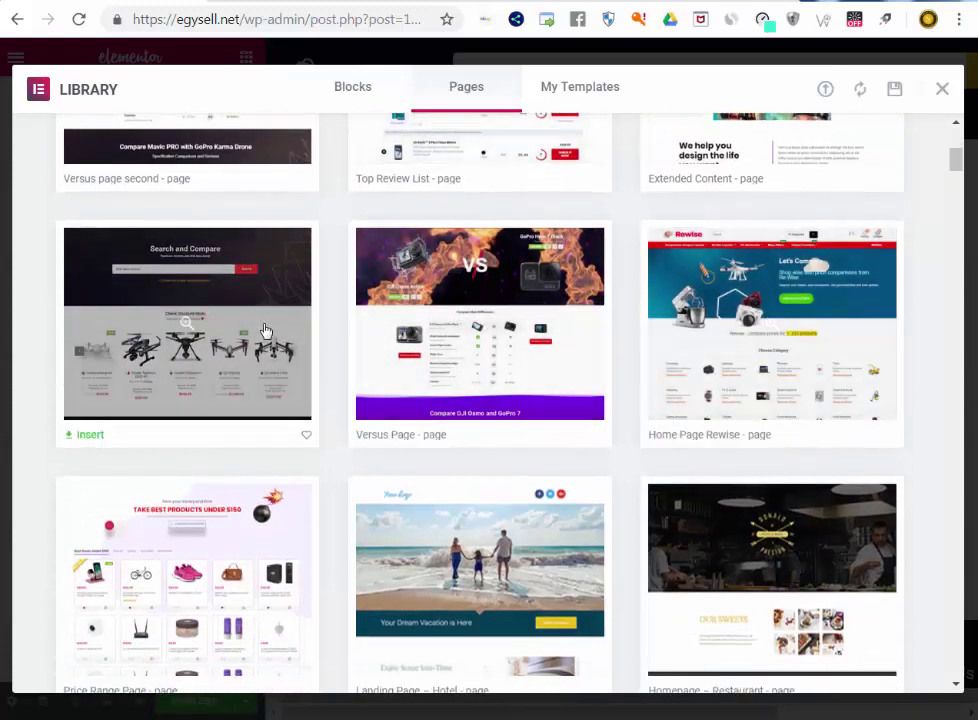
scroll(265, 331, "down", 1)
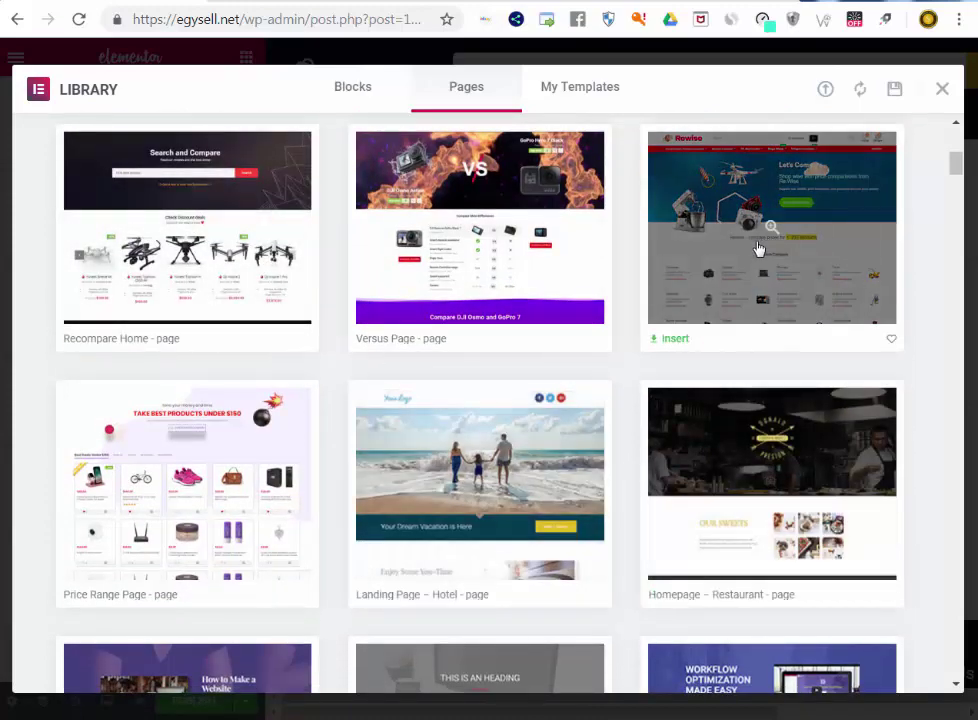
scroll(708, 269, "up", 1)
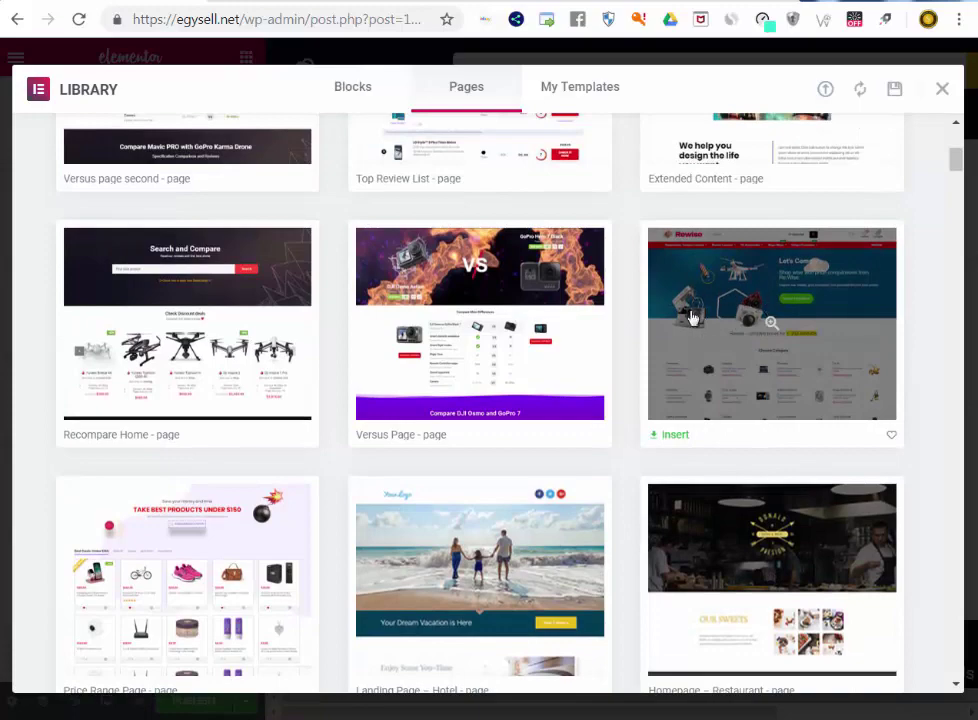
scroll(726, 306, "down", 2)
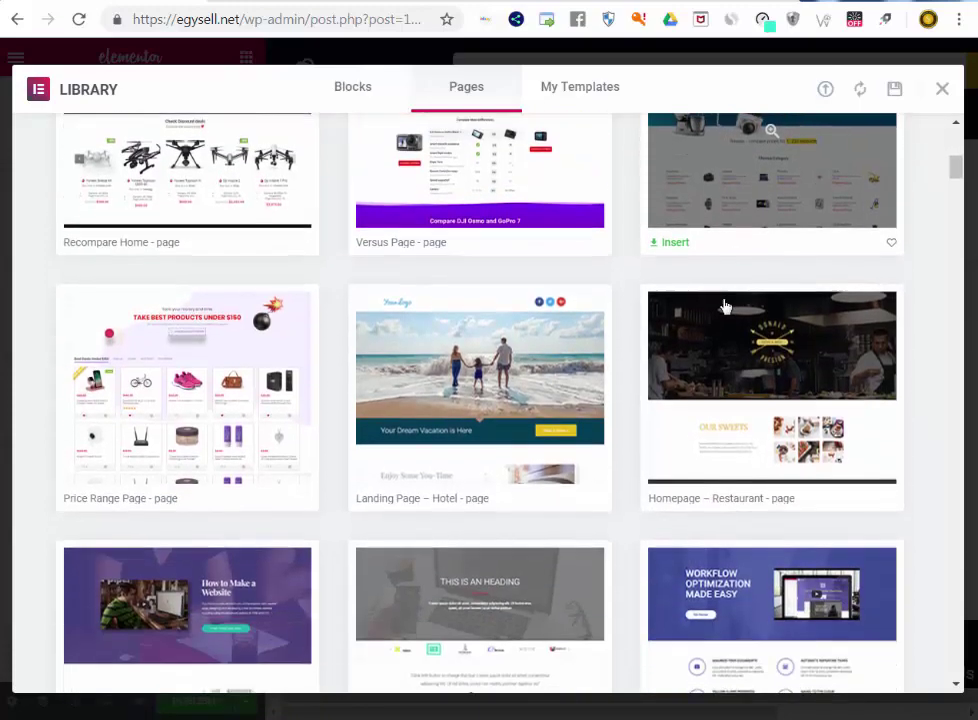
scroll(726, 306, "down", 1)
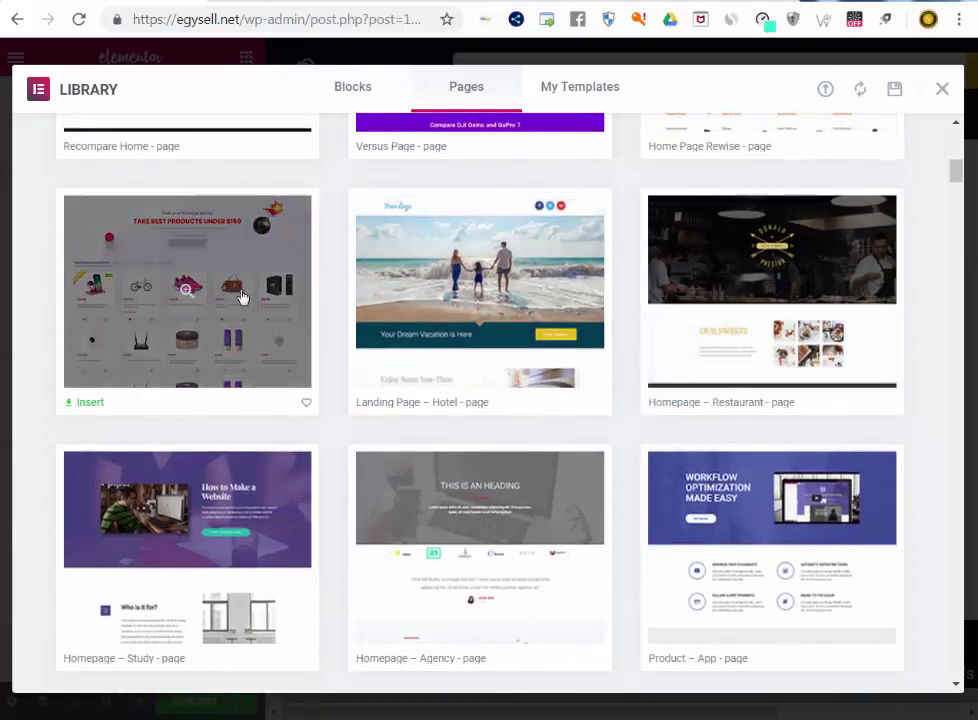
scroll(255, 312, "down", 2)
scroll(436, 349, "down", 4)
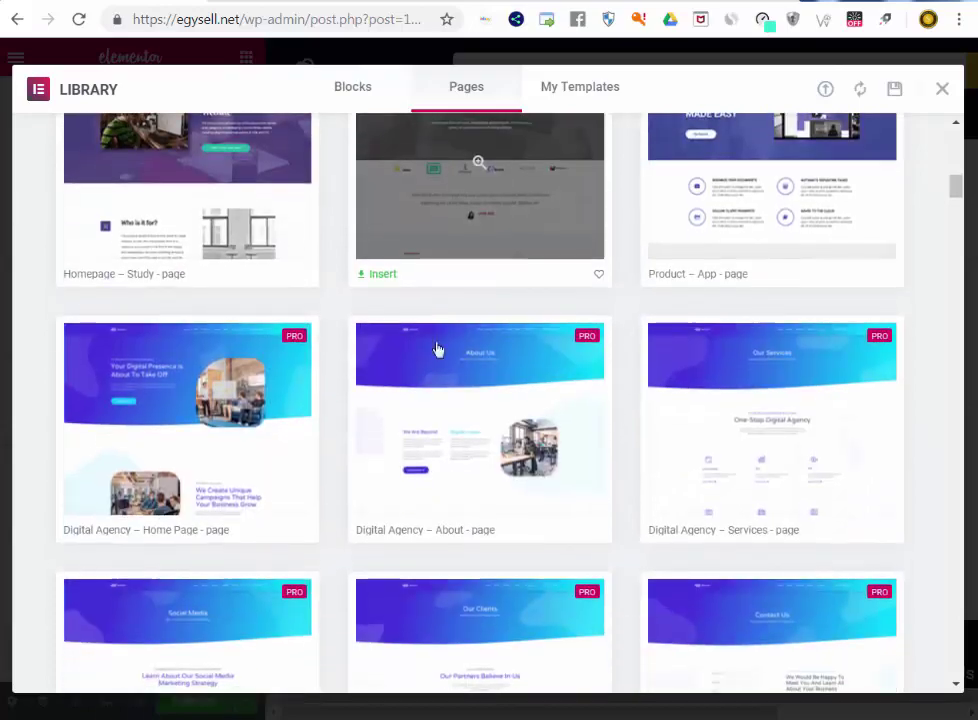
scroll(438, 351, "down", 3)
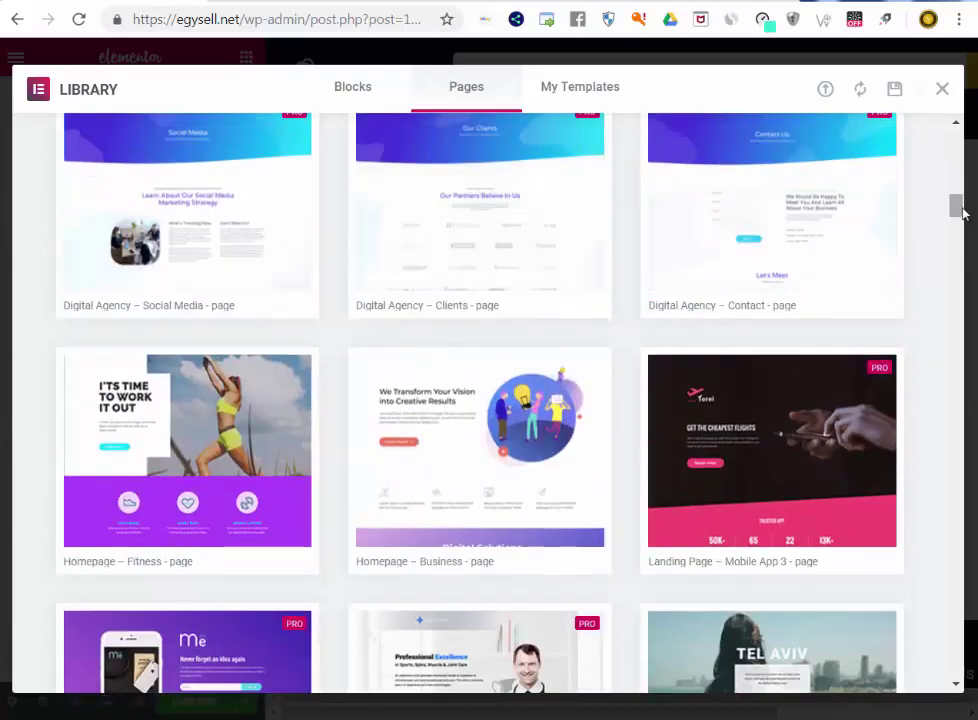
left_click_drag(960, 212, 930, 668)
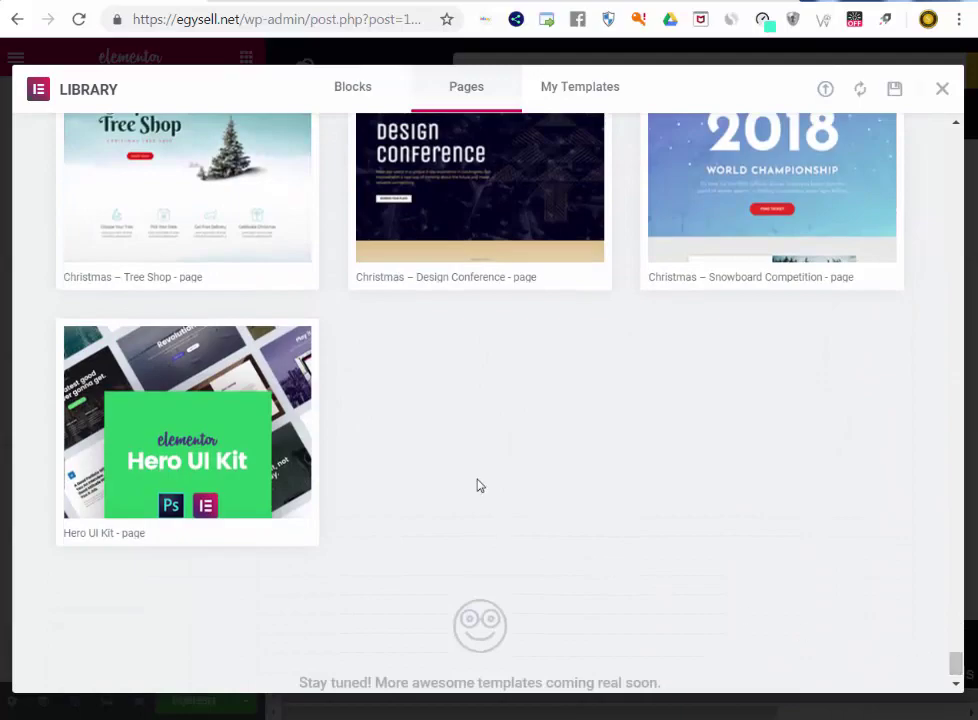
scroll(600, 420, "up", 5)
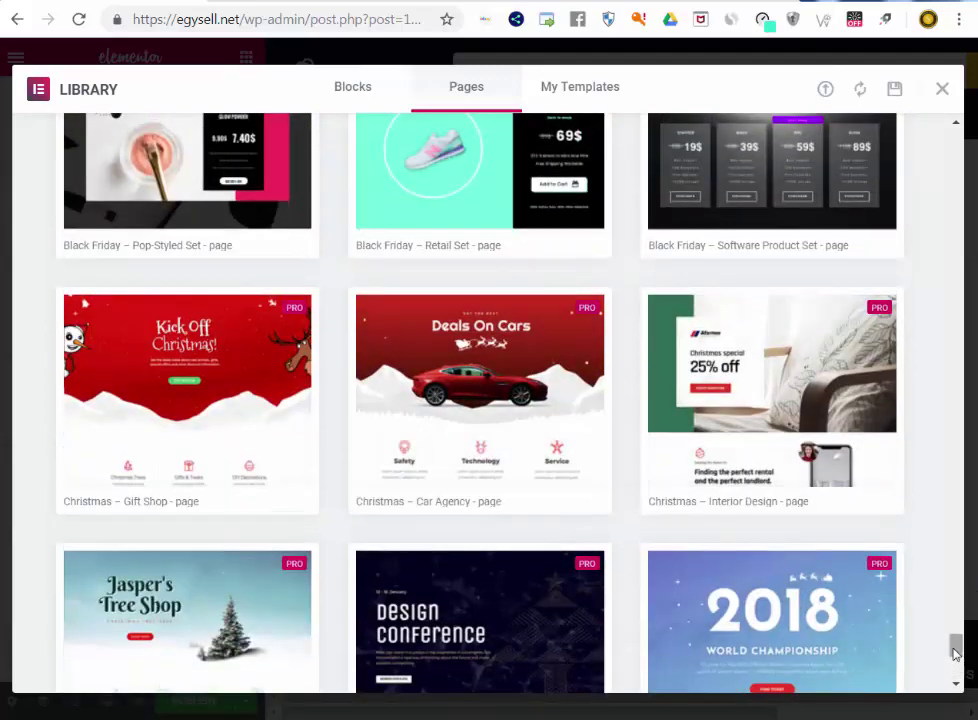
left_click_drag(955, 652, 943, 144)
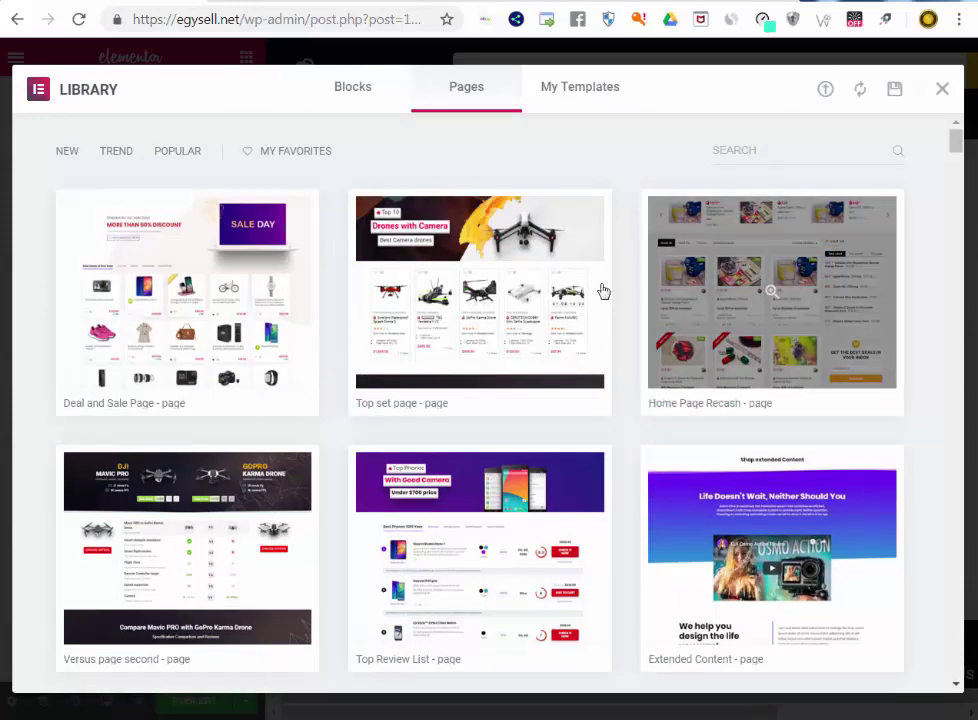
Find the Top Review List page template in the library and open its preview.
scroll(602, 288, "down", 1)
scroll(591, 290, "down", 2)
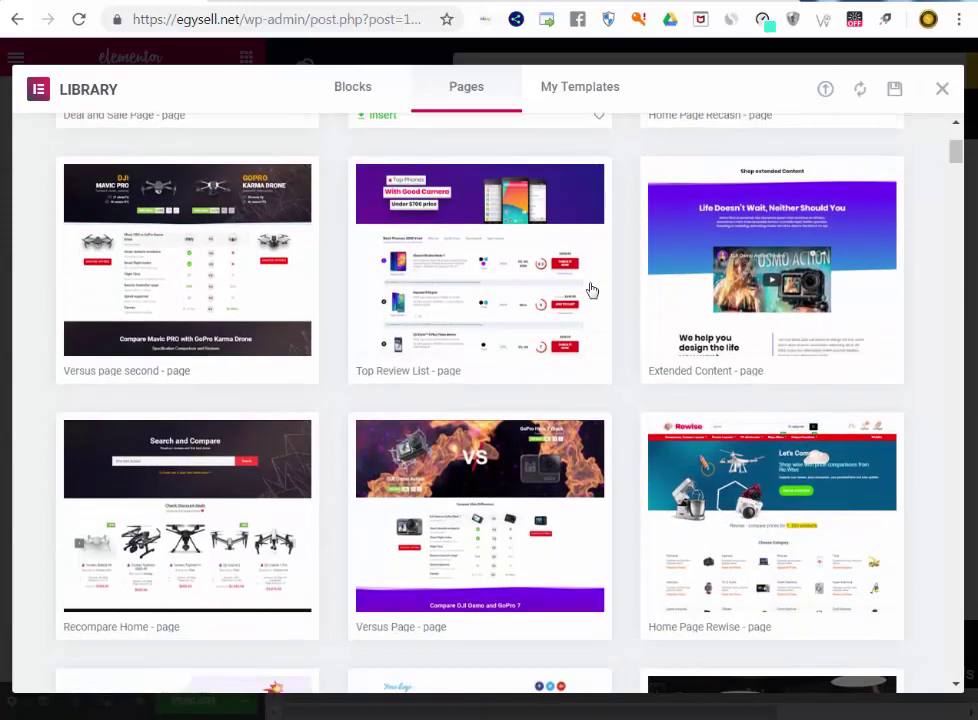
left_click(477, 261)
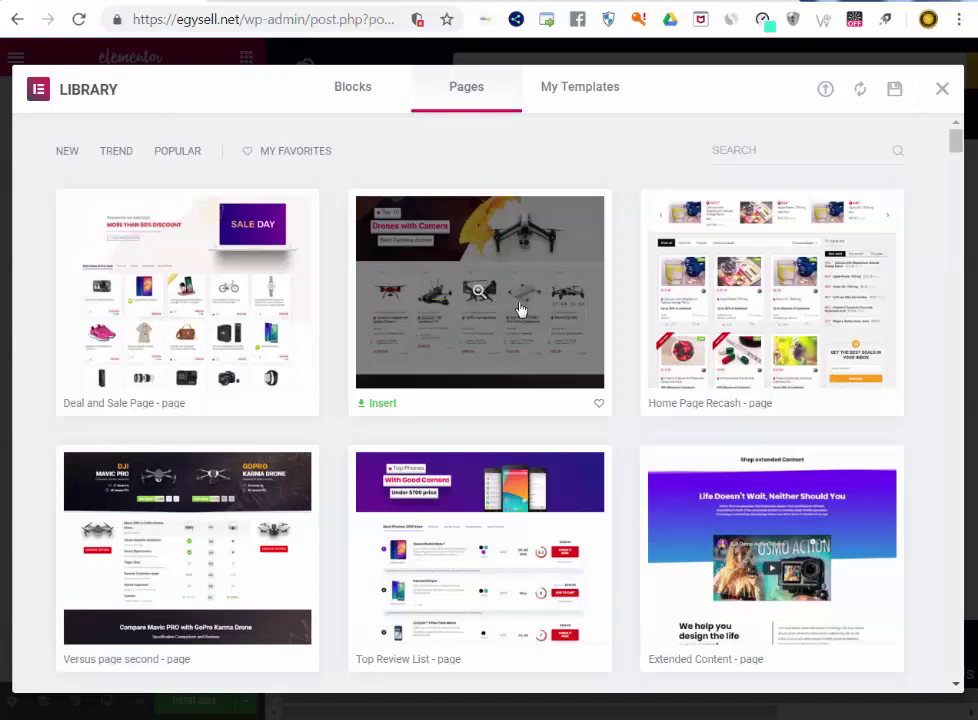
Look over the first page templates again and insert the Top set page template into the test page.
scroll(516, 303, "down", 3)
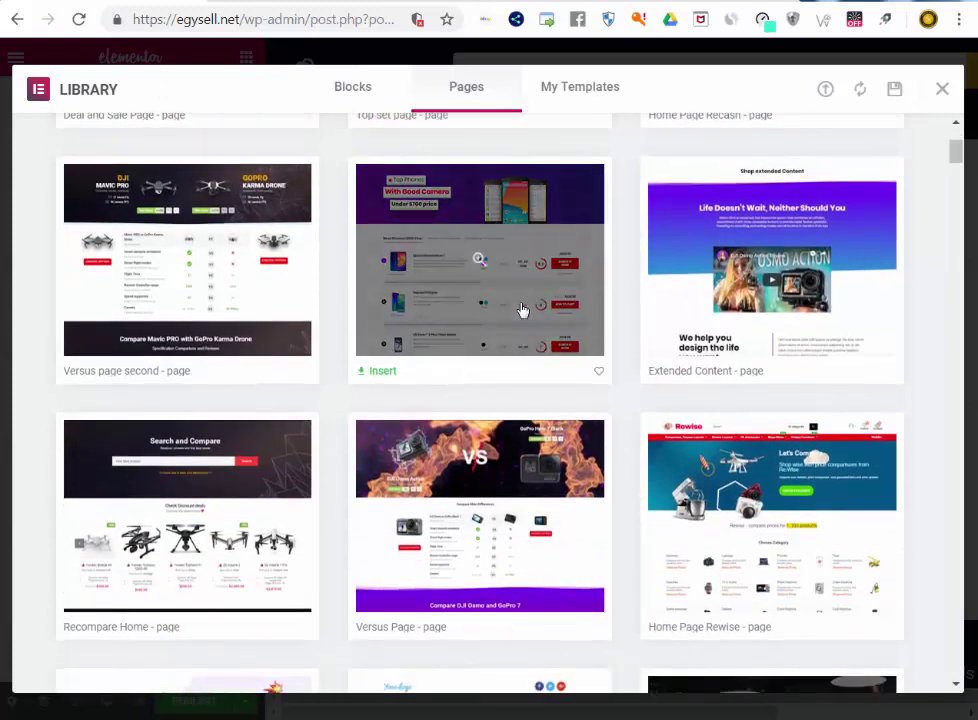
scroll(521, 310, "down", 3)
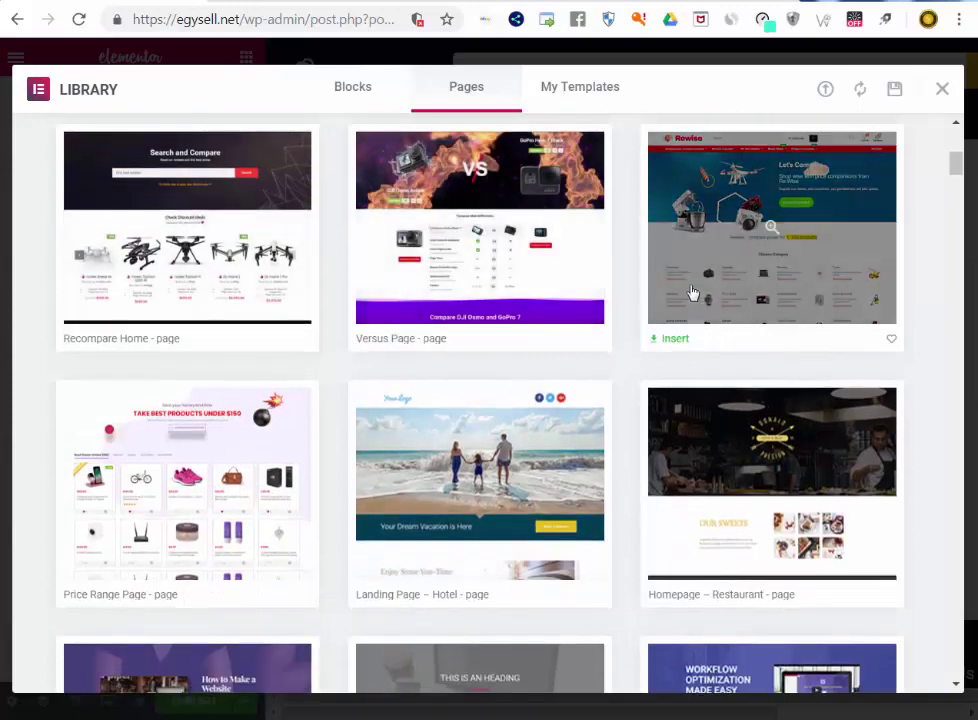
scroll(744, 284, "up", 1)
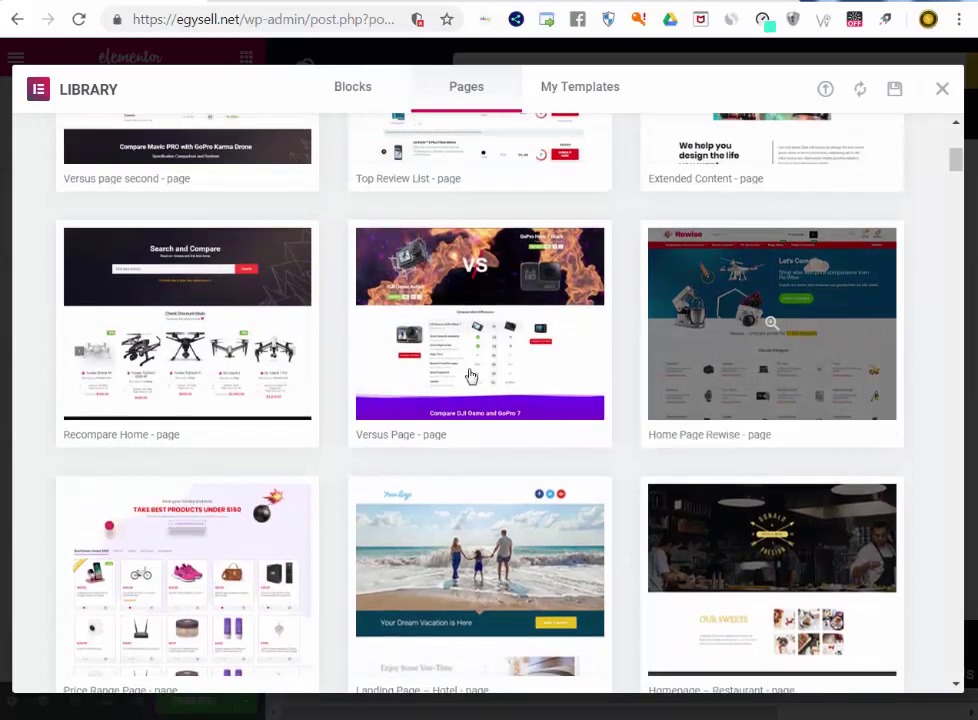
scroll(312, 450, "up", 5)
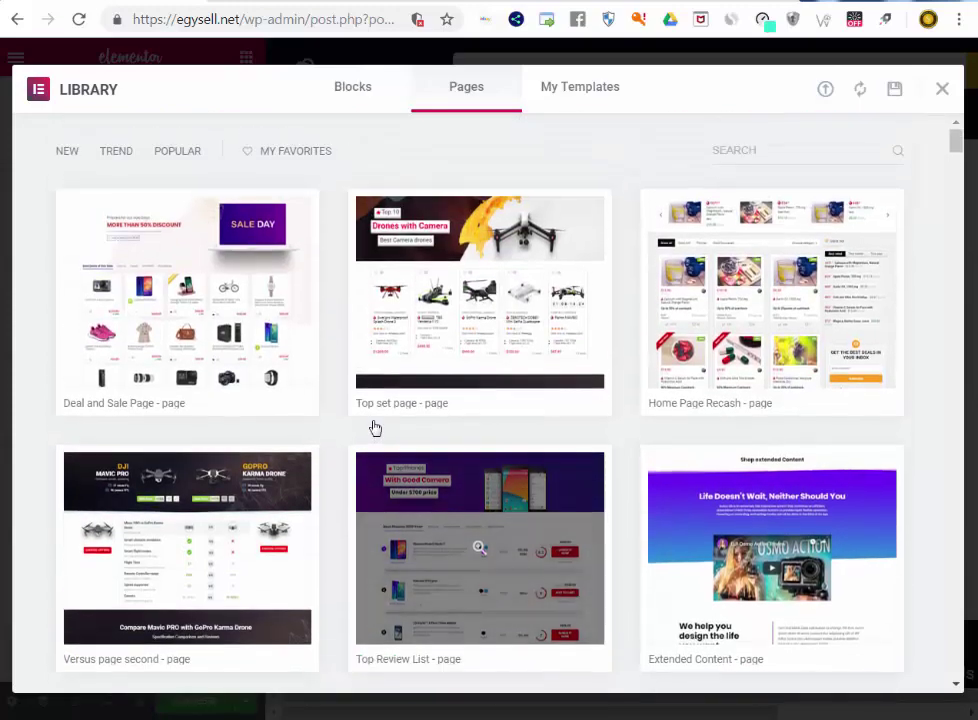
left_click(481, 300)
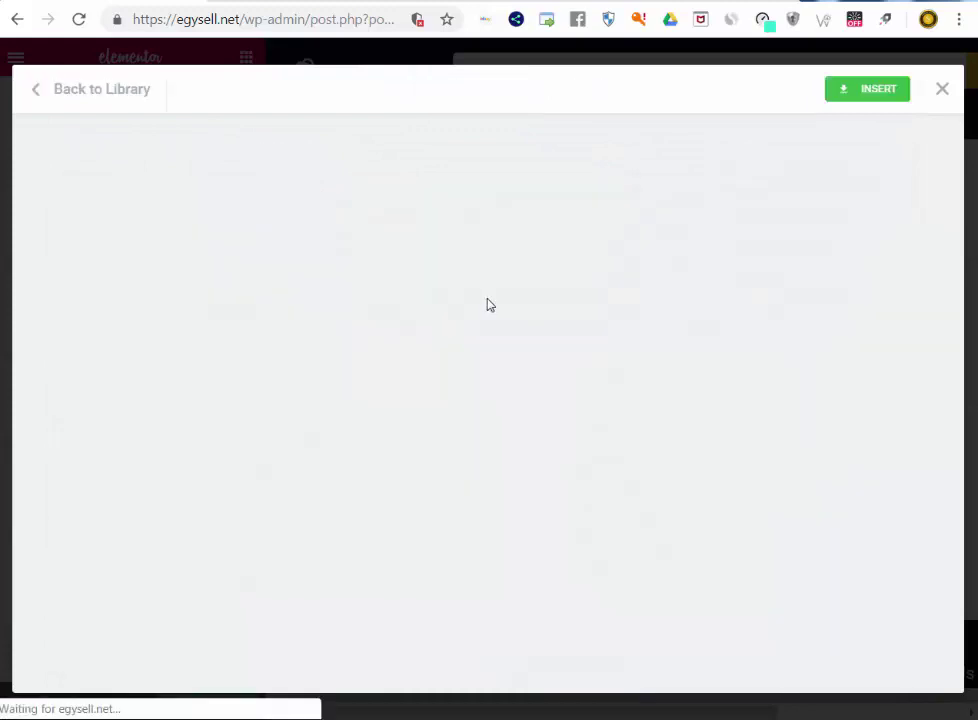
left_click(870, 90)
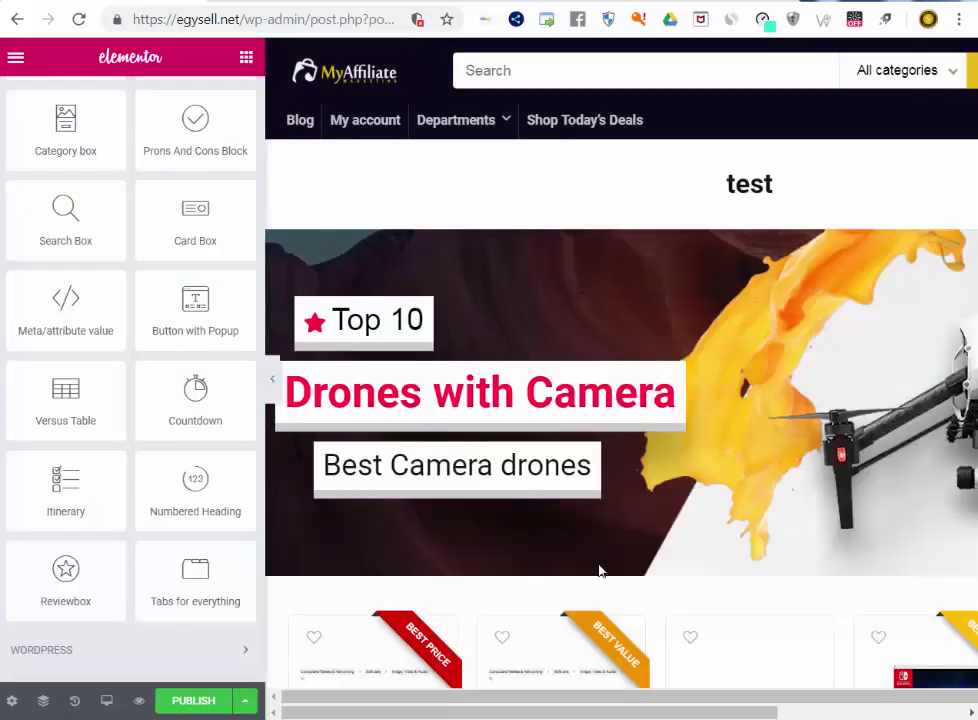
Hide the widget panel and examine the inserted Top set page from the banner down to the footer and back.
left_click(272, 384)
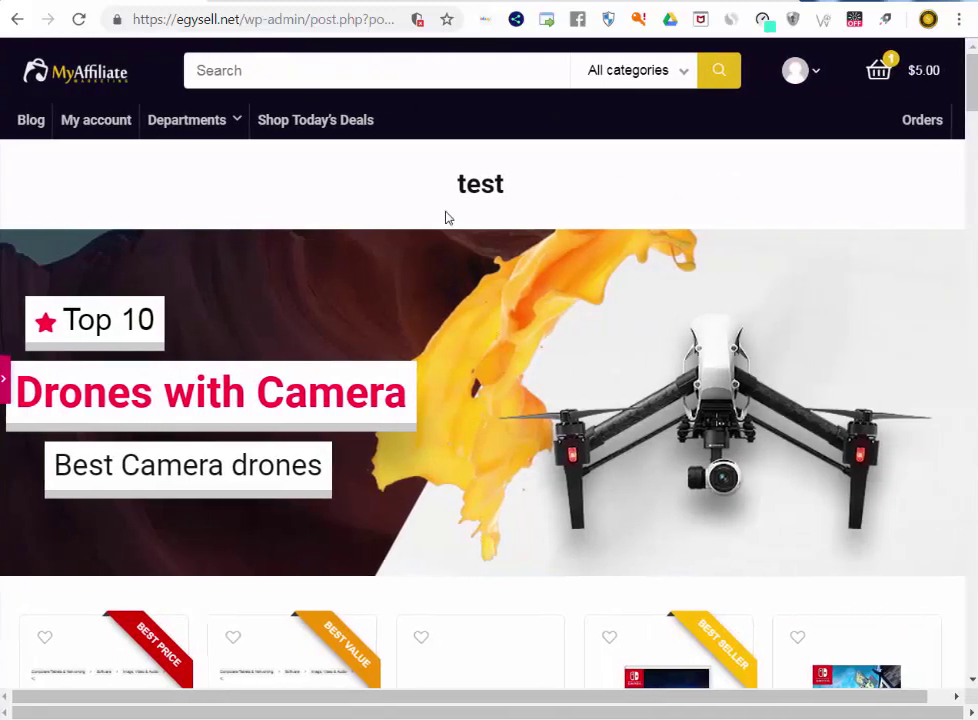
scroll(434, 211, "down", 5)
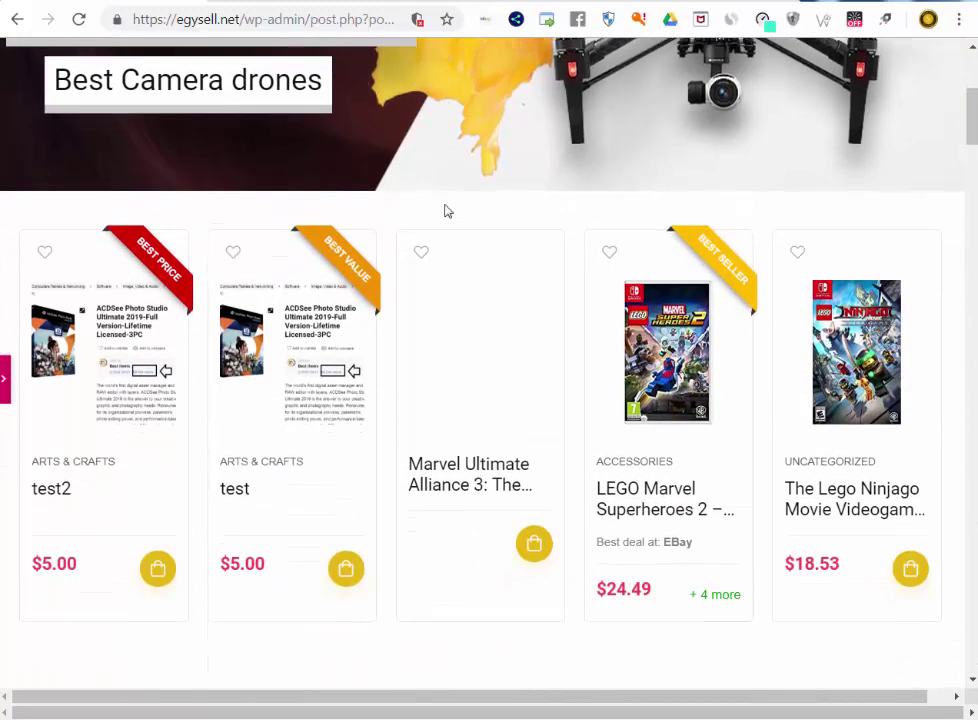
scroll(450, 215, "down", 2)
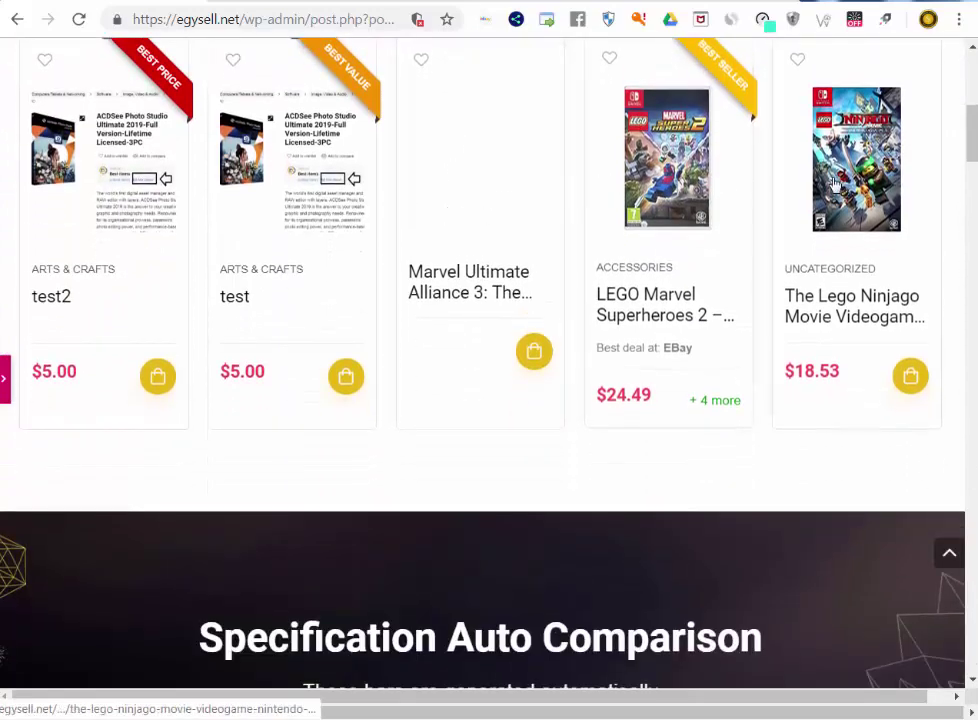
scroll(312, 214, "down", 5)
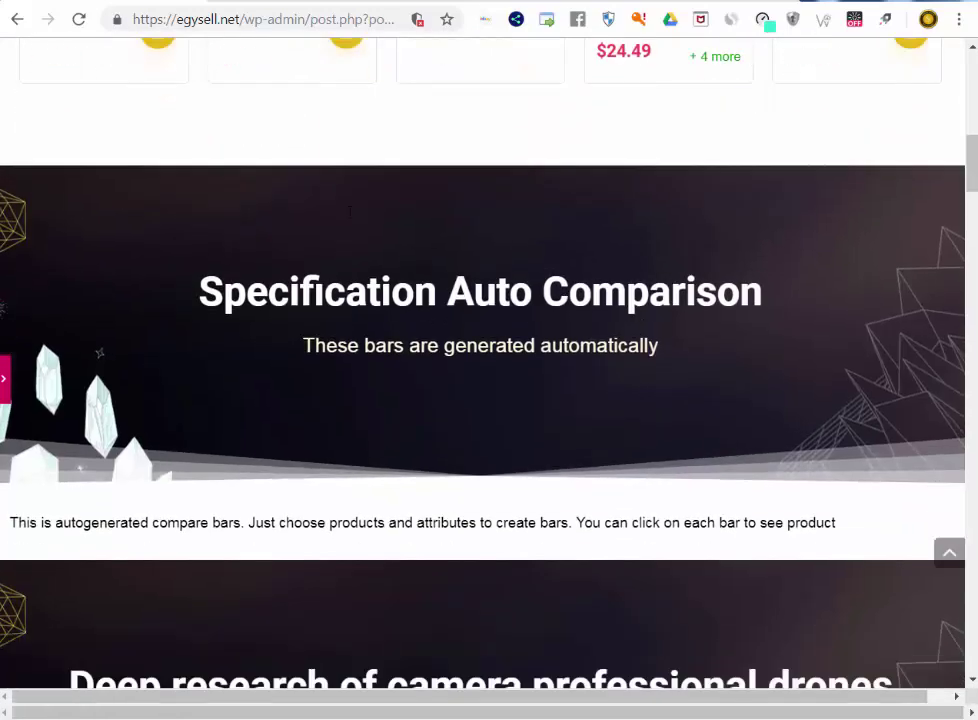
scroll(362, 213, "down", 8)
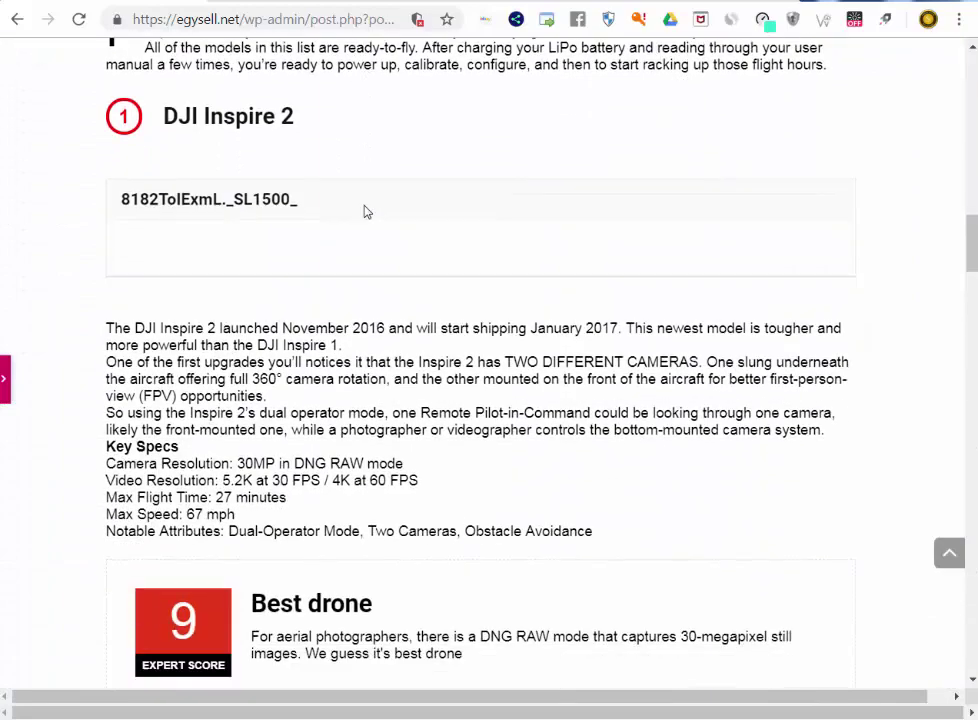
scroll(366, 210, "down", 15)
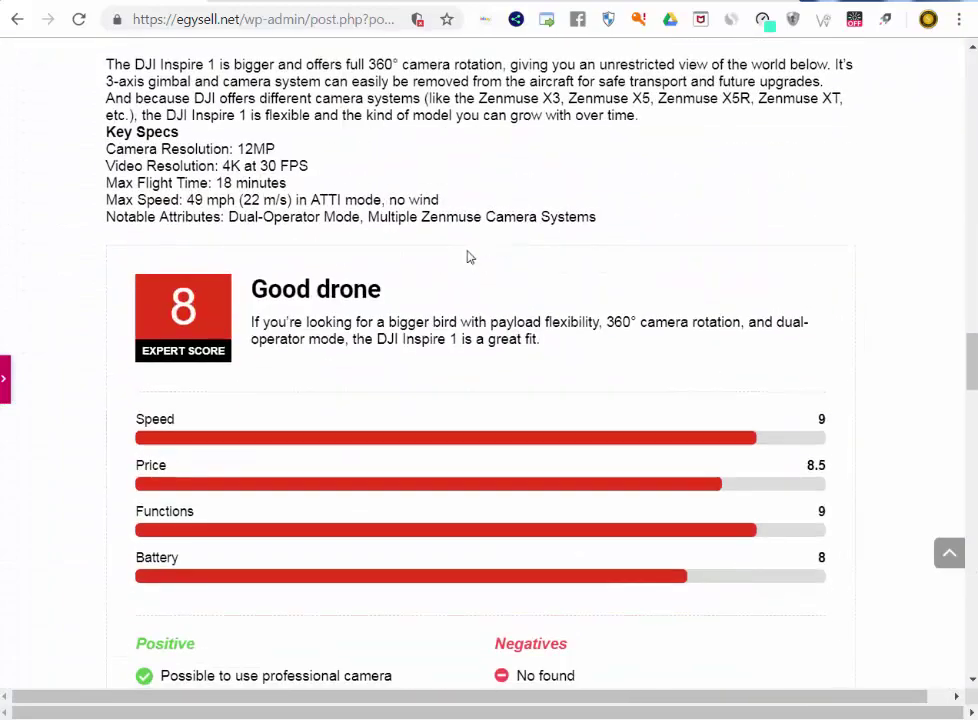
scroll(480, 270, "down", 20)
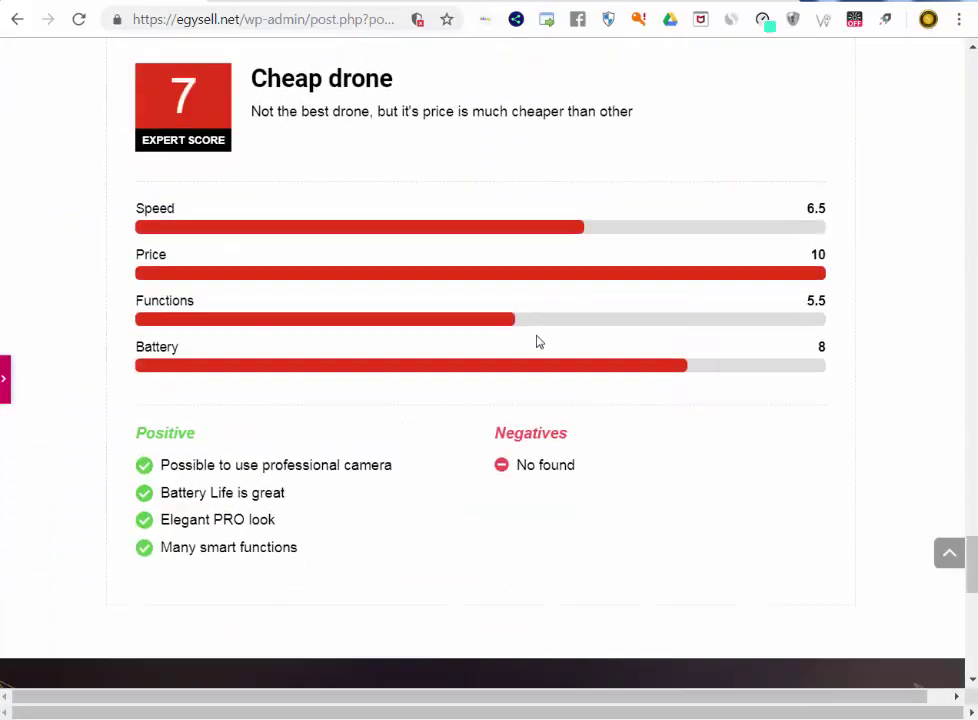
scroll(556, 350, "down", 3)
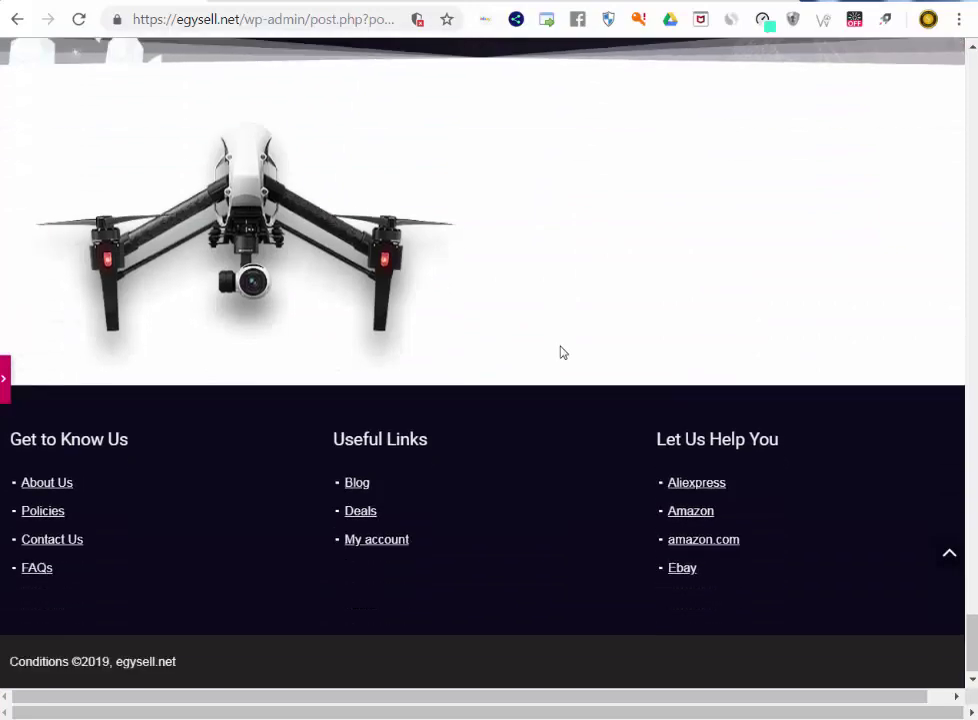
left_click(950, 556)
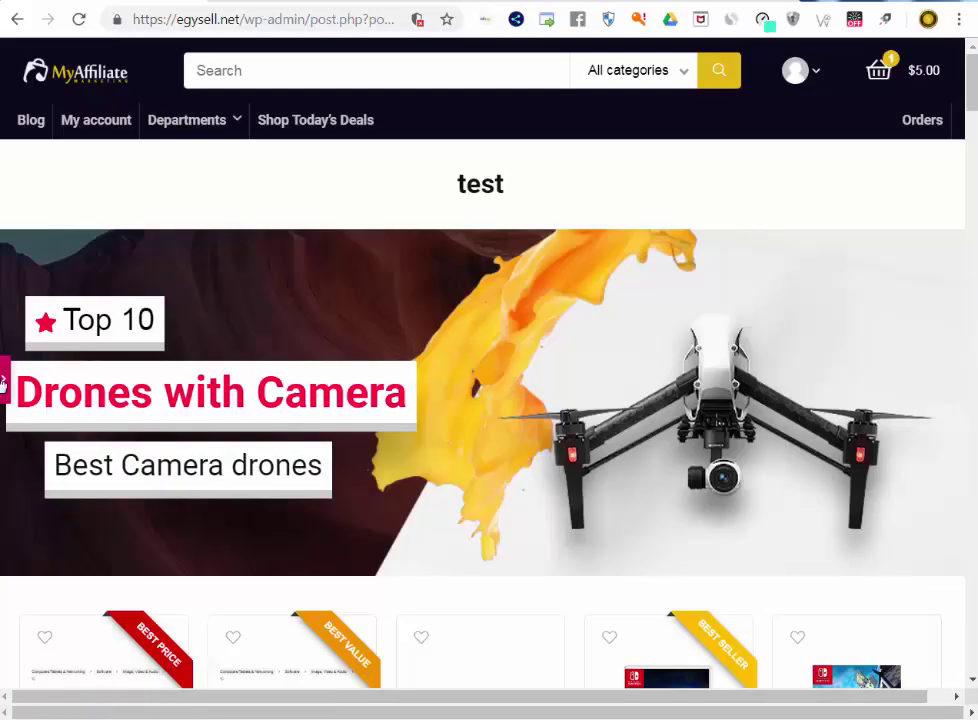
Bring back the widget panel and delete the Drones with Camera banner section from the page.
left_click(3, 381)
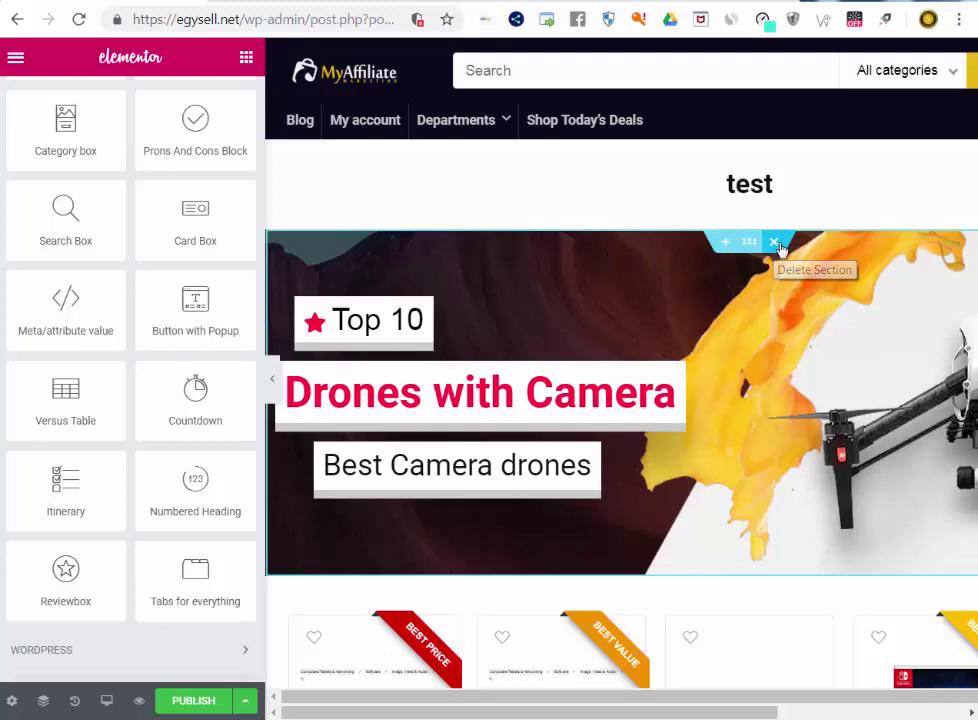
left_click(774, 245)
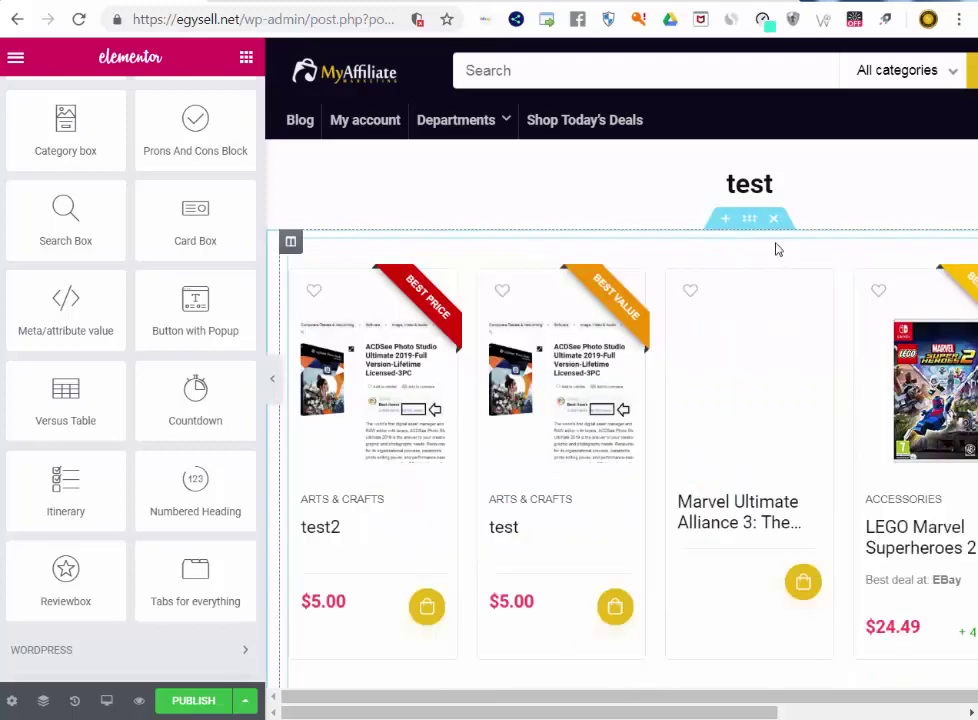
Try an empty one-column section above the product cards, look through the widgets for it, and delete the section.
left_click(726, 221)
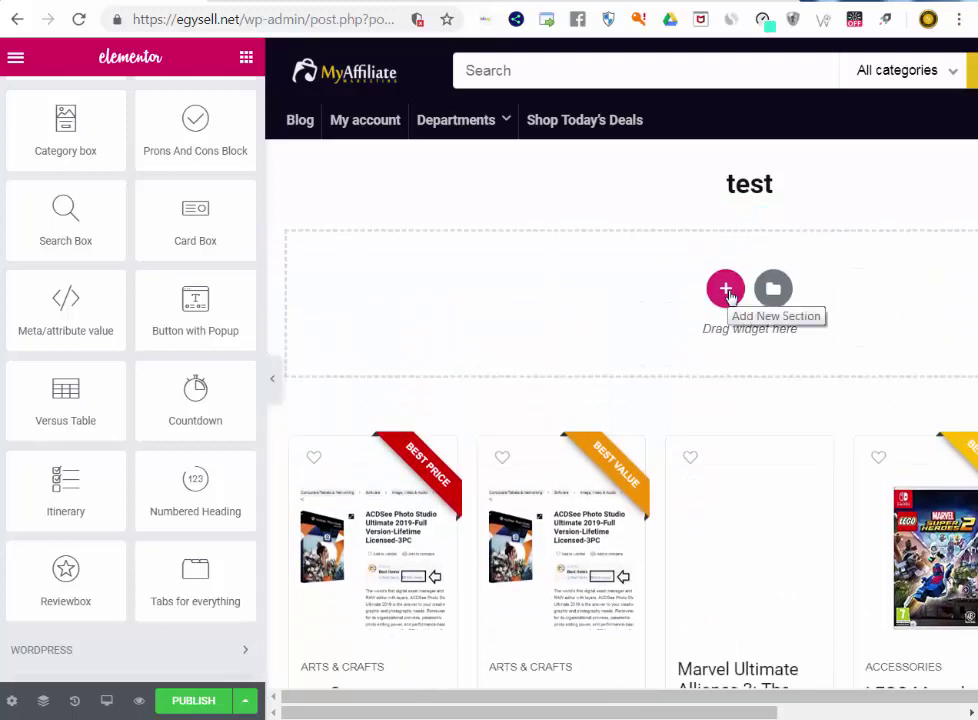
left_click(726, 289)
left_click(518, 343)
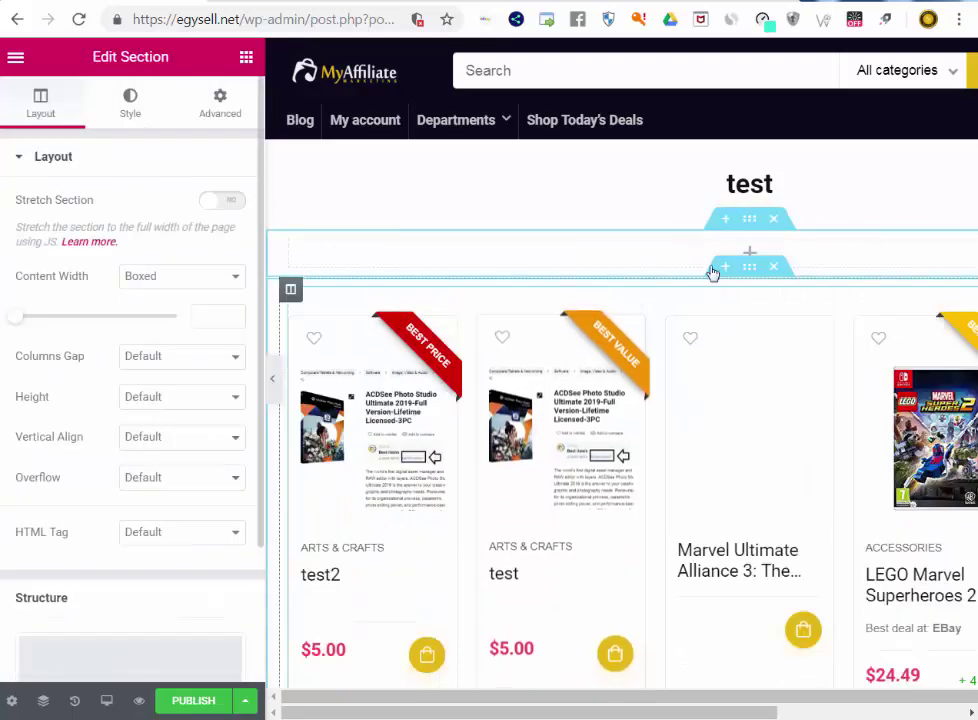
left_click(246, 57)
scroll(190, 300, "down", 6)
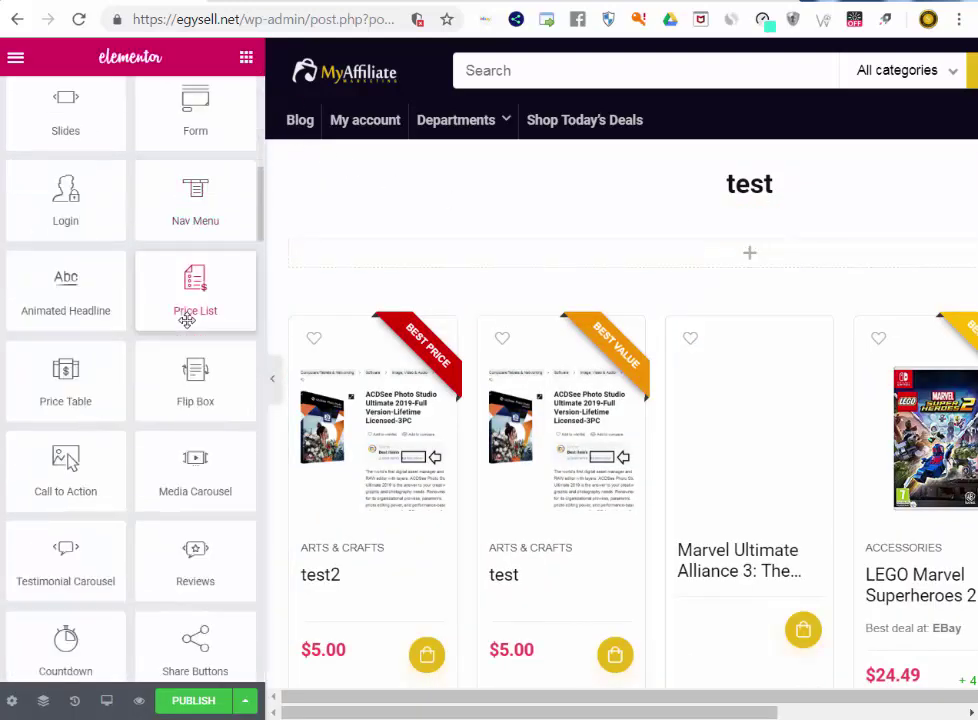
scroll(187, 320, "down", 3)
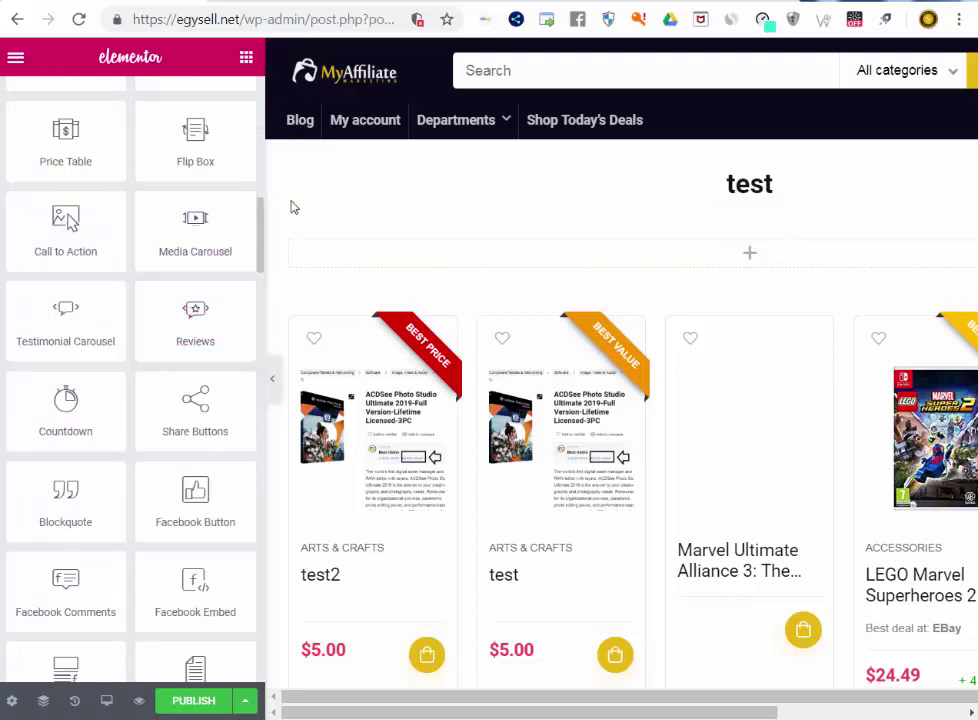
mouse_move(594, 236)
left_click(771, 225)
Open the template library above the product cards and look over the first block templates.
mouse_move(749, 218)
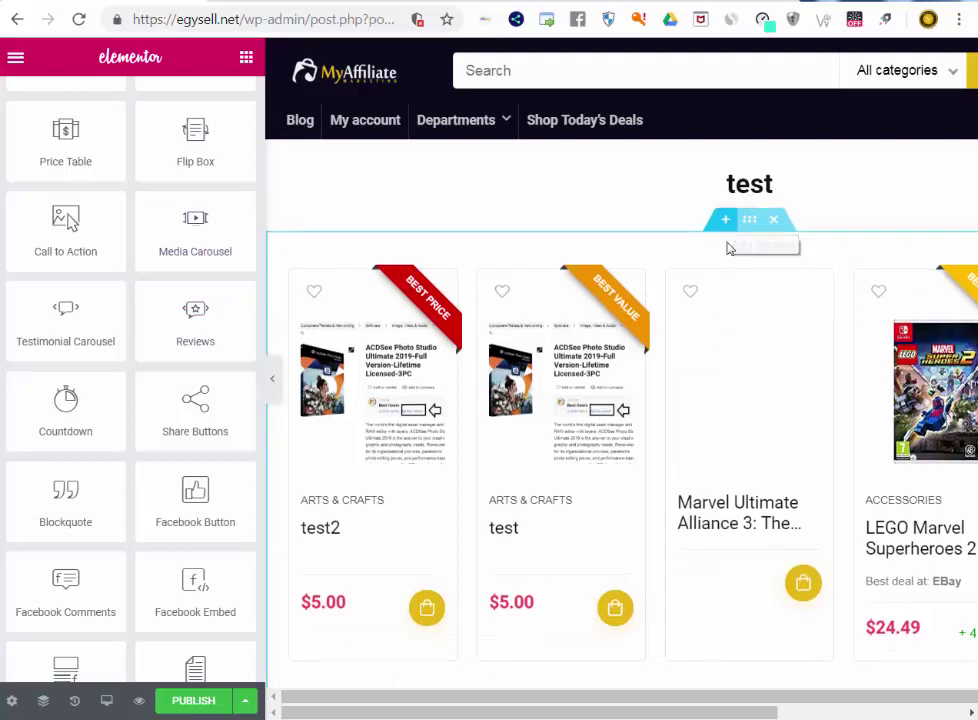
left_click(728, 222)
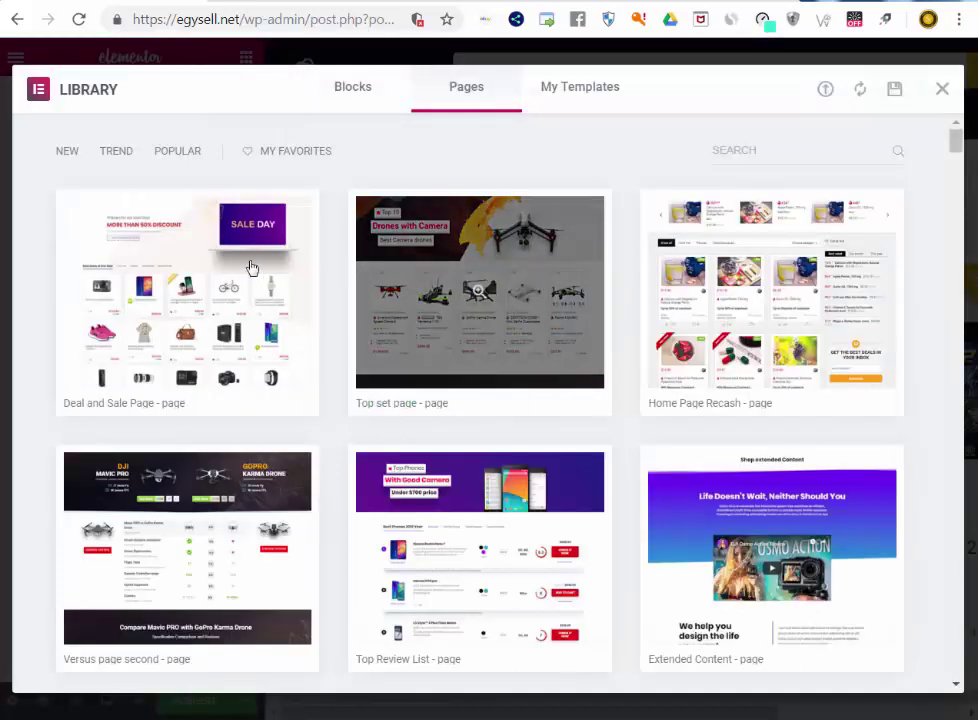
left_click(353, 92)
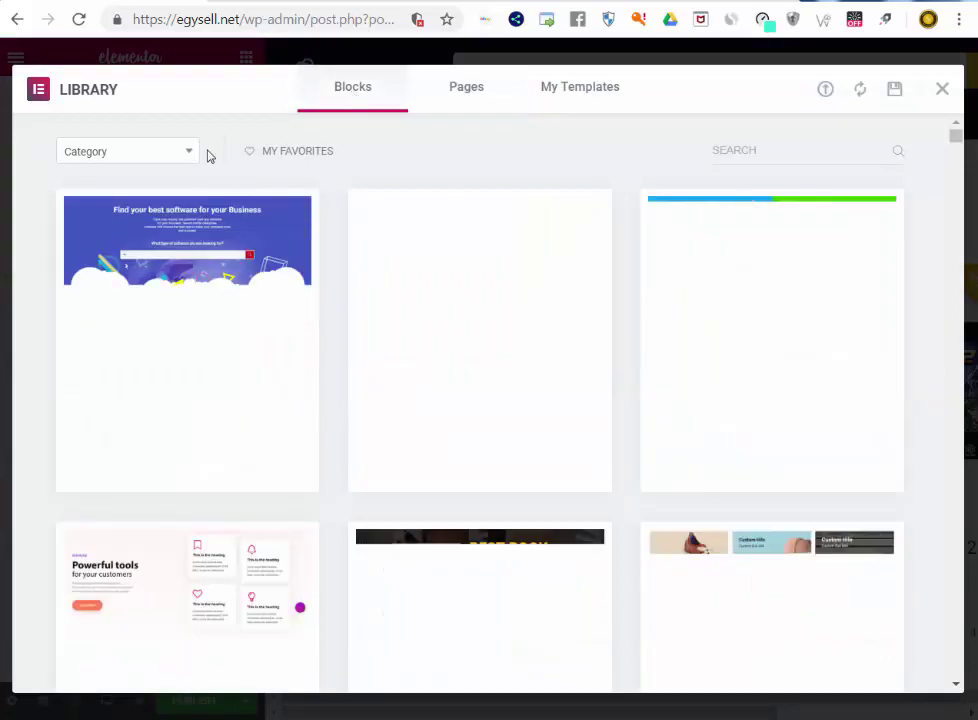
scroll(401, 238, "down", 3)
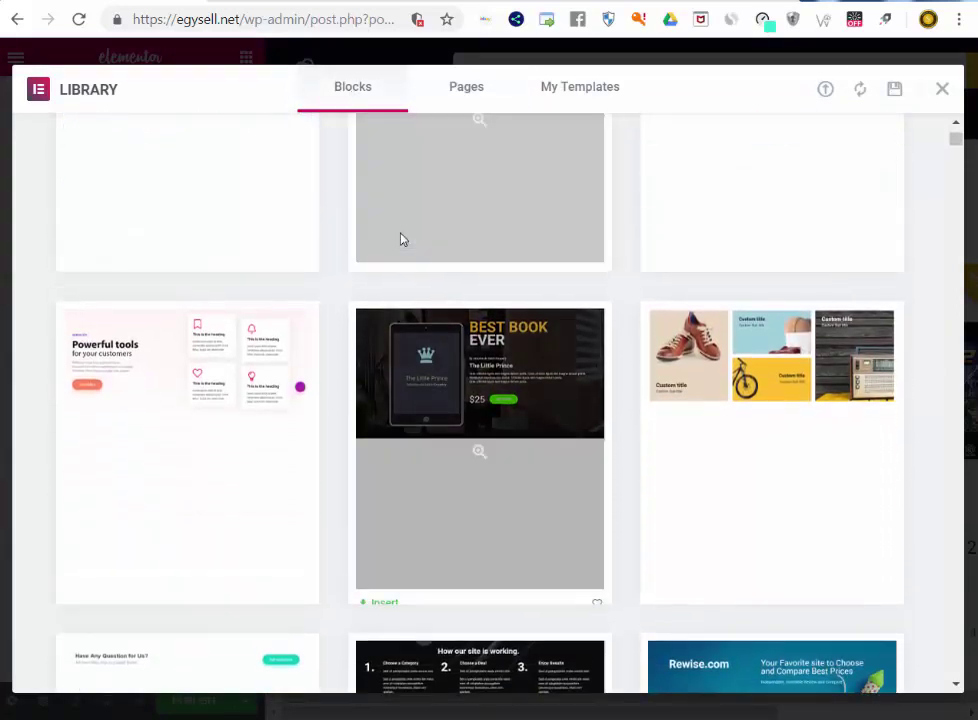
scroll(399, 238, "up", 3)
Filter the block templates by the Single Product category and look over the matching designs.
left_click(187, 153)
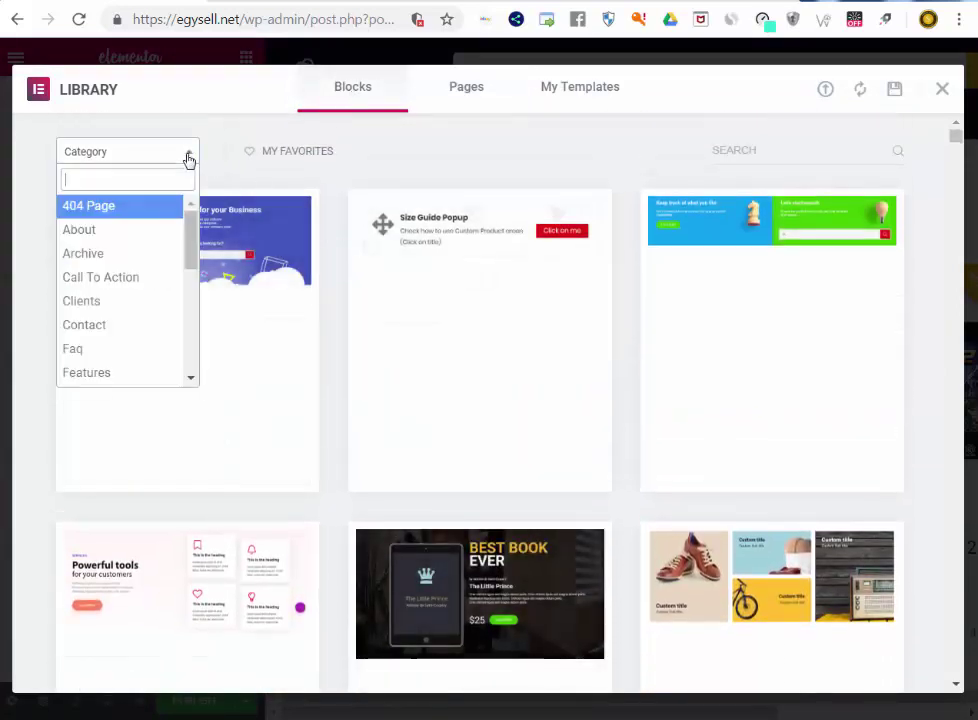
left_click_drag(193, 236, 193, 314)
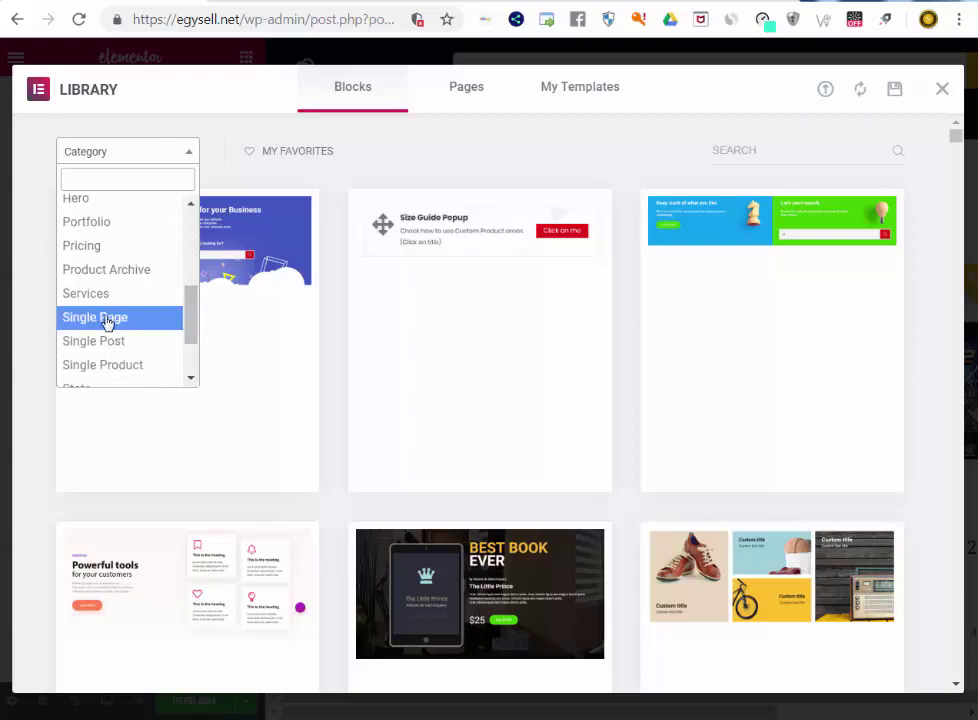
left_click(129, 366)
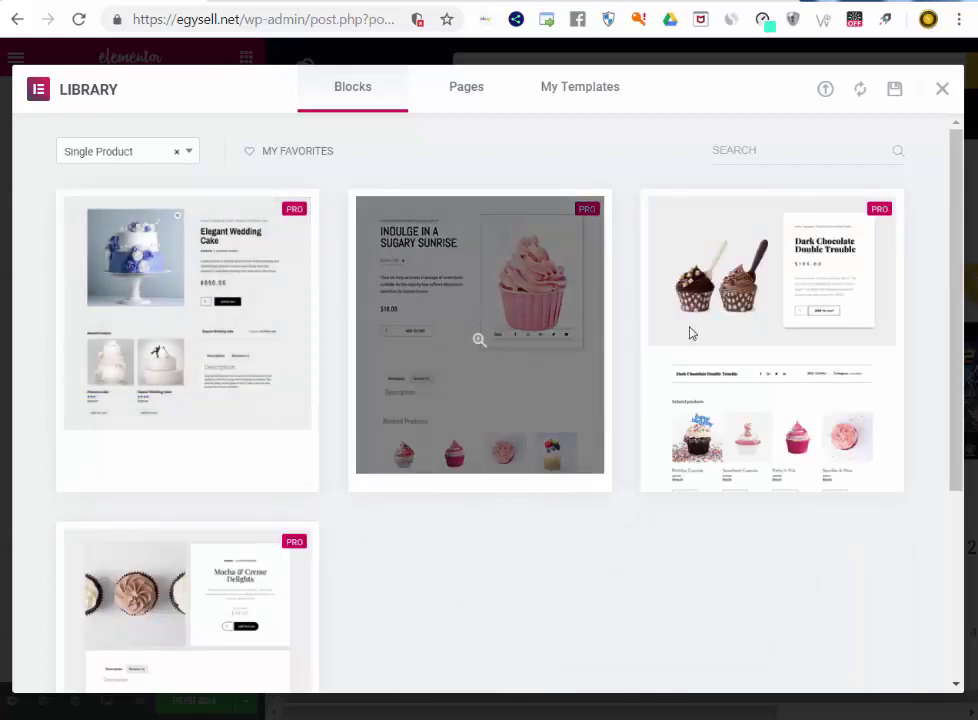
scroll(520, 313, "down", 3)
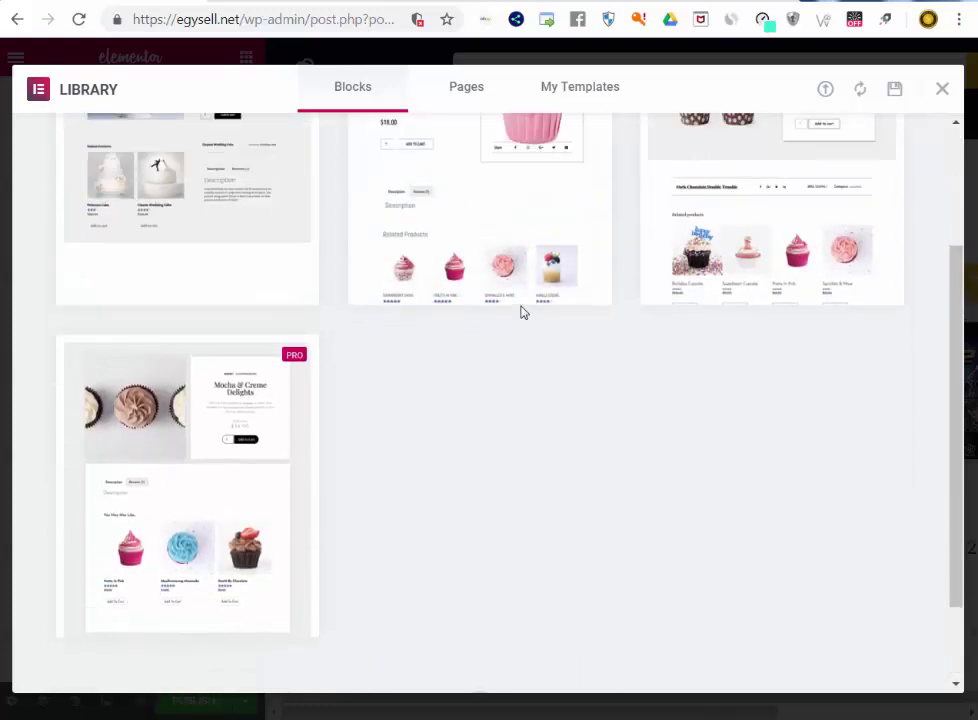
Preview the Indulge in a Sugary Sunrise product template down to its related products and return to the library.
scroll(520, 313, "up", 3)
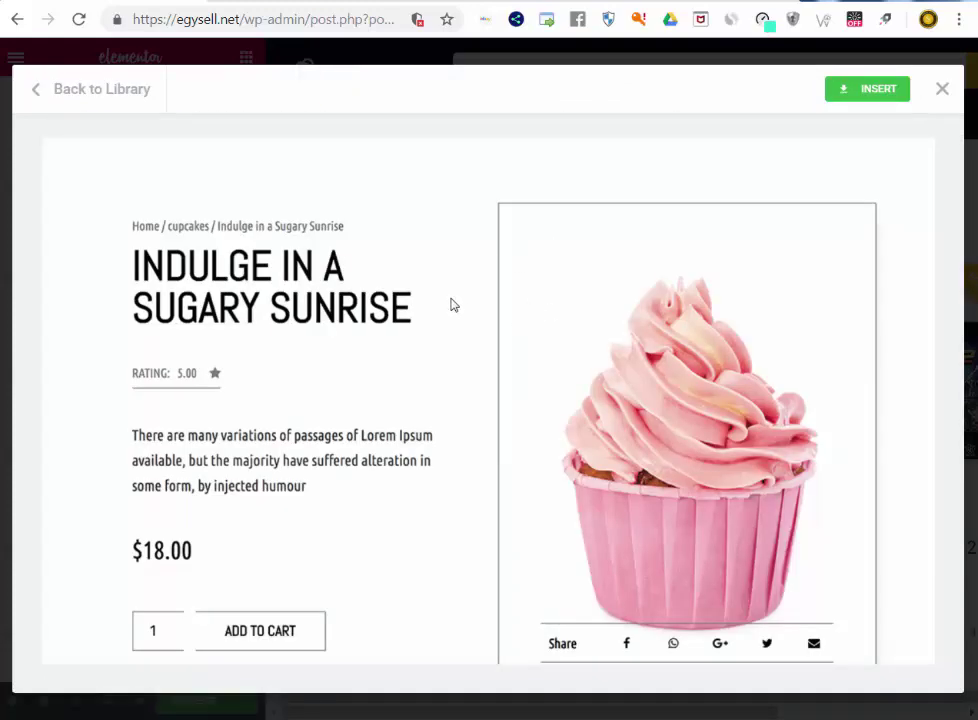
scroll(451, 304, "down", 6)
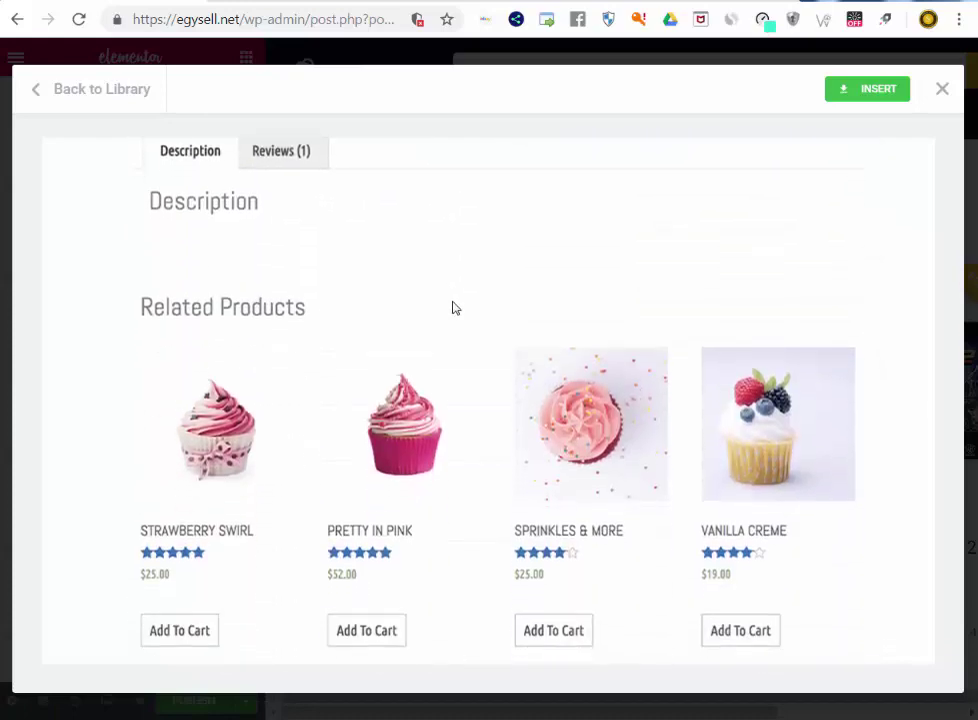
scroll(452, 308, "down", 1)
scroll(454, 302, "up", 4)
left_click(135, 97)
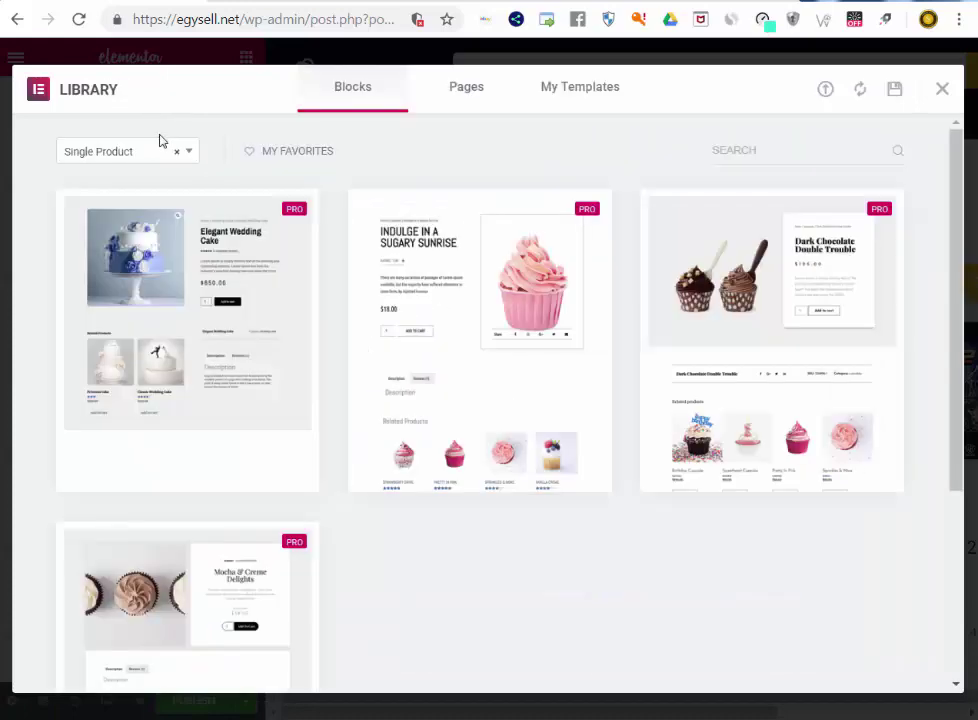
Look over the page templates and the saved templates, and close the library without inserting anything.
left_click(470, 98)
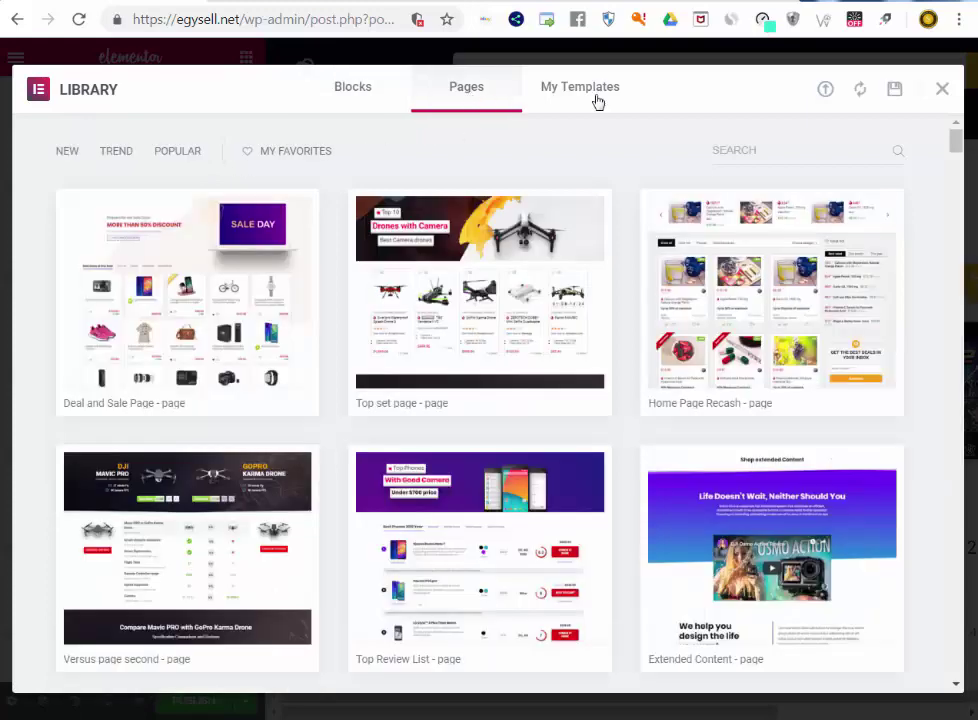
left_click(595, 100)
left_click(478, 97)
scroll(432, 222, "down", 5)
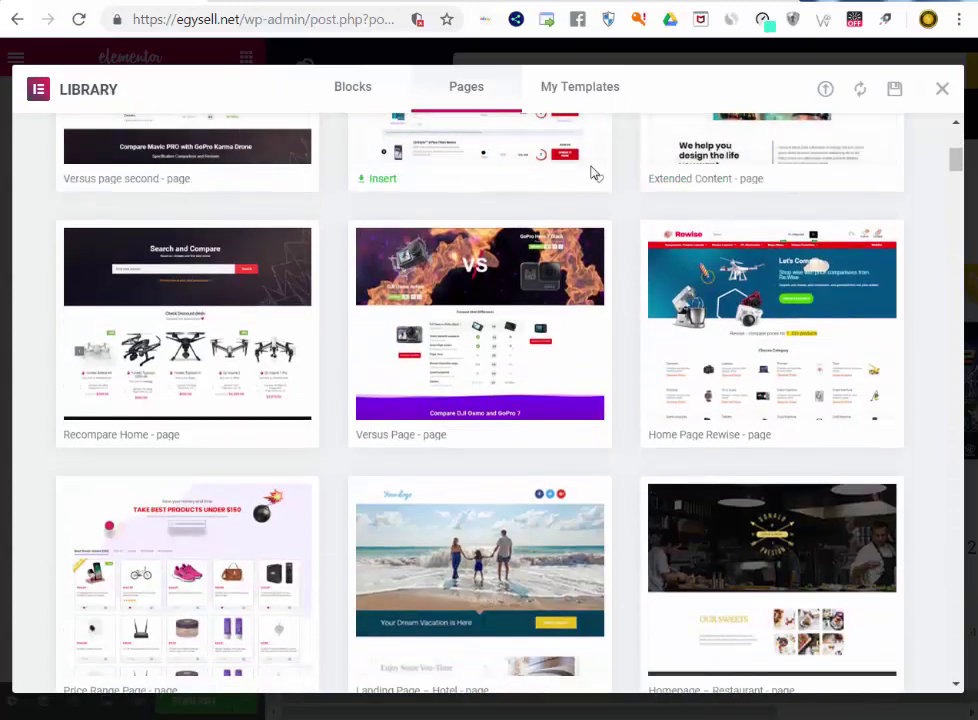
left_click(942, 90)
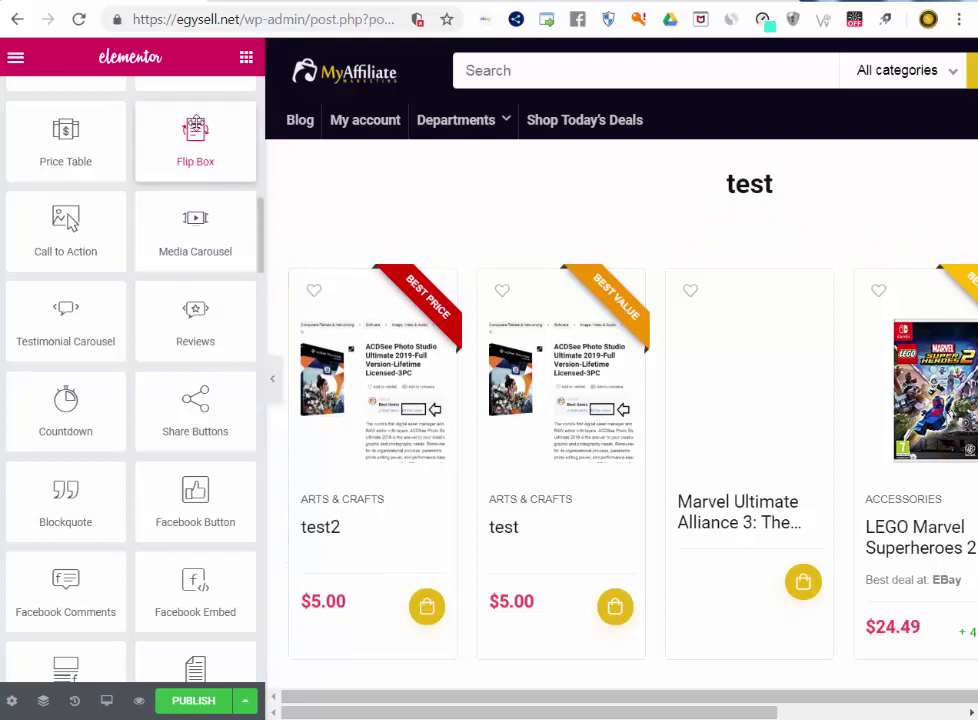
Switch to the installed plugins list and deactivate the Yoast SEO plugin at its end.
left_click(292, 118)
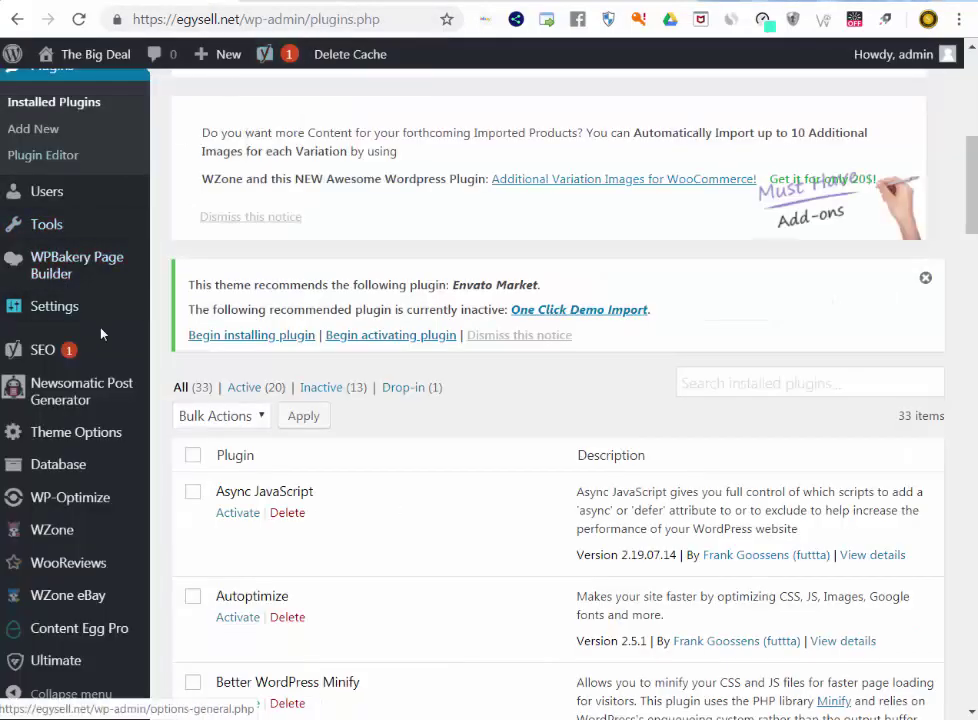
mouse_move(24, 358)
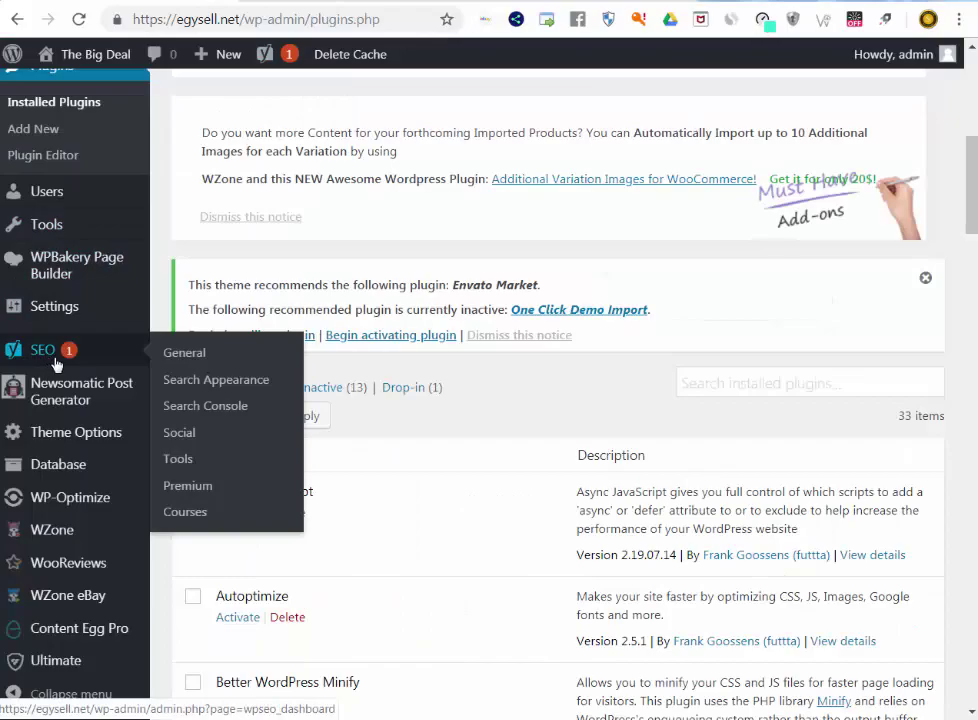
scroll(328, 410, "down", 14)
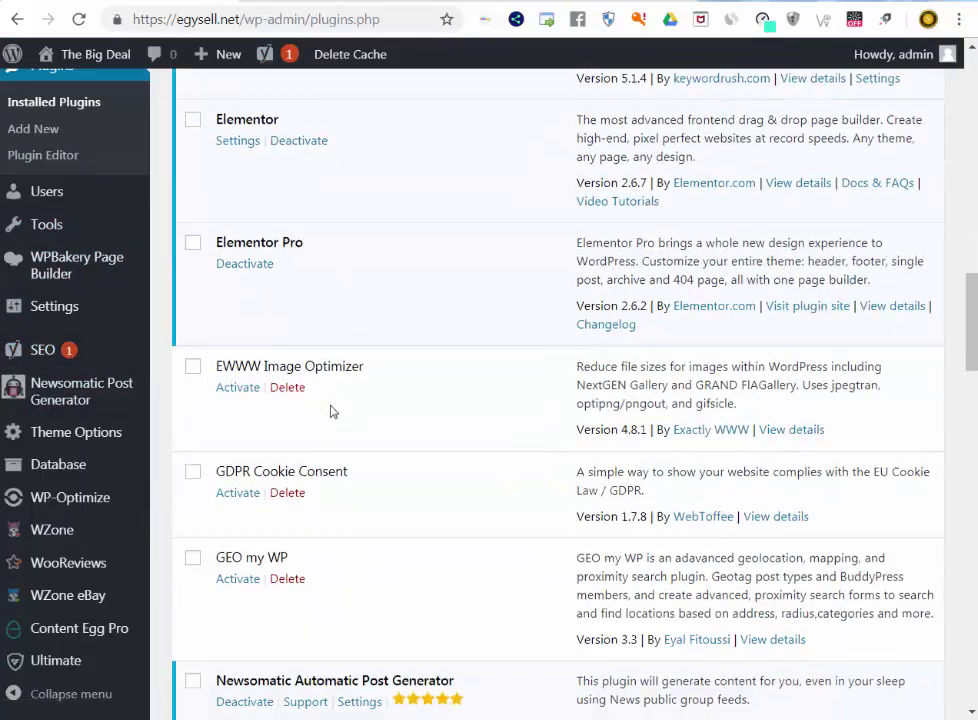
scroll(328, 410, "down", 12)
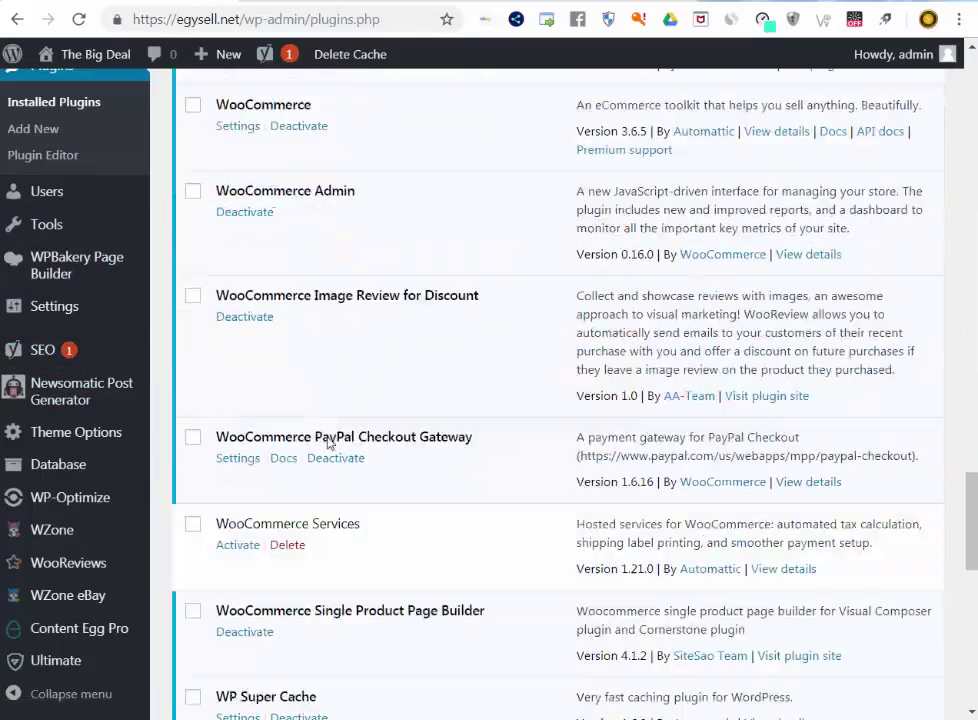
scroll(326, 465, "down", 7)
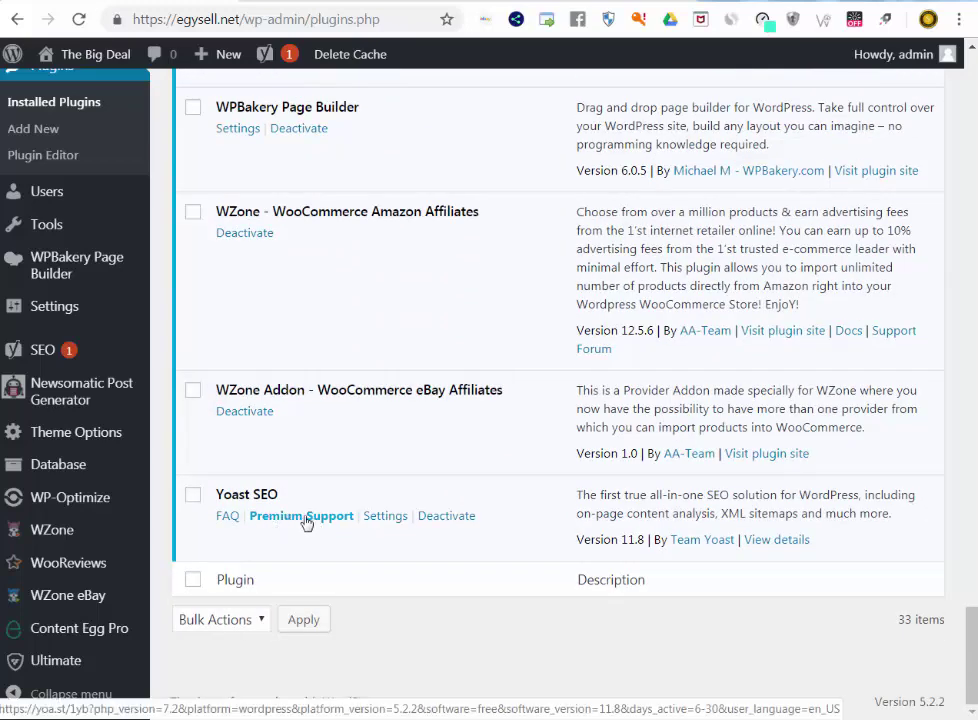
left_click(445, 517)
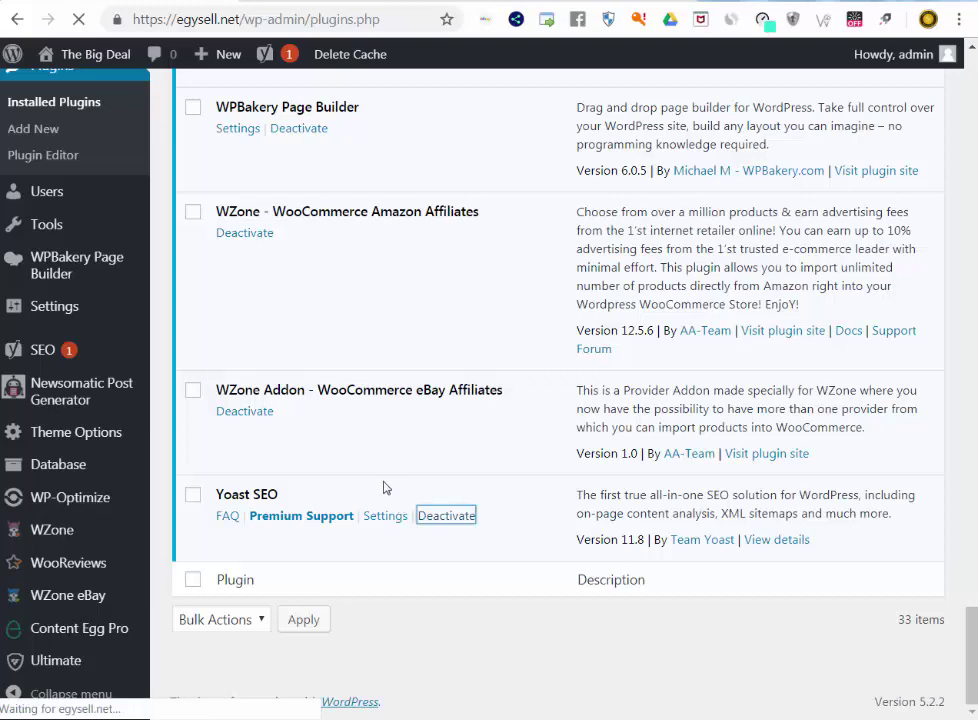
Delete the deactivated Yoast SEO plugin together with its data.
left_click(289, 513)
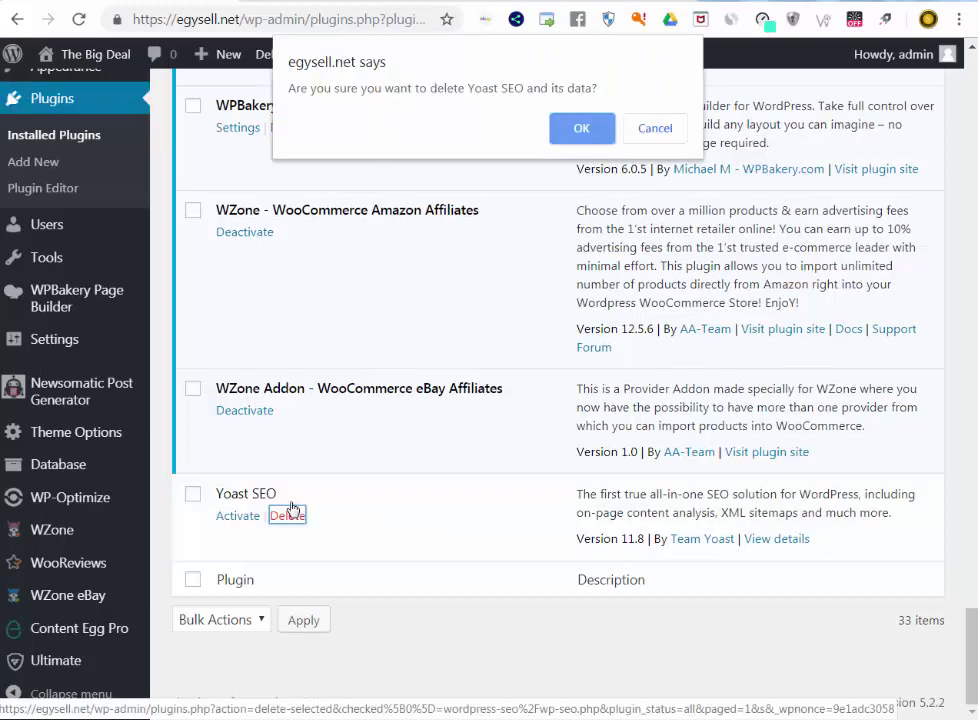
left_click(580, 127)
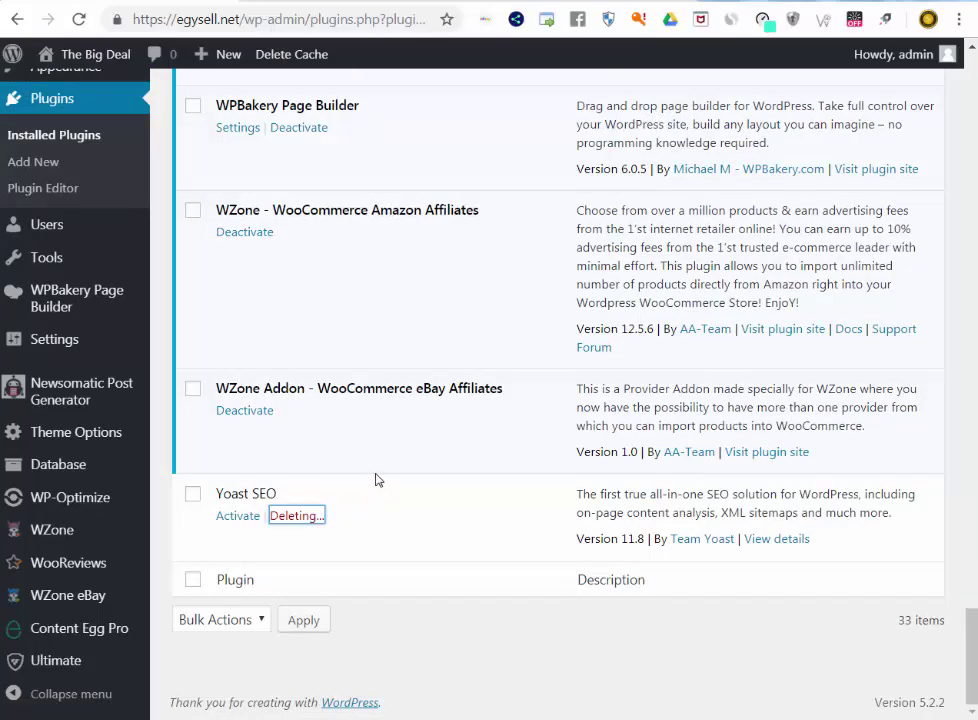
Bring up the form for uploading a new plugin in .zip format.
scroll(960, 559, "up", 15)
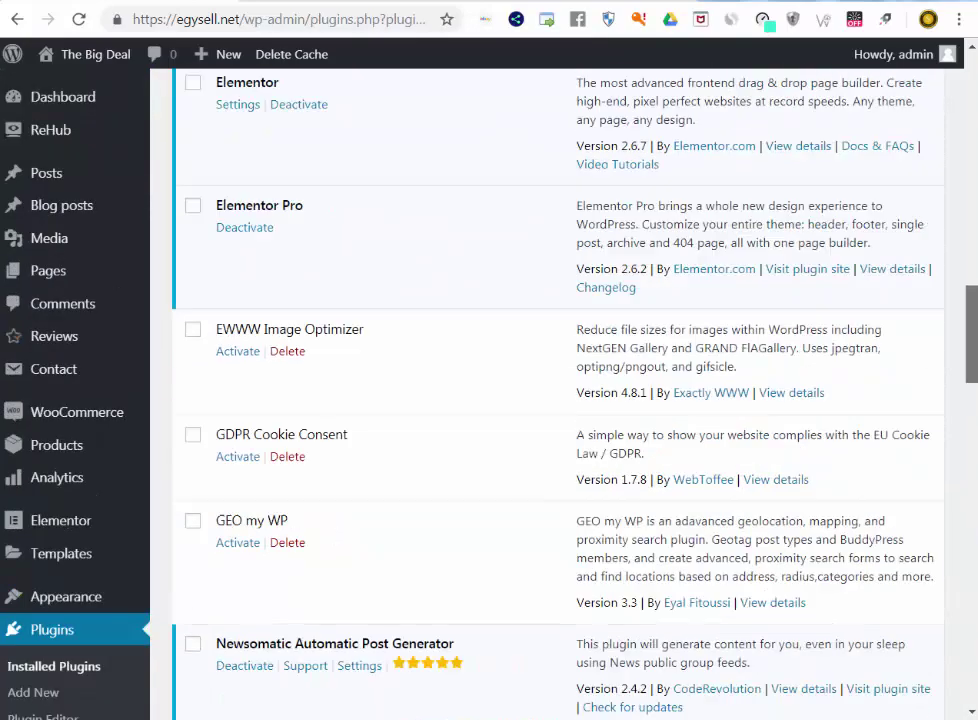
scroll(557, 390, "up", 10)
left_click(285, 103)
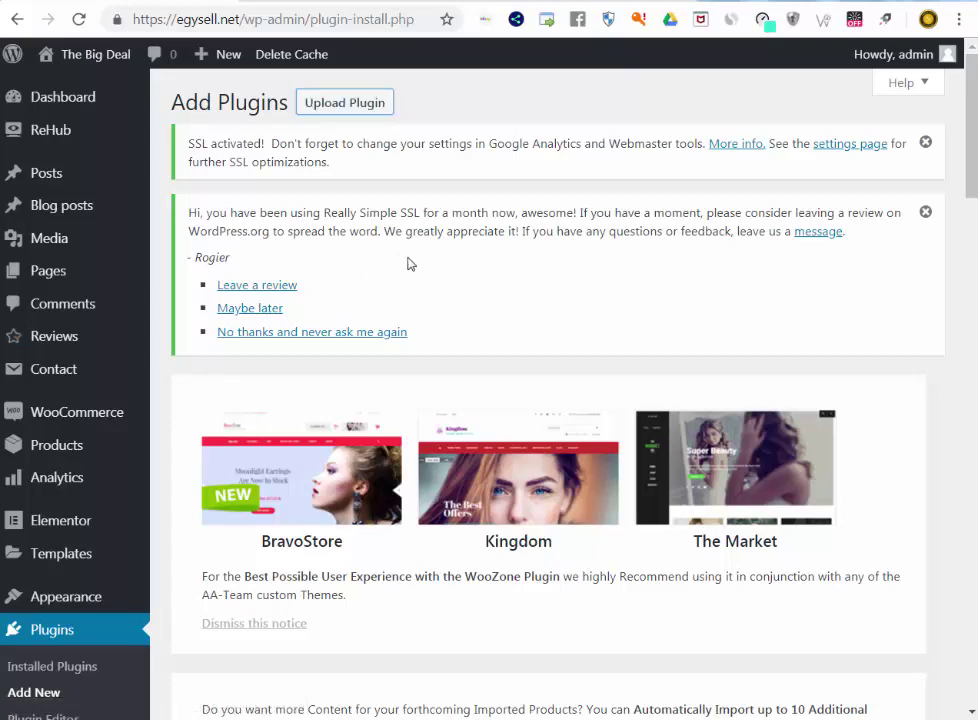
scroll(407, 267, "down", 6)
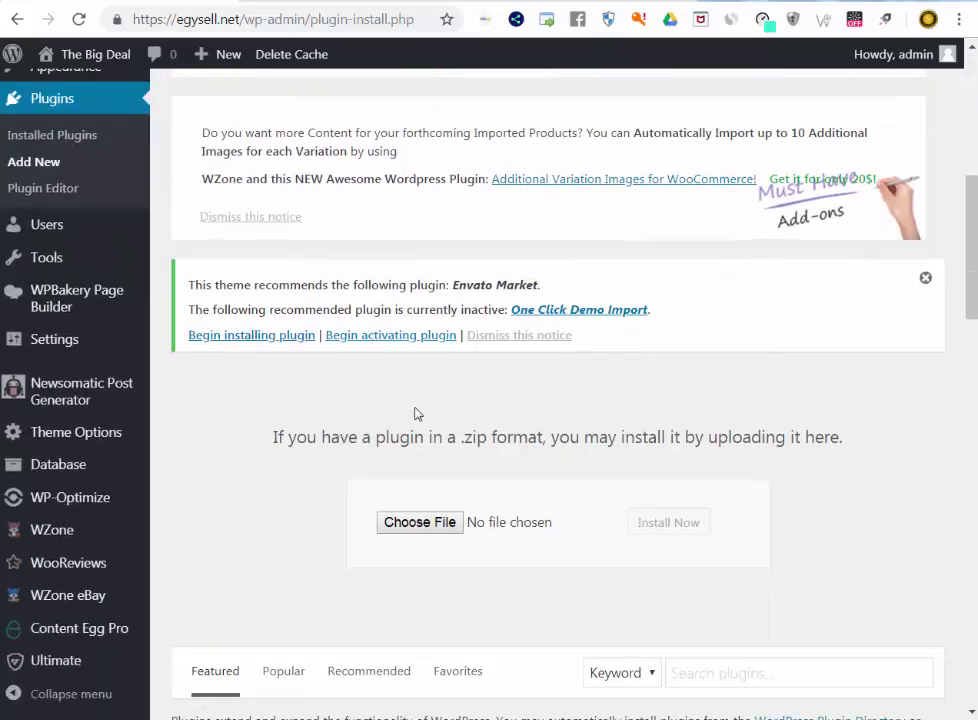
Choose the 834-ncx-wordpress-seo-premium.11.6 zip archive from the plugin folder and install it.
left_click(420, 522)
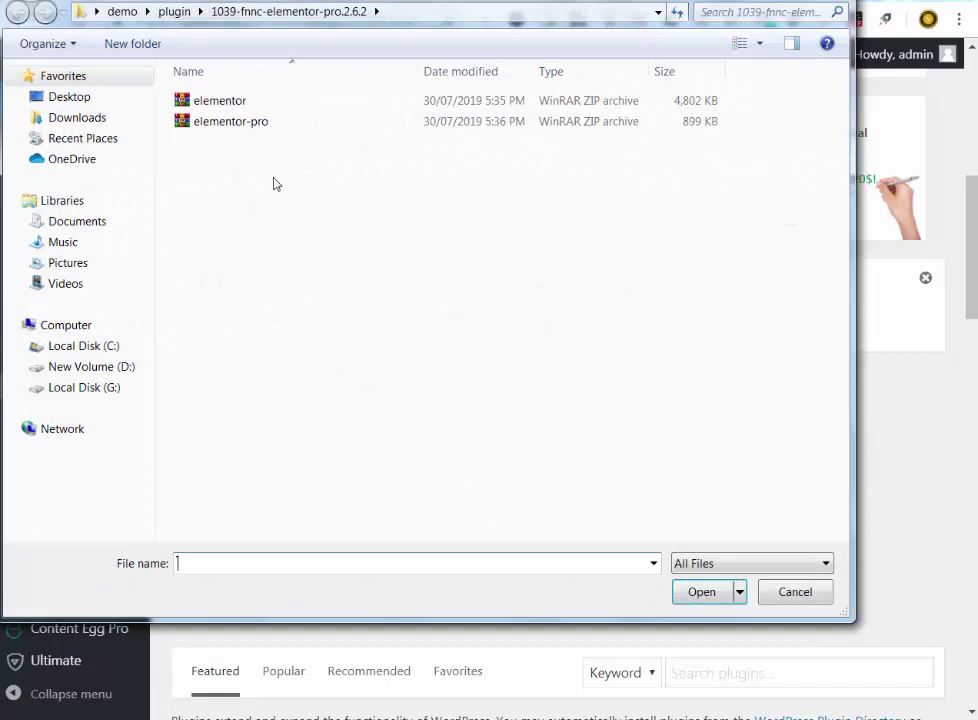
left_click(174, 11)
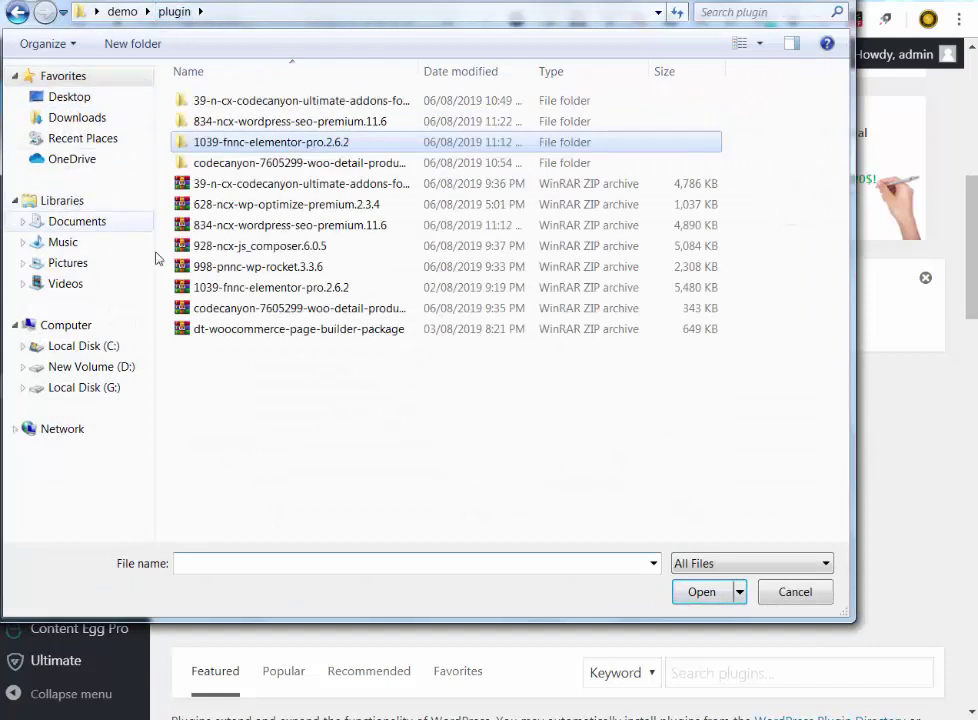
double_click(272, 123)
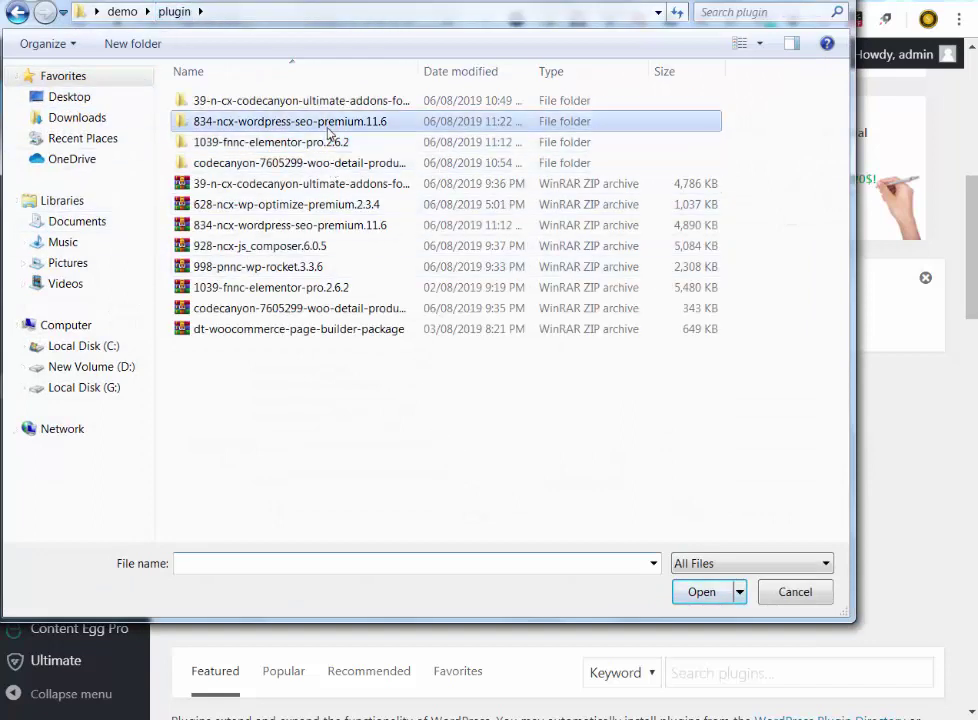
left_click(17, 12)
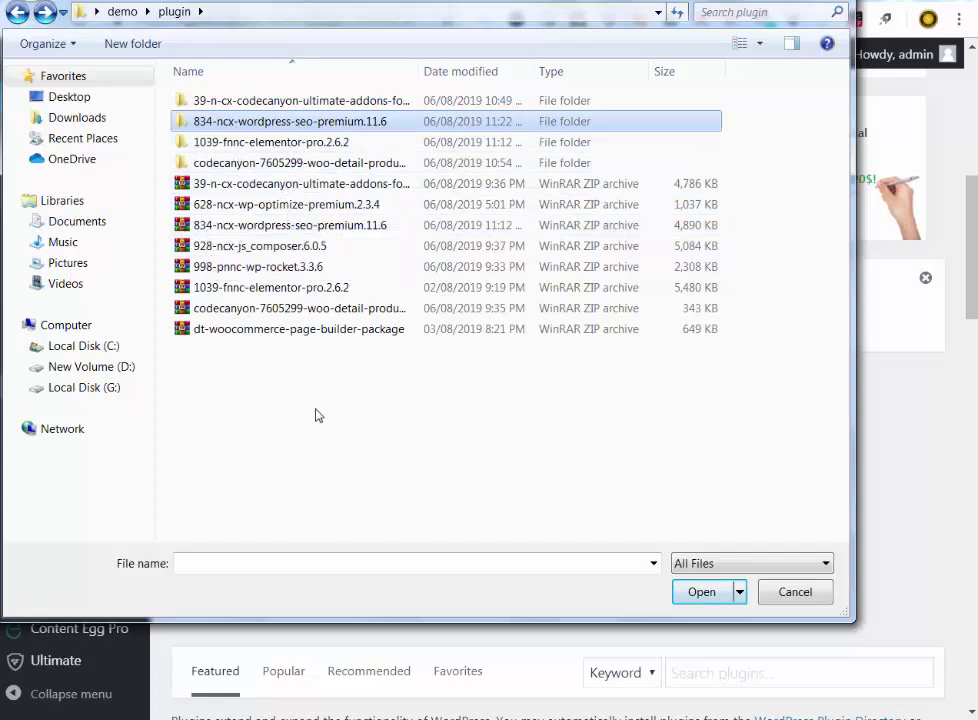
double_click(430, 226)
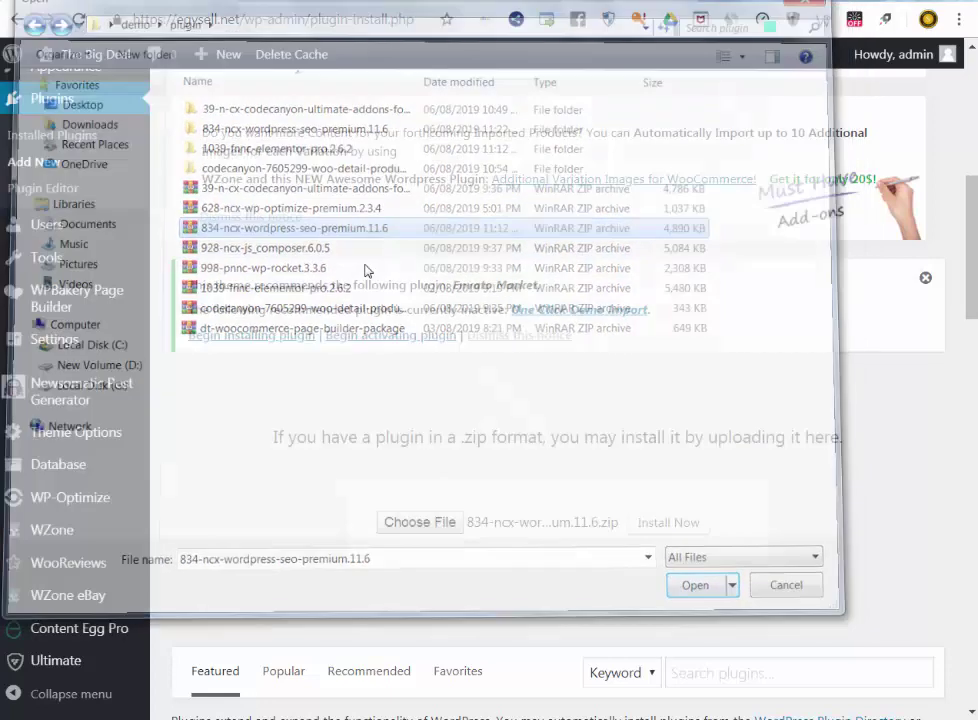
left_click(668, 524)
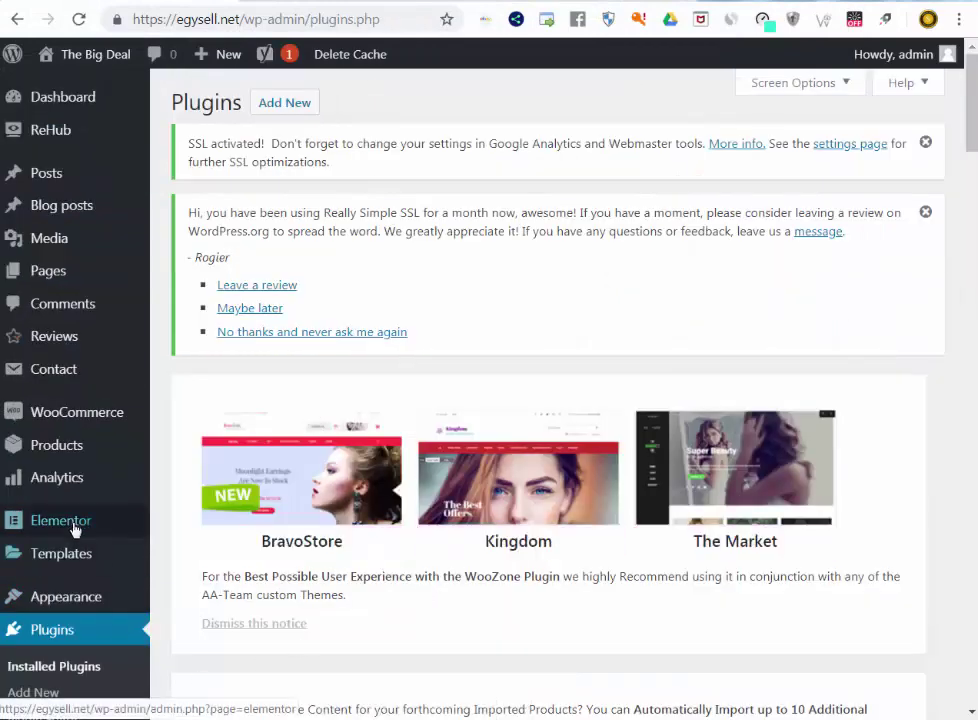
Look over the Yoast SEO Premium entries in the admin area and start its Configuration Wizard.
scroll(40, 528, "down", 3)
scroll(70, 527, "down", 3)
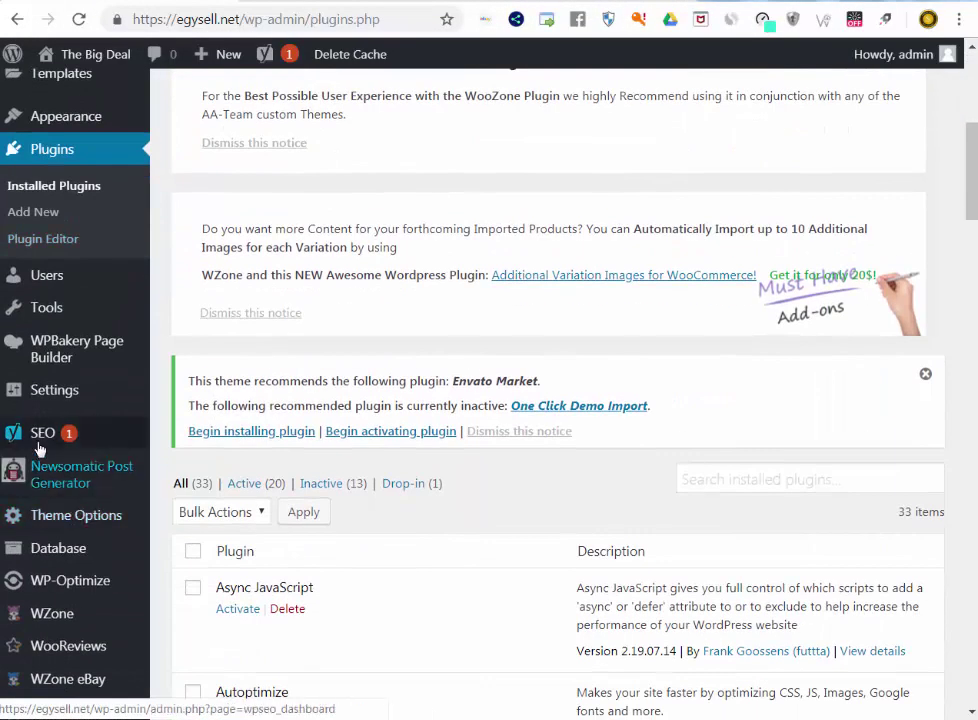
mouse_move(75, 440)
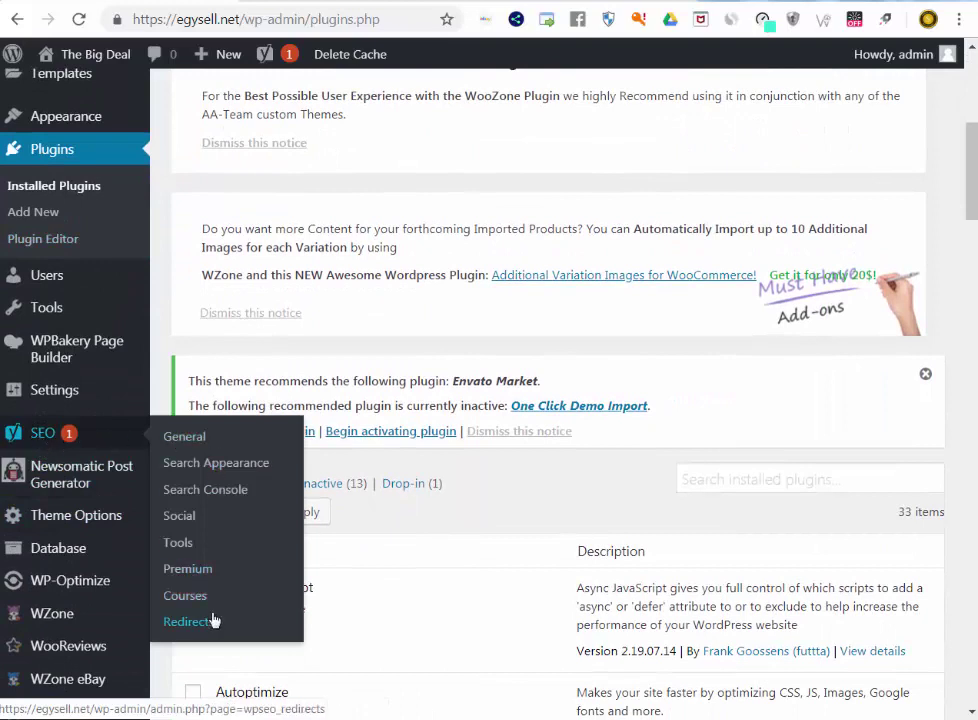
mouse_move(266, 58)
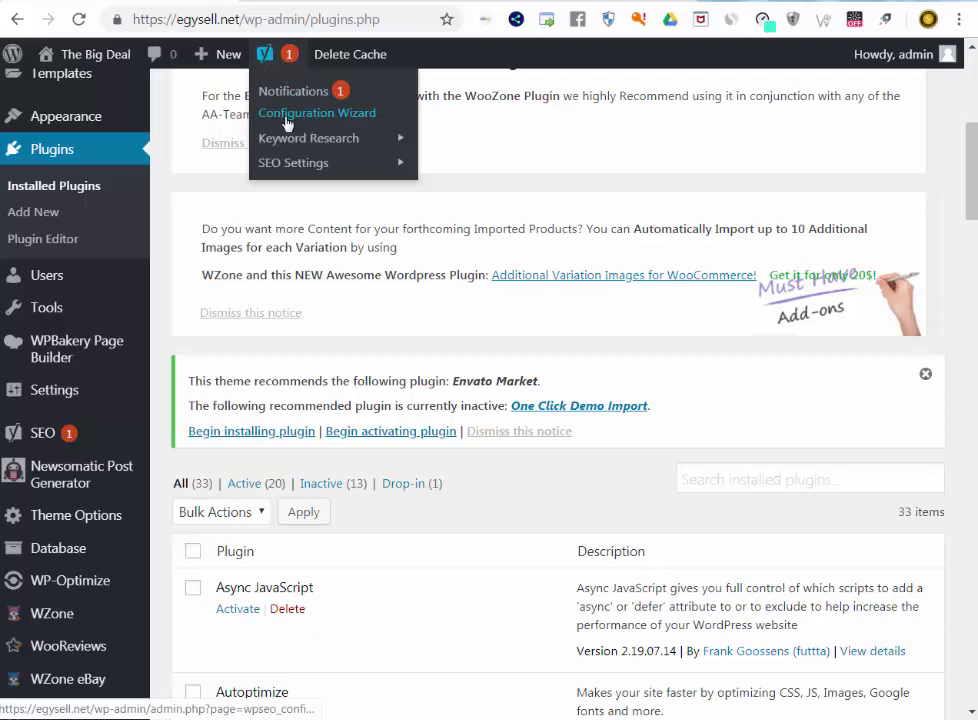
left_click(340, 116)
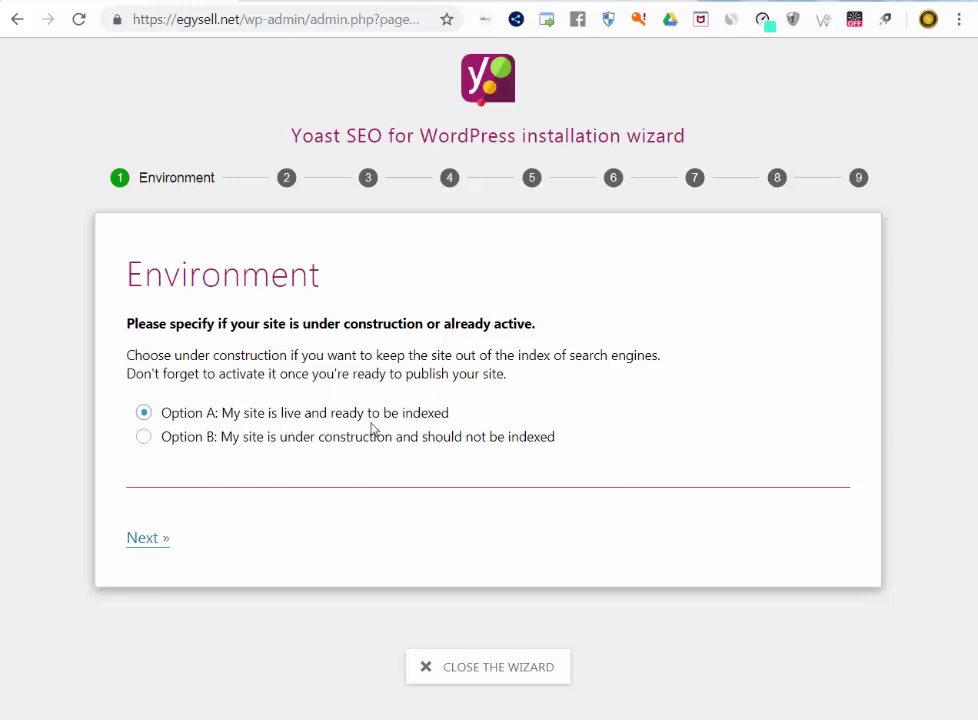
Keep the environment as live and ready to be indexed, and set the site type to An online shop.
left_click(142, 541)
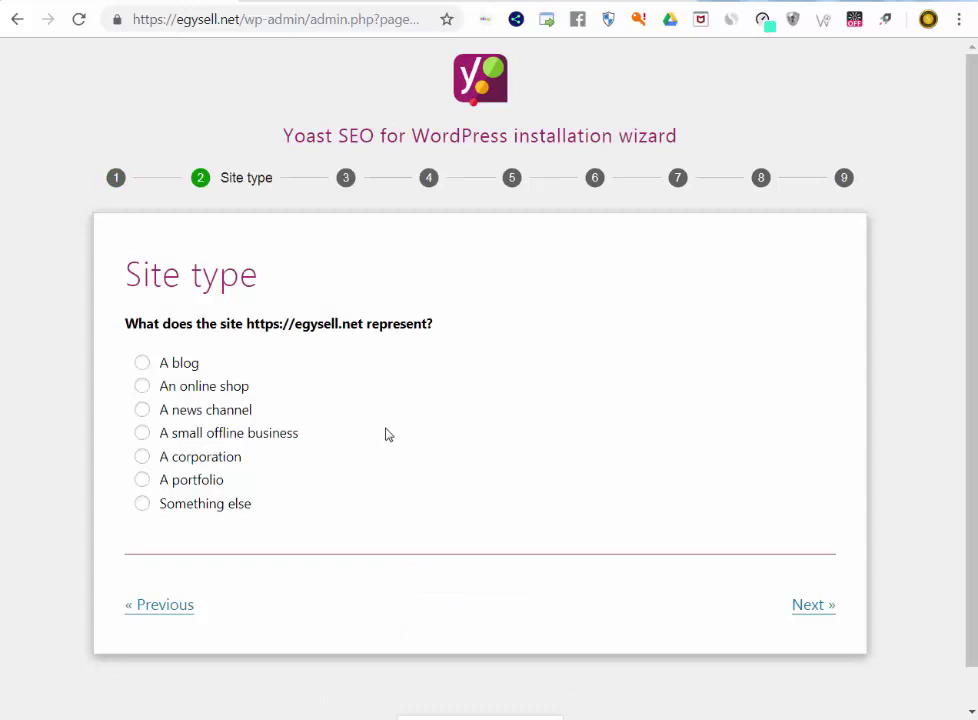
left_click(142, 386)
left_click(813, 605)
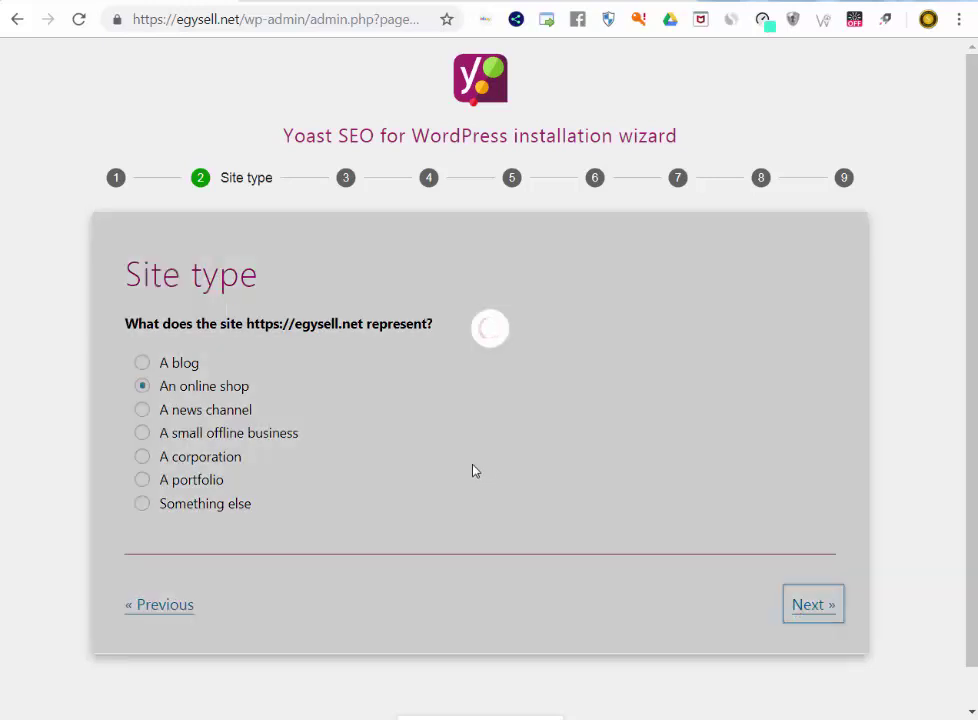
Set the site to represent a person, pick the non-admin user as that person, and continue the wizard.
scroll(480, 372, "down", 3)
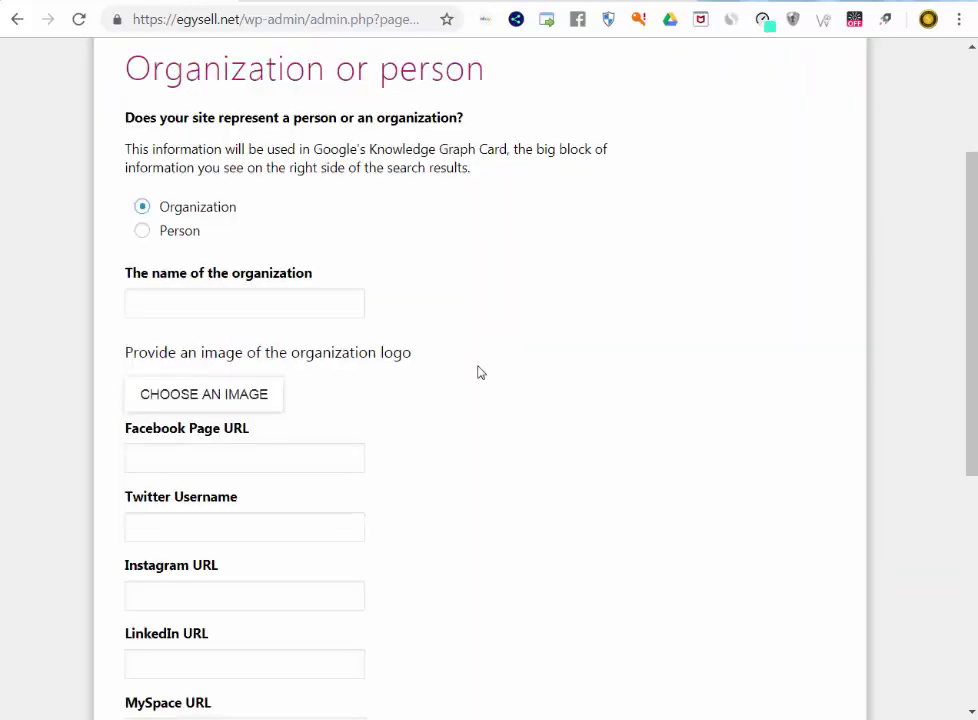
left_click(175, 236)
left_click(295, 421)
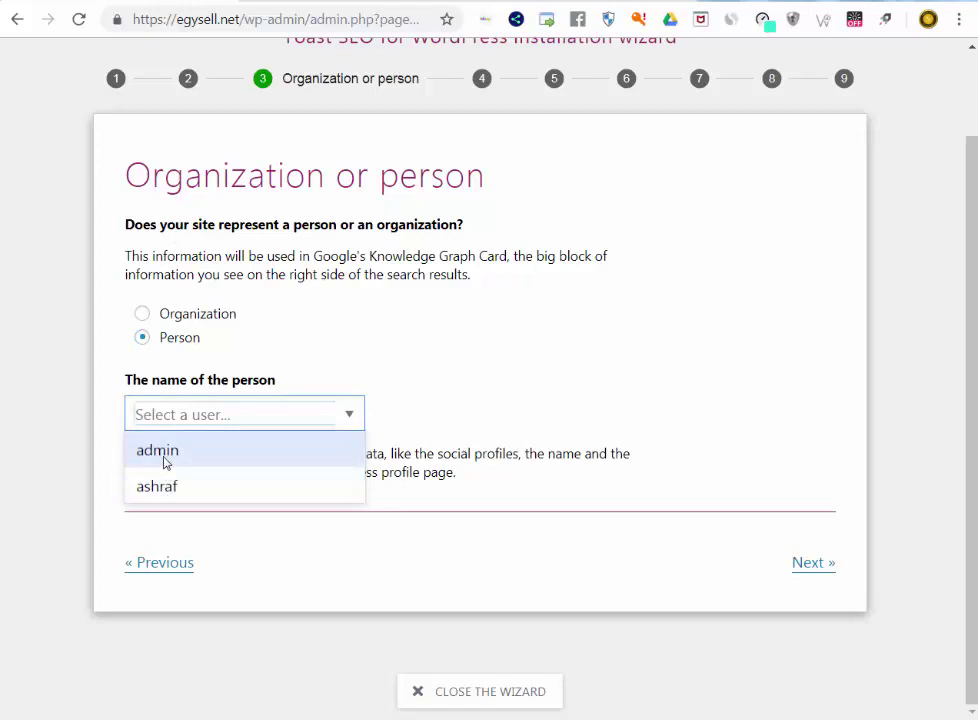
left_click(172, 489)
left_click(803, 566)
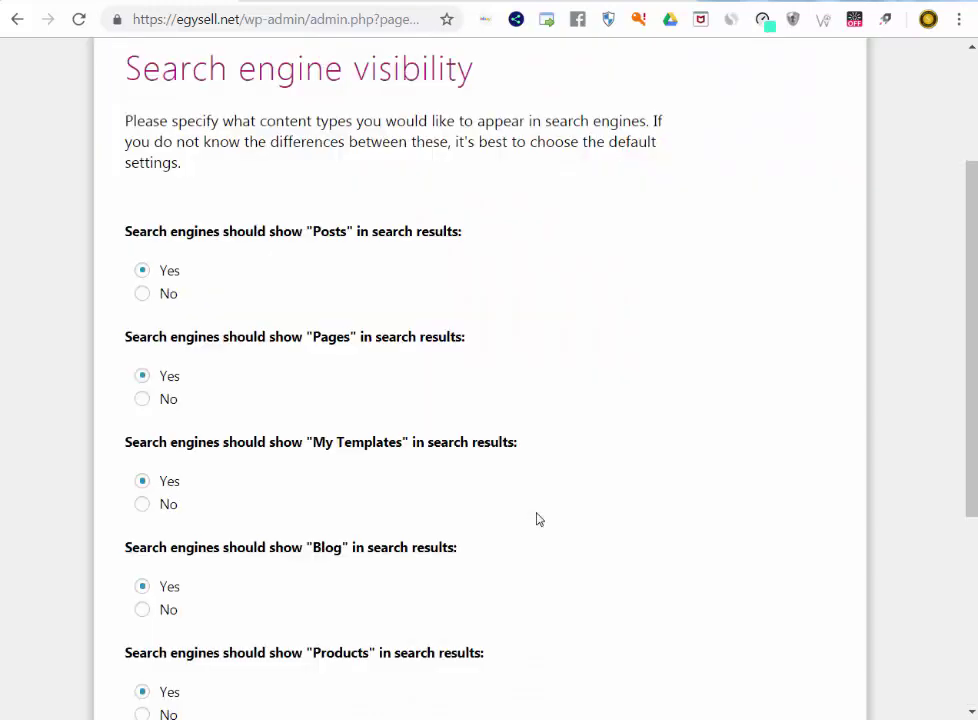
Accept Yes for all content types in search engine visibility and No for multiple authors.
scroll(487, 499, "down", 4)
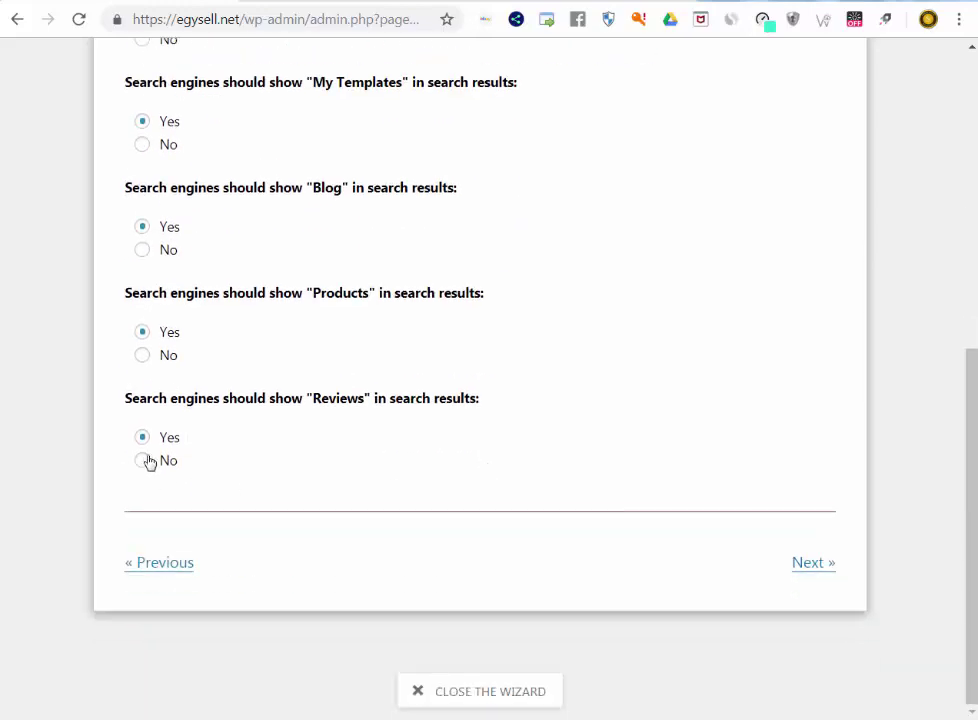
left_click(827, 570)
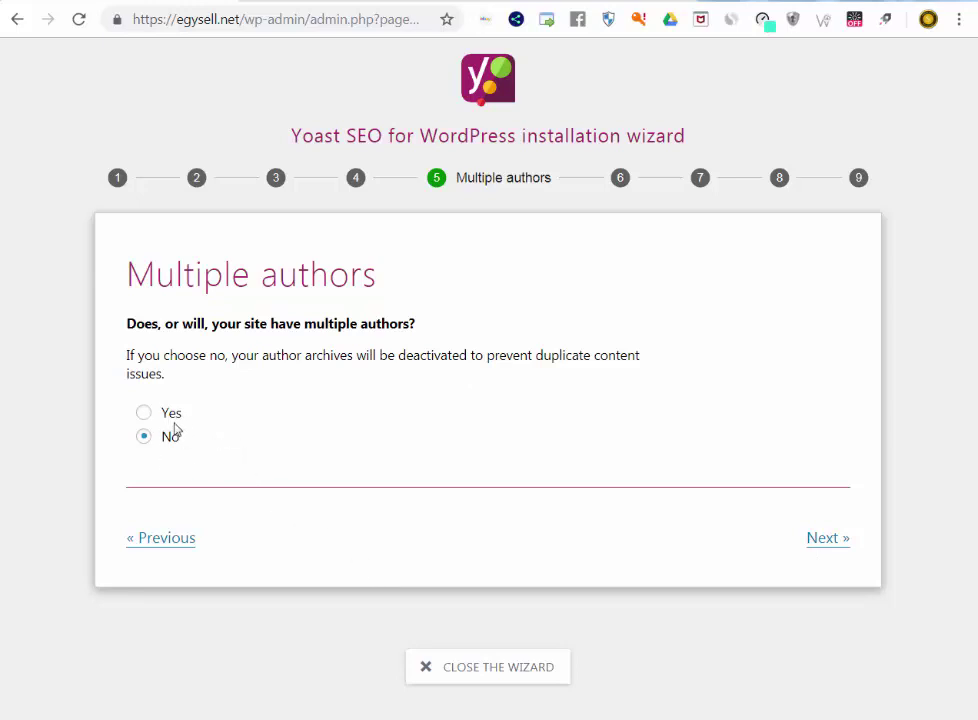
left_click(833, 542)
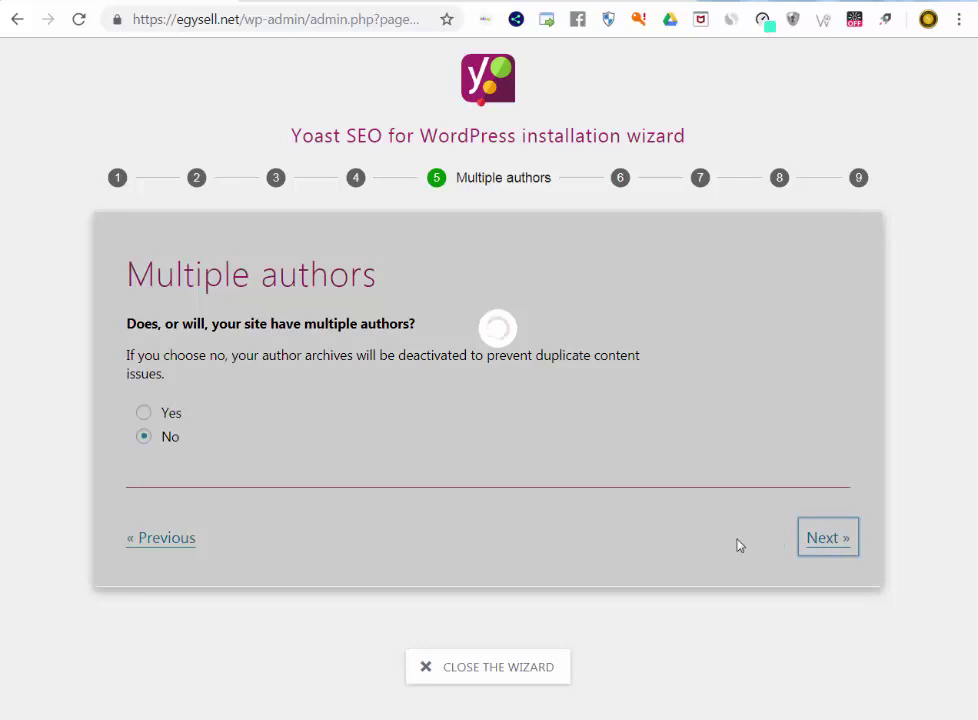
Choose » as the title separator, keep the website name The Big Deal, and continue the wizard.
scroll(322, 463, "down", 1)
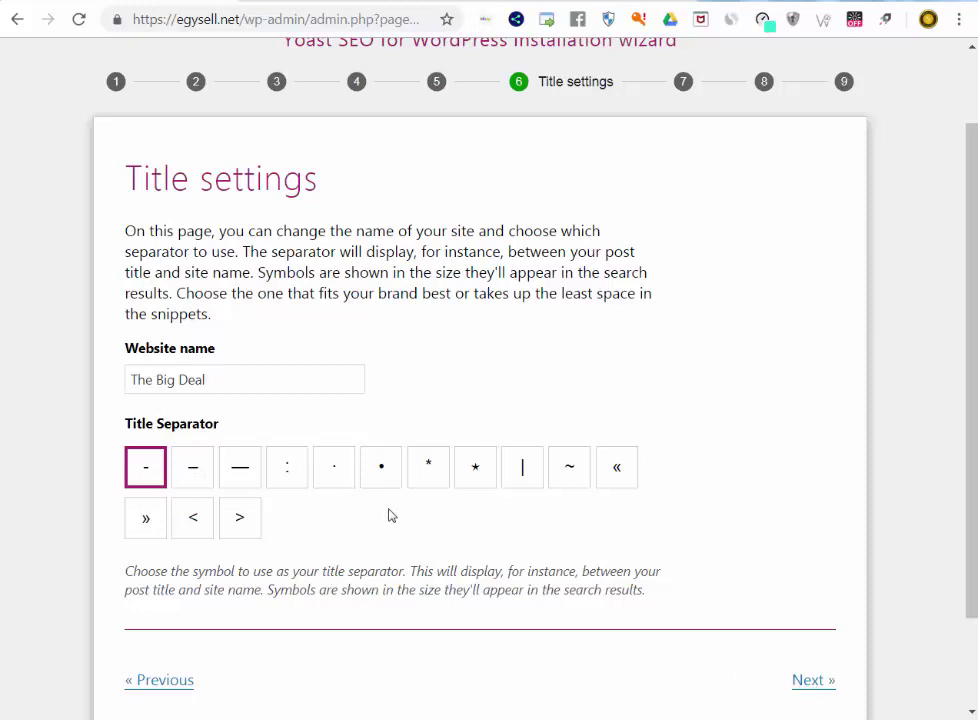
left_click(147, 520)
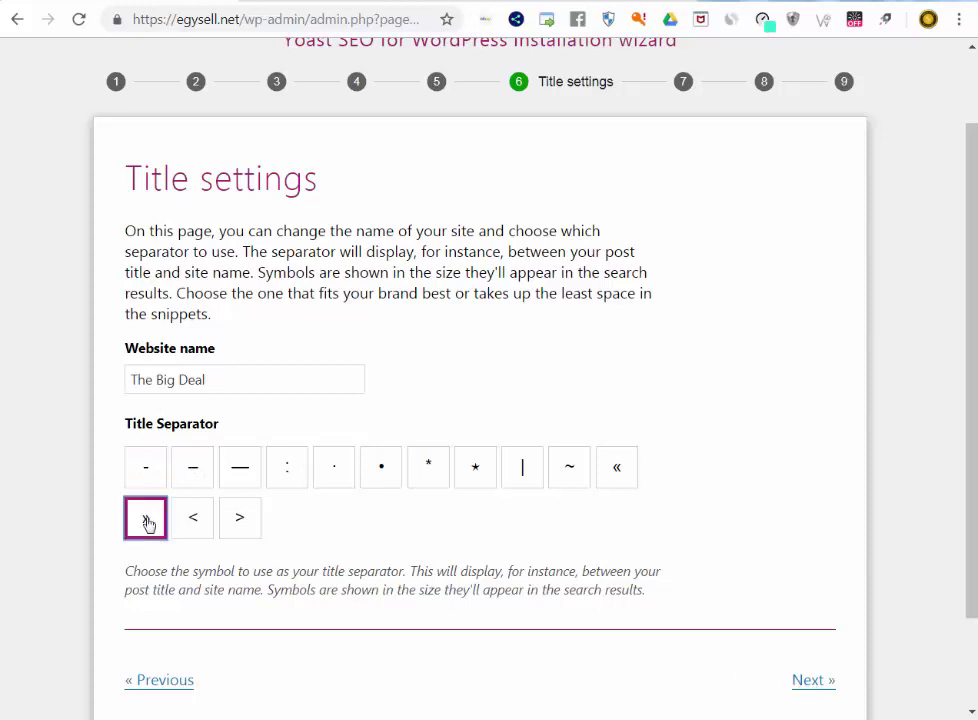
left_click(805, 684)
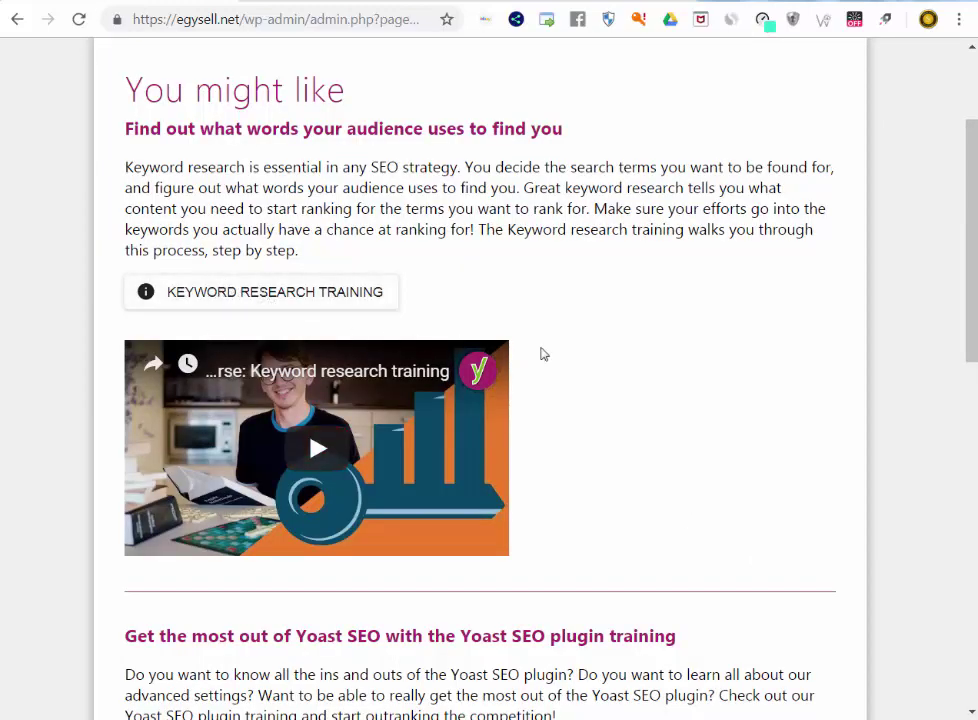
Go past the training recommendations to the wizard's final page and close the wizard.
scroll(348, 343, "down", 1)
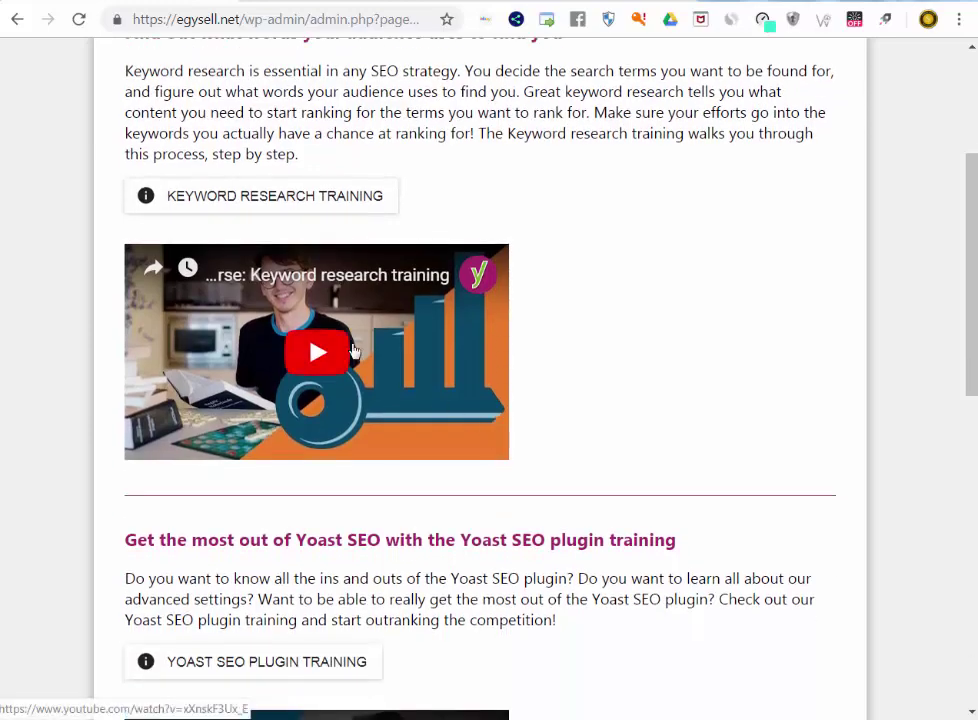
scroll(476, 389, "down", 4)
scroll(563, 456, "down", 5)
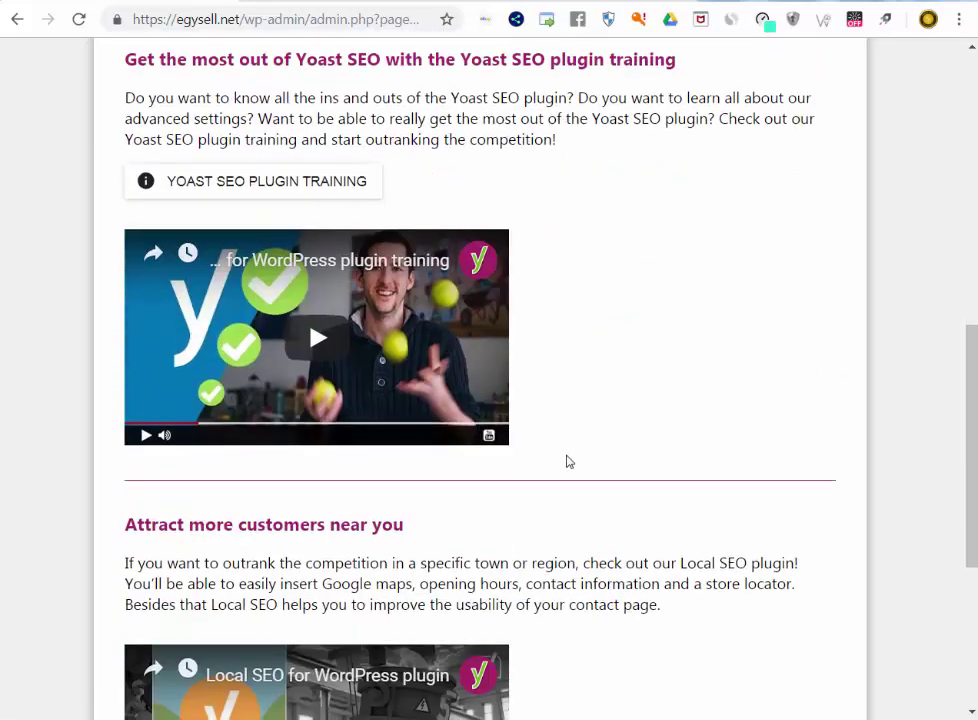
left_click(810, 565)
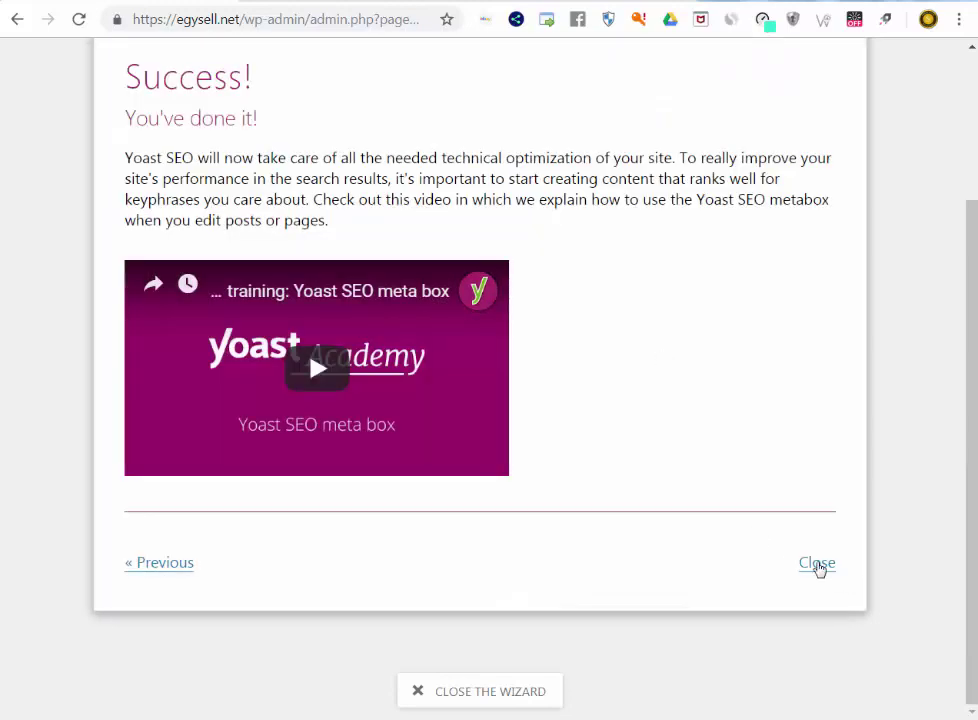
left_click(817, 565)
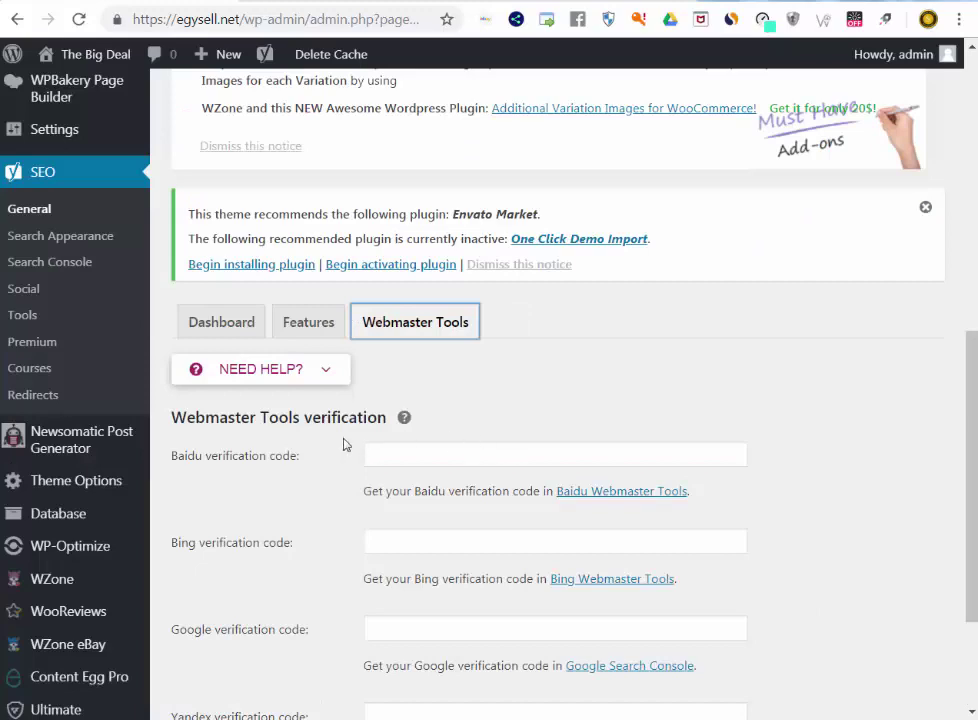
Examine the Webmaster Tools verification fields for Baidu, Bing, Google and Yandex in the general SEO settings.
scroll(251, 485, "down", 2)
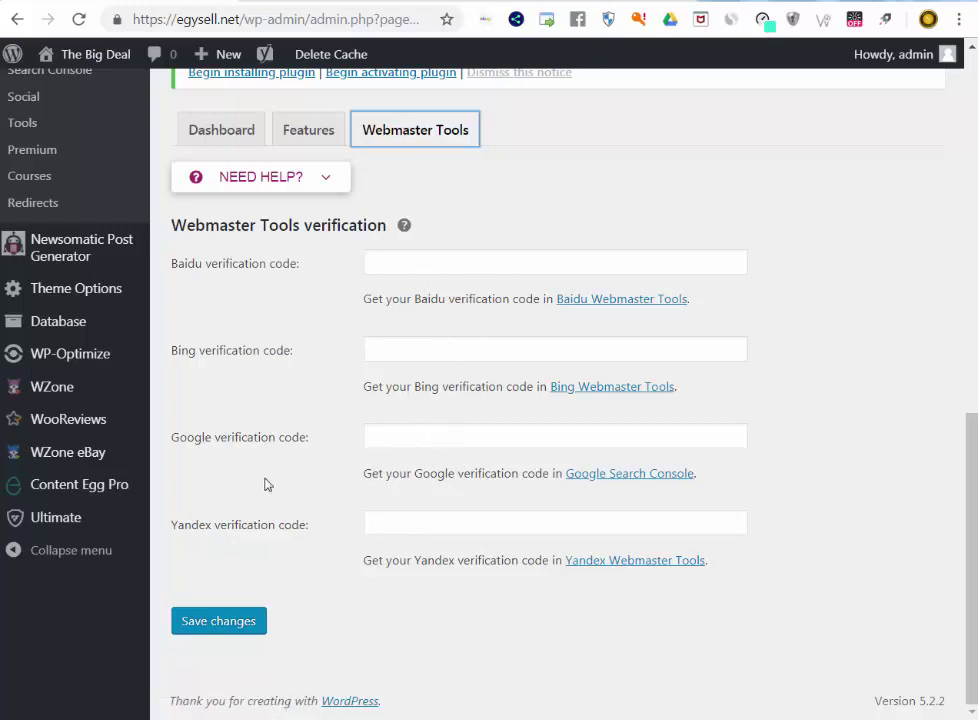
scroll(275, 491, "up", 3)
scroll(275, 522, "up", 5)
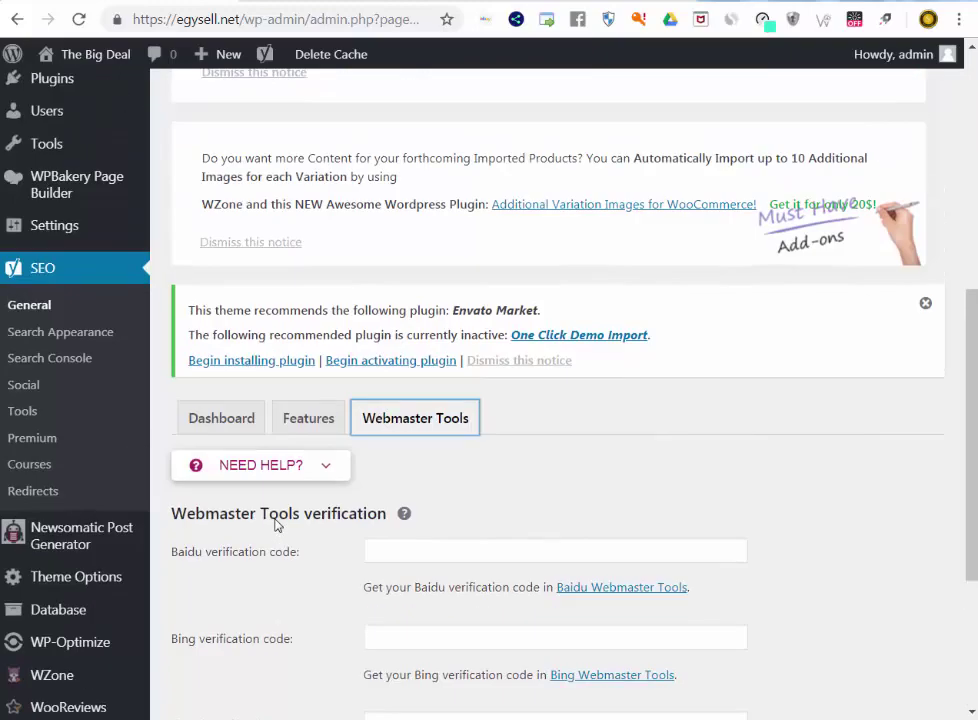
scroll(212, 680, "down", 2)
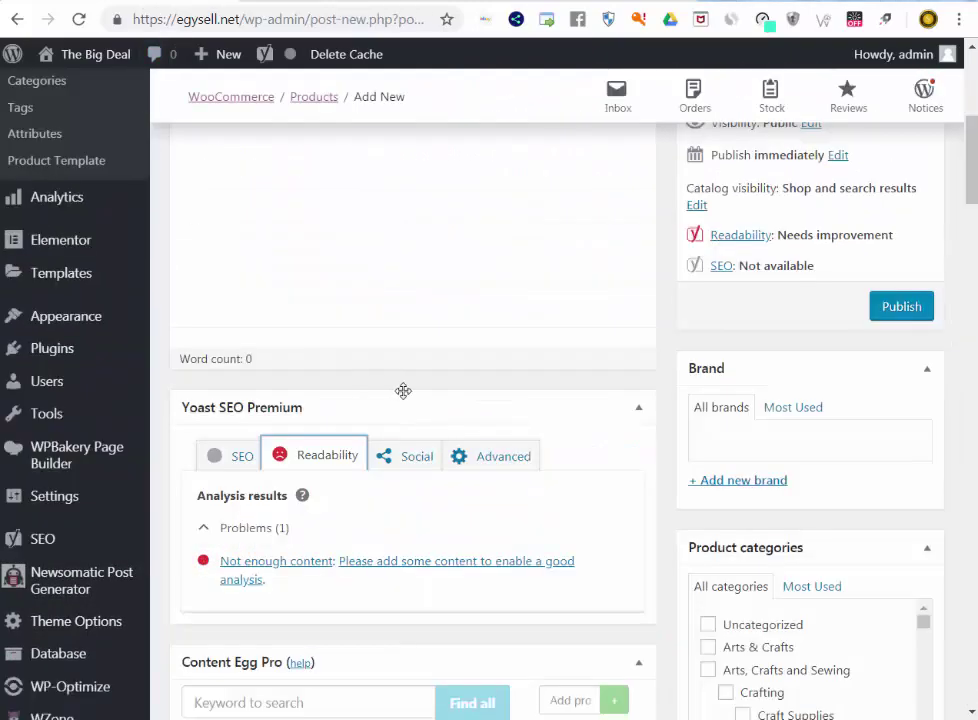
scroll(430, 390, "up", 8)
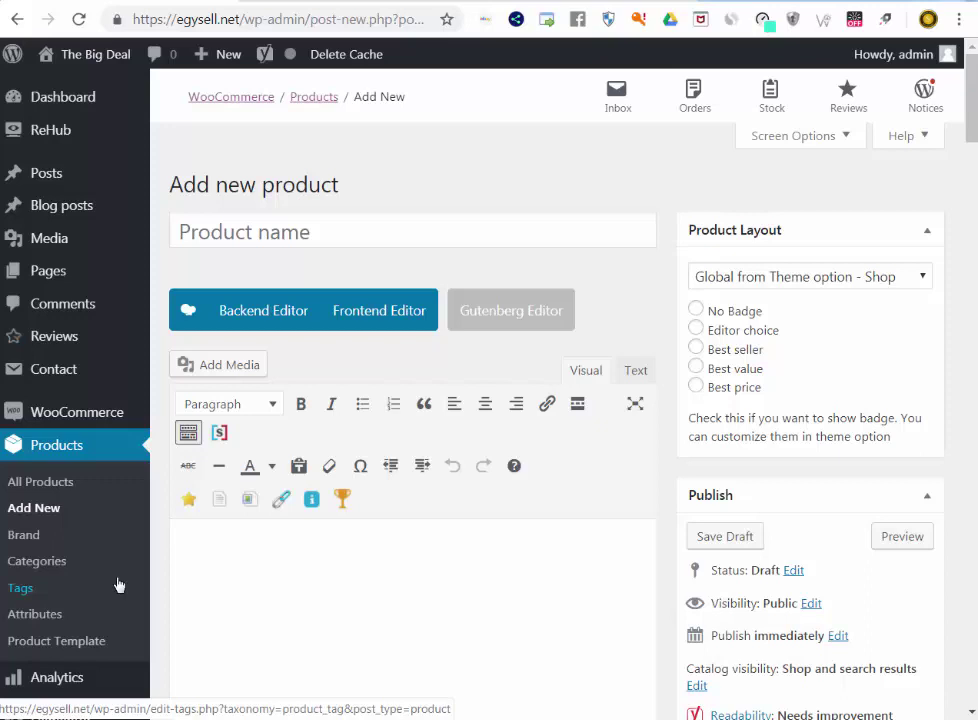
key("ctrl+l")
key("ctrl+c")
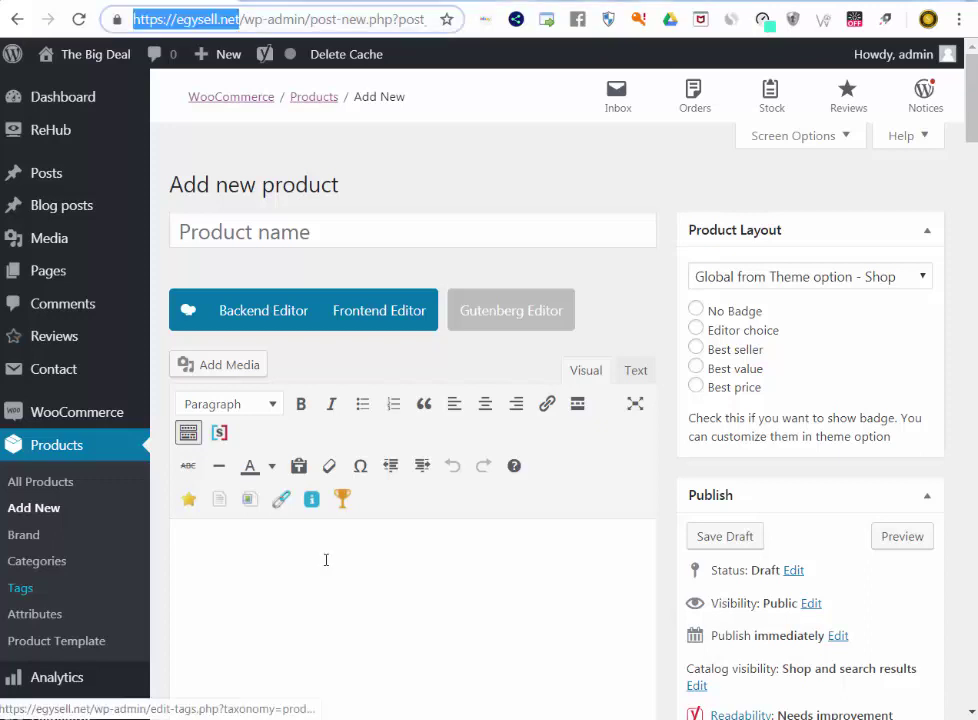
key("ctrl+t")
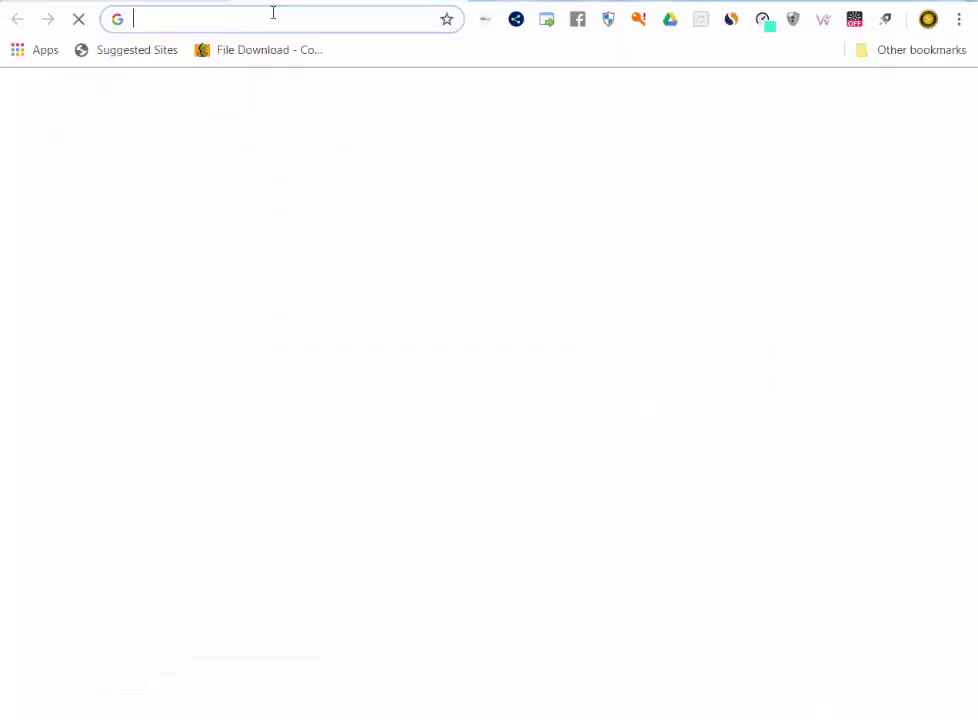
right_click(259, 21)
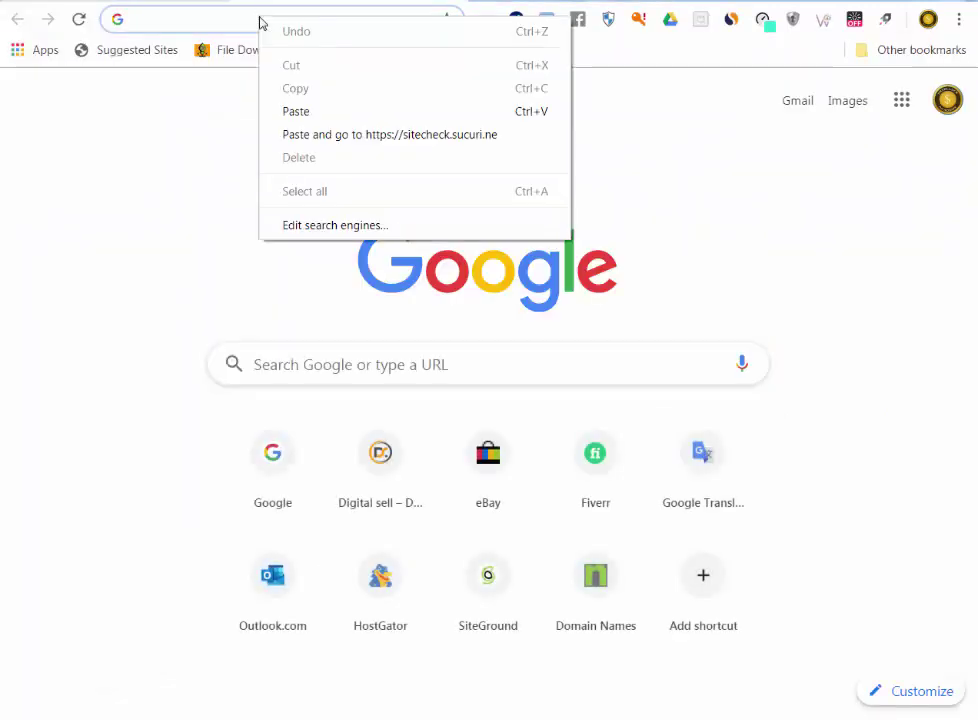
left_click(312, 135)
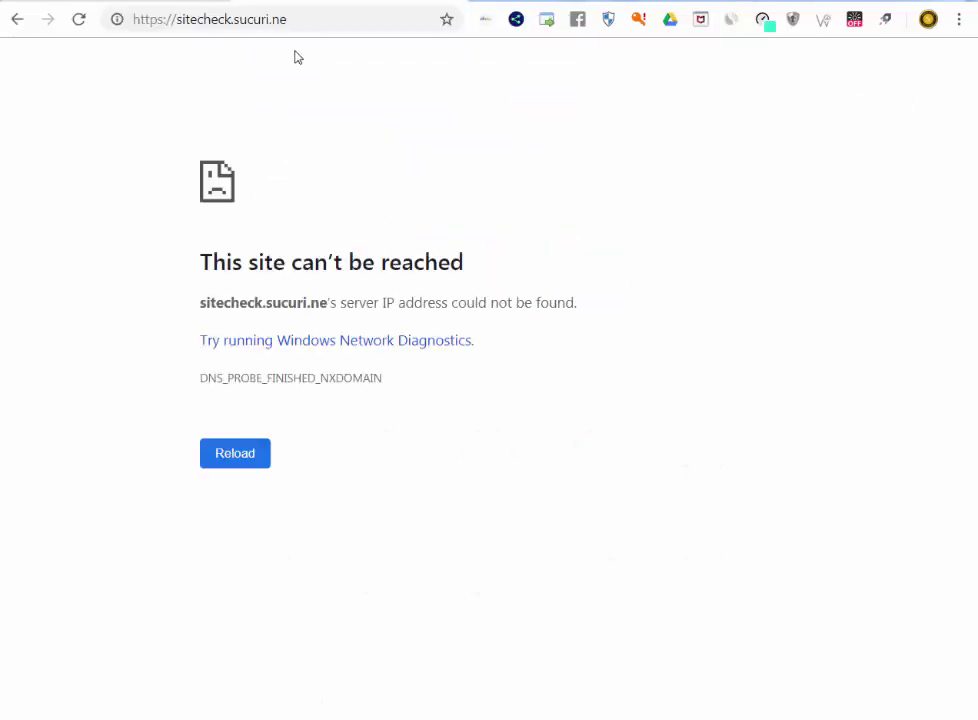
left_click(321, 16)
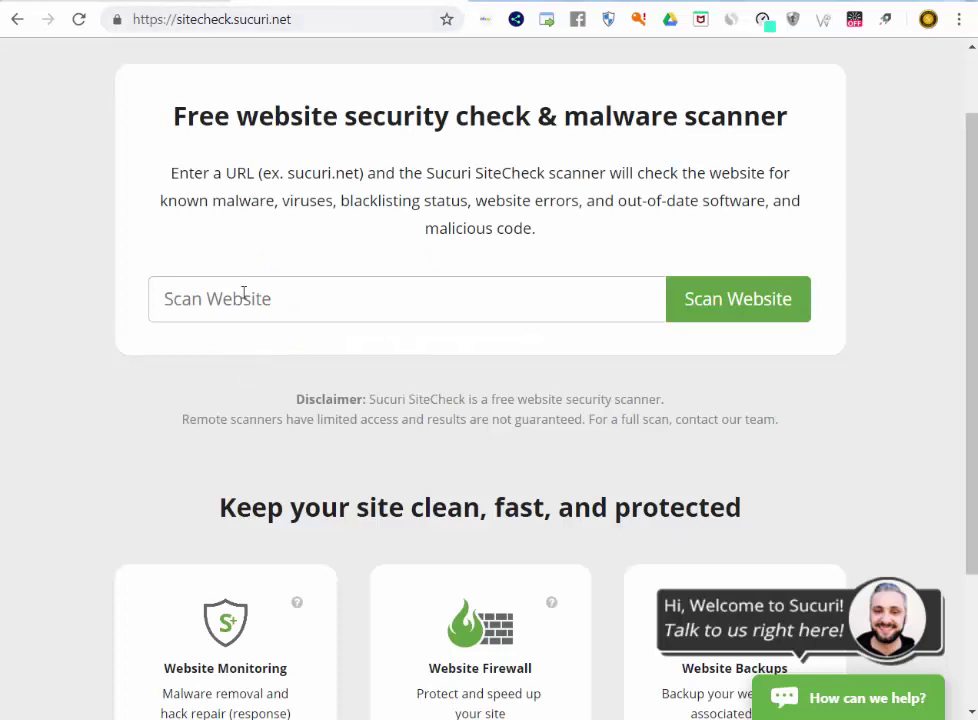
right_click(243, 294)
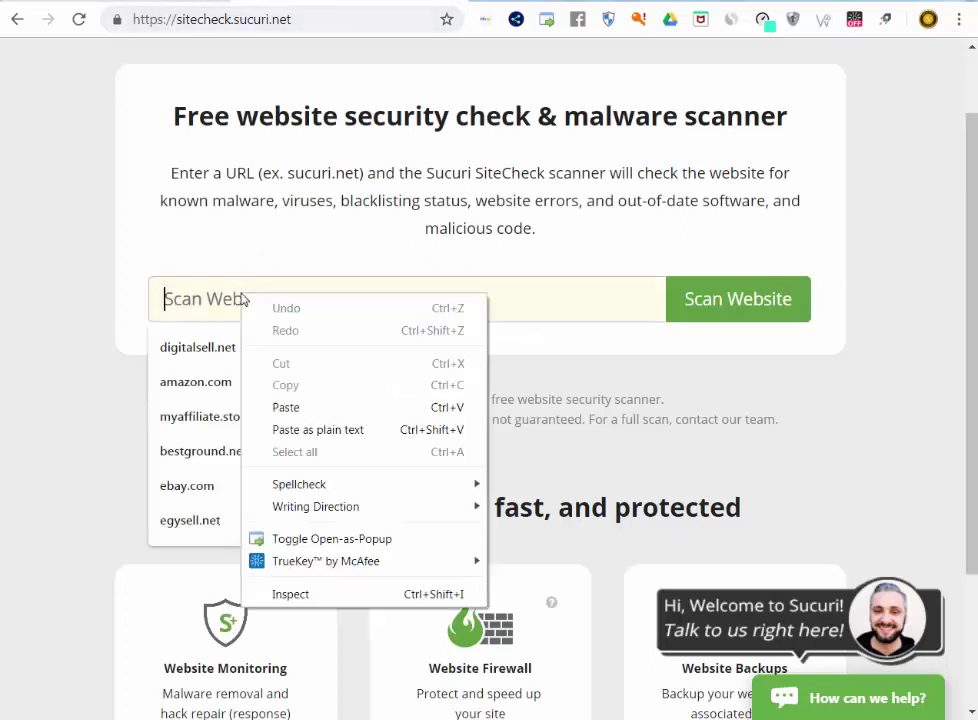
left_click(299, 406)
left_click(764, 312)
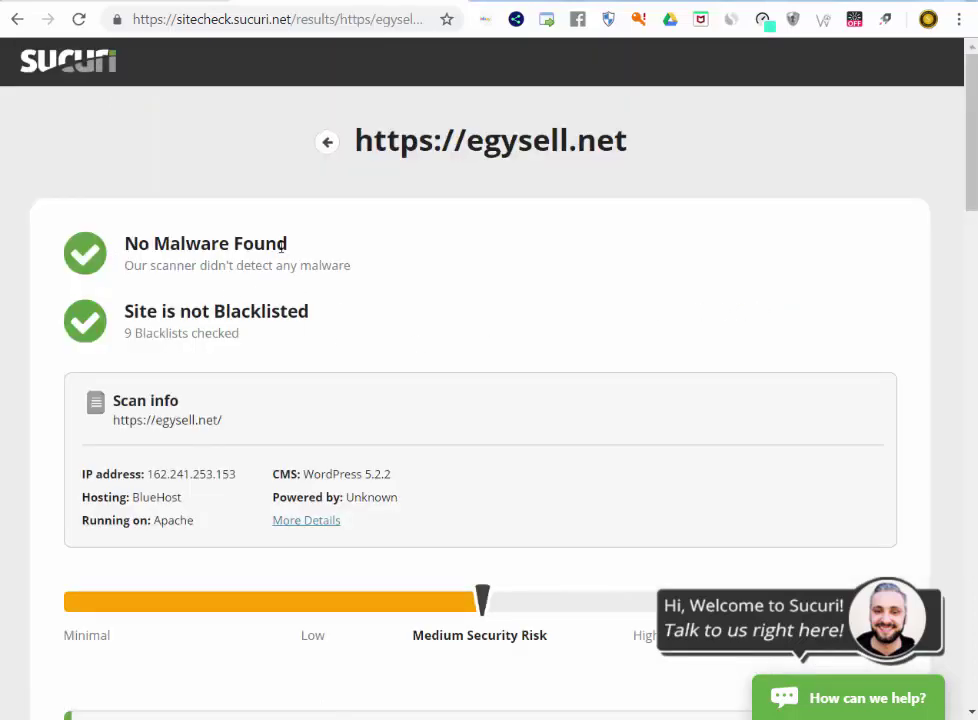
Examine the scan's malware, blacklist, security risk and protection recommendation sections, and return to the product name field on the new product page.
triple_click(127, 253)
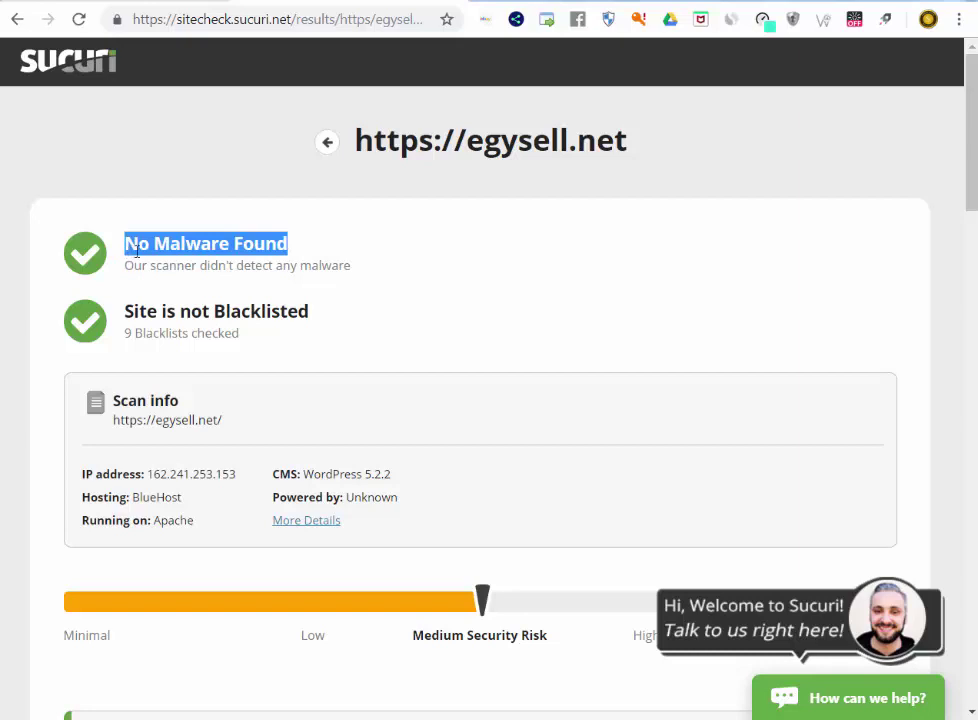
scroll(199, 277, "down", 1)
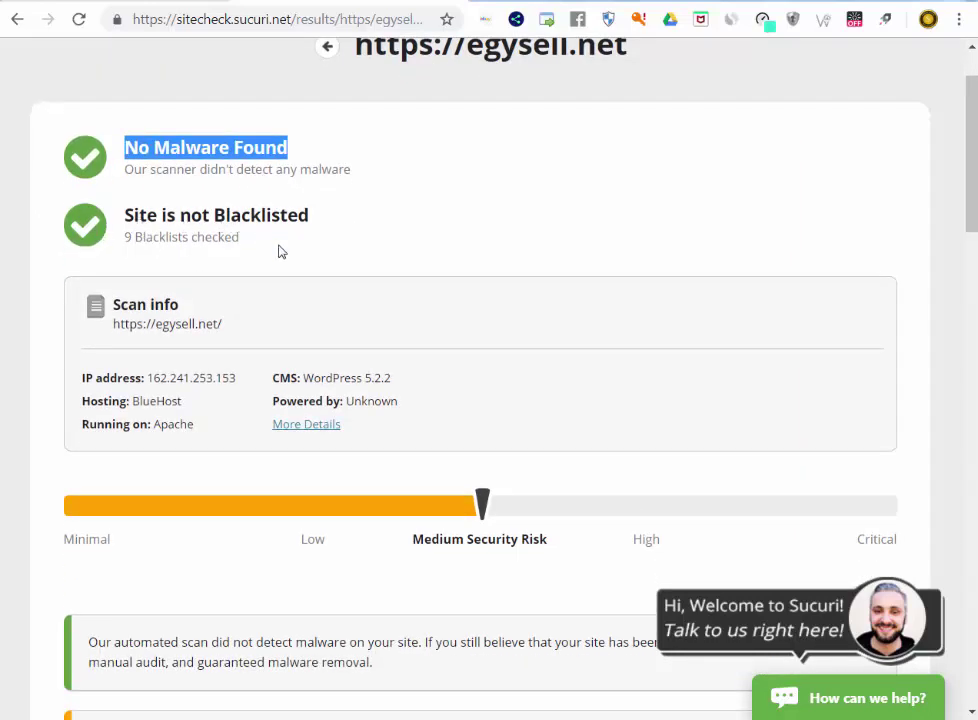
scroll(386, 273, "down", 1)
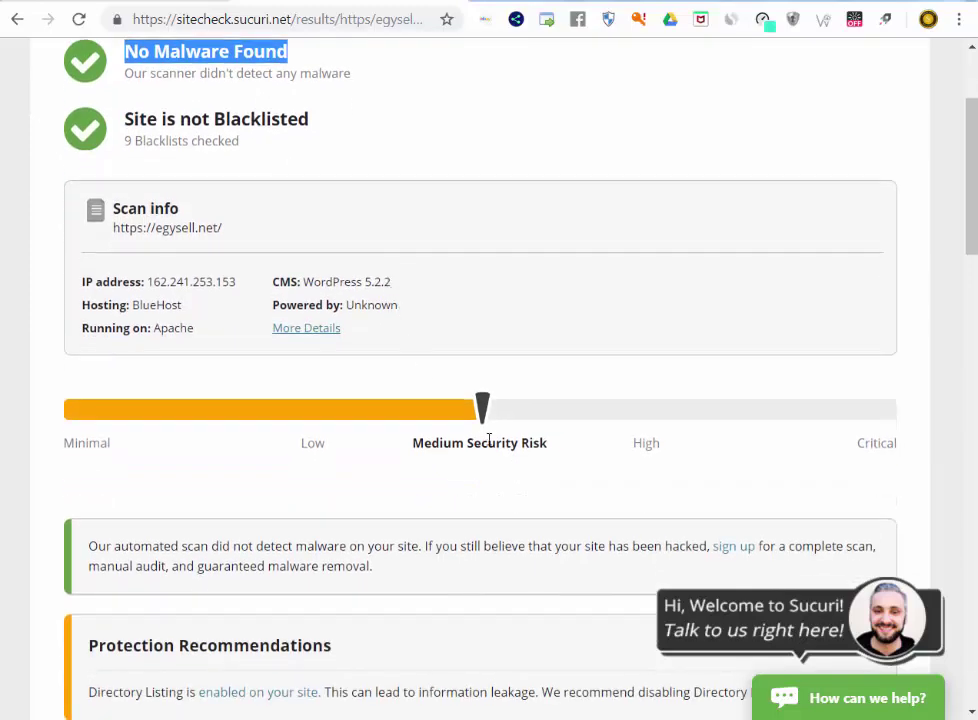
scroll(432, 349, "down", 1)
scroll(408, 355, "down", 2)
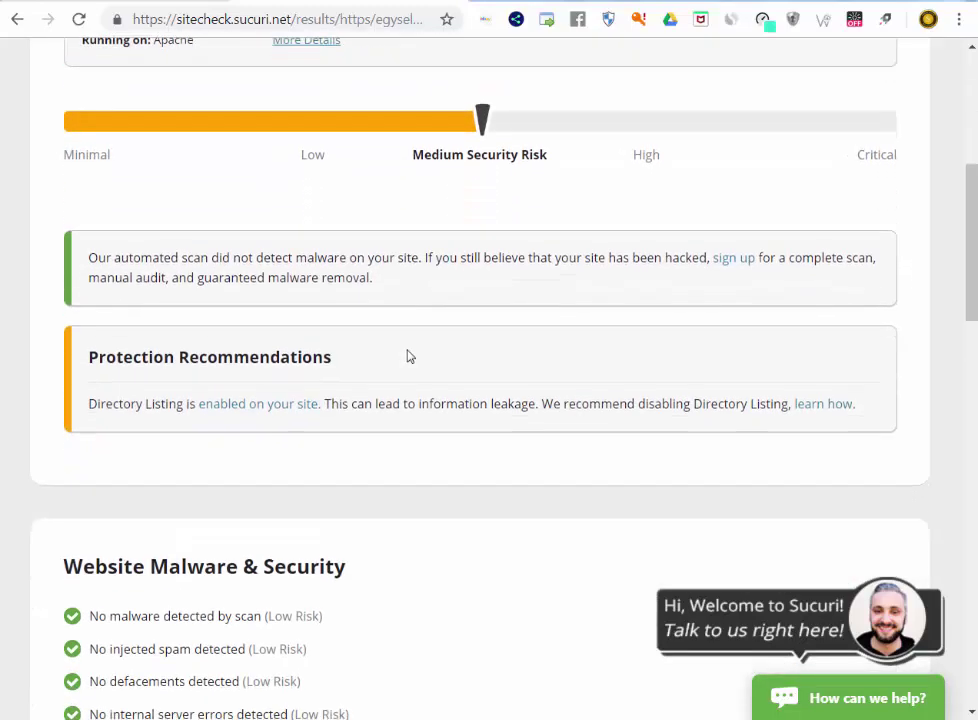
scroll(408, 356, "down", 3)
scroll(406, 358, "up", 5)
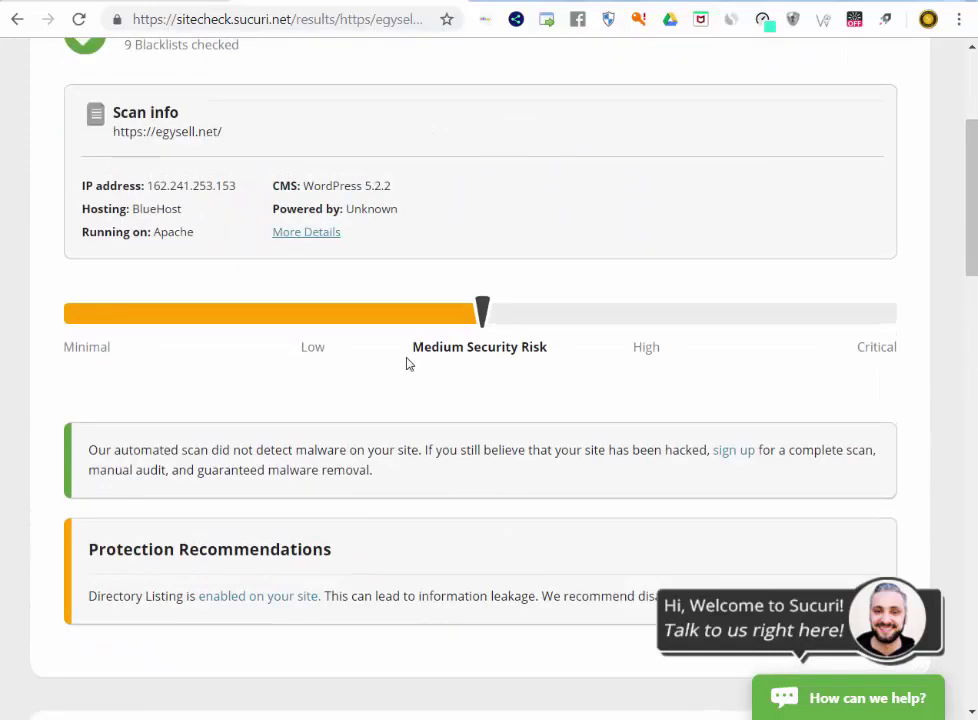
scroll(407, 364, "up", 3)
scroll(412, 352, "down", 2)
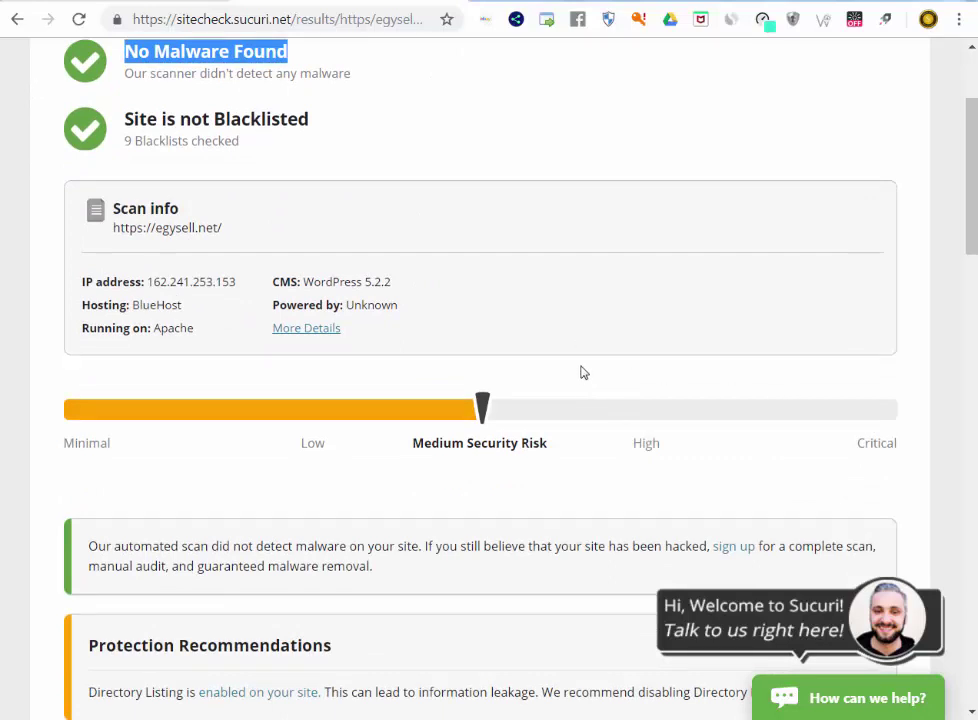
scroll(581, 372, "up", 2)
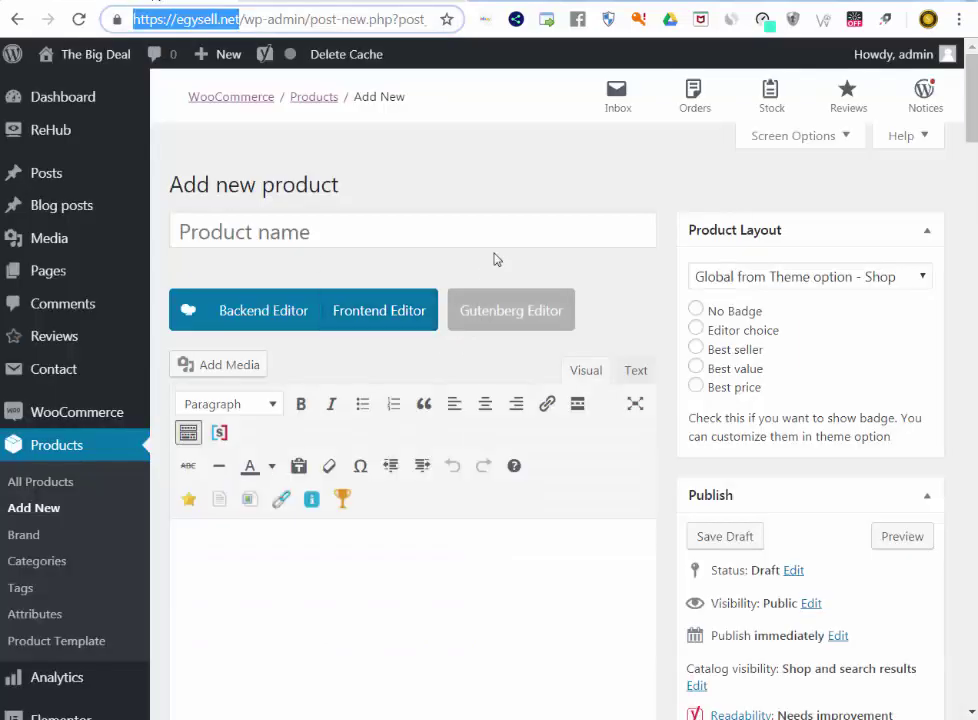
left_click(503, 240)
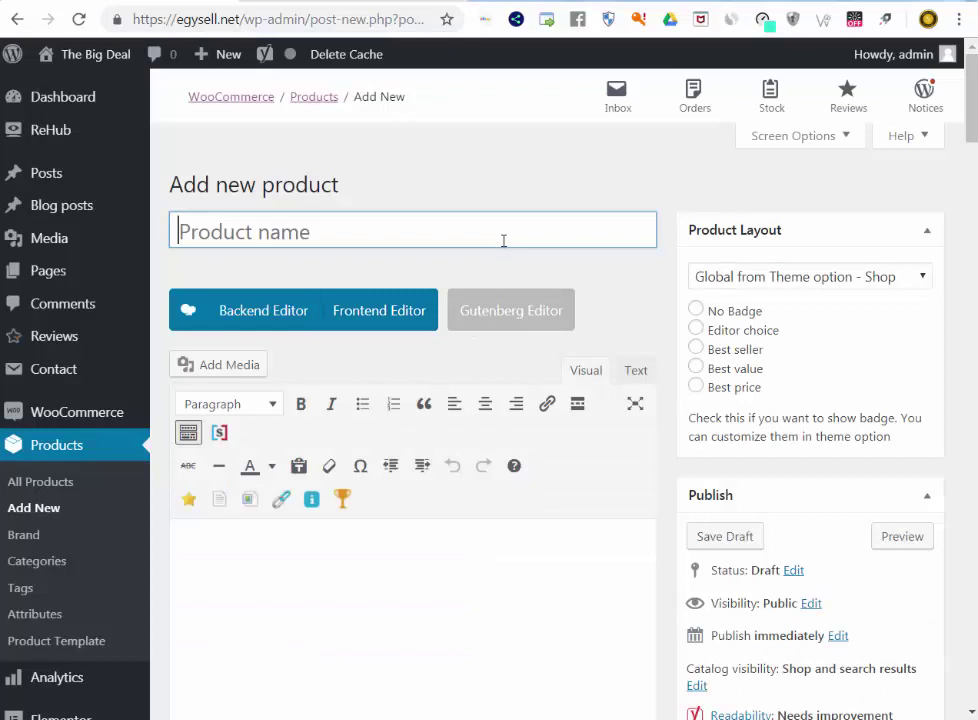